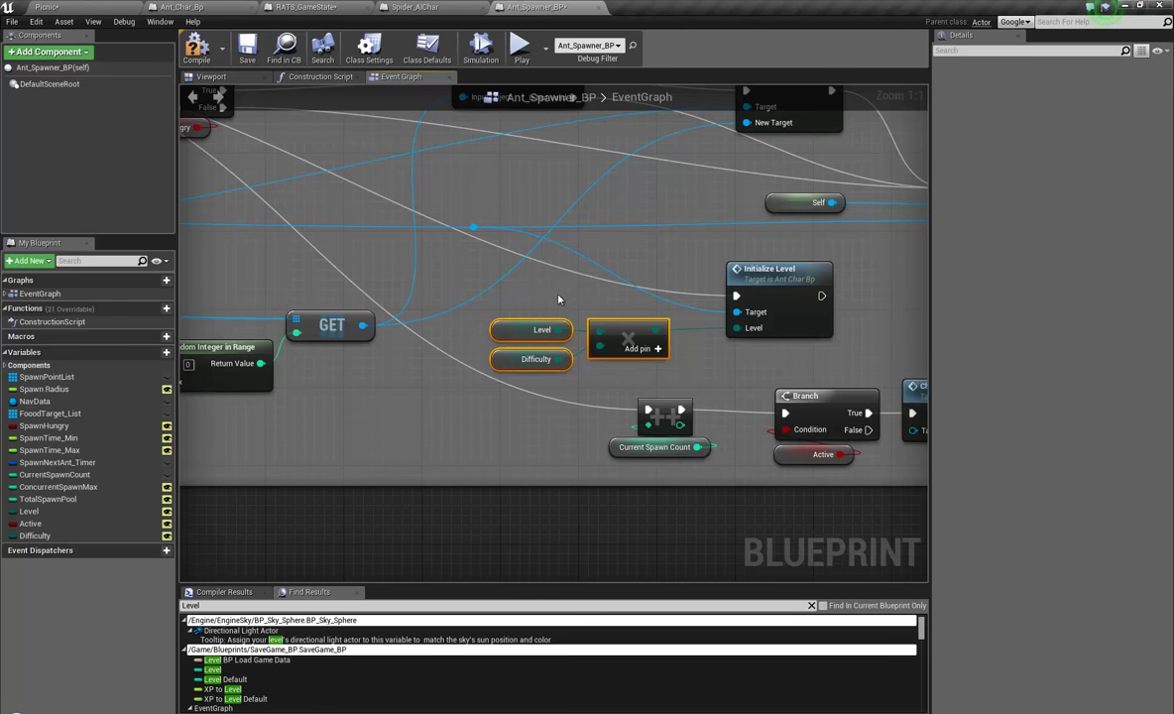
Select the Difficulty variable node in the event graph to review its settings, and save the spawner blueprint.
right_drag(557, 293, 543, 363)
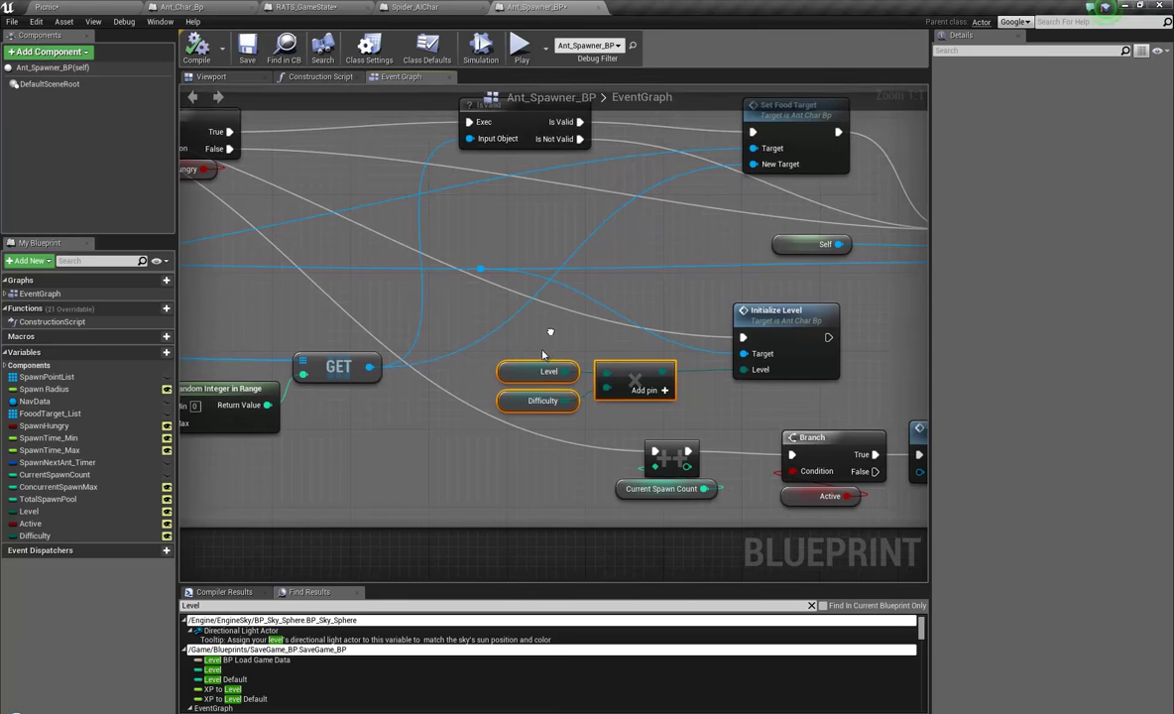
click(512, 404)
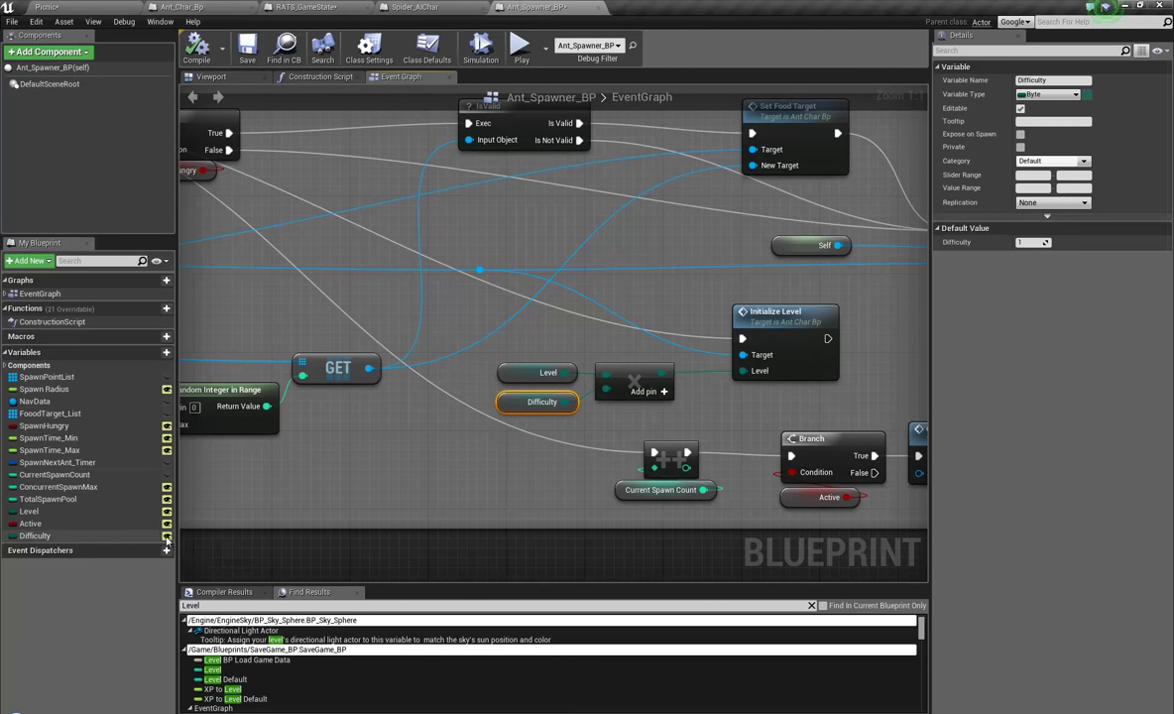
right_drag(634, 330, 612, 323)
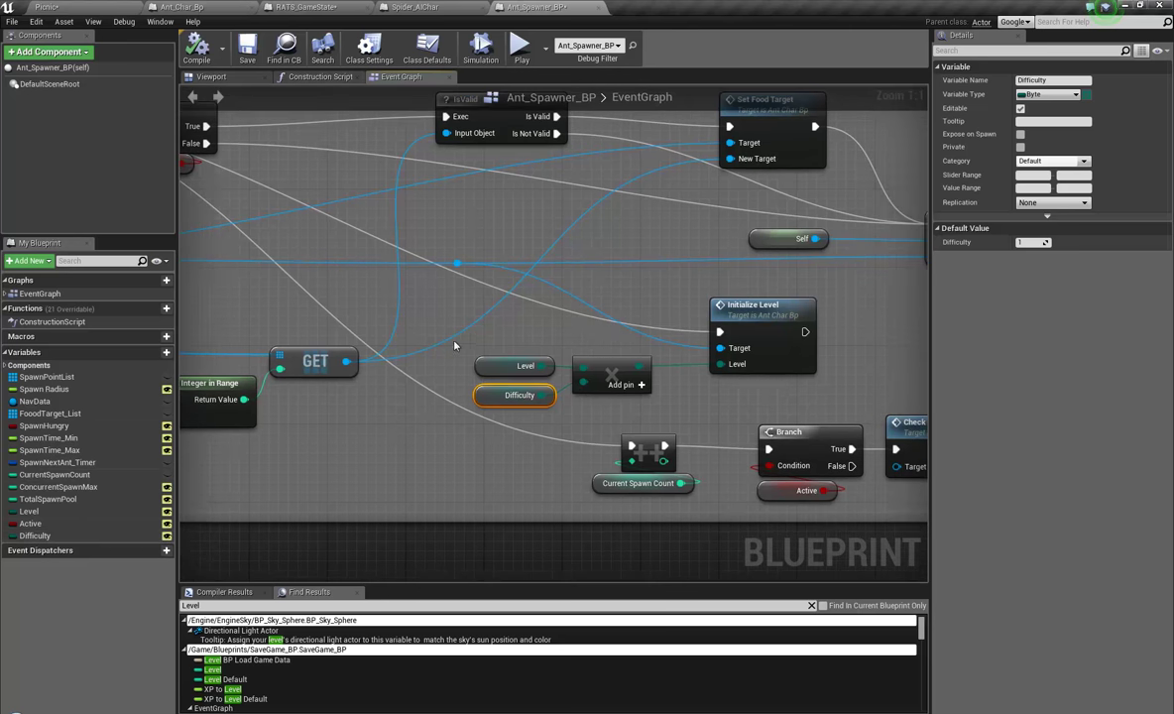
click(247, 46)
Nudge the Level and Difficulty nodes slightly left and move the Initialize Level node up toward the Set Food Target node.
right_drag(328, 217, 409, 228)
scroll(409, 228, down, 5)
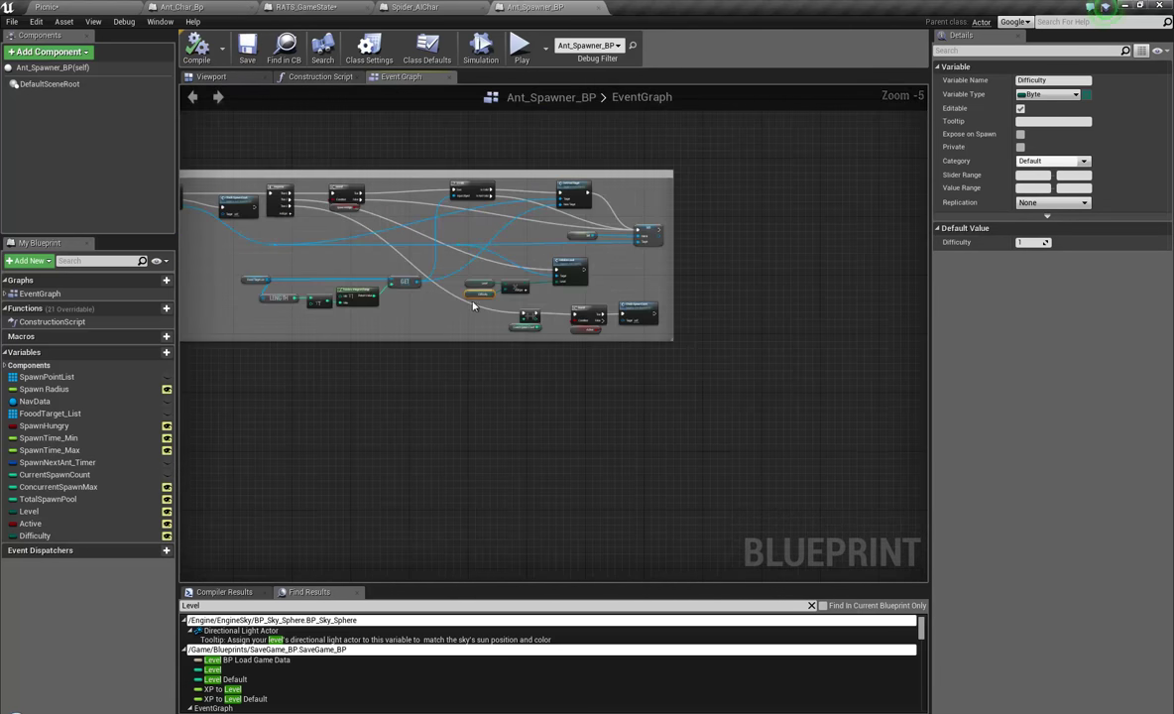
scroll(478, 302, up, 4)
scroll(480, 297, up, 1)
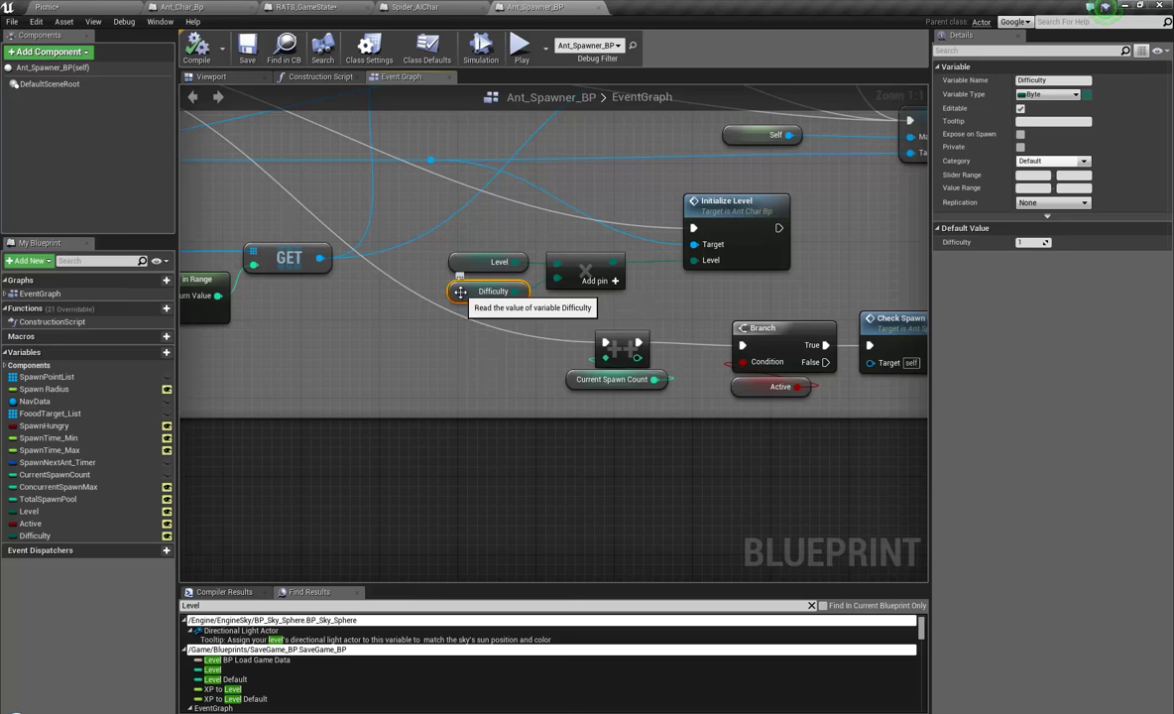
drag(504, 236, 460, 263)
right_drag(466, 191, 485, 300)
scroll(498, 368, down, 1)
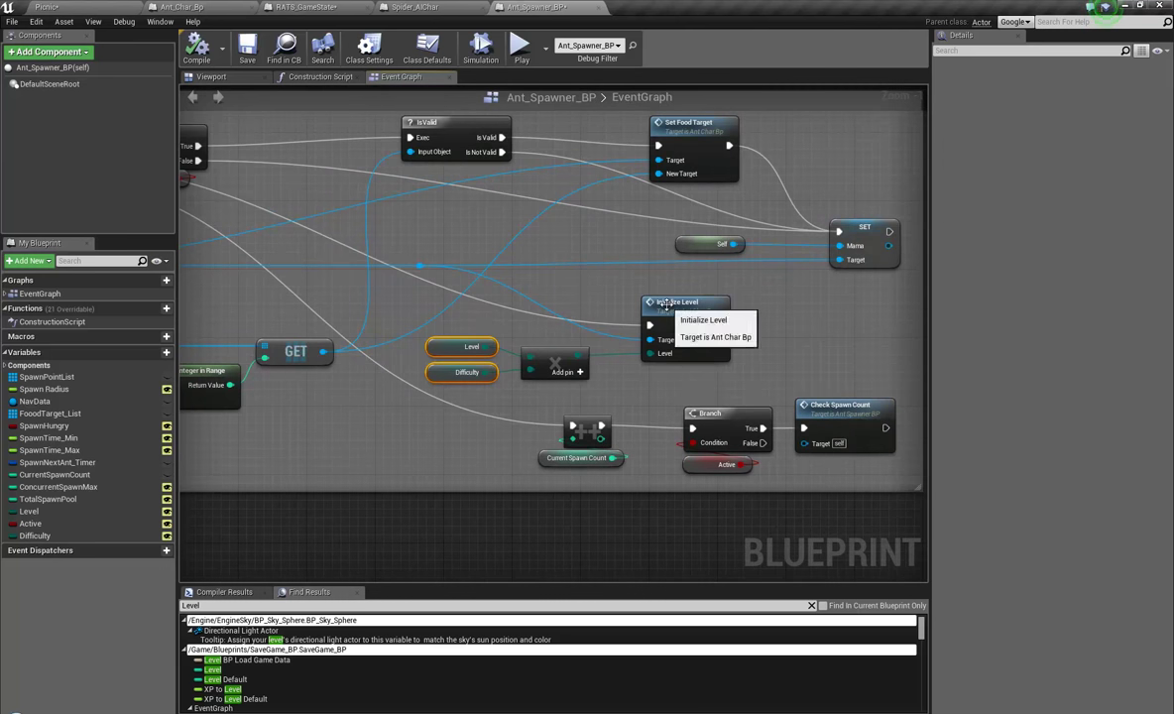
drag(677, 311, 677, 286)
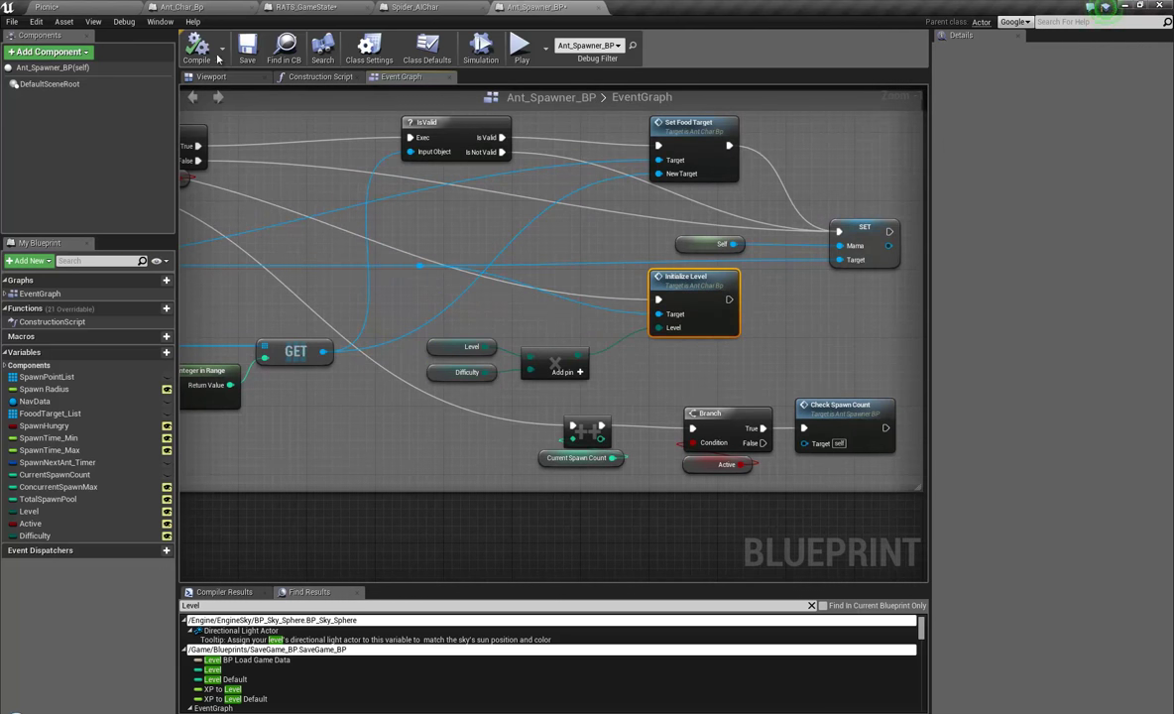
Open the Picnic level and examine the cheese plate, picnic basket and the wooden picnic table from above and below.
click(60, 9)
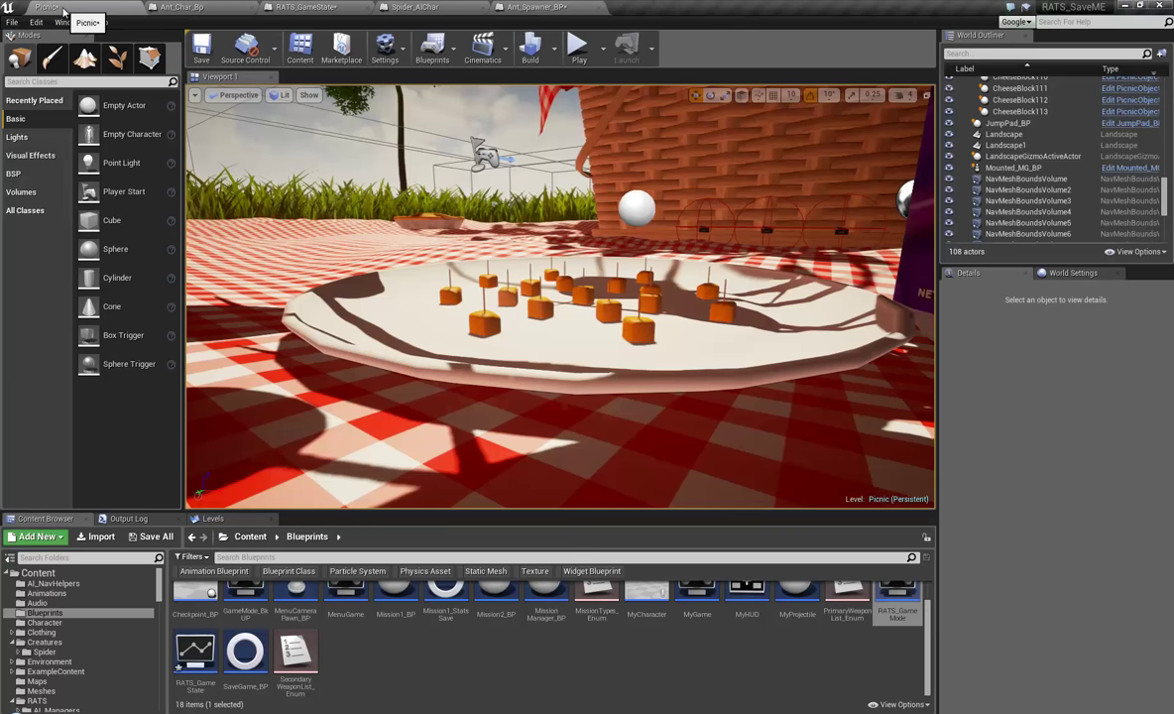
right_drag(566, 335, 540, 188)
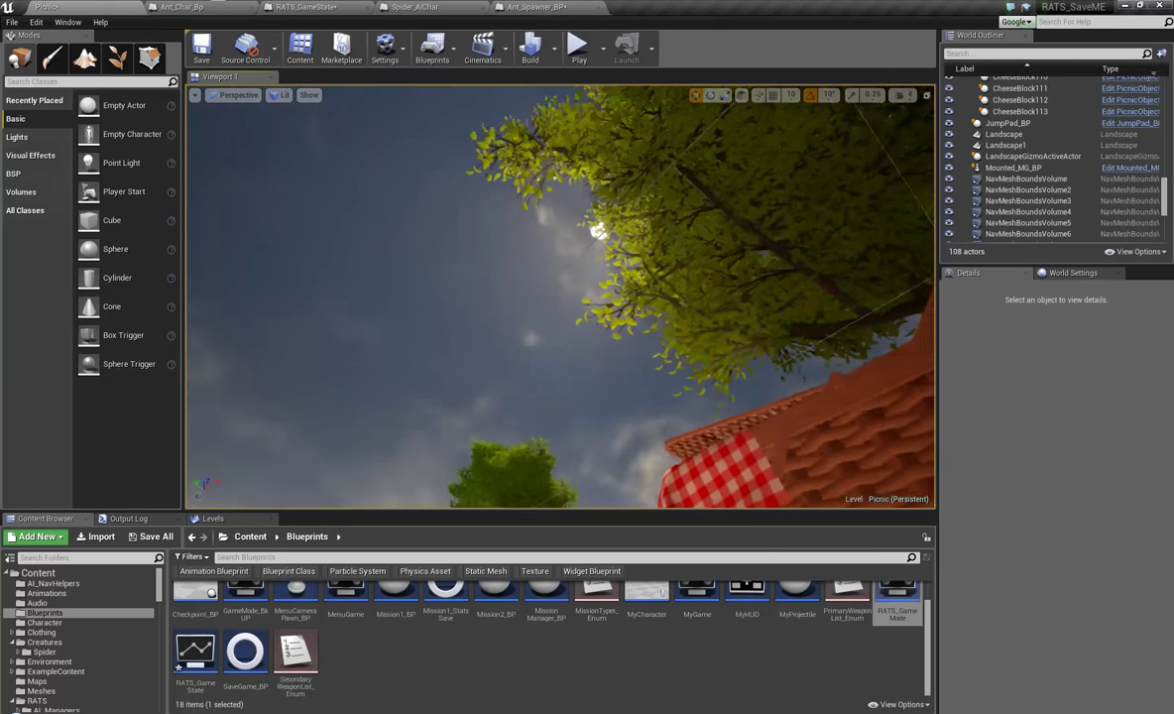
right_drag(595, 257, 588, 393)
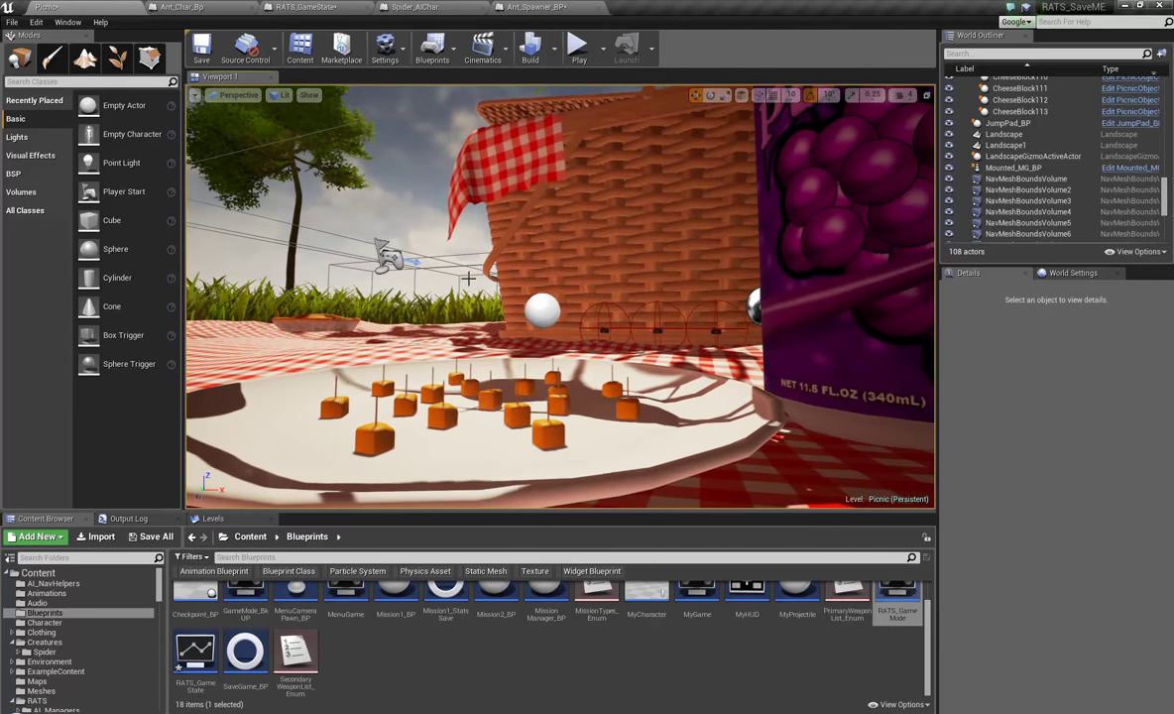
right_drag(425, 256, 401, 240)
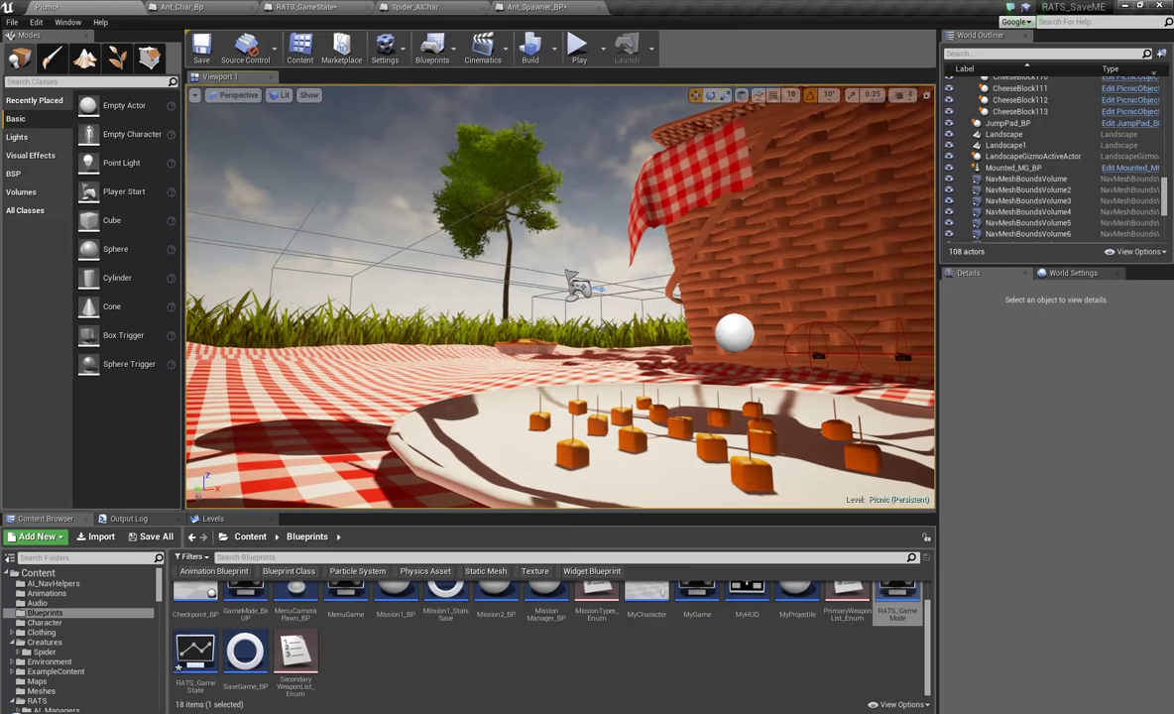
right_drag(488, 359, 1130, 363)
key(w)
right_drag(863, 408, 705, 414)
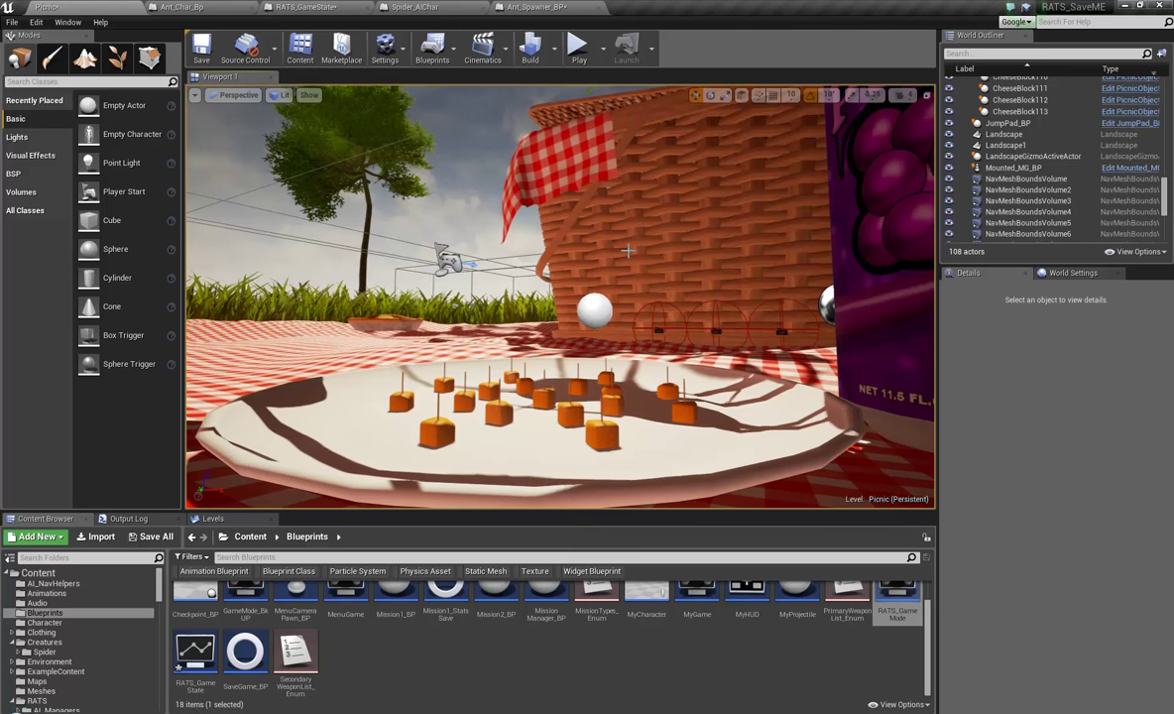
right_drag(632, 300, 1140, 342)
right_drag(560, 297, 927, 303)
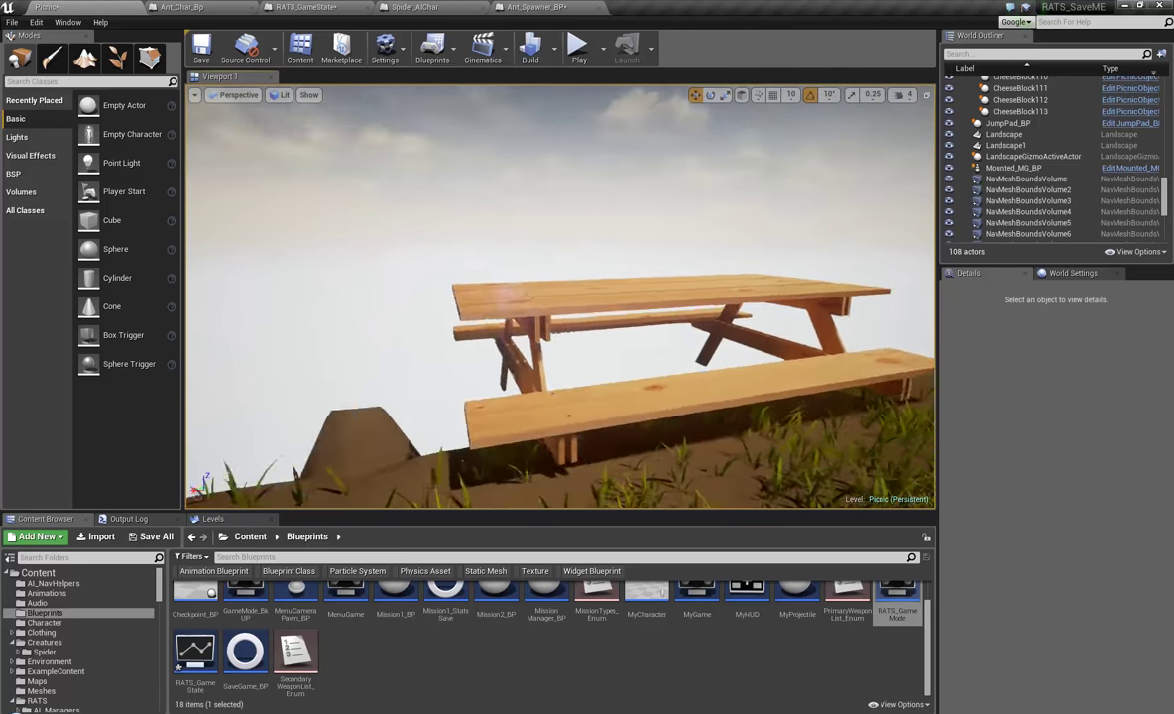
right_drag(1168, 418, 926, 425)
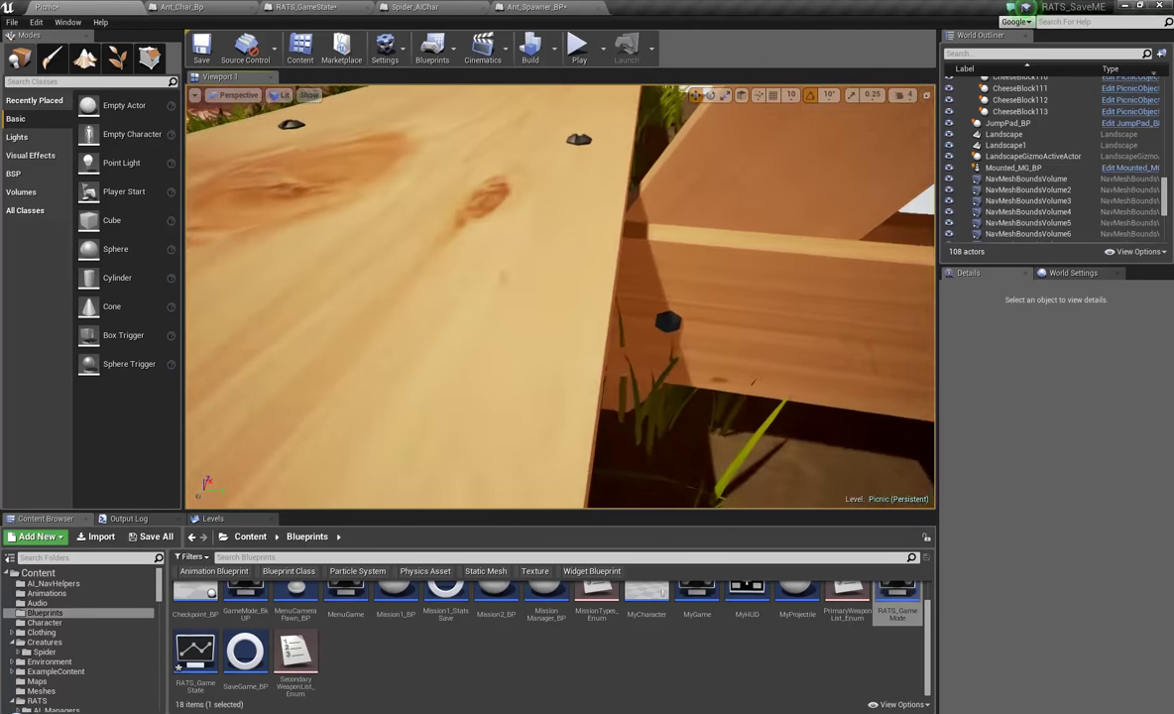
right_drag(1003, 586, 220, 544)
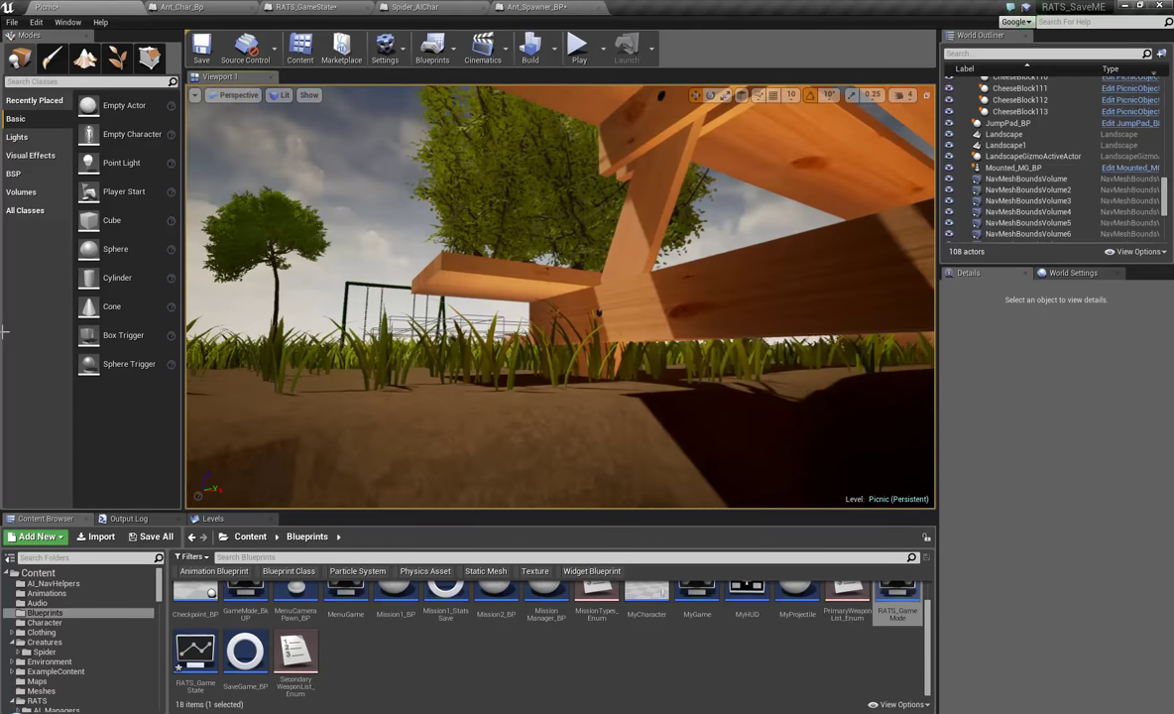
right_drag(5, 332, 368, 355)
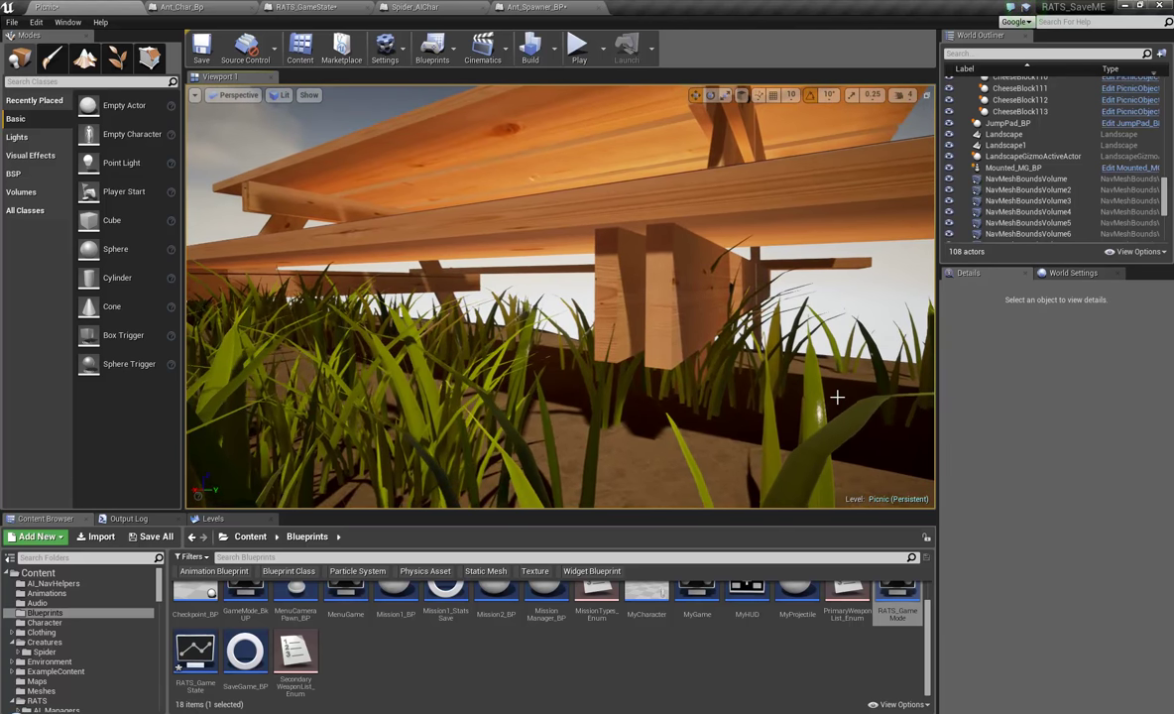
right_drag(838, 396, 289, 487)
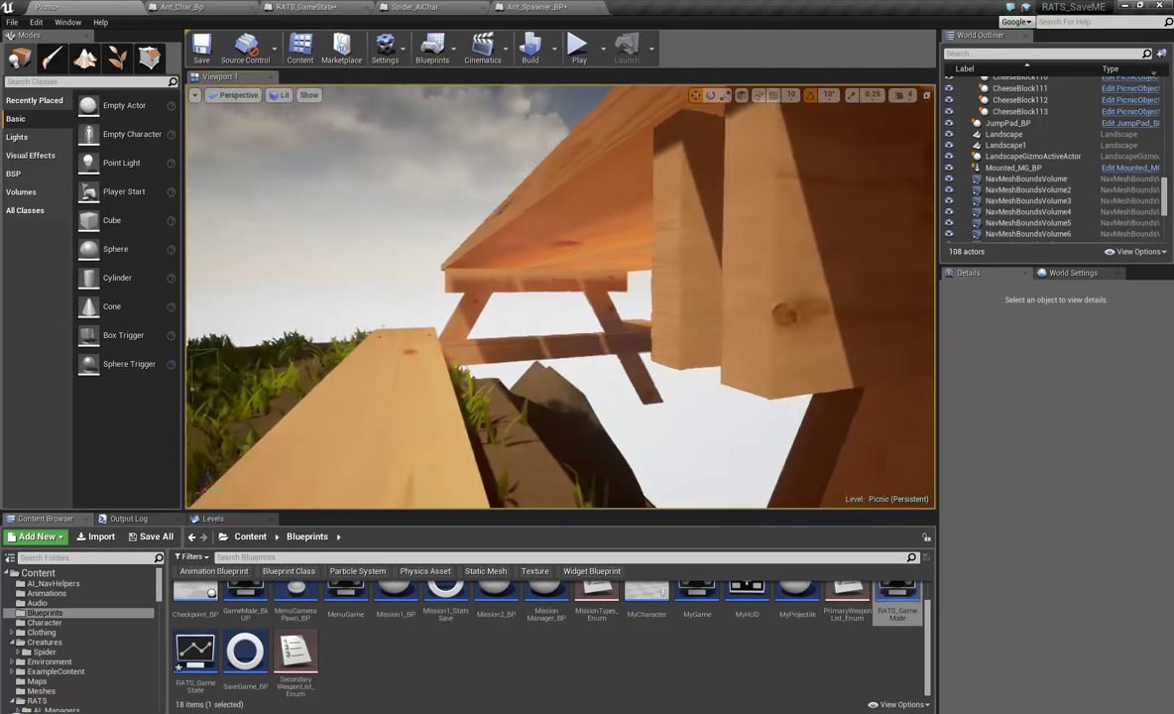
right_drag(872, 377, 1033, 659)
right_drag(961, 421, 918, 386)
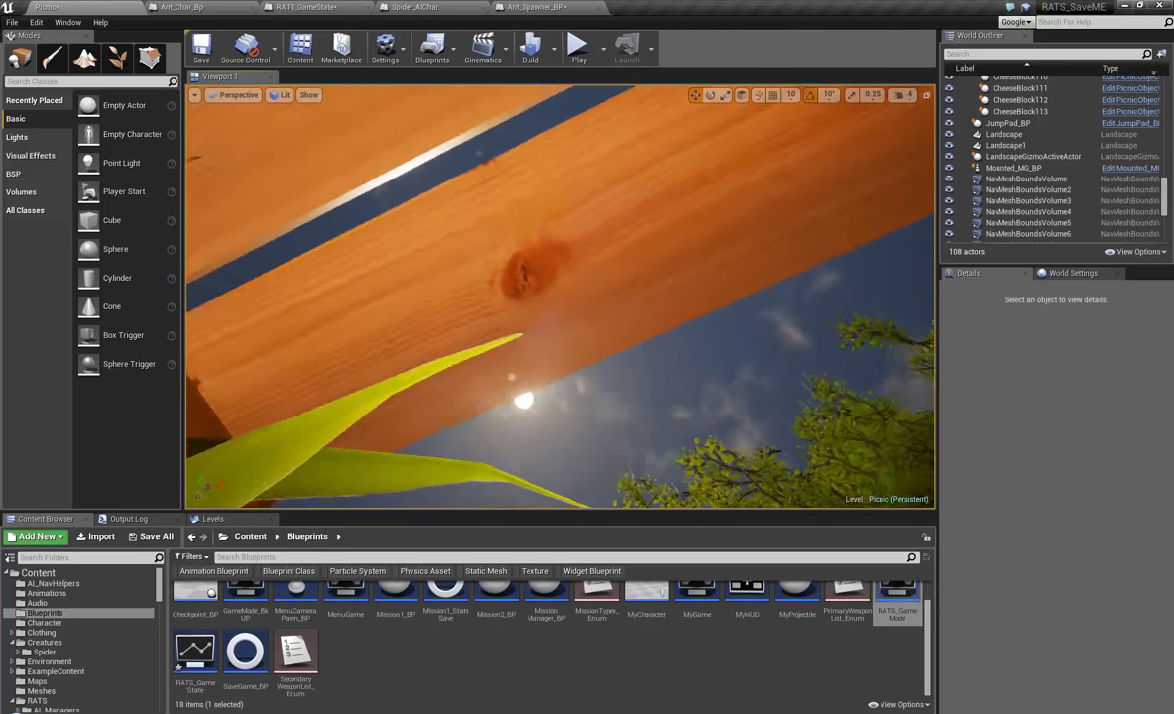
right_drag(3, 136, 267, 586)
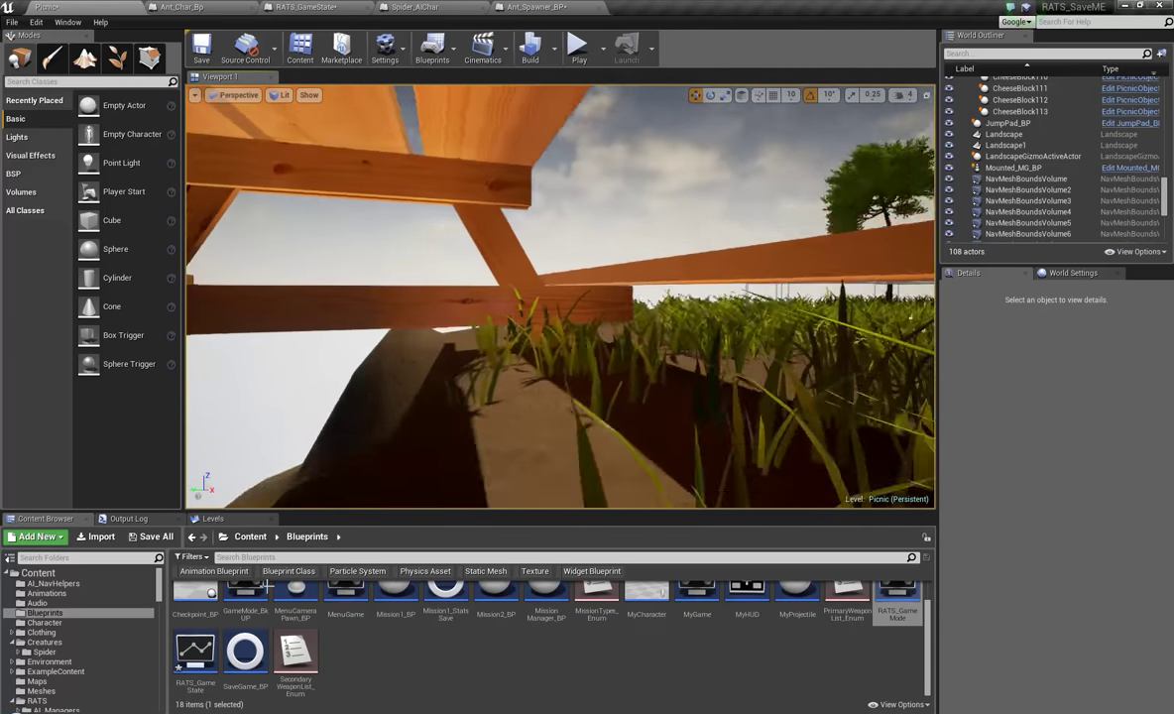
Select the Ant_Spawner_BP sphere beside the picnic basket and set its Difficulty to 10.
right_drag(382, 514, 912, 216)
key(w)
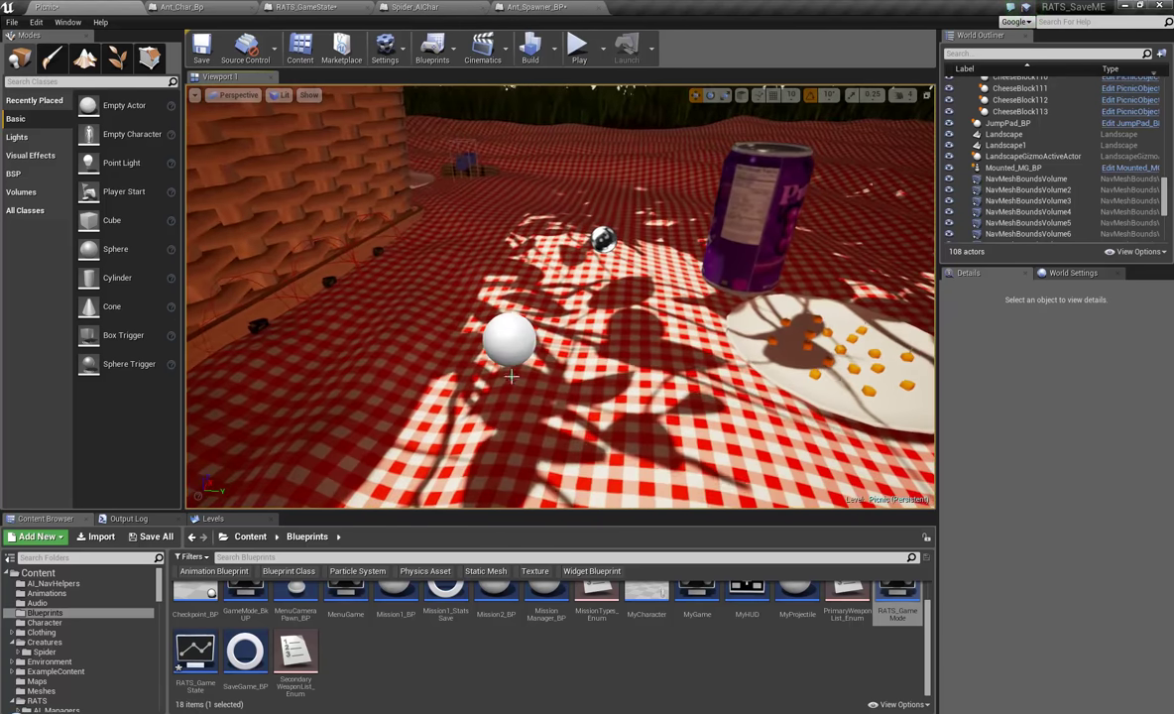
click(511, 375)
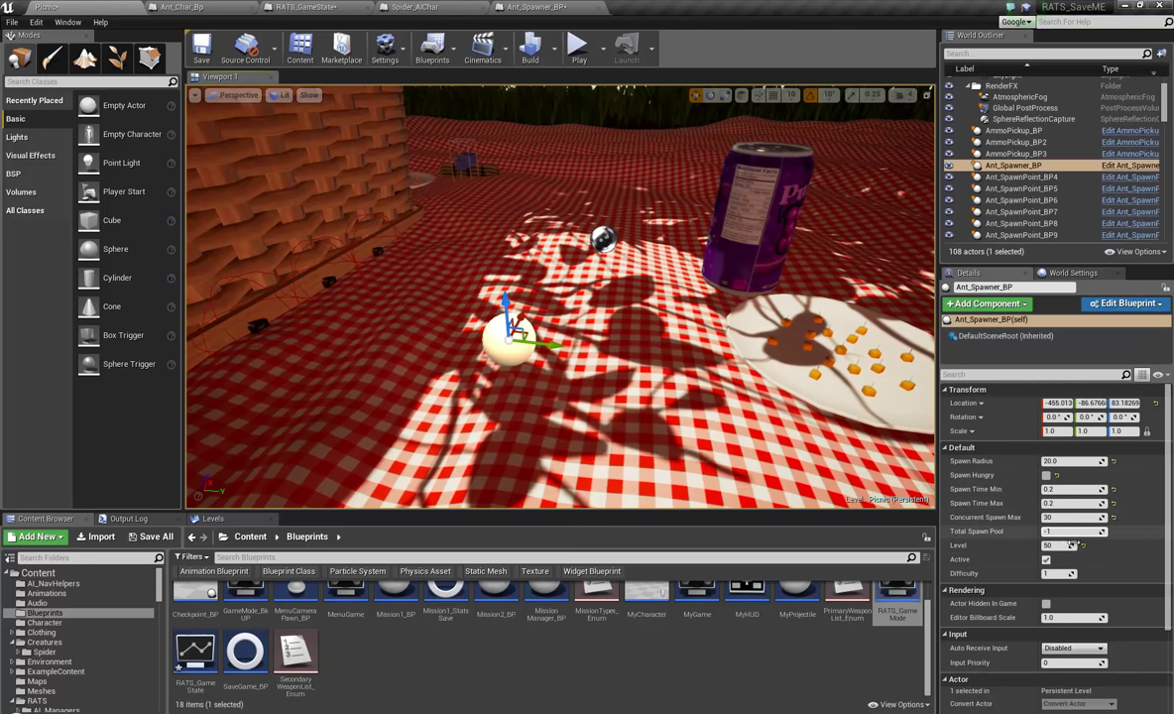
click(1057, 574)
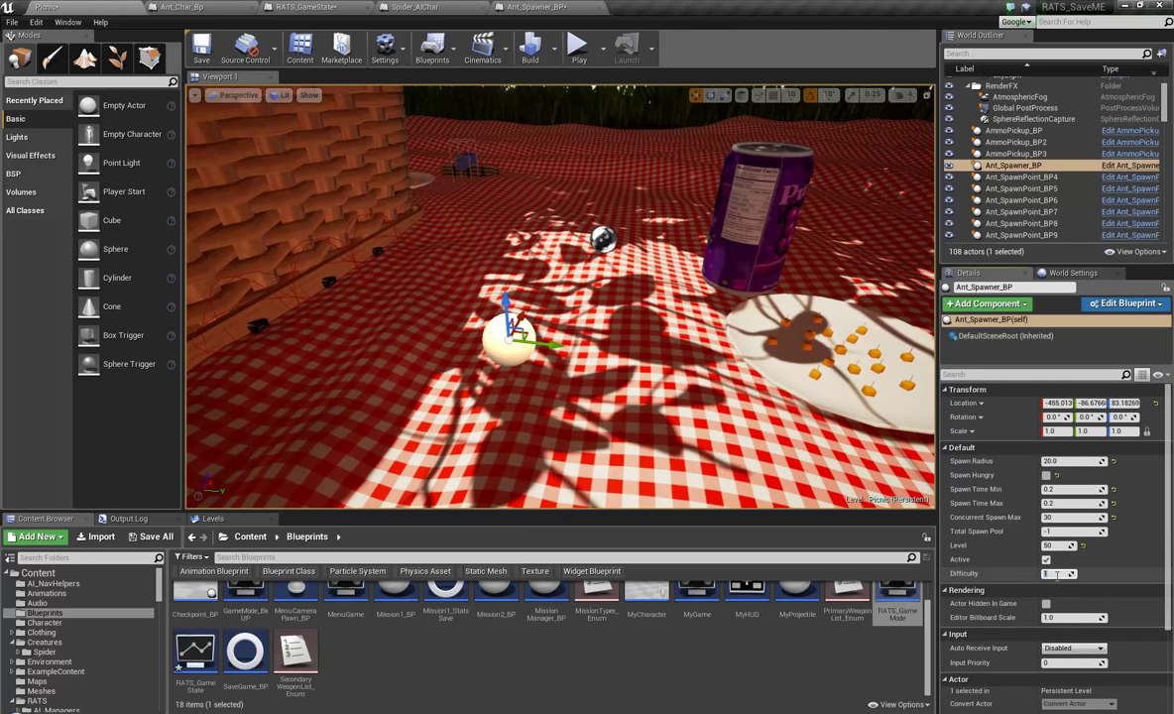
text(10)
Simulate the level, pause it while ants are carrying cheese, and view one ant's health number up close.
right_drag(638, 277, 638, 234)
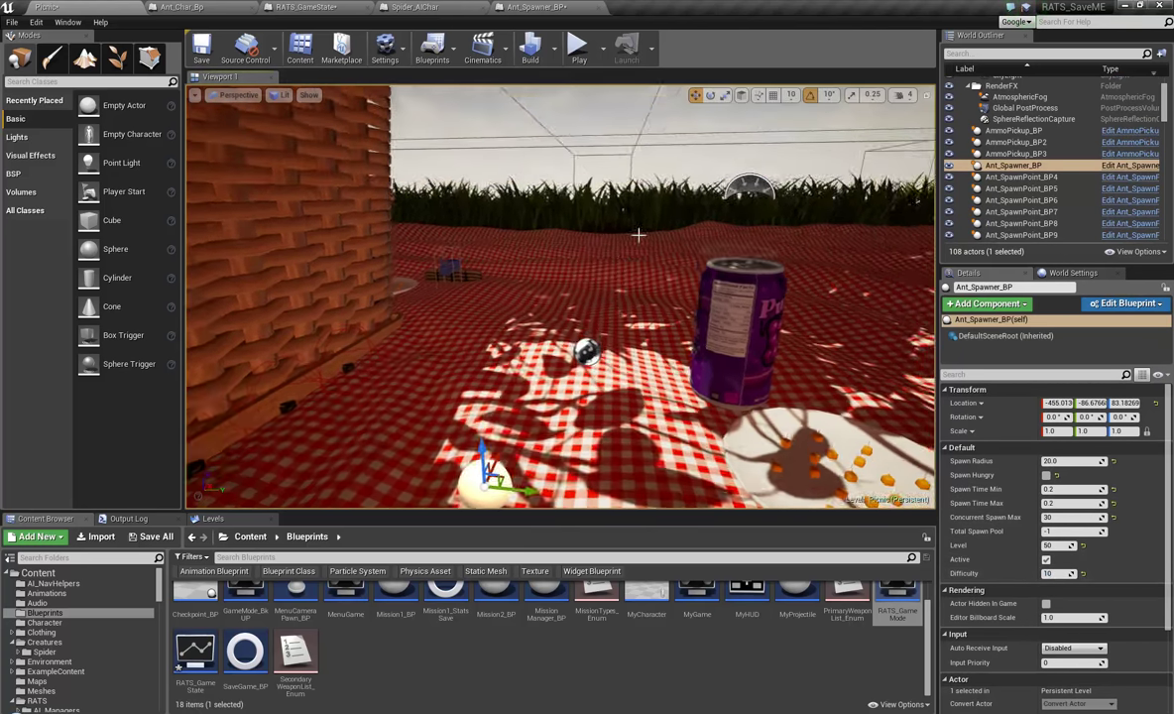
click(603, 48)
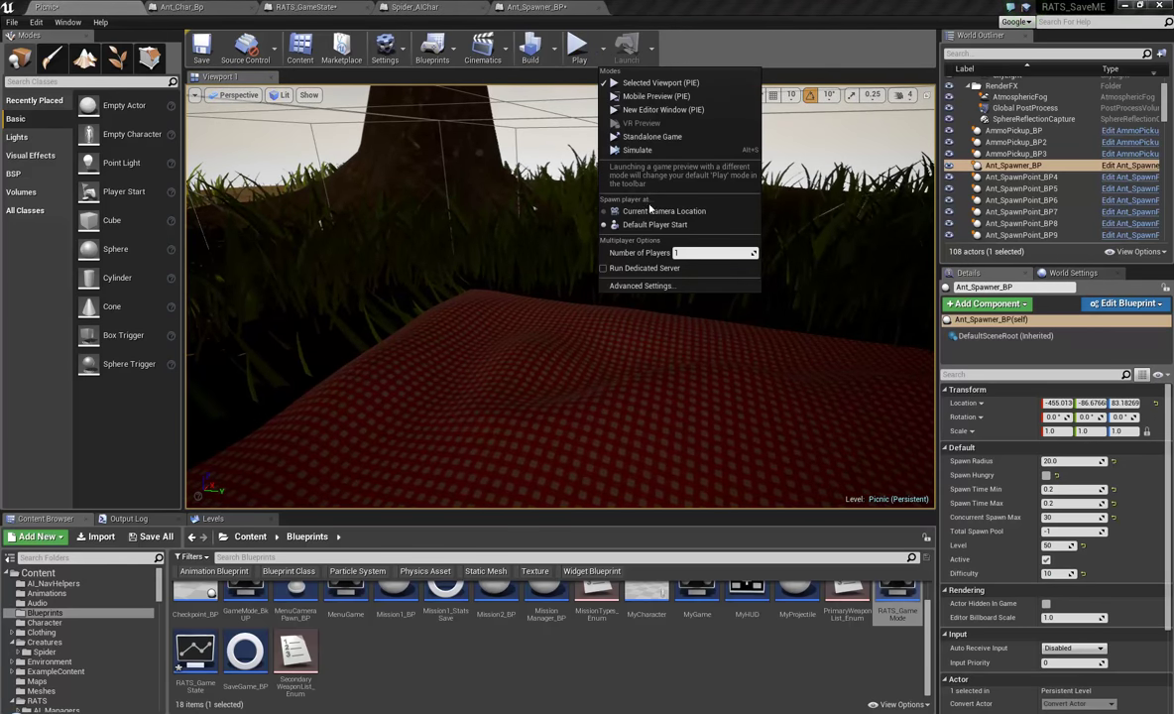
click(637, 150)
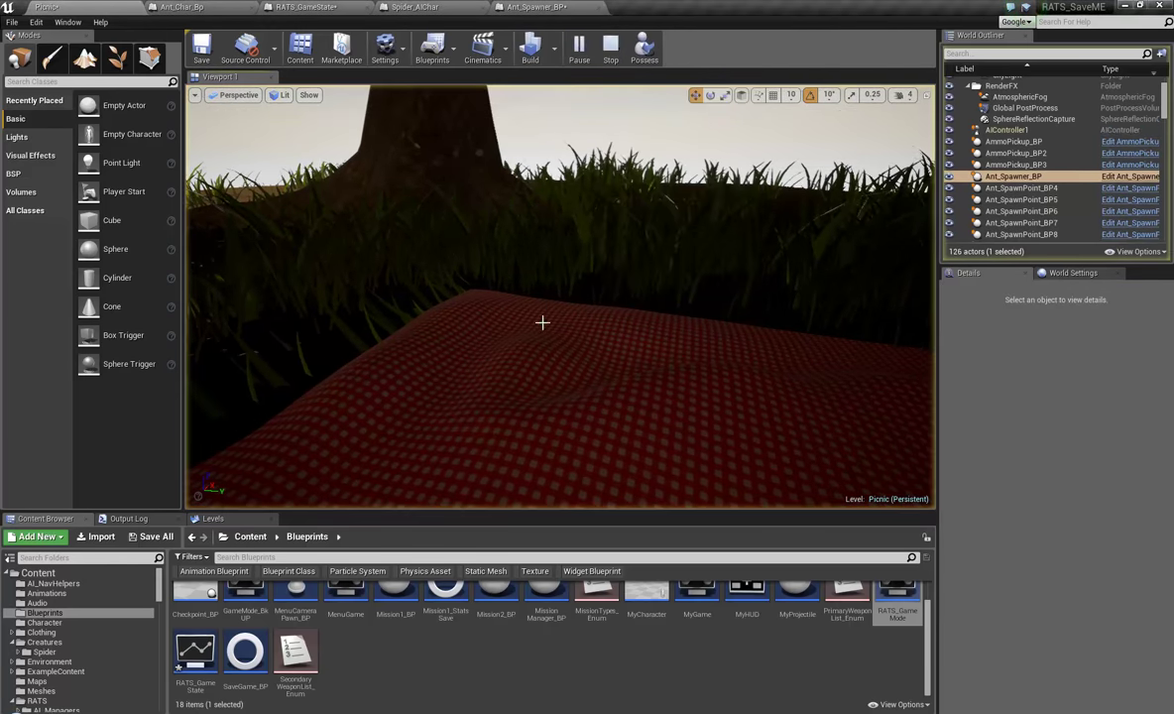
right_drag(554, 335, 737, 327)
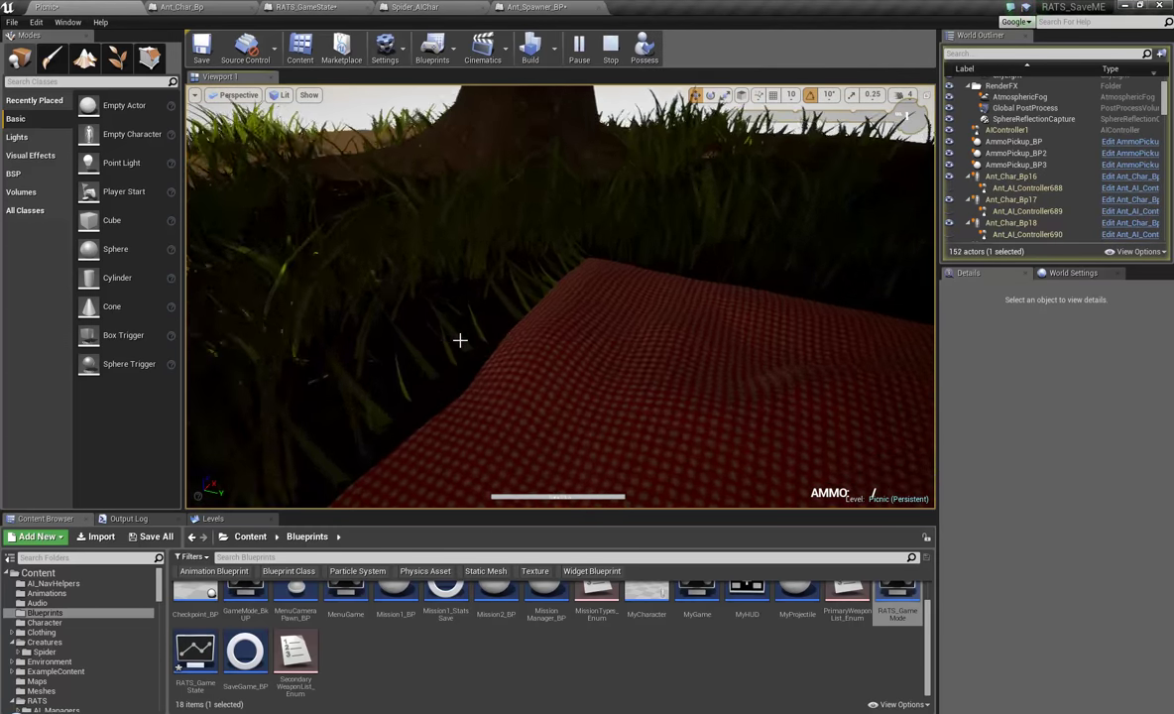
right_drag(460, 340, 184, 307)
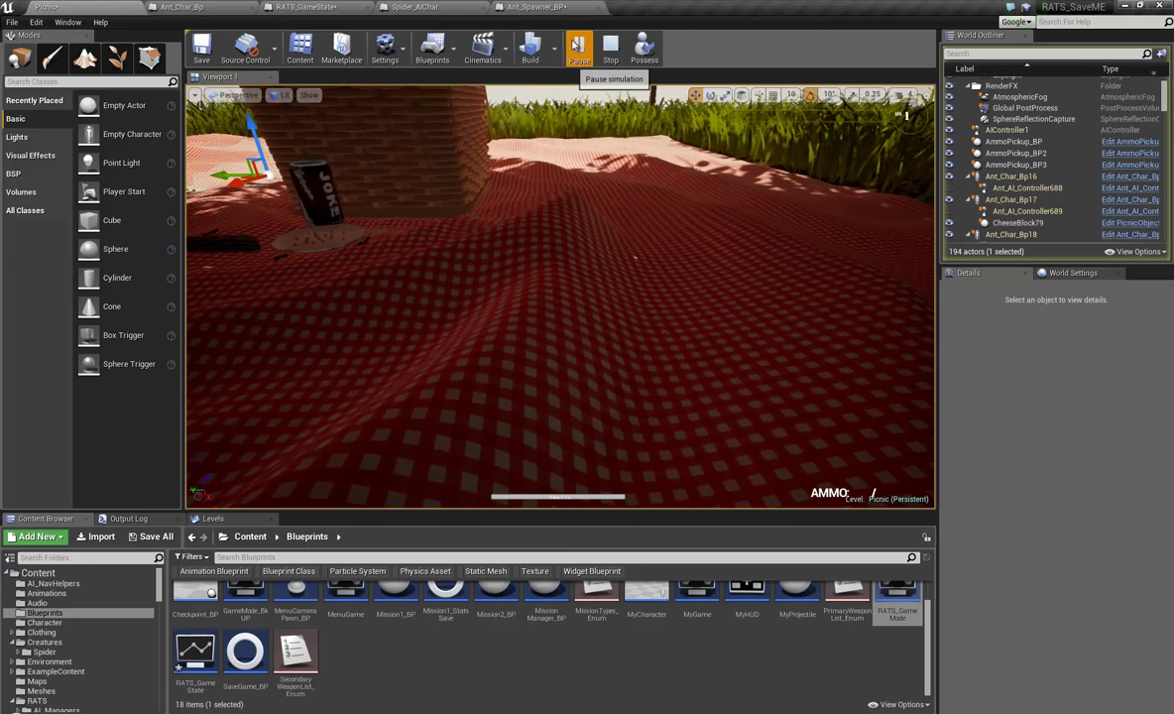
click(579, 48)
key(w)
right_drag(564, 266, 341, 192)
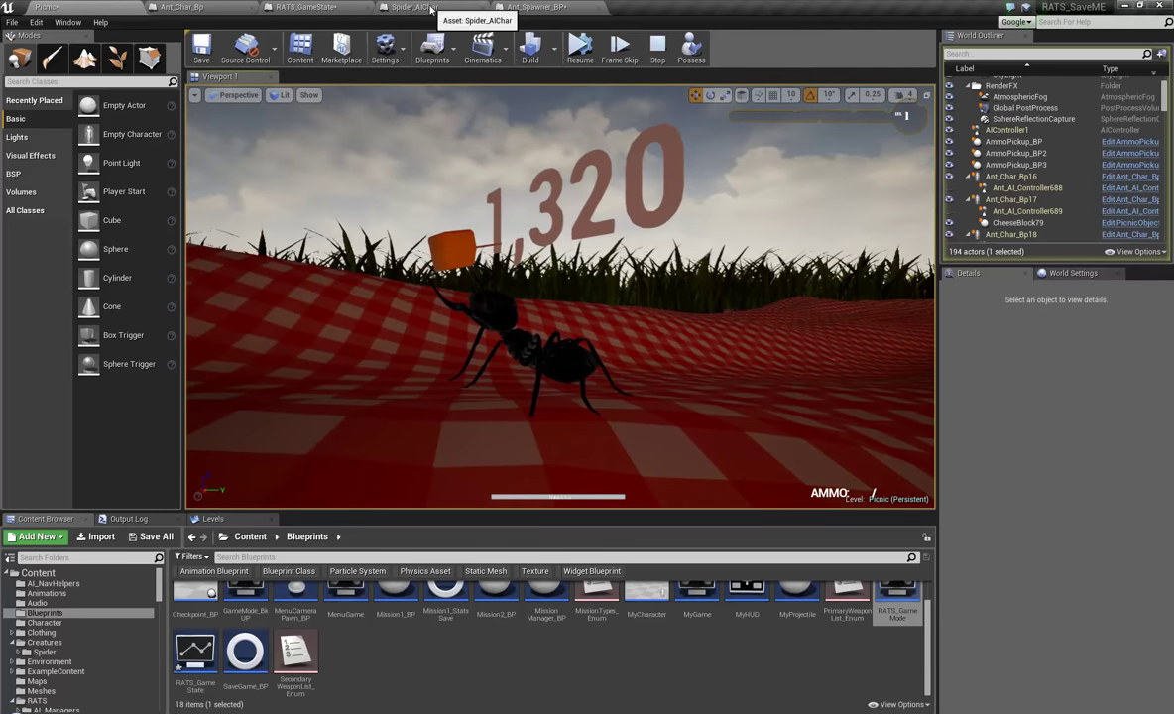
Open the Ant_Char_Bp event graph at the Init Level of Spawned Baby section and choose Ant_Char_Bp36 as the debug object.
click(183, 7)
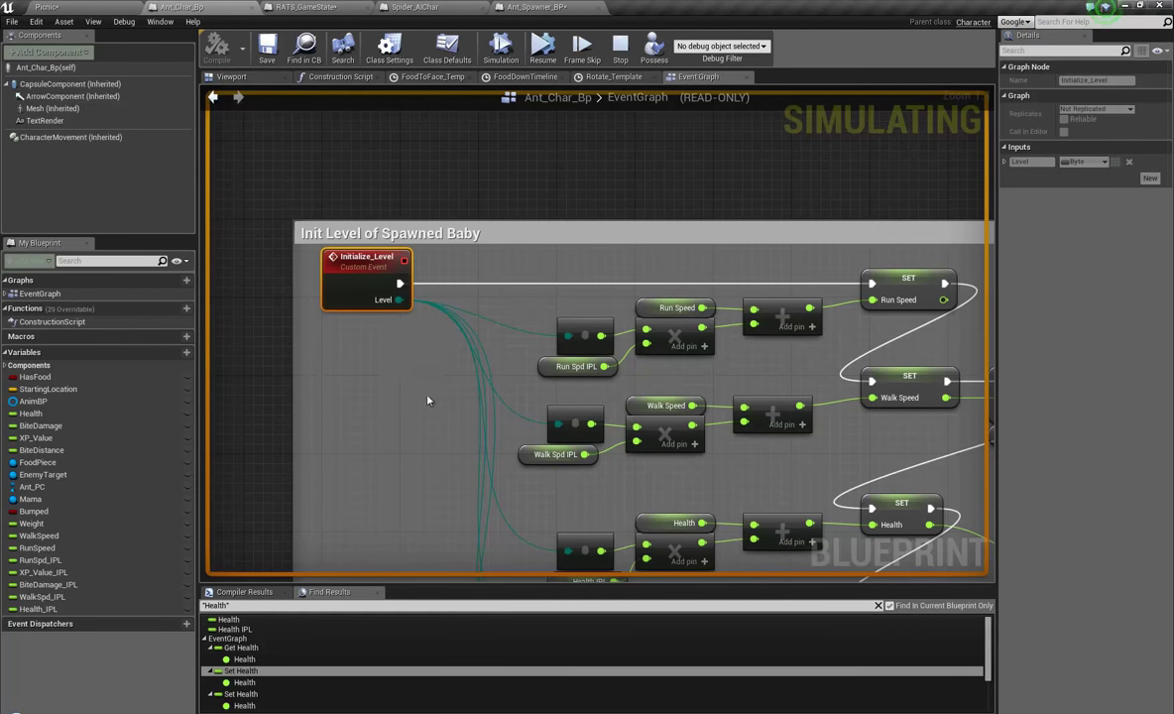
scroll(427, 398, up, 3)
scroll(391, 253, down, 2)
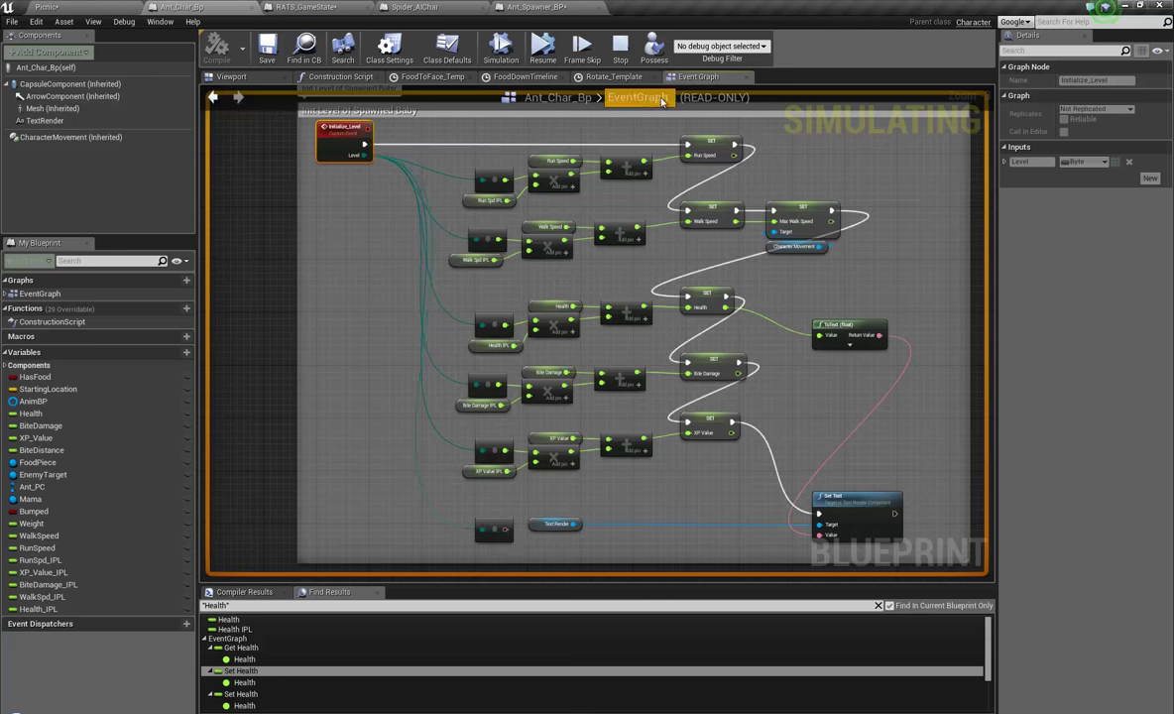
click(752, 49)
click(718, 145)
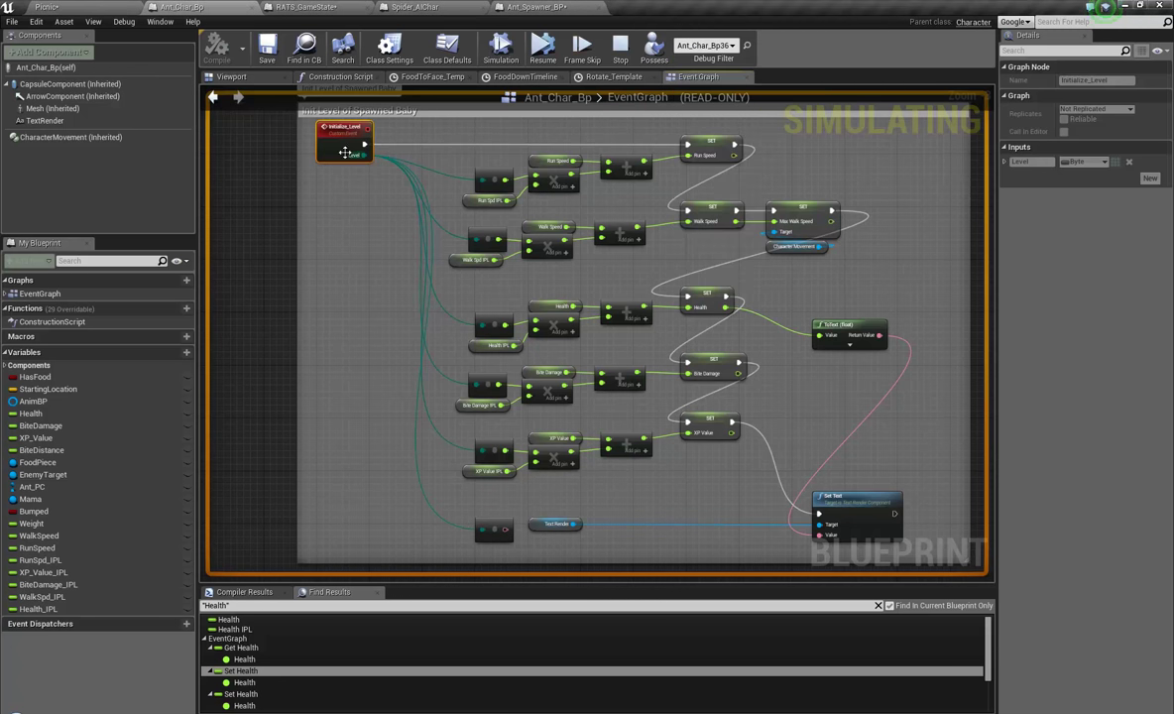
Check the default values of the RunSpd_IPL, WalkSpd_IPL and Health_IPL variables used by Initialize_Level.
mouse_move(364, 154)
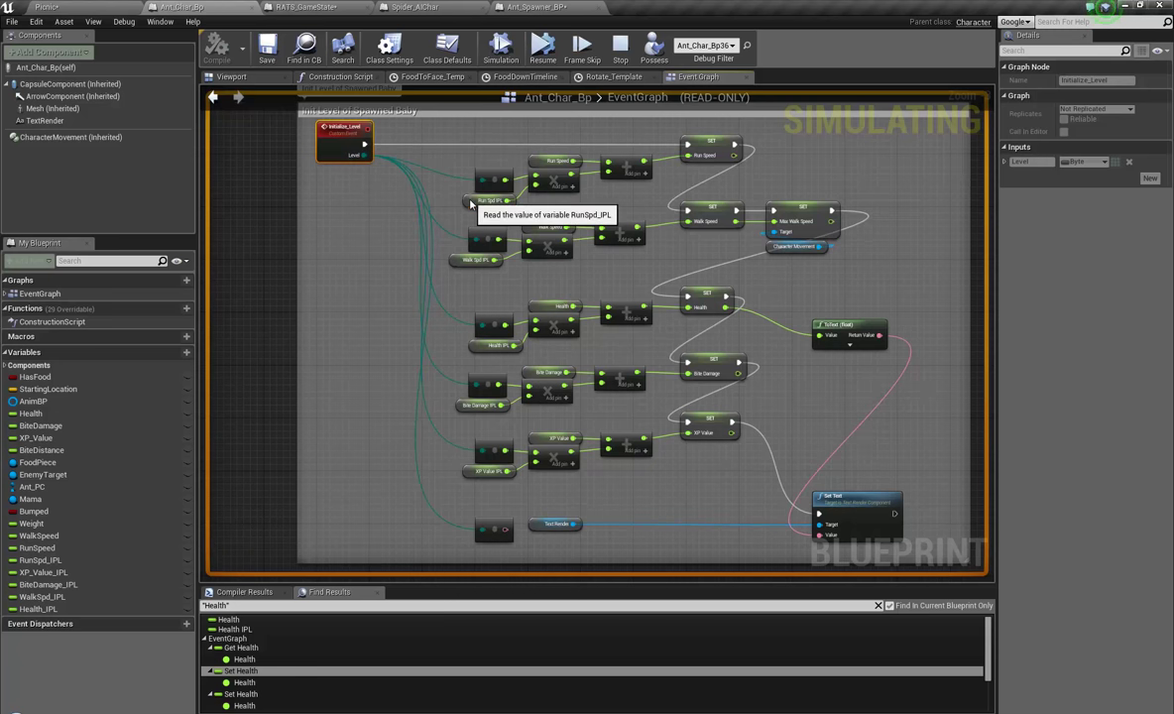
click(488, 201)
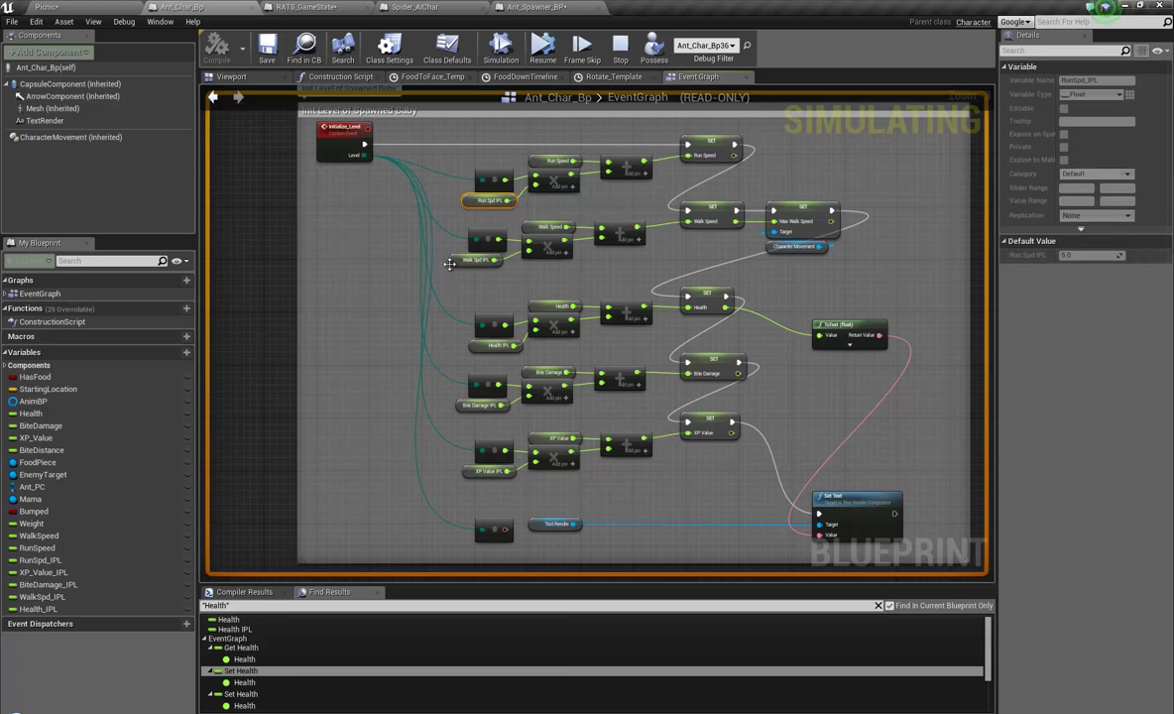
click(464, 261)
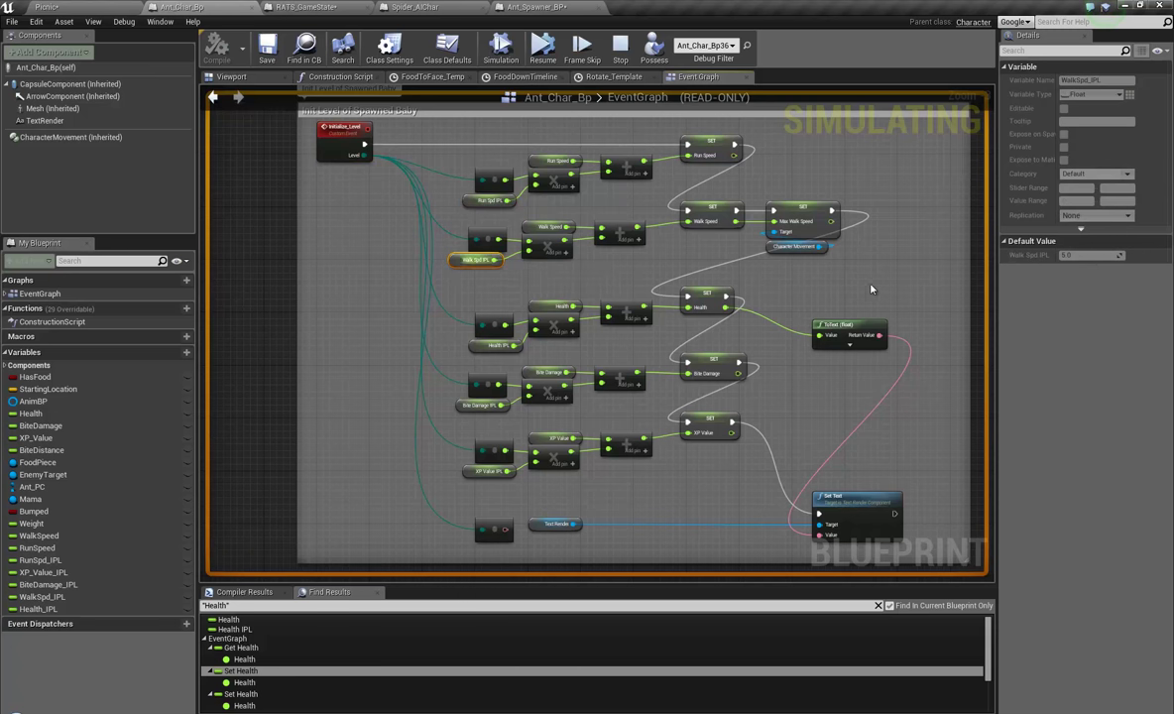
click(481, 346)
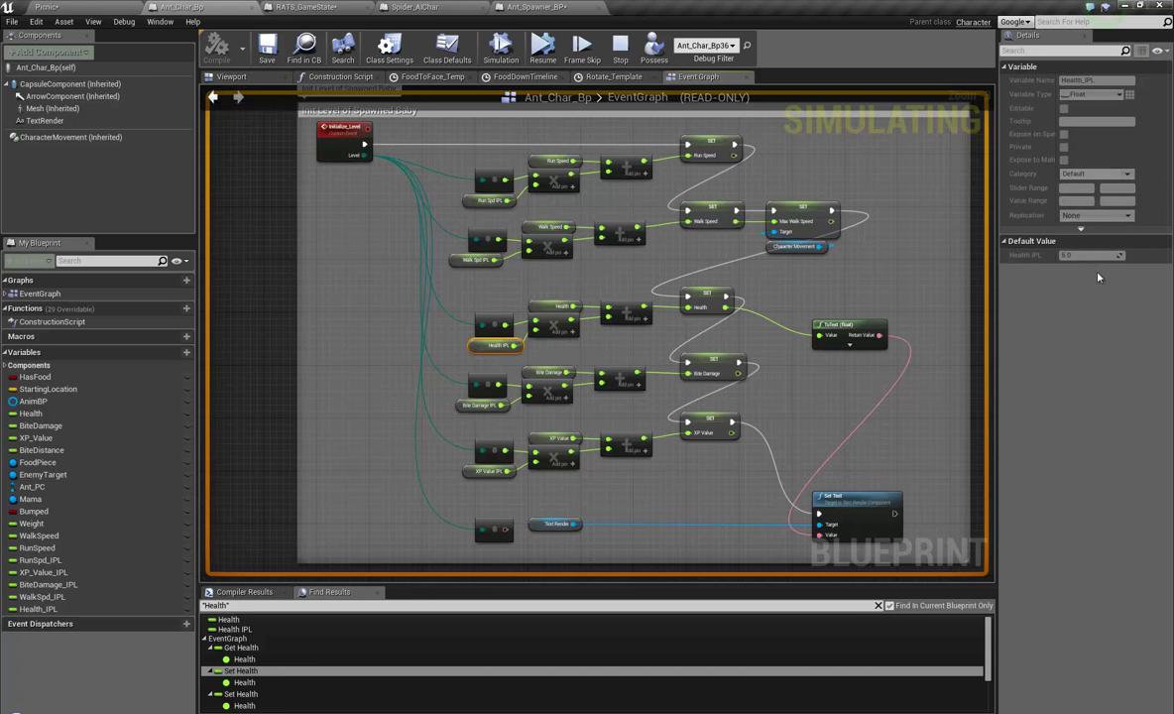
Check the default values of the BiteDamage_IPL and XP_Value_IPL variables used by Initialize_Level.
click(480, 404)
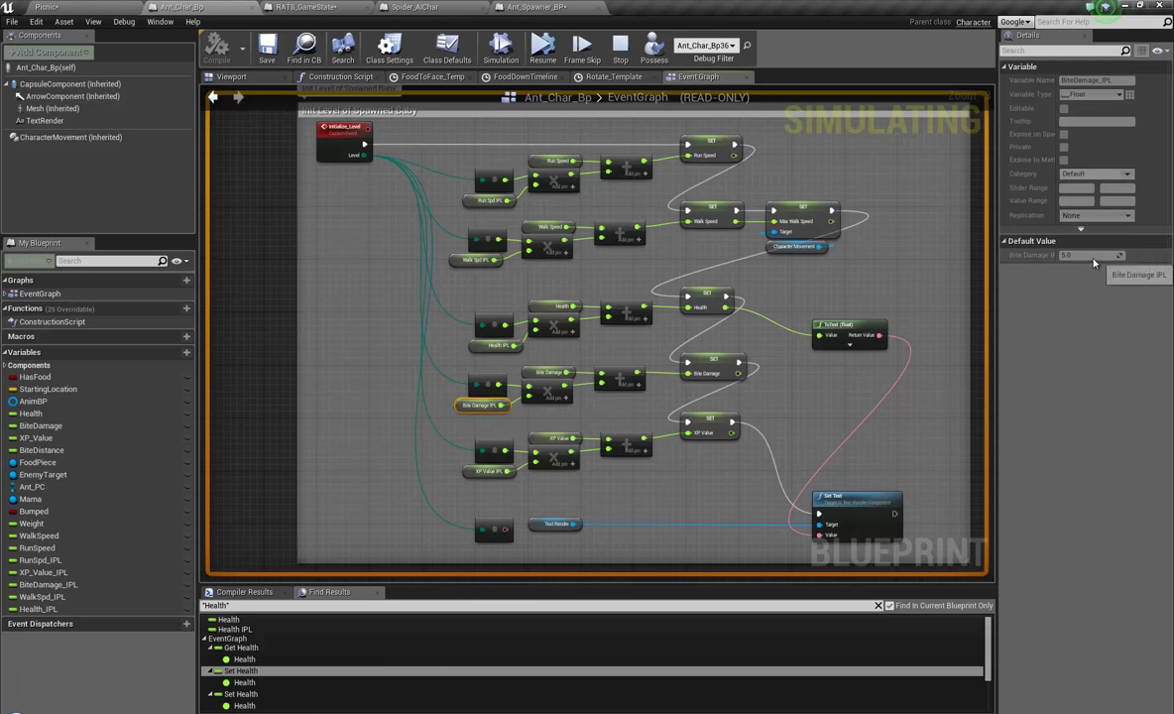
drag(1058, 256, 1070, 257)
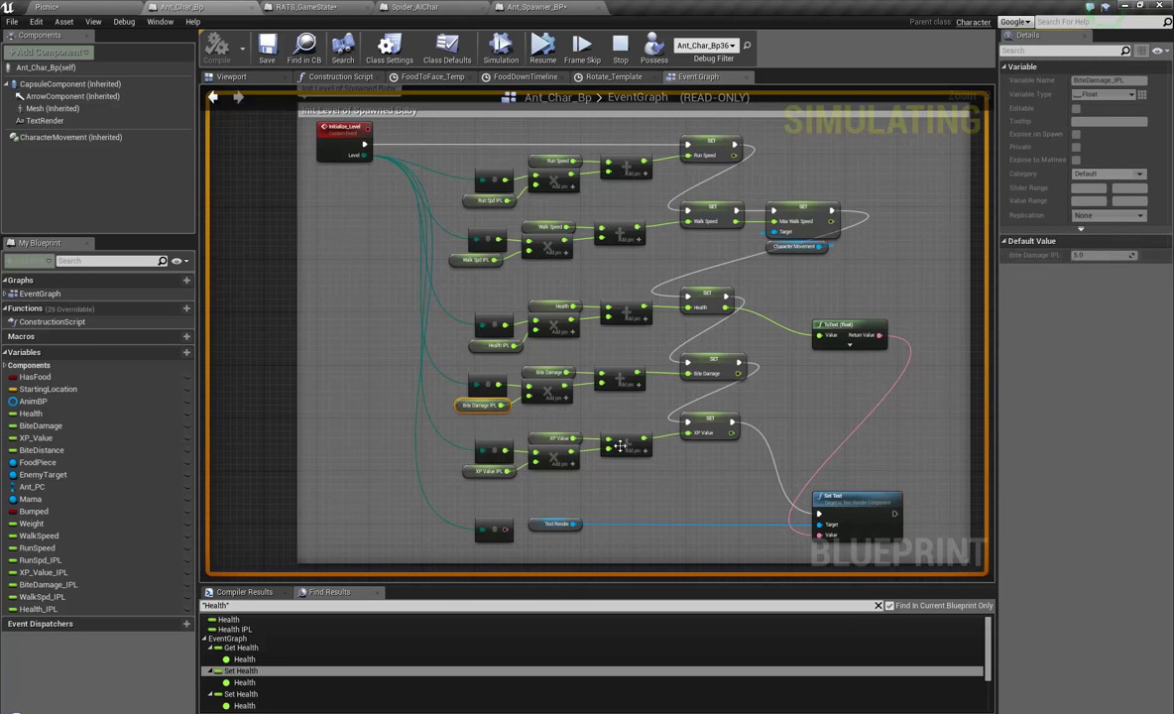
click(466, 473)
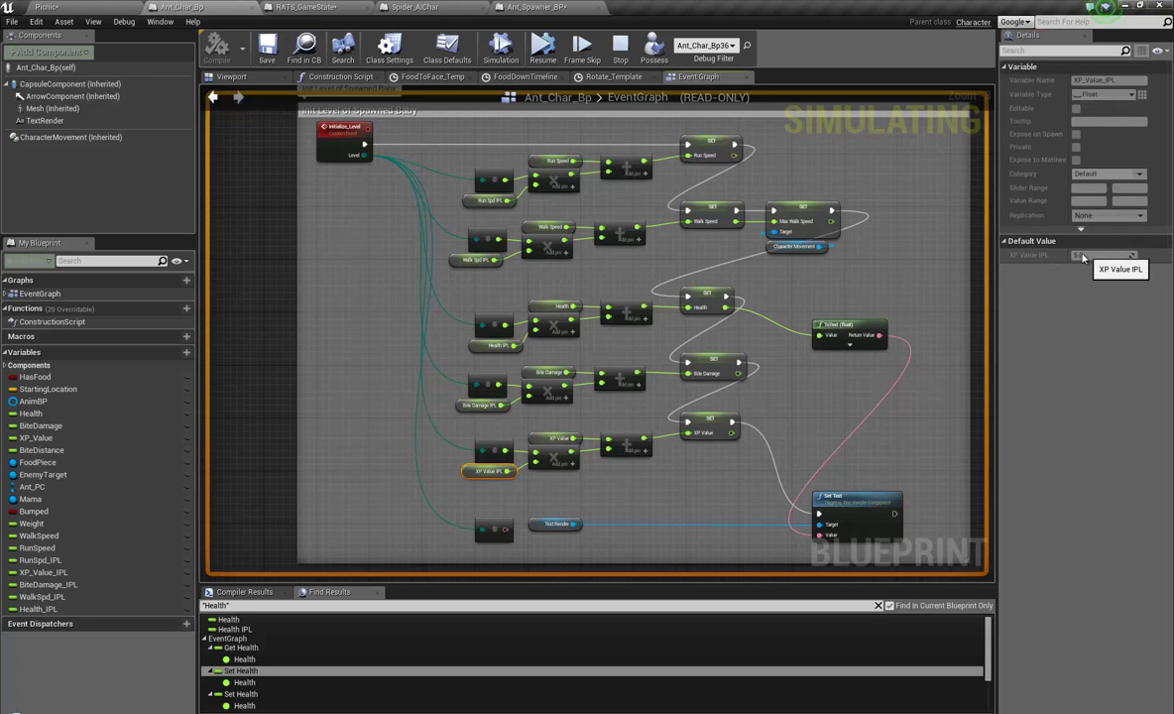
Stop the simulation, set the Health_IPL default value to 50, and compile and save Ant_Char_Bp.
click(620, 48)
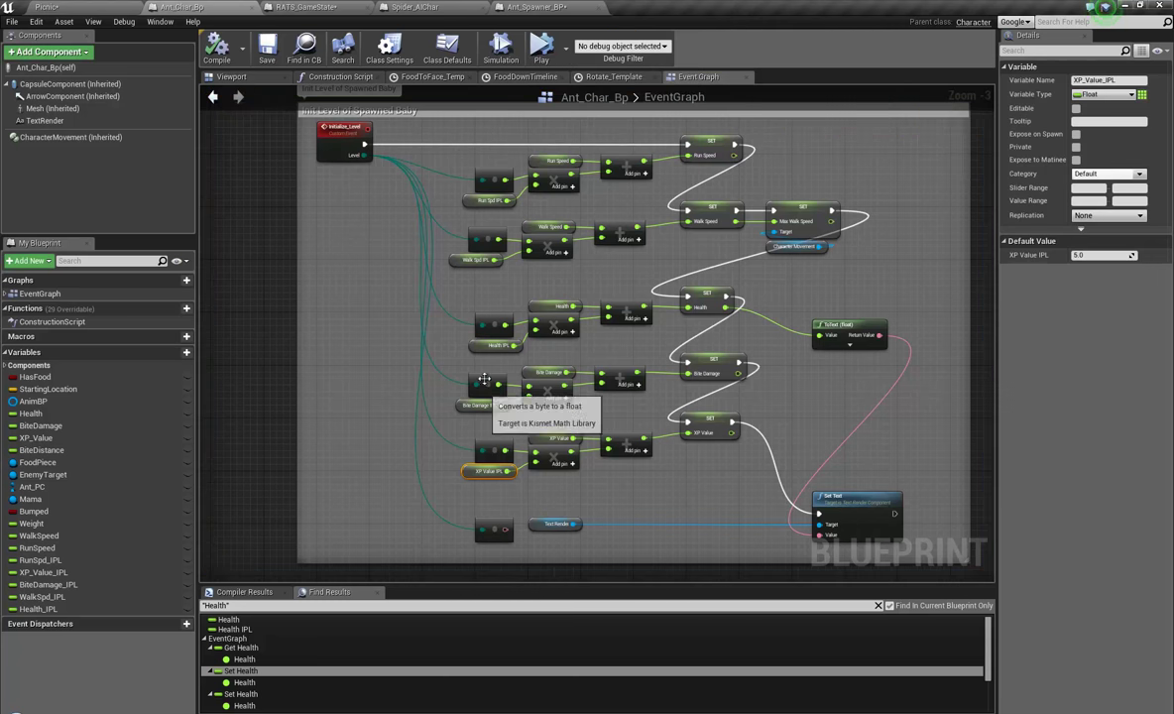
click(479, 346)
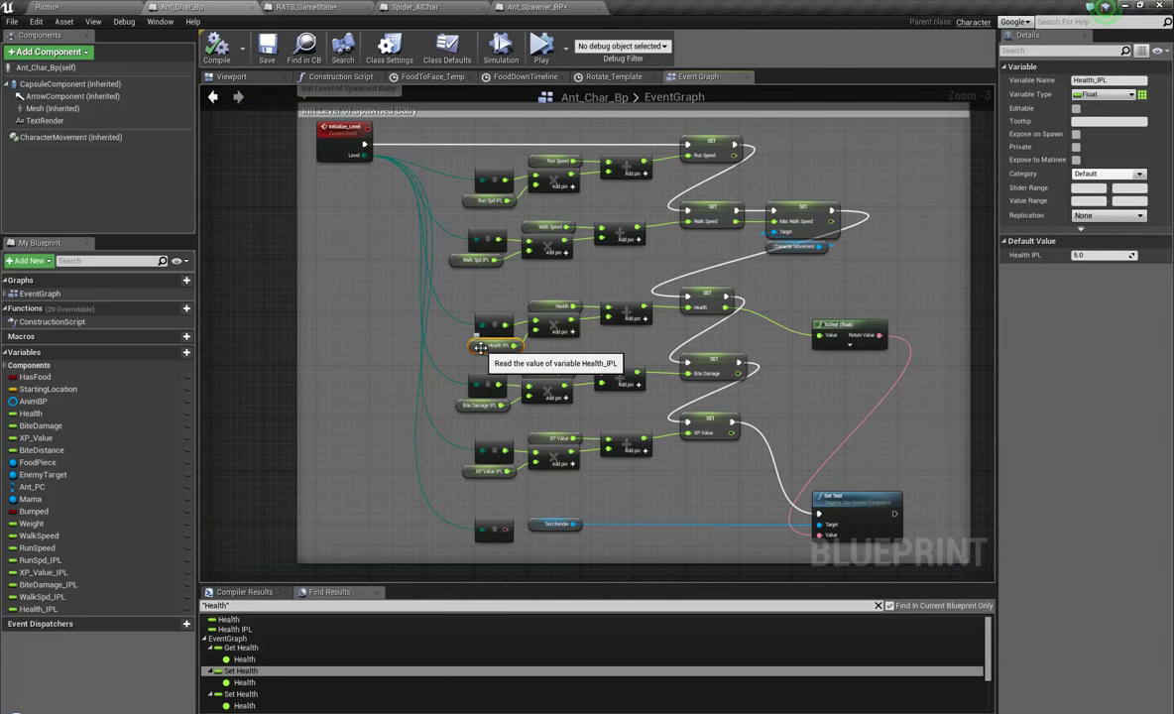
click(1097, 255)
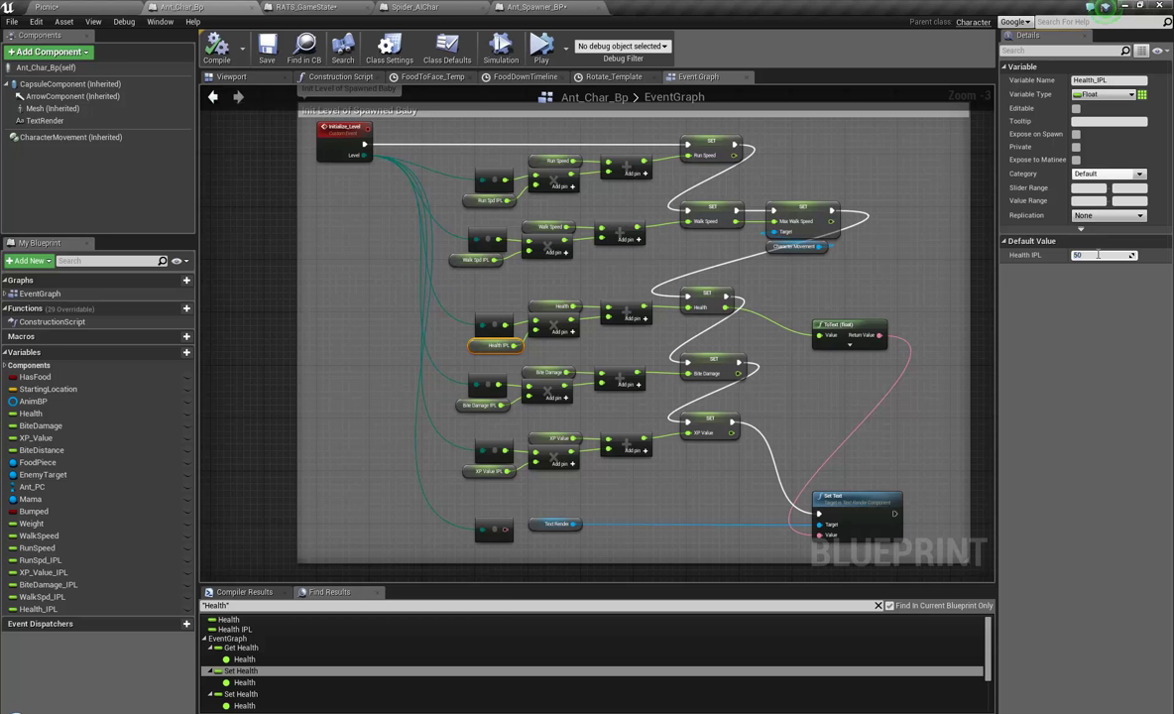
key(Return)
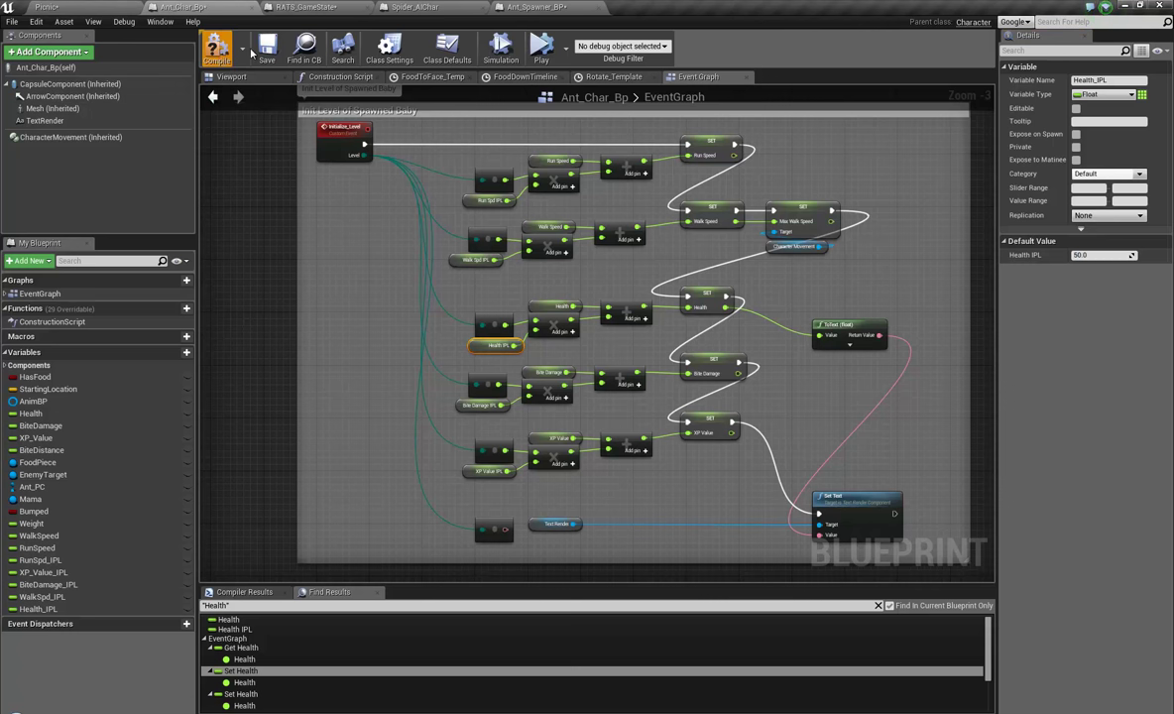
click(260, 50)
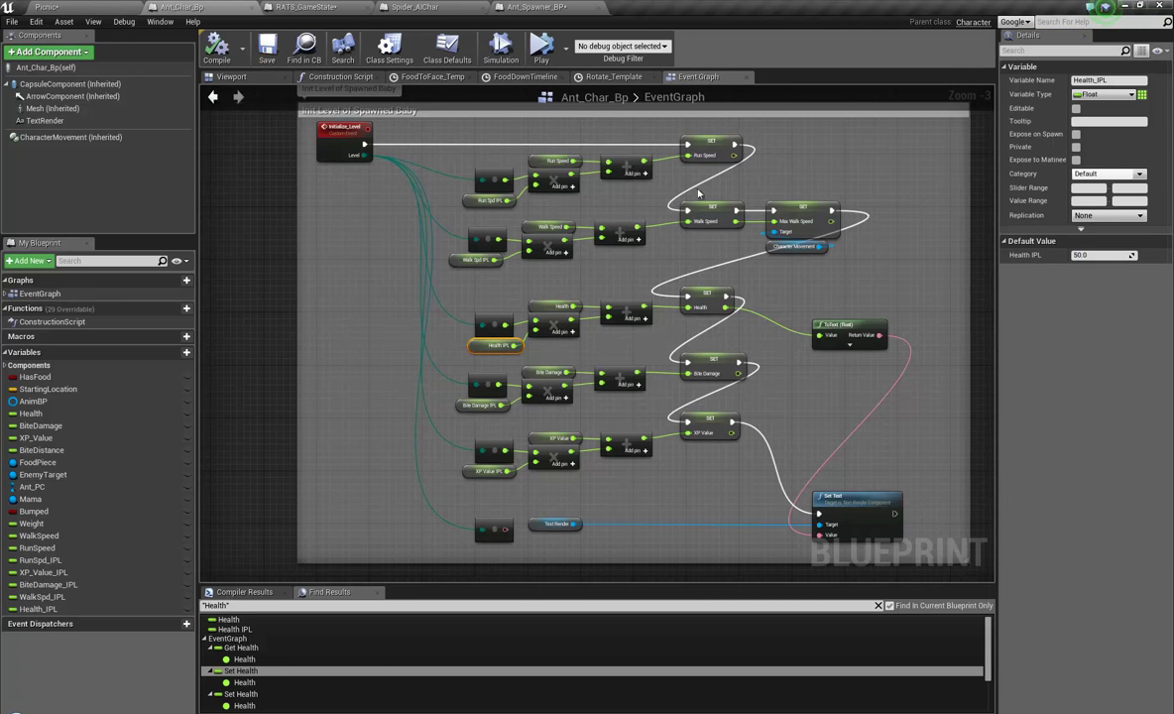
Review the Initialize_Level event's Level input and the Level times Difficulty nodes feeding it in the Ant_Spawner_BP event graph.
right_drag(686, 268, 720, 294)
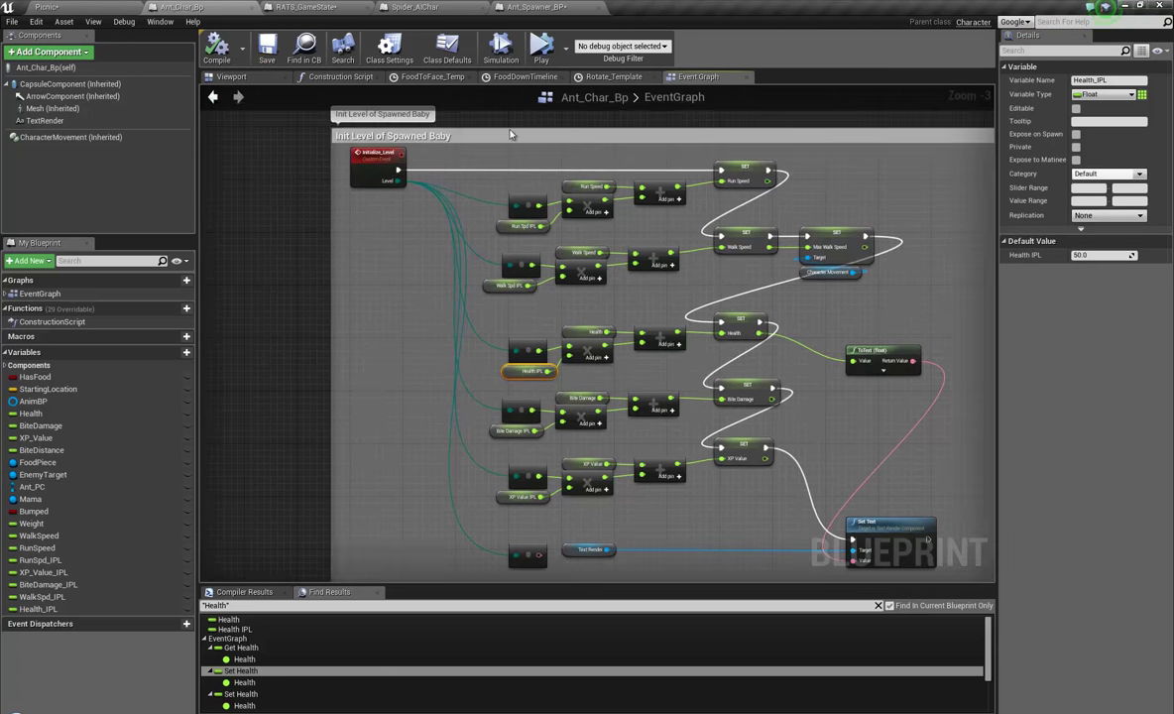
click(135, 8)
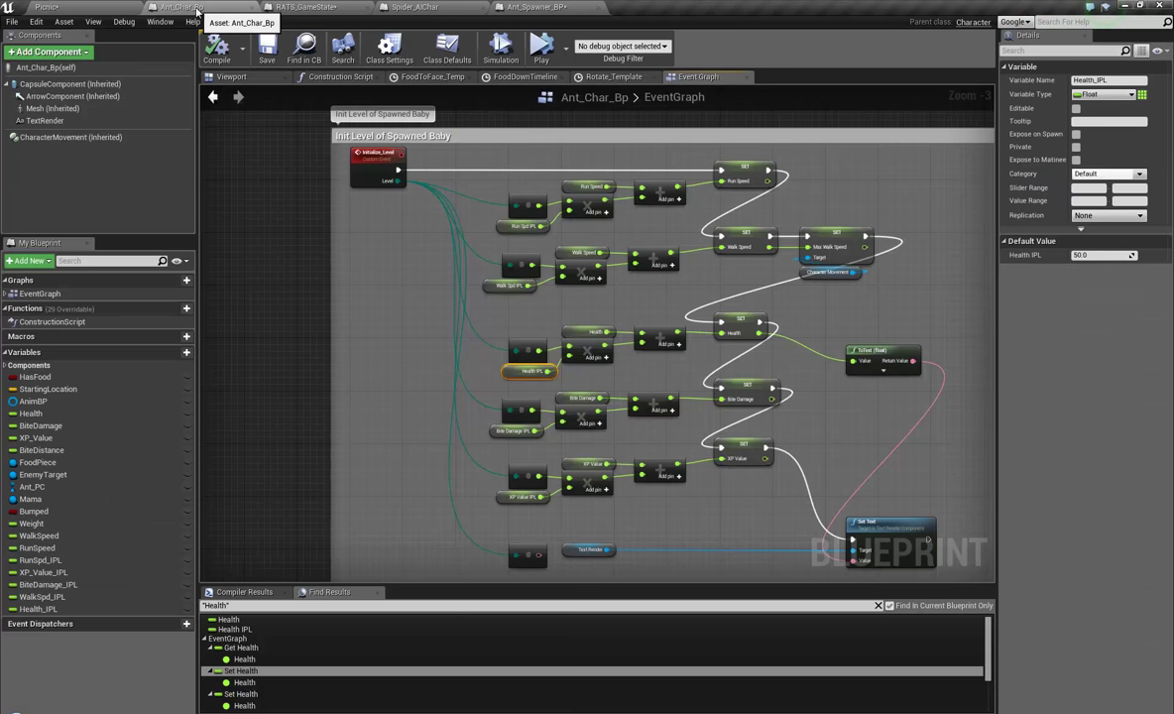
click(183, 8)
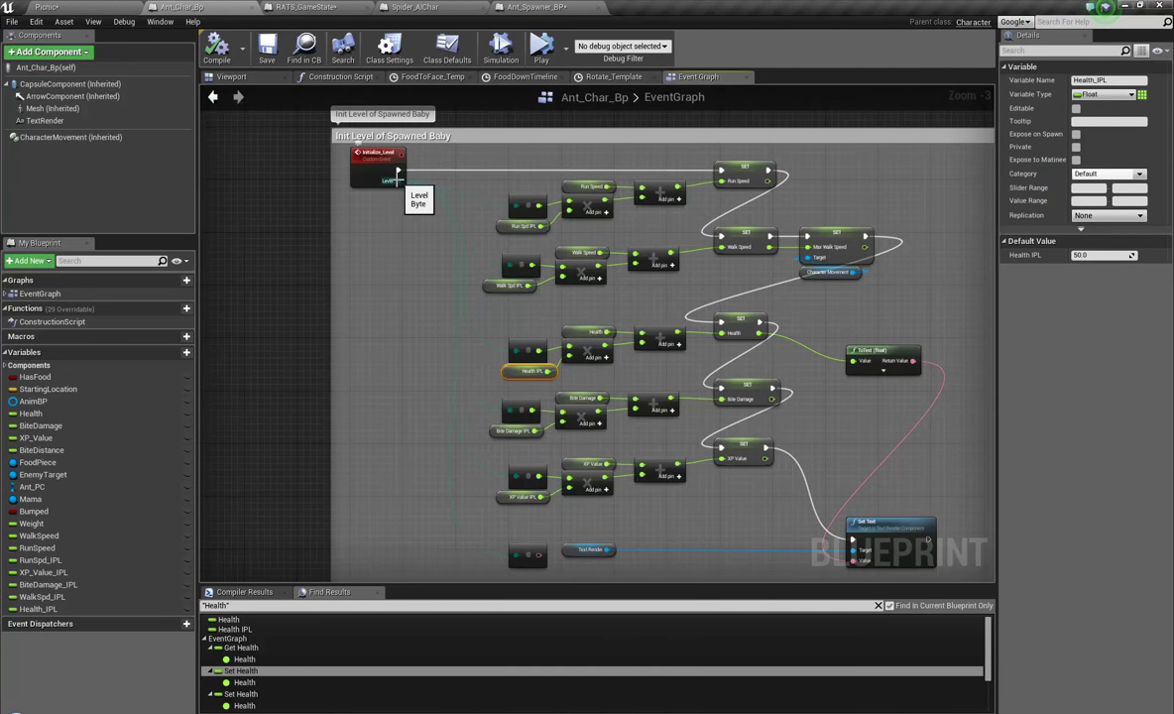
click(540, 8)
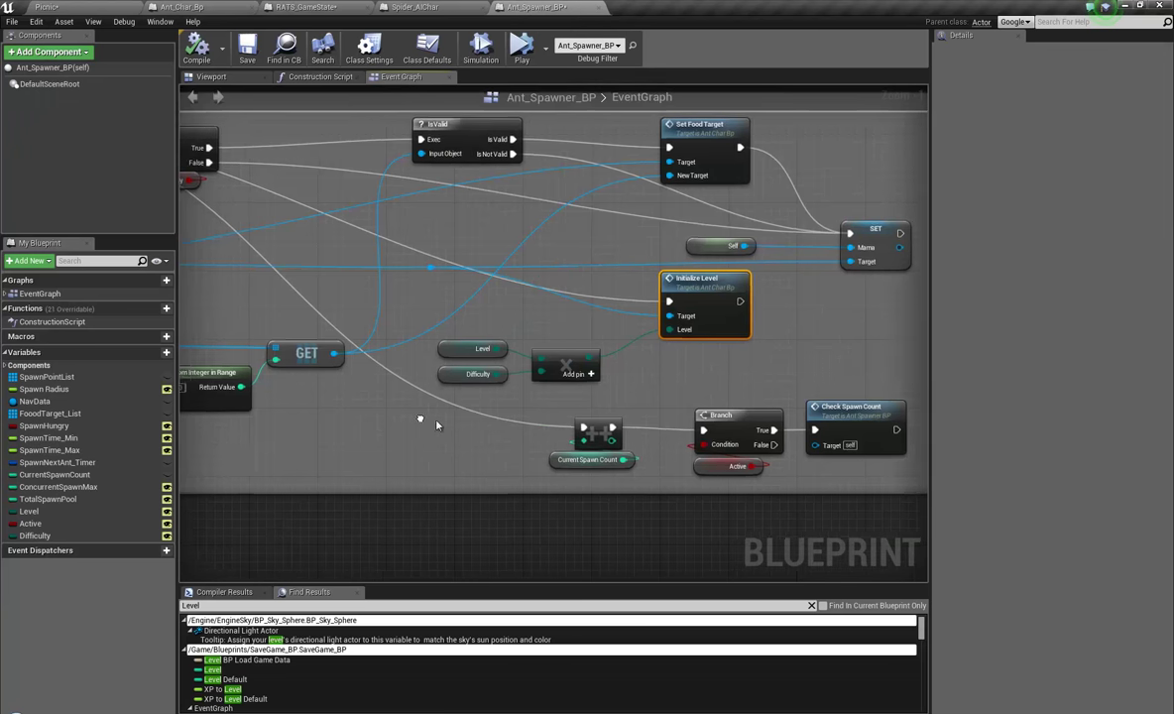
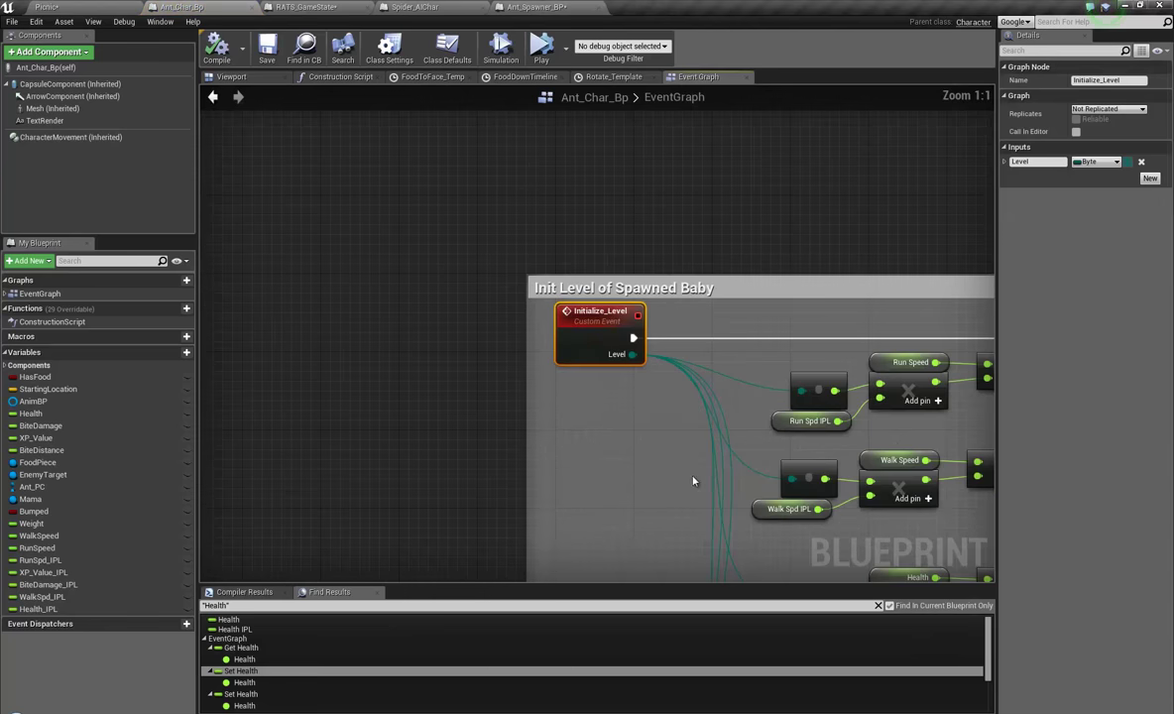
Change the Level input of Ant_Char_Bp's Initialize_Level event to Integer and connect it to the Run Speed conversion node.
scroll(694, 480, down, 3)
right_drag(694, 480, 563, 341)
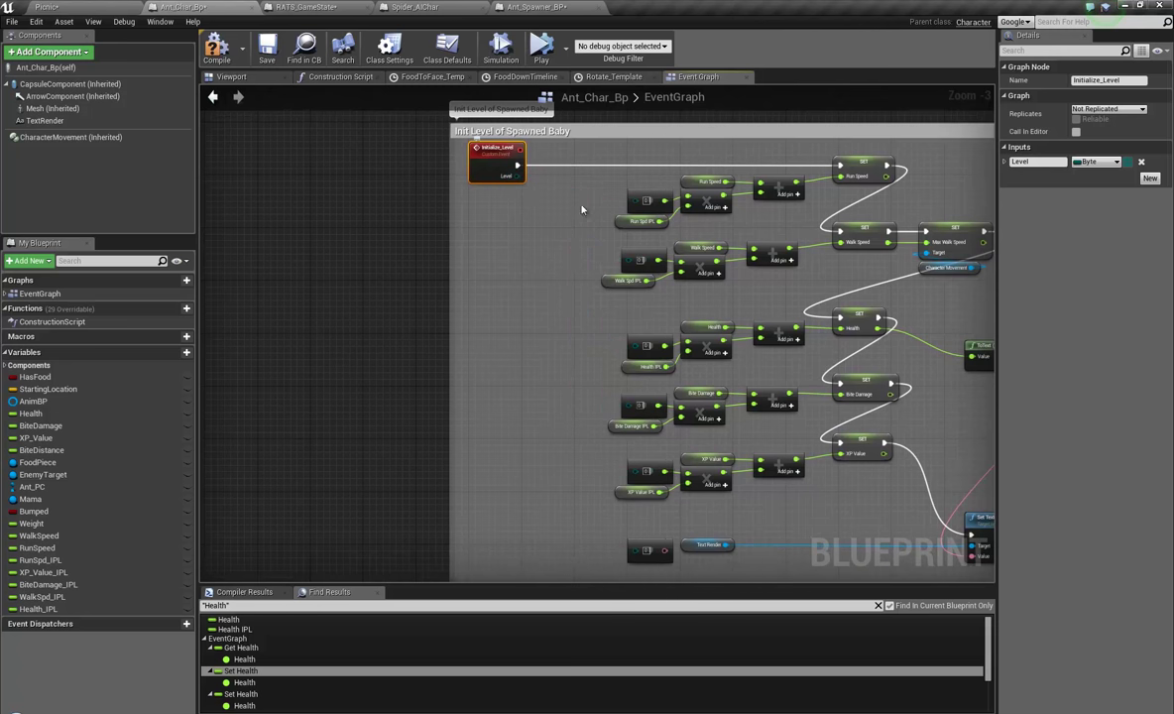
click(1095, 162)
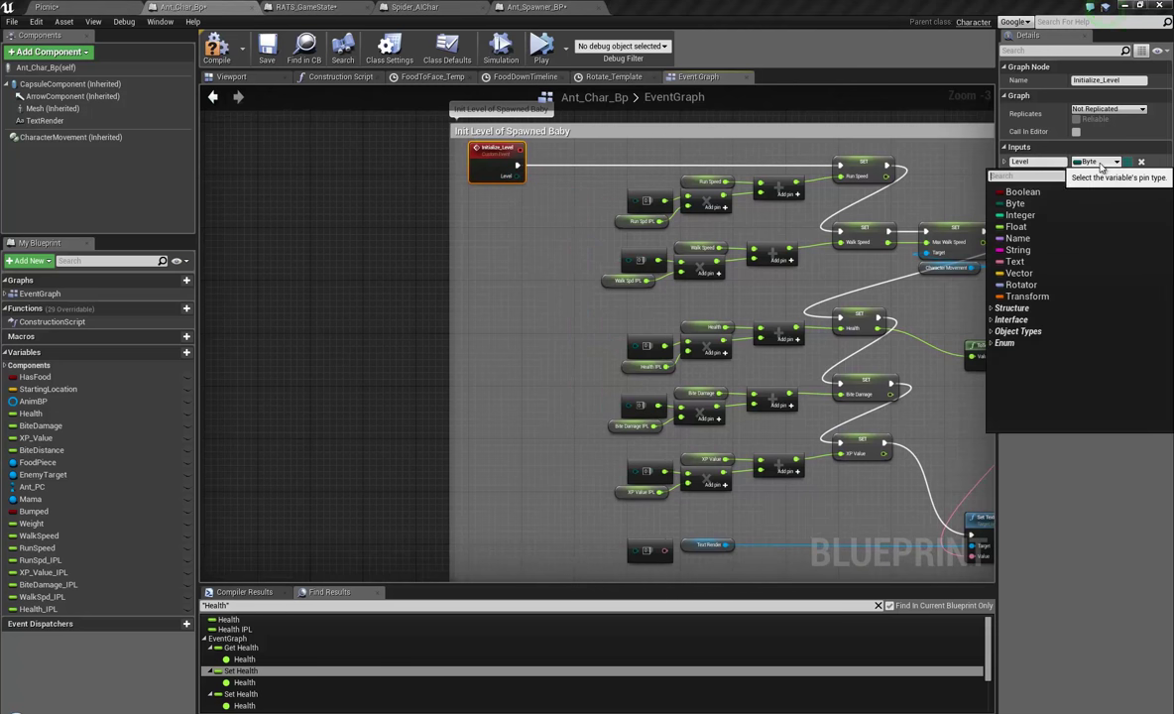
click(1017, 215)
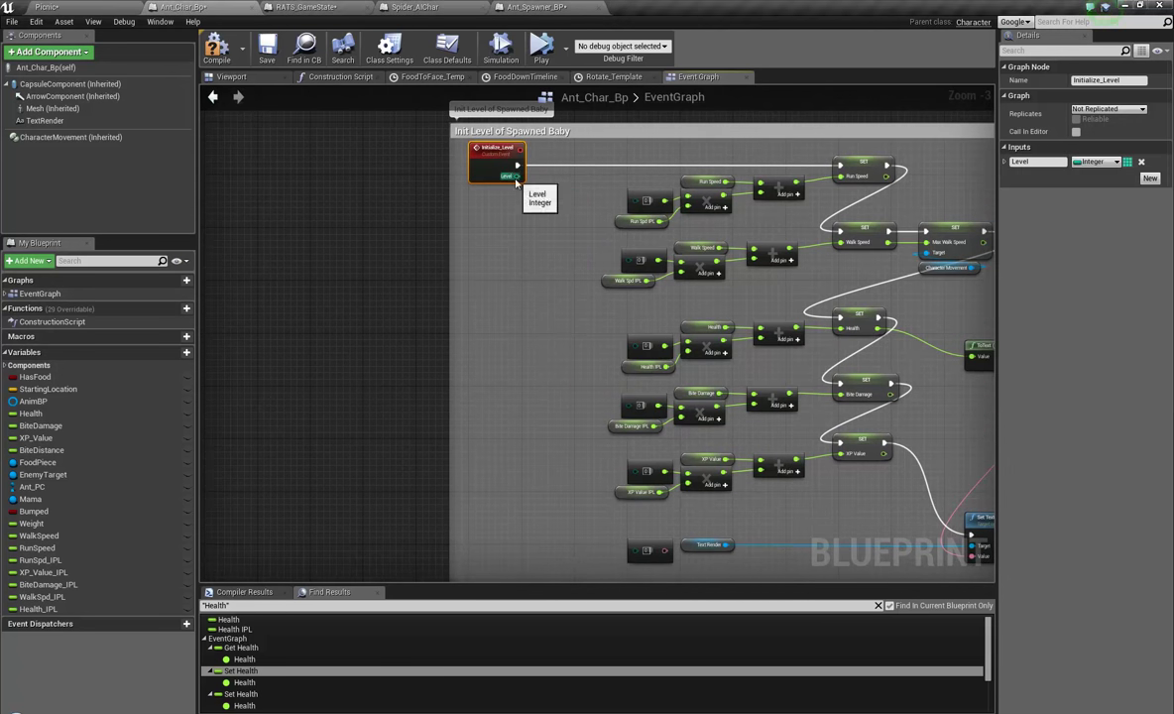
drag(515, 175, 634, 201)
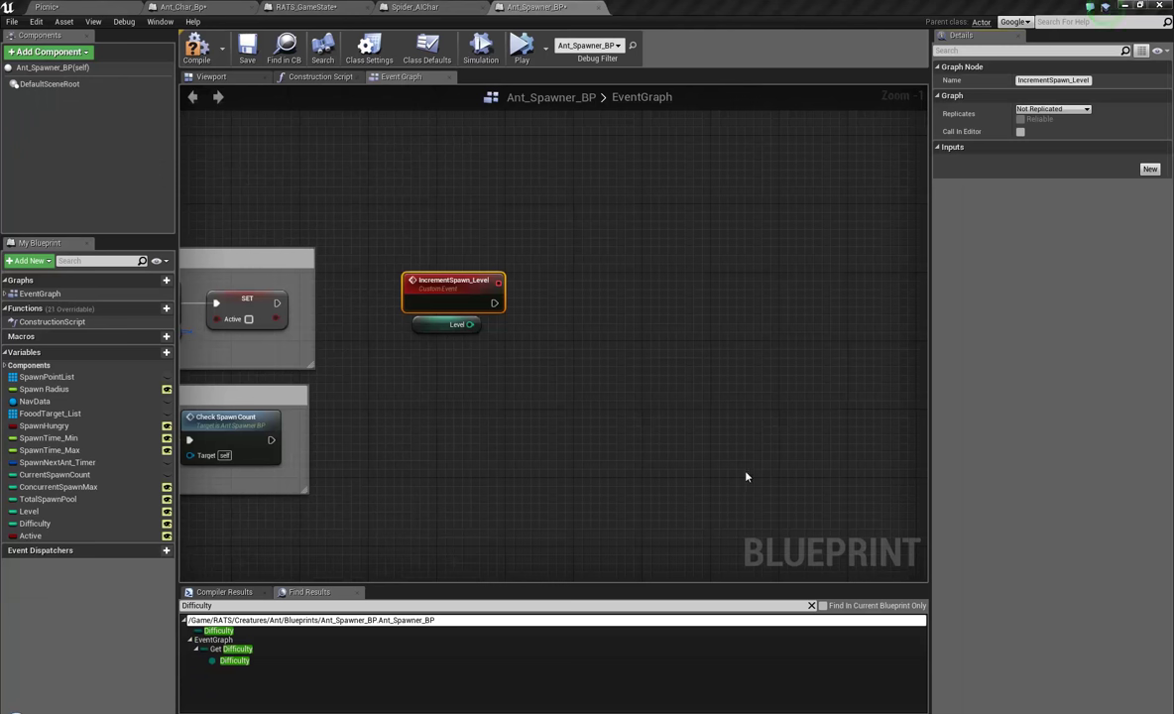
Make Ant_Spawner_BP's IncrementSpawn_Level event increment Level with an IncrementInt node, and compile and save the blueprint.
right_click(576, 382)
right_drag(471, 322, 479, 326)
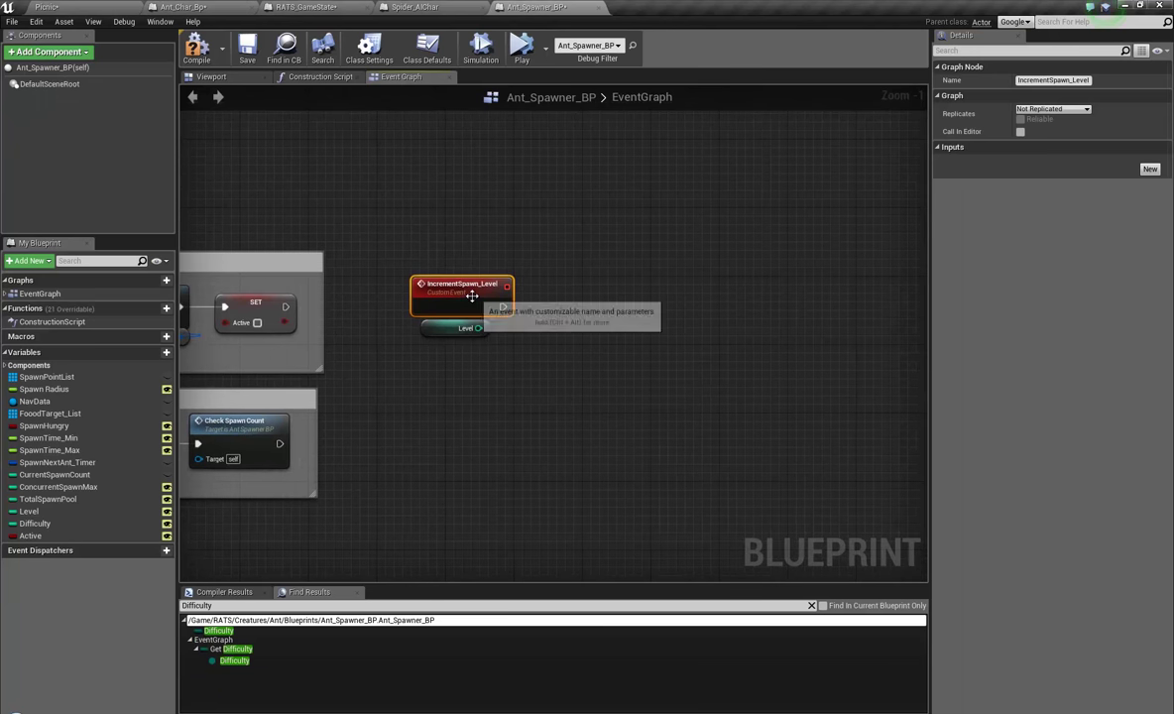
drag(476, 328, 544, 323)
text(ince)
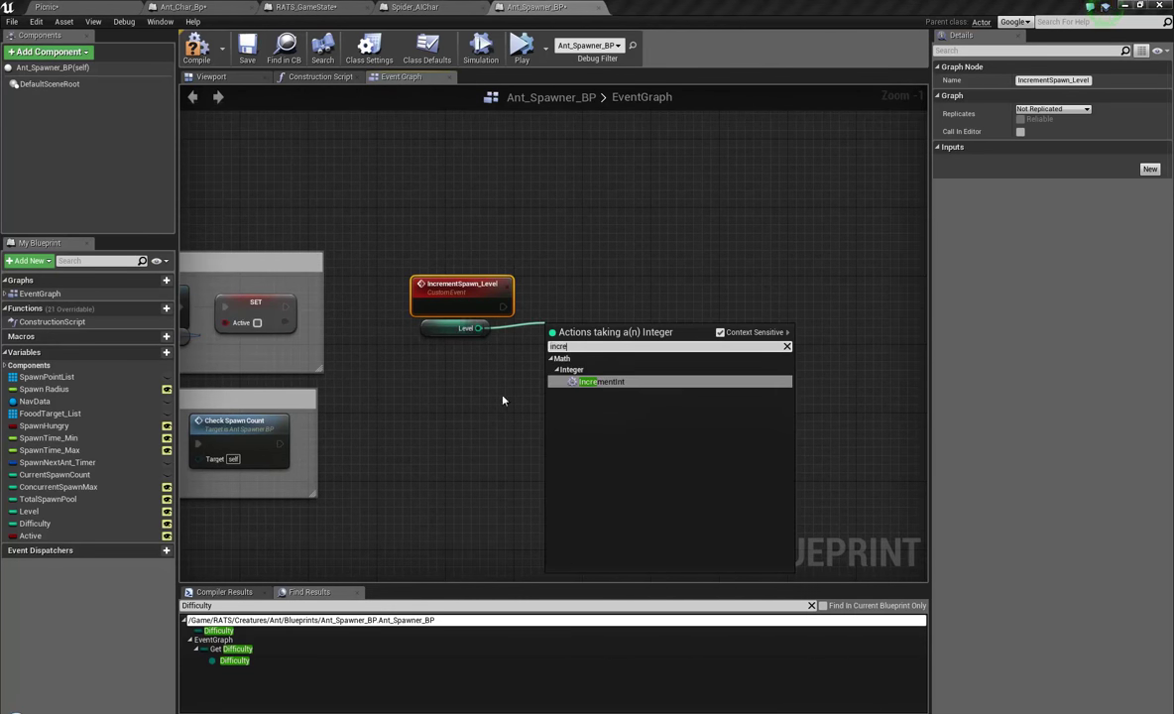
click(592, 380)
drag(578, 336, 548, 304)
click(198, 48)
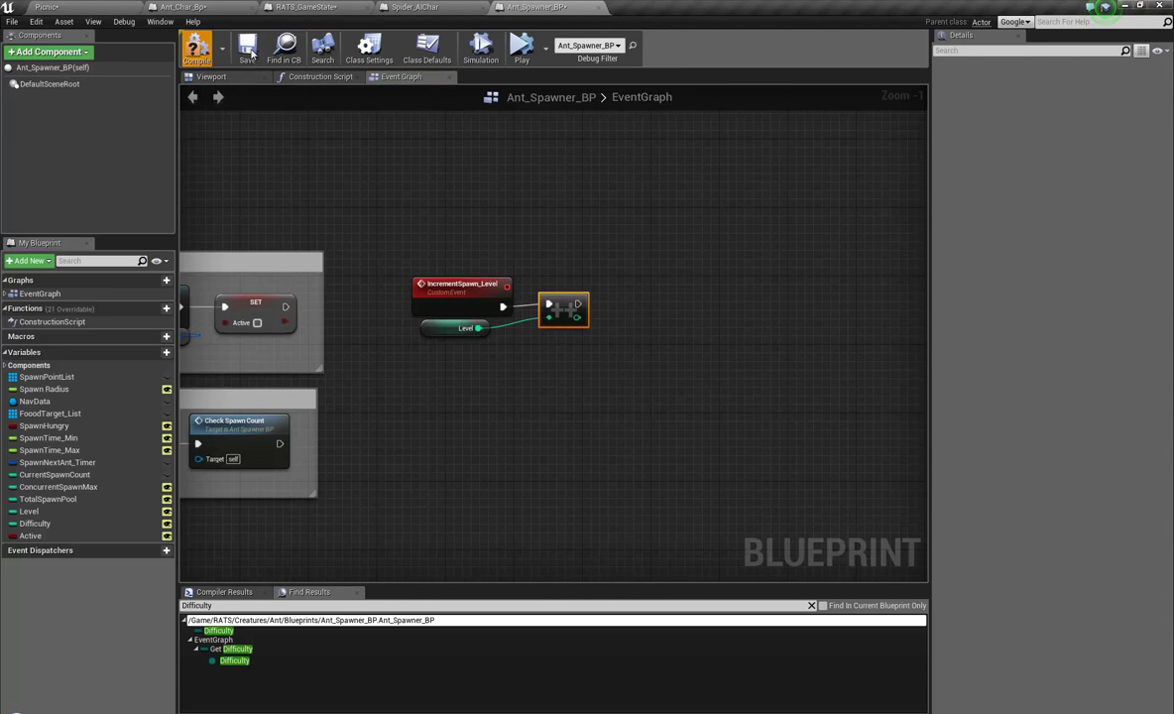
click(248, 48)
Delete the disconnected multiply node between the Level and Difficulty getters and the Initialize Level call.
right_drag(538, 484, 552, 328)
scroll(552, 328, down, 4)
right_drag(541, 454, 554, 242)
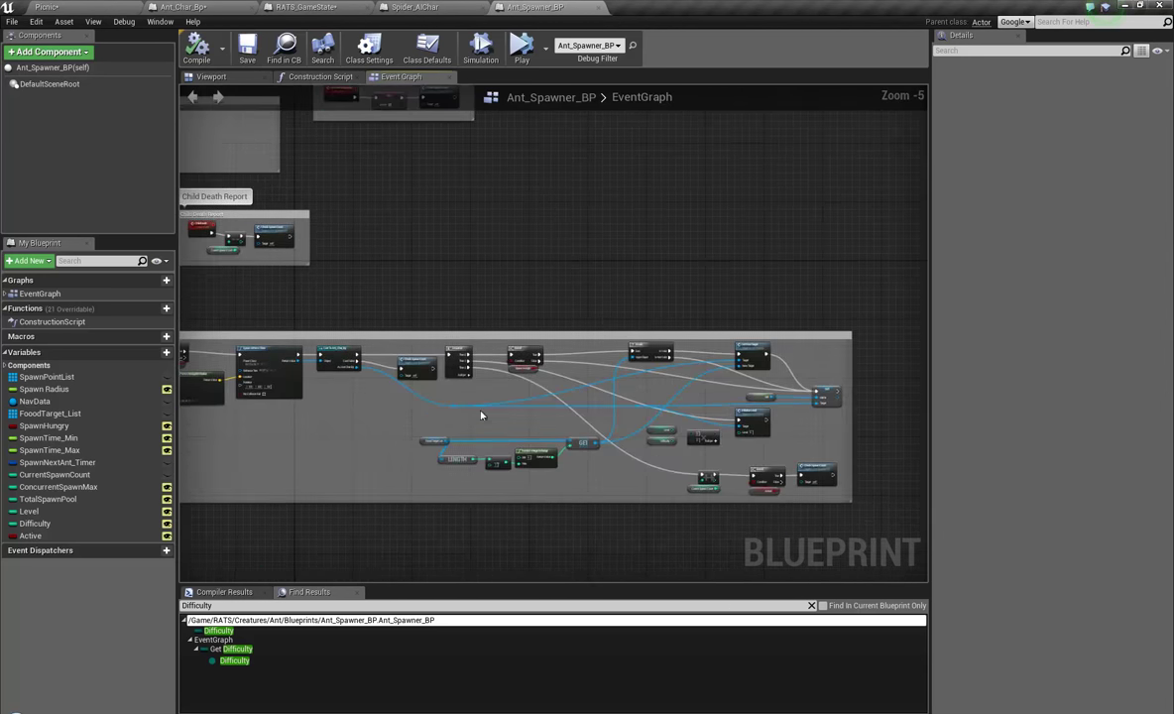
right_drag(624, 480, 557, 484)
scroll(614, 456, up, 5)
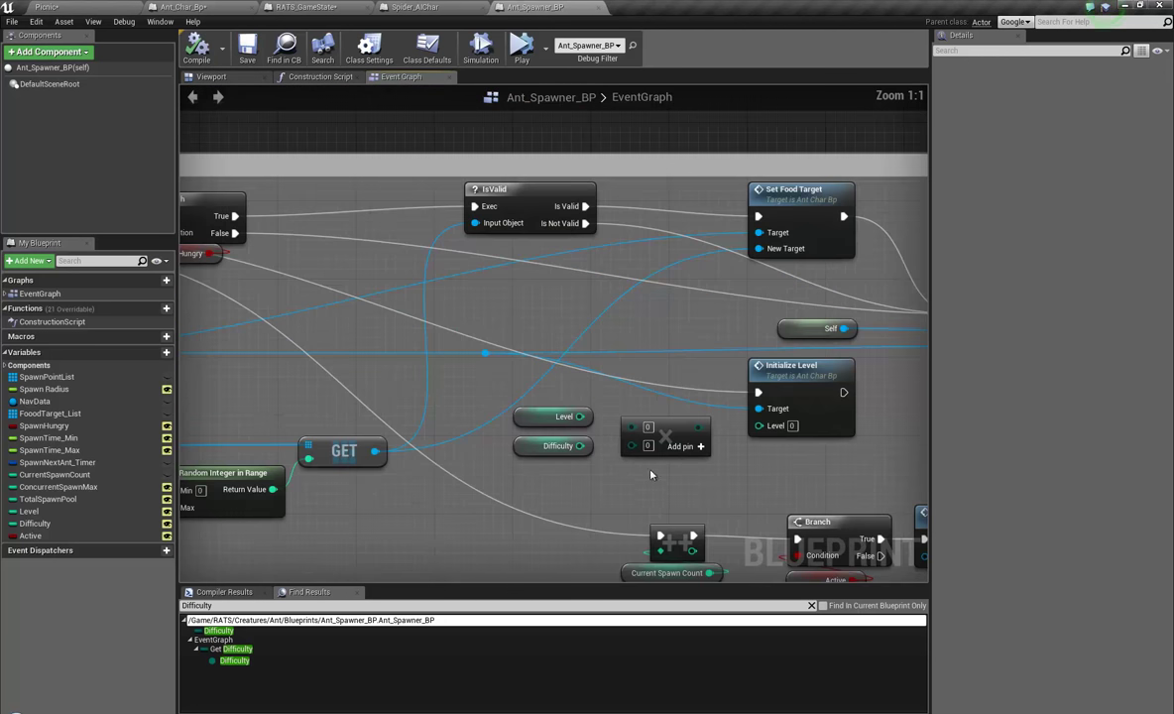
right_drag(652, 470, 589, 458)
click(619, 421)
key(Delete)
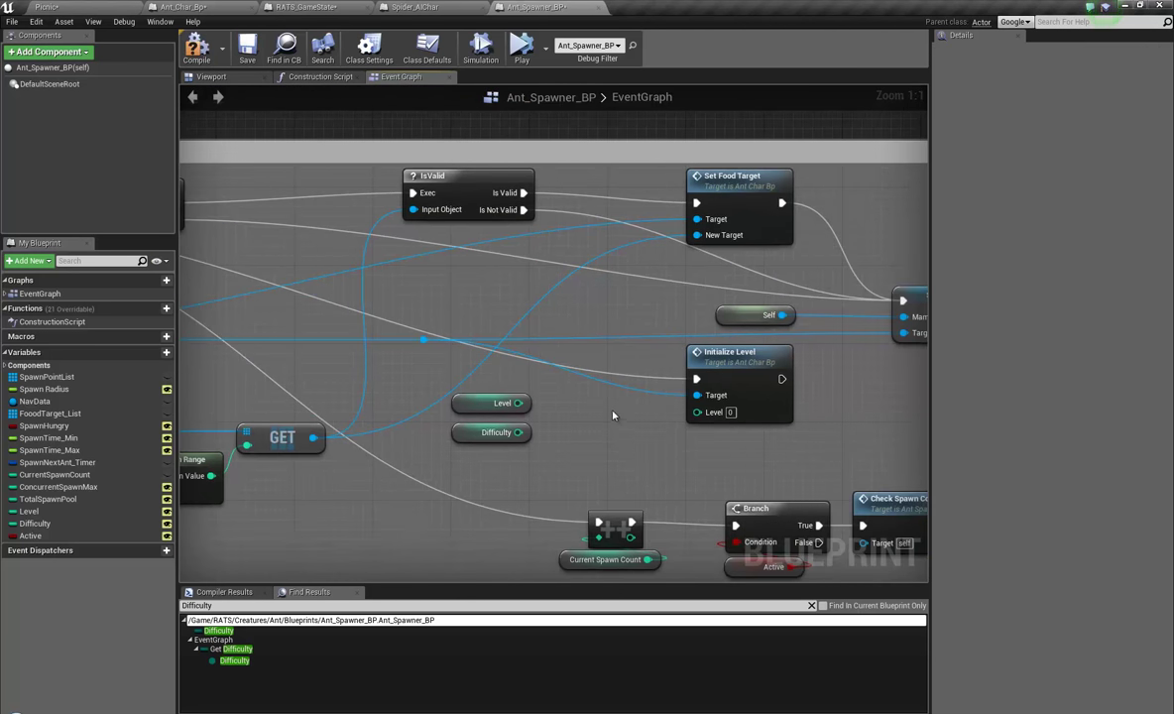
drag(518, 403, 567, 417)
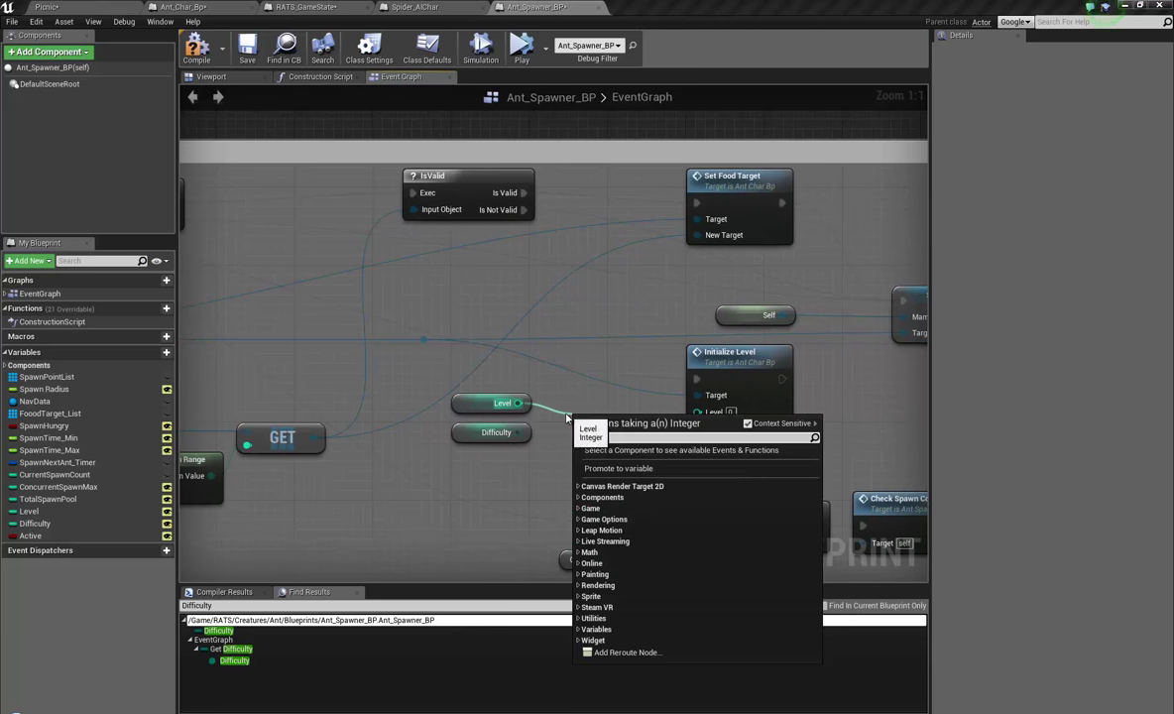
text(*)
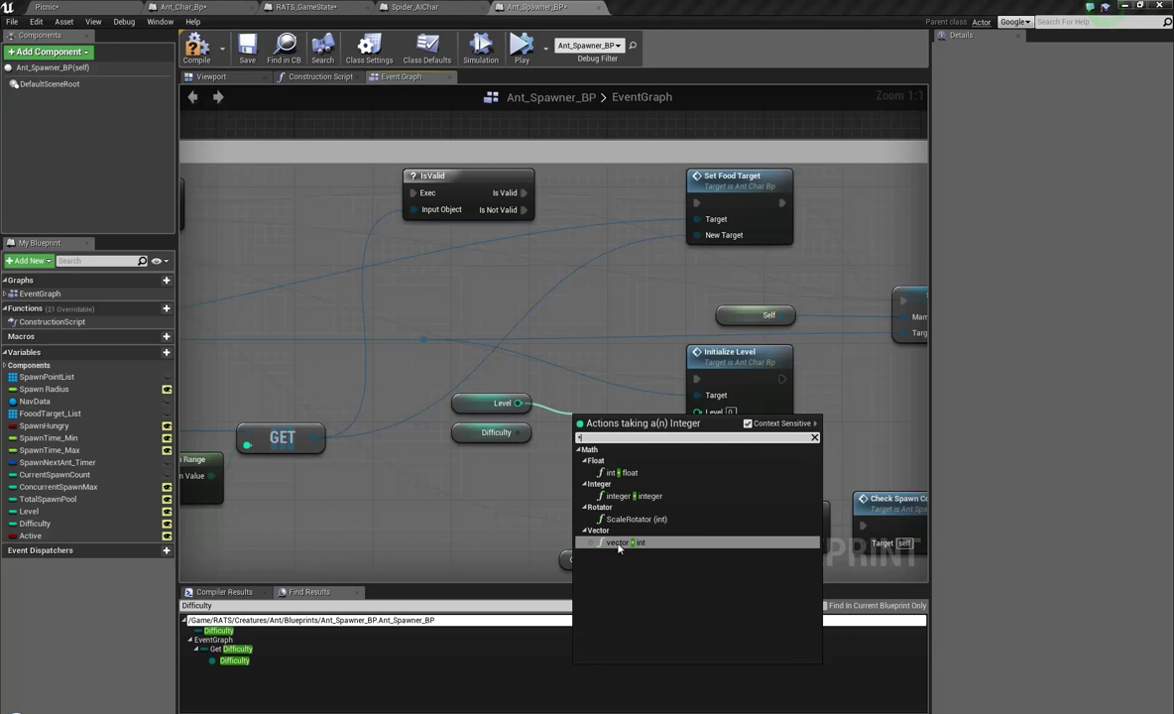
click(622, 476)
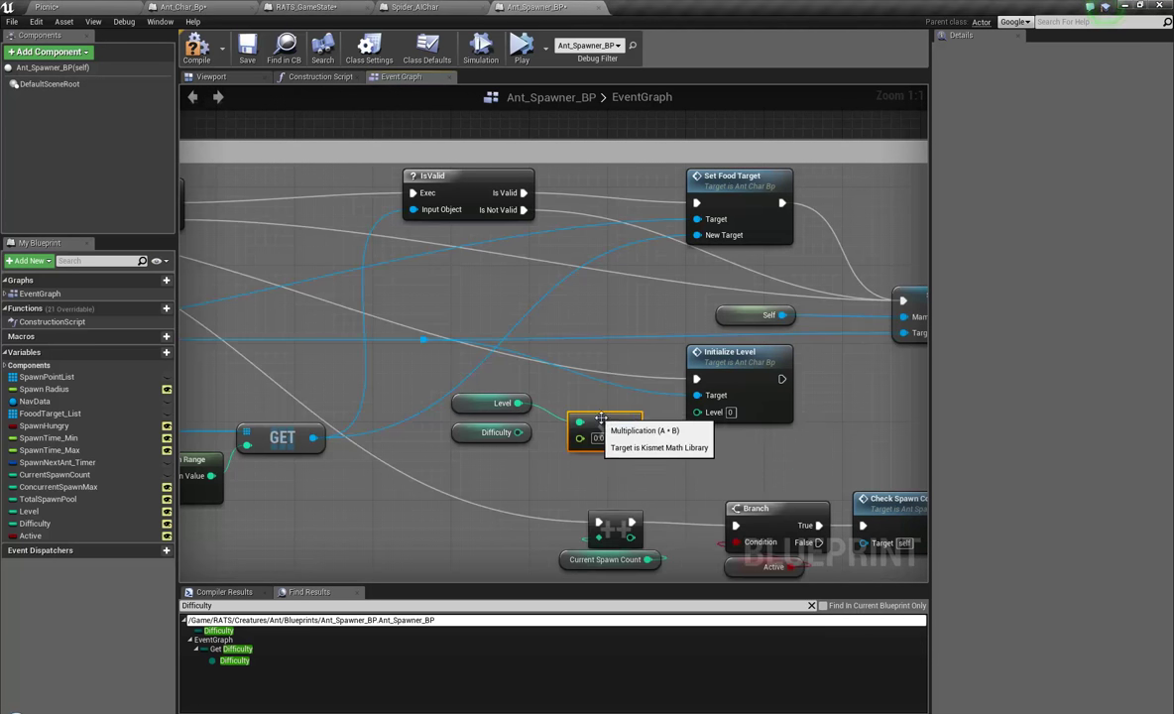
key(Delete)
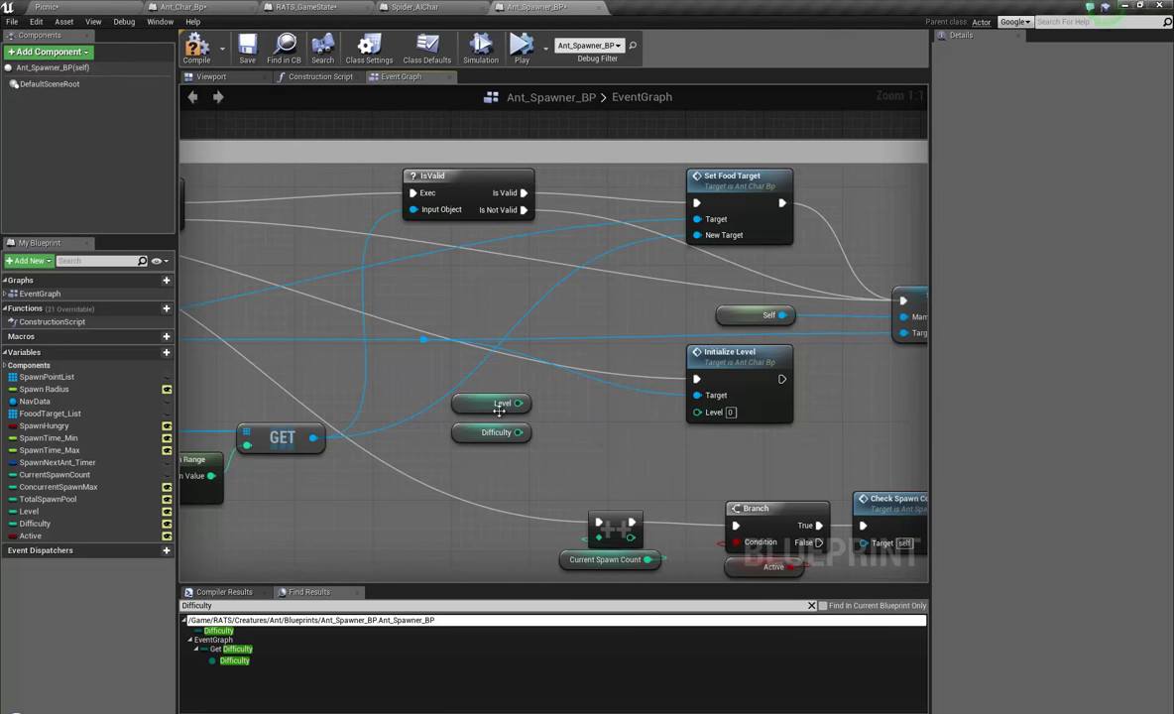
Multiply Level by Difficulty with an integer * integer node and feed the product into Initialize Level's Level input.
drag(518, 402, 541, 421)
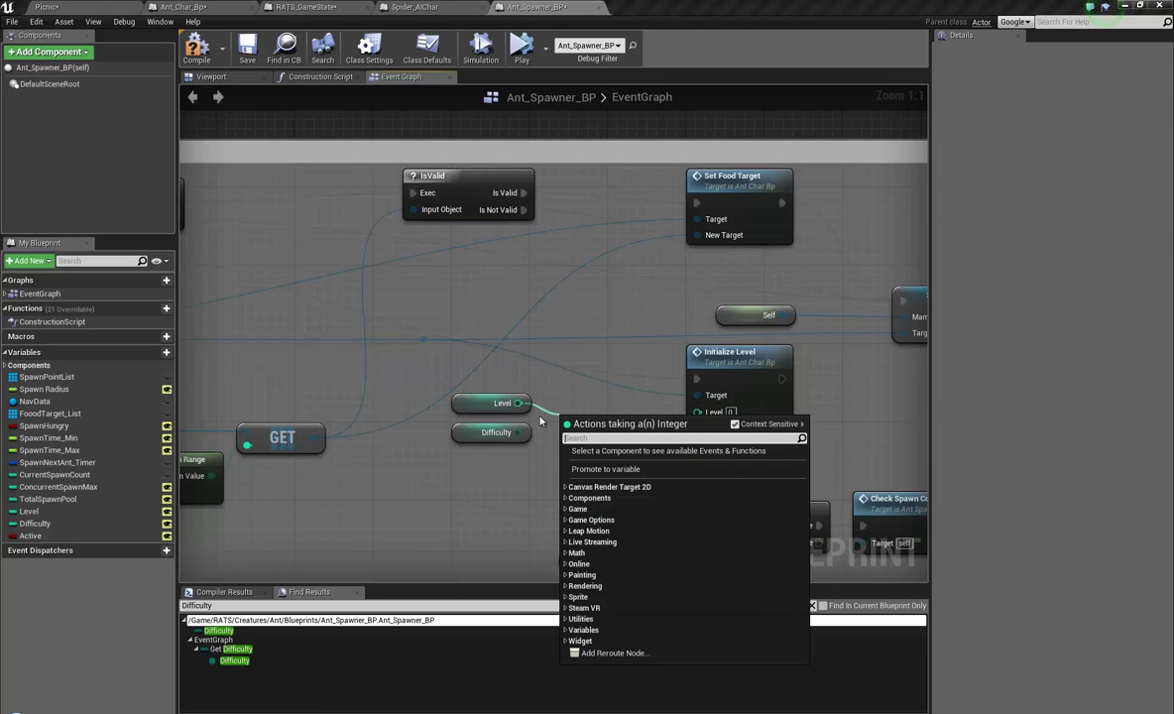
text(*)
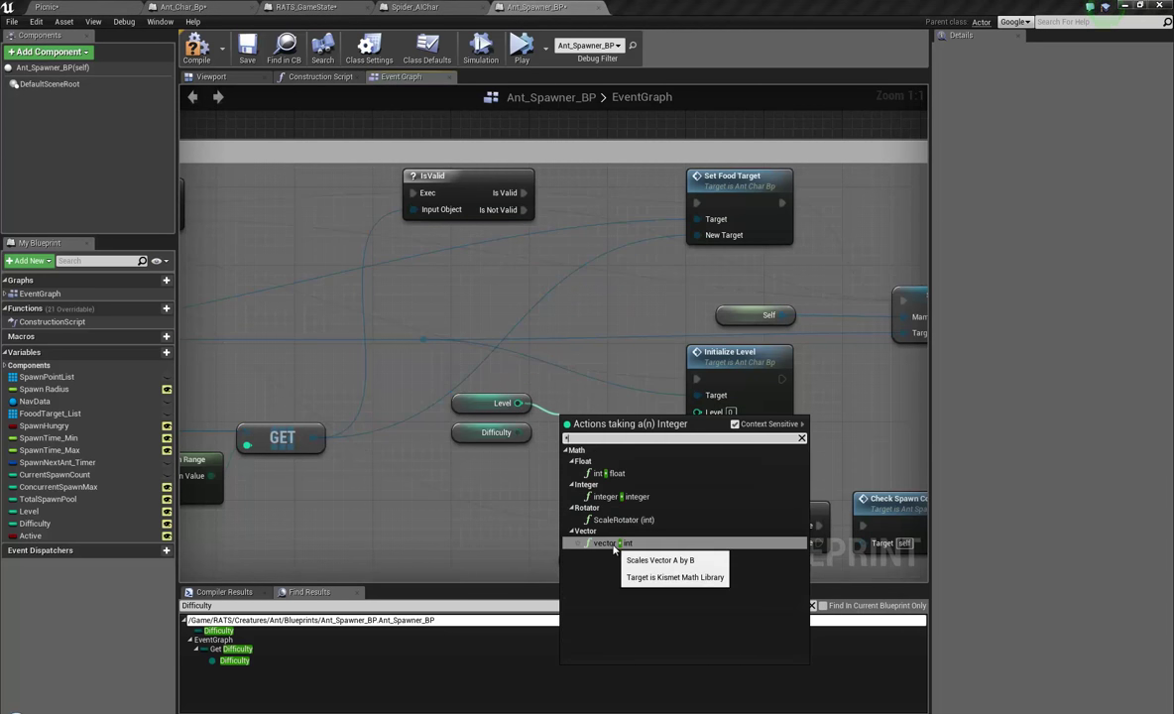
click(621, 496)
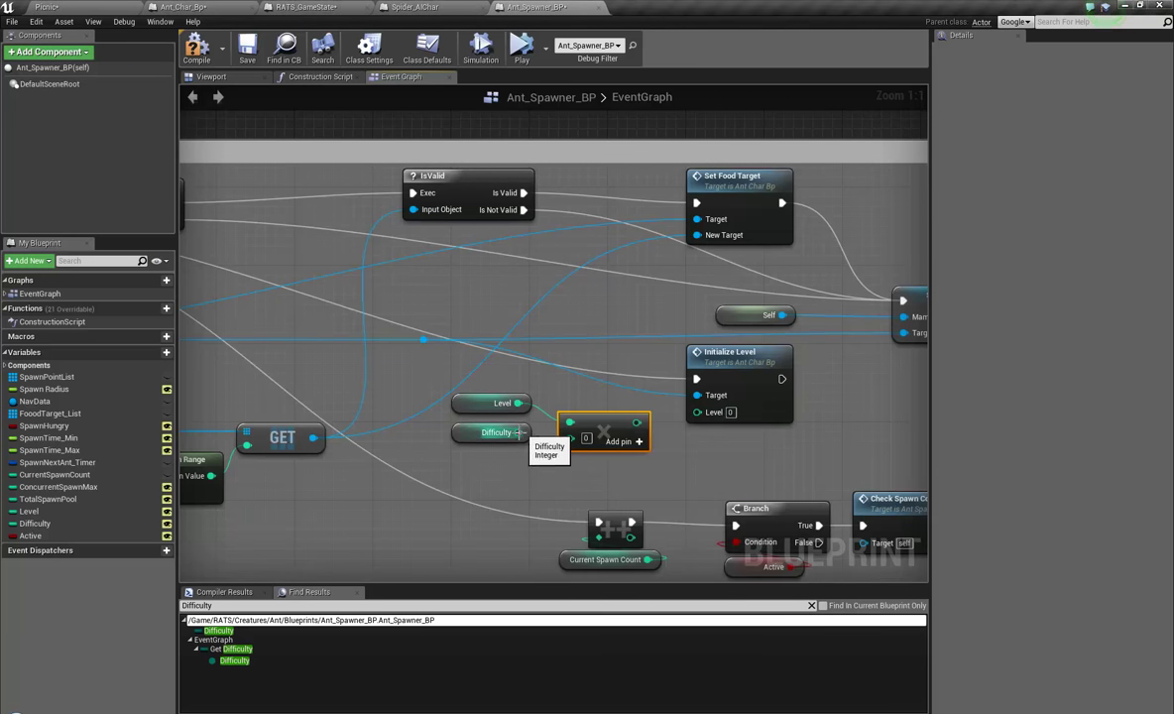
drag(518, 432, 697, 412)
drag(594, 435, 595, 413)
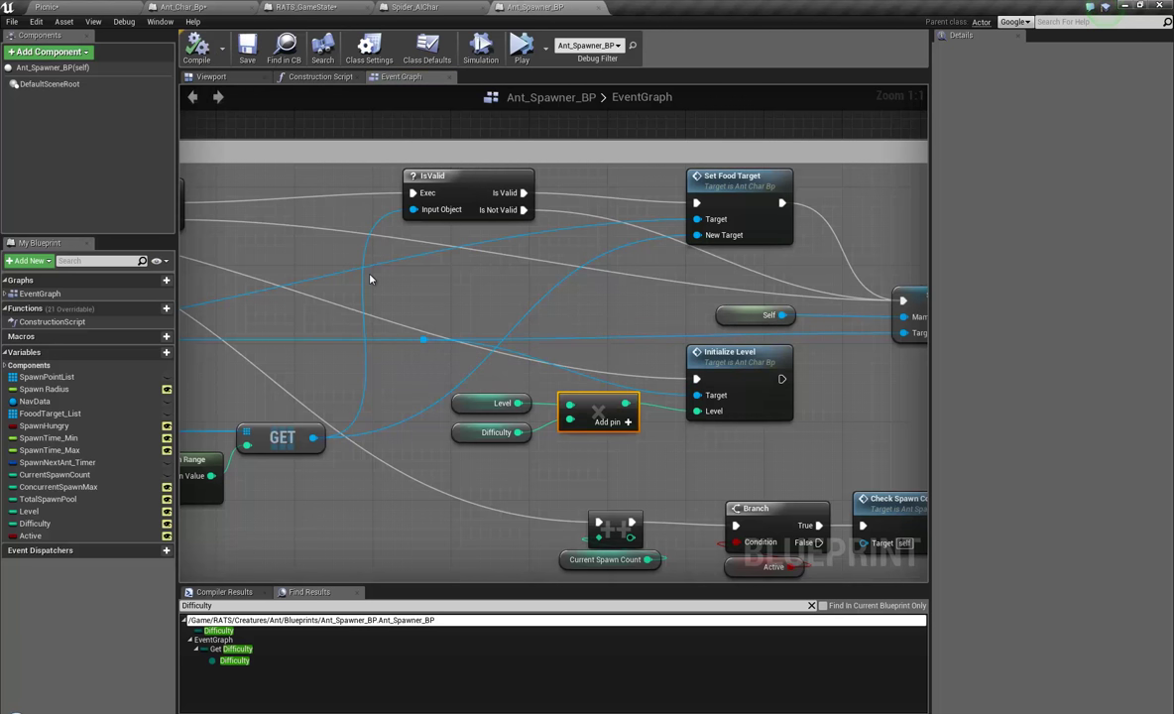
Simulate the Picnic level and pause it to inspect the spawned ant on the cheese plate.
scroll(372, 282, down, 4)
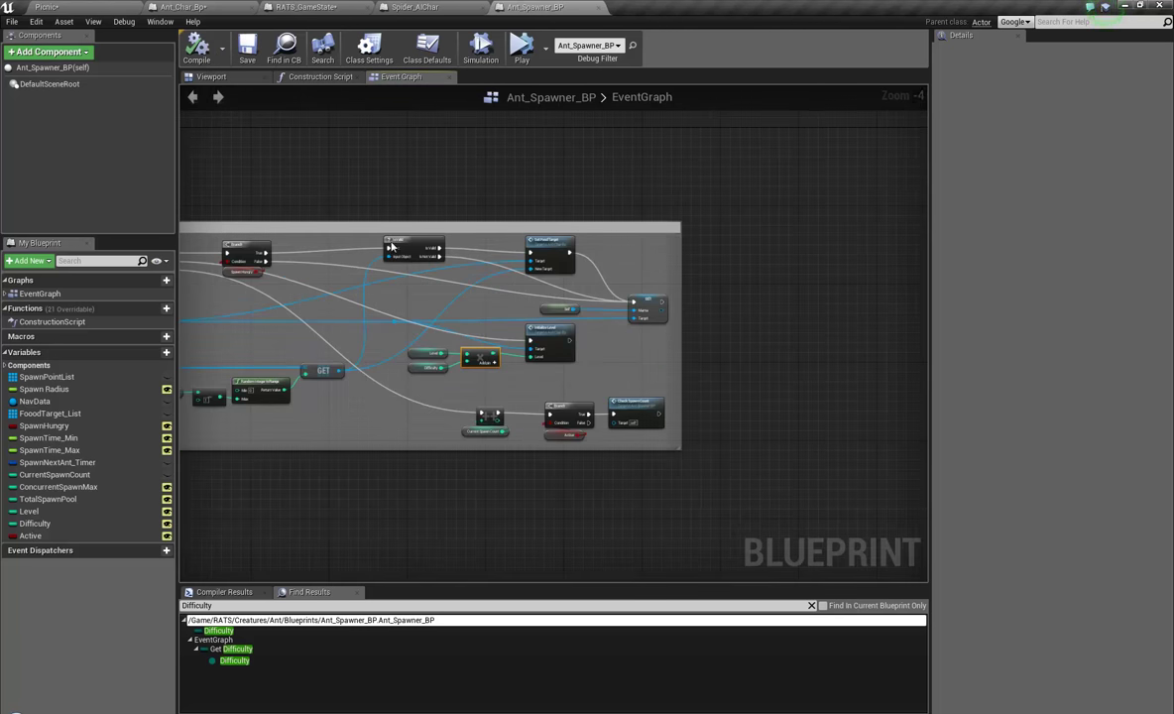
click(117, 8)
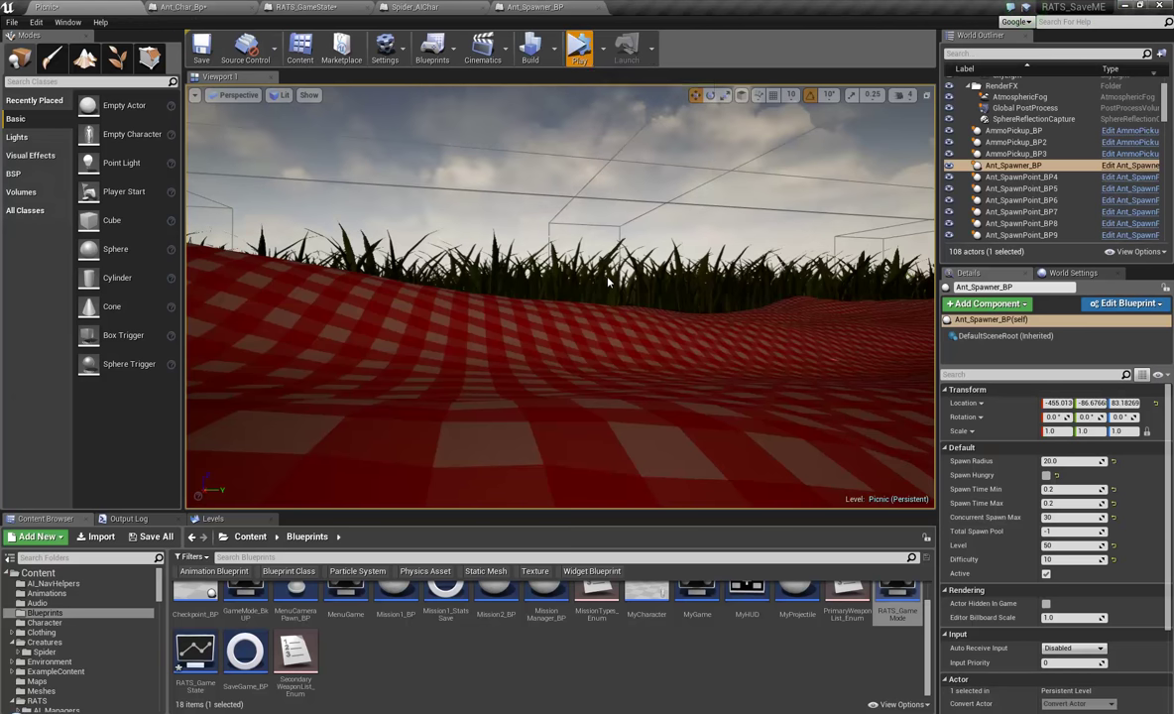
key(alt+p)
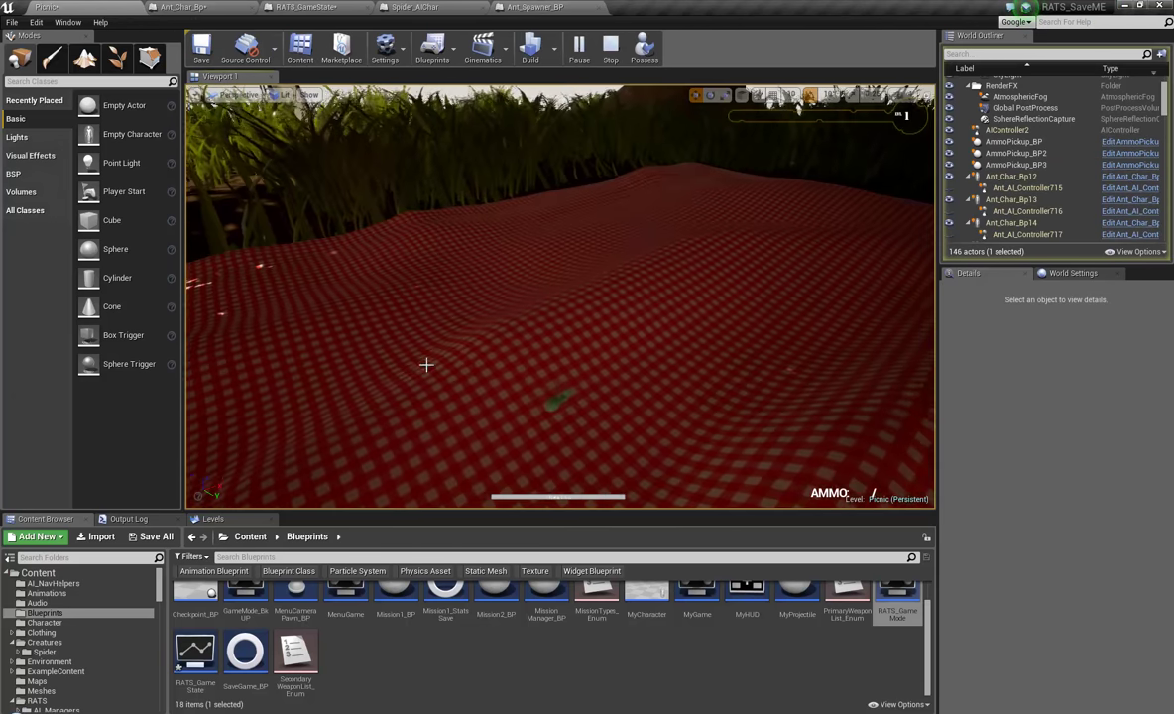
right_drag(427, 365, 440, 88)
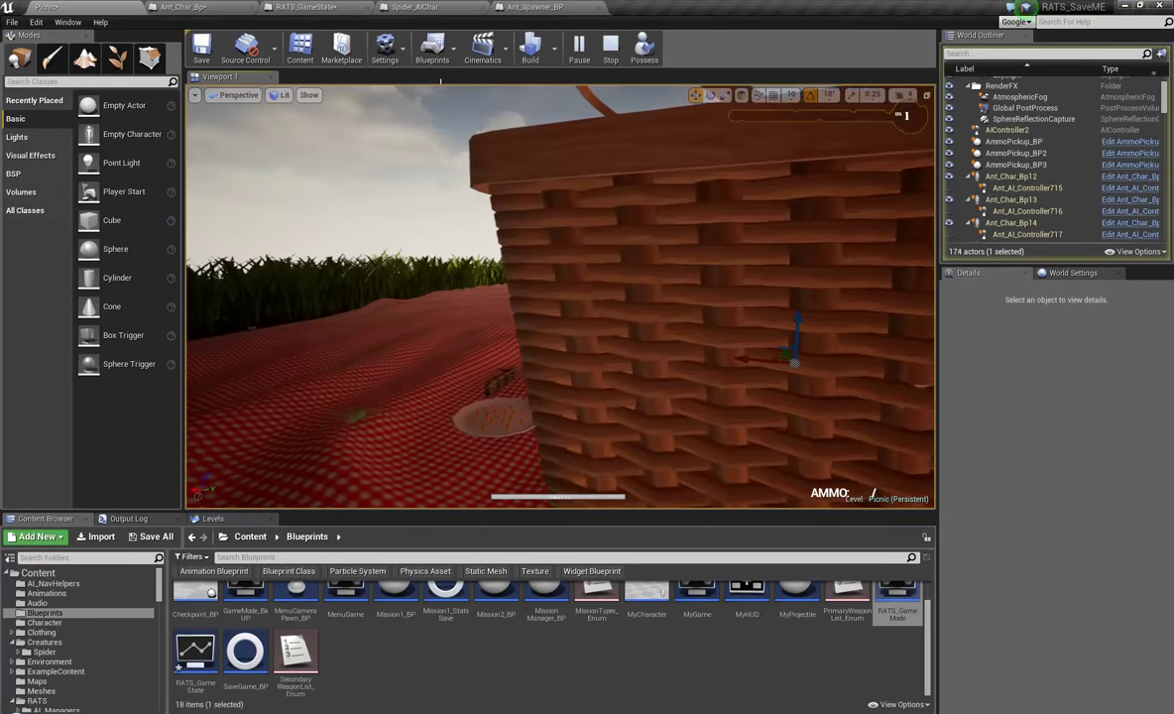
click(578, 44)
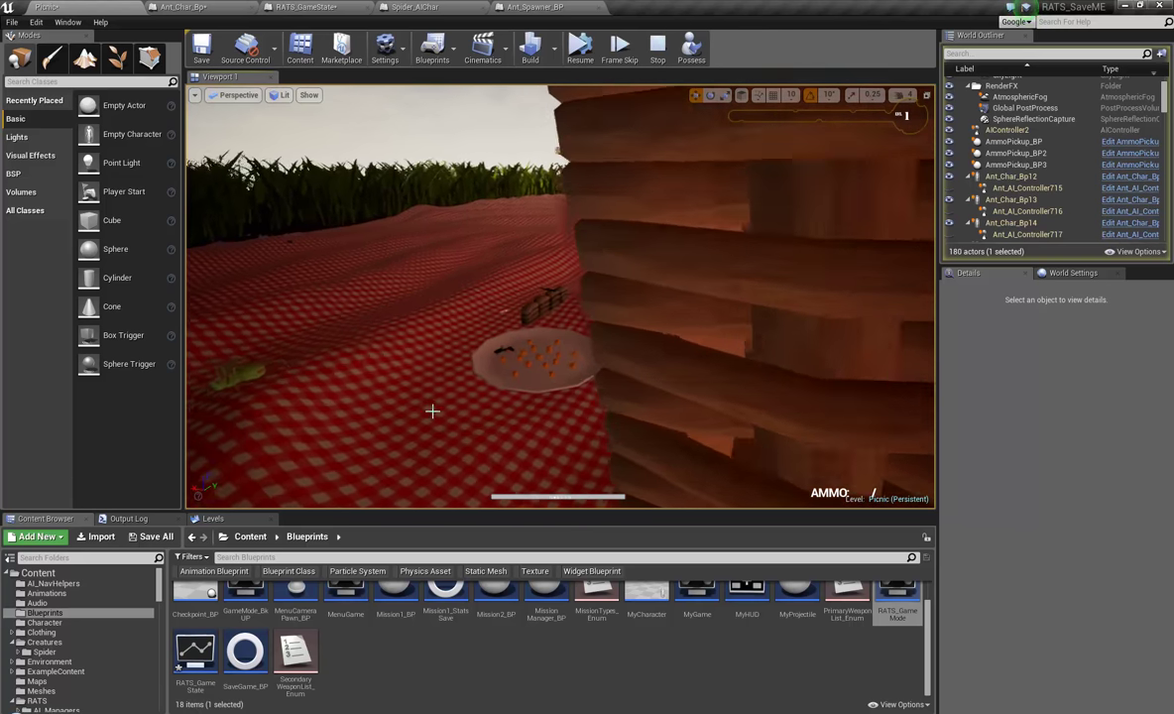
right_drag(432, 410, 234, 402)
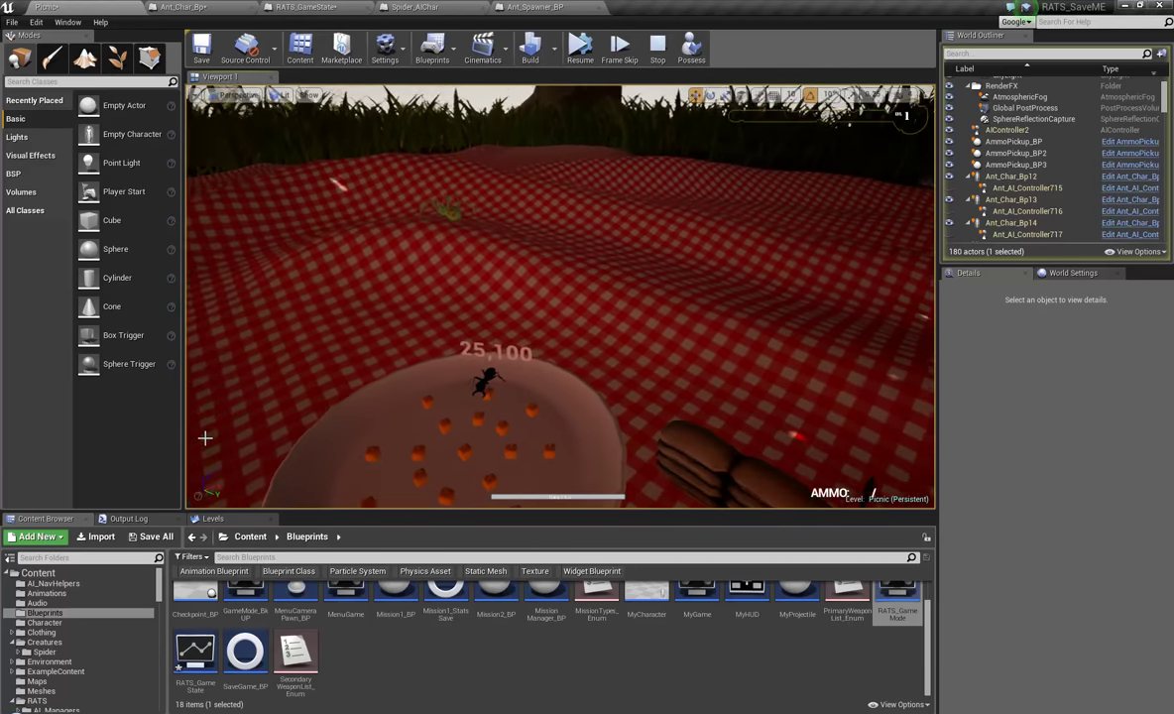
Restart the Picnic simulation, watch the ants move around the basket and plate, and stop it.
click(670, 57)
click(581, 56)
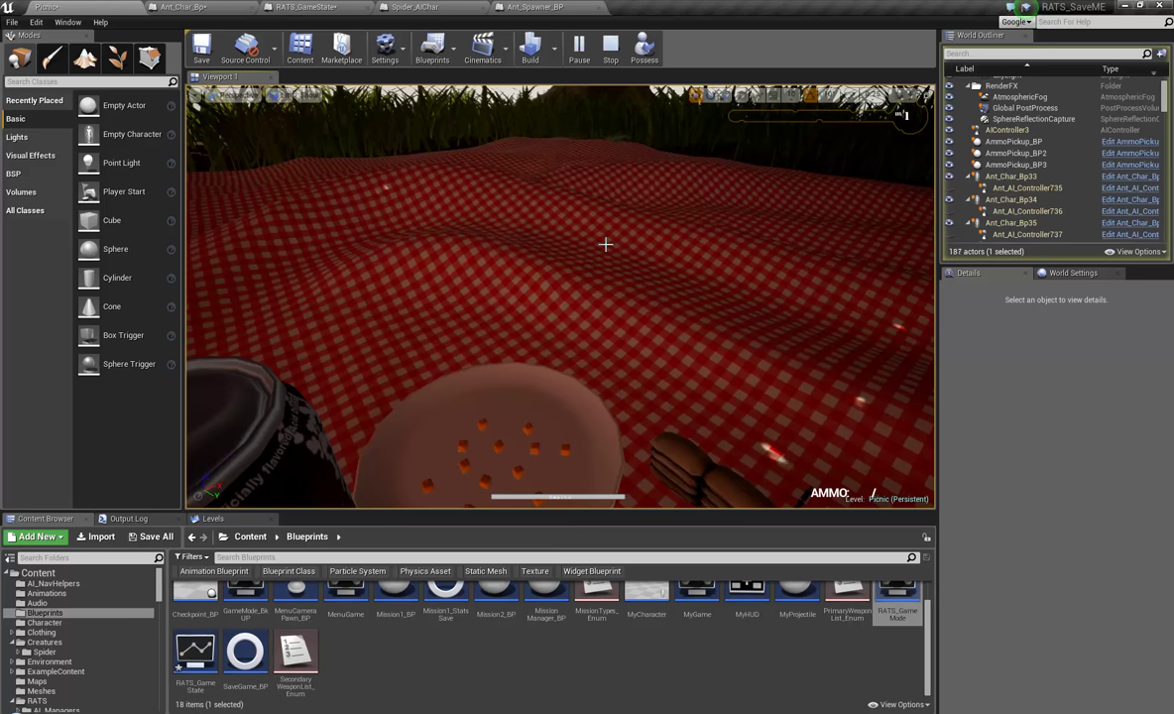
right_drag(474, 267, 865, 183)
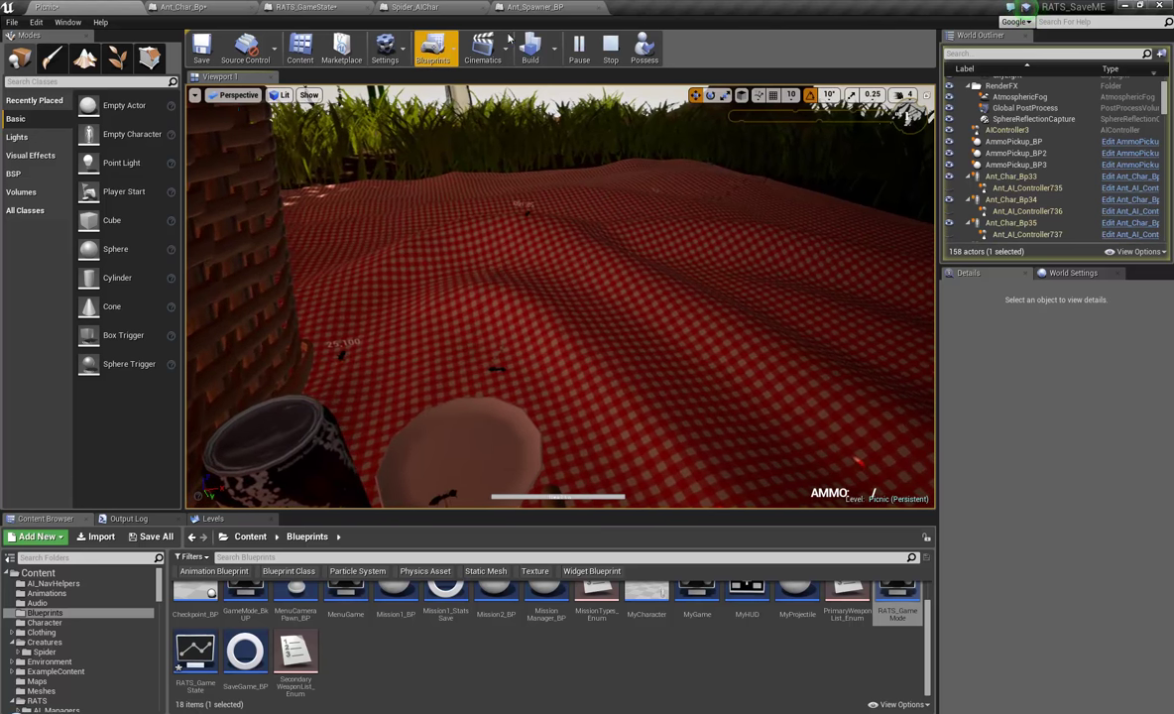
click(611, 47)
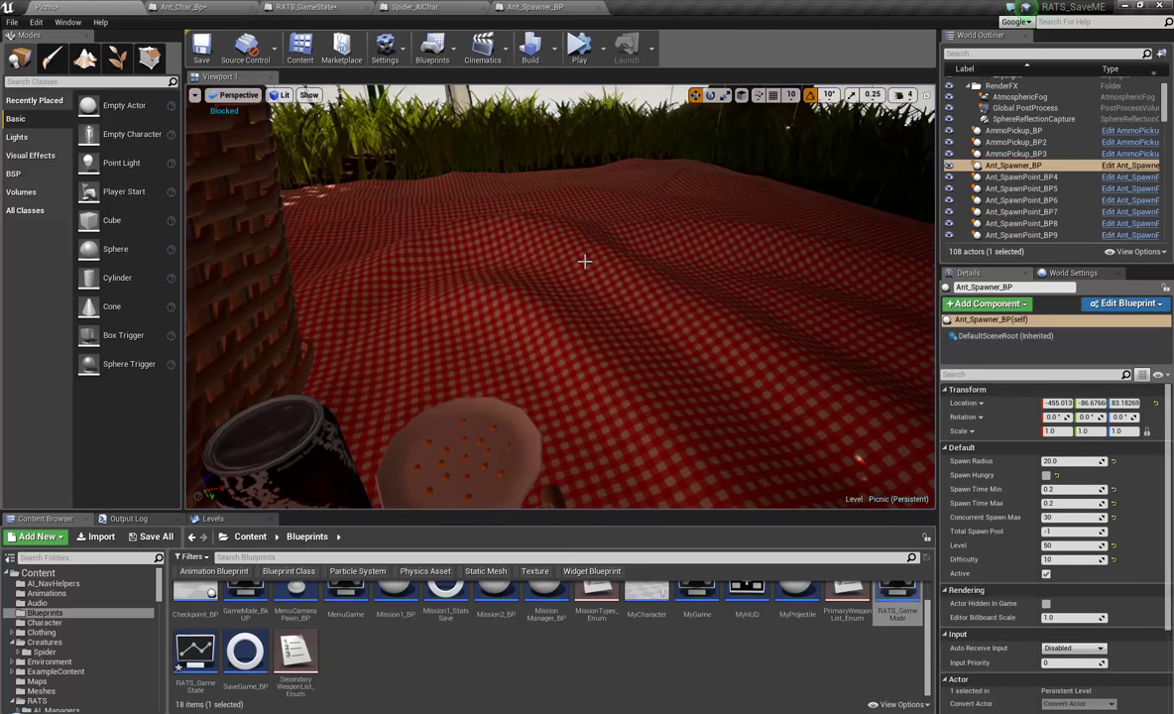
Focus on the selected ant spawner, survey the picnic area around it, and open its Level value for editing.
key(f)
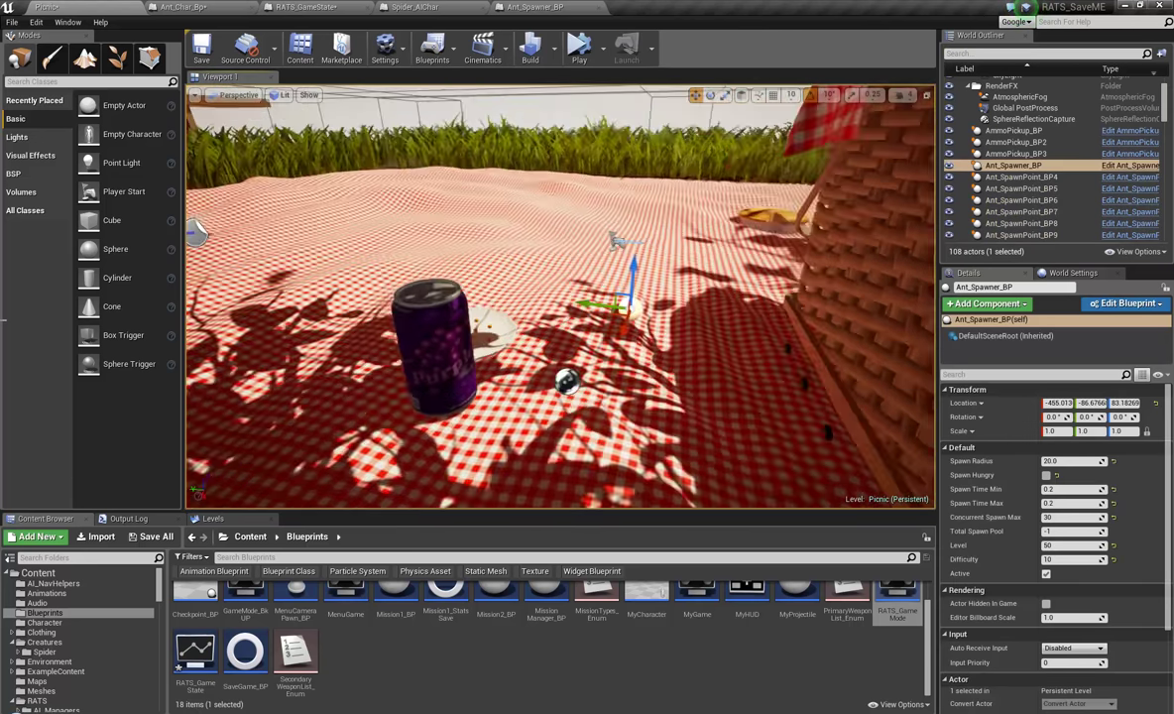
right_drag(3, 320, 661, 358)
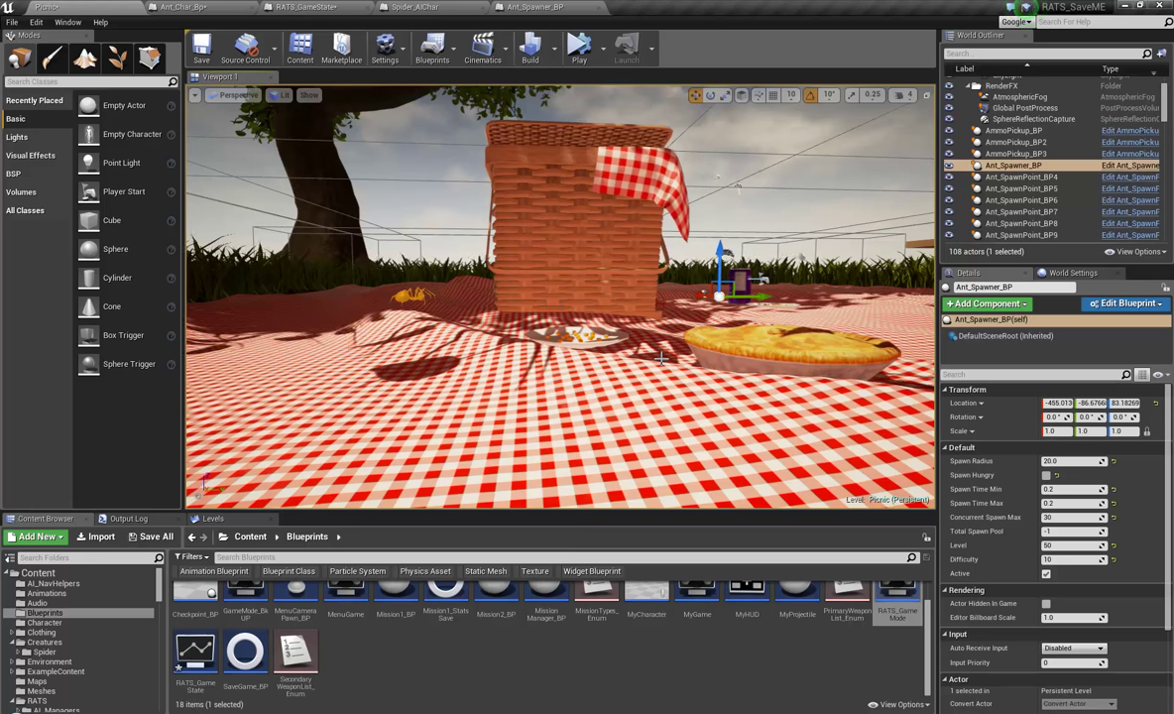
right_drag(661, 358, 338, 322)
key(d)
drag(337, 322, 8, 319)
key(d)
mouse_move(8, 319)
right_down()
mouse_move(5, 296)
mouse_move(82, 300)
mouse_move(8, 292)
mouse_move(23, 296)
mouse_move(11, 297)
mouse_move(3, 326)
right_up()
key(d)
key(w)
drag(5, 324, 5, 308)
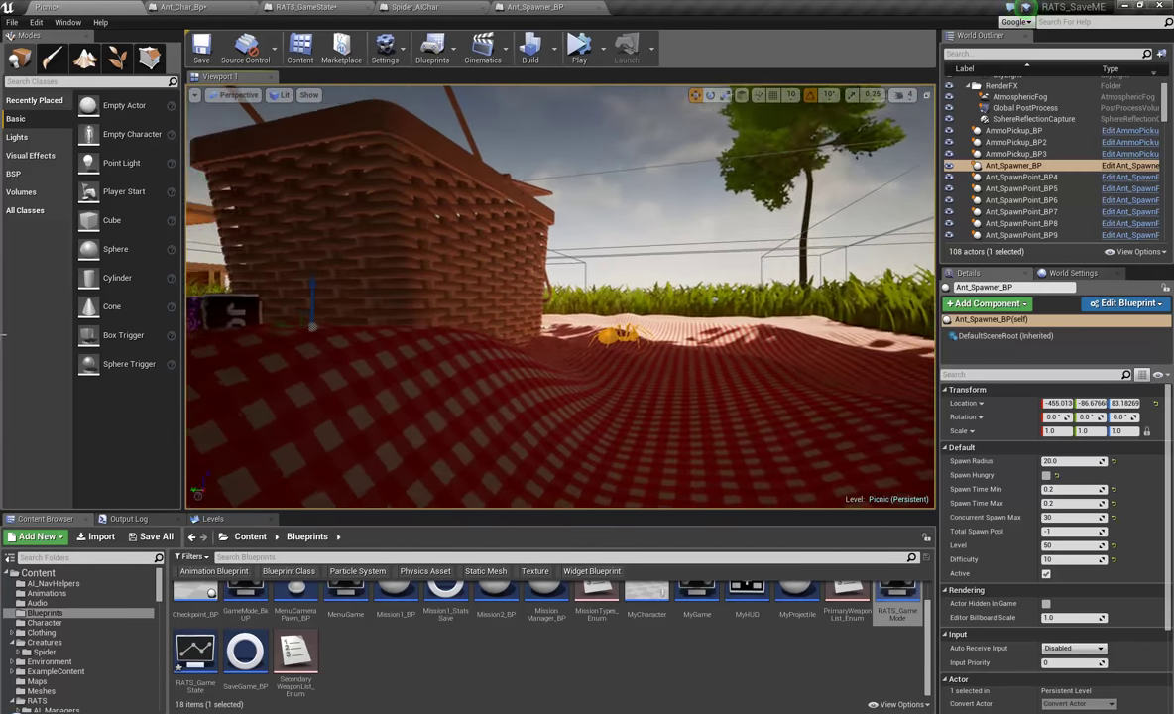
right_drag(2, 329, 426, 342)
key(a)
key(w)
right_drag(931, 345, 918, 384)
drag(302, 403, 22, 364)
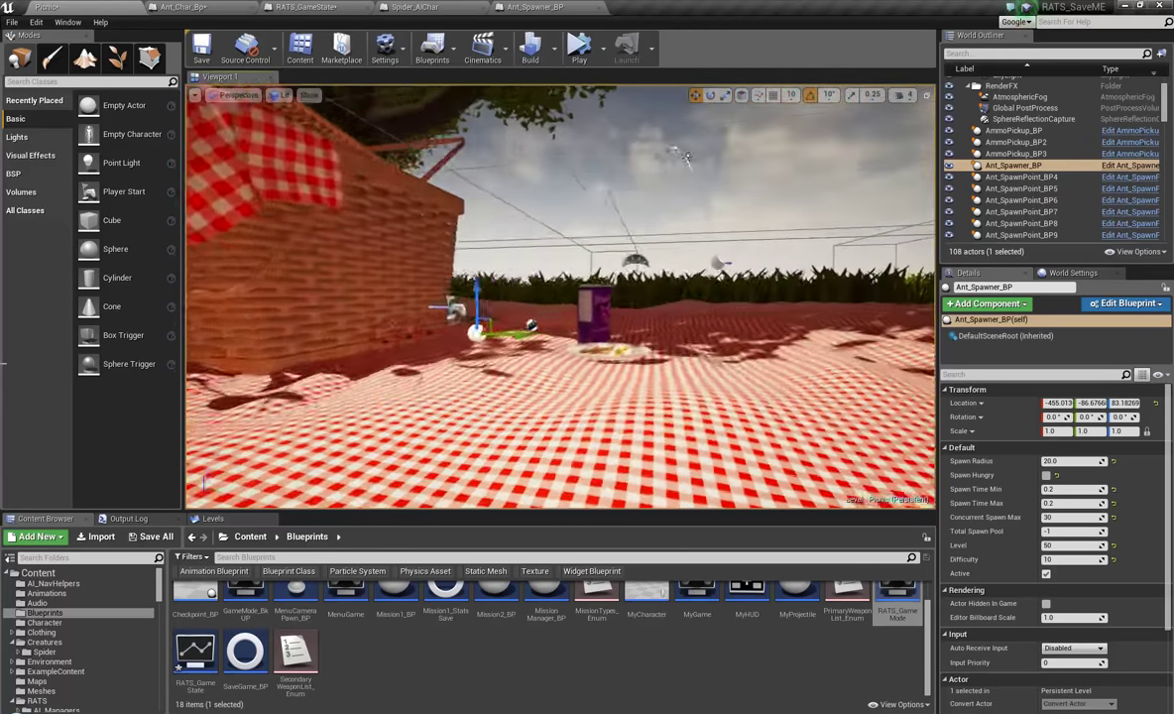
right_drag(3, 364, 45, 354)
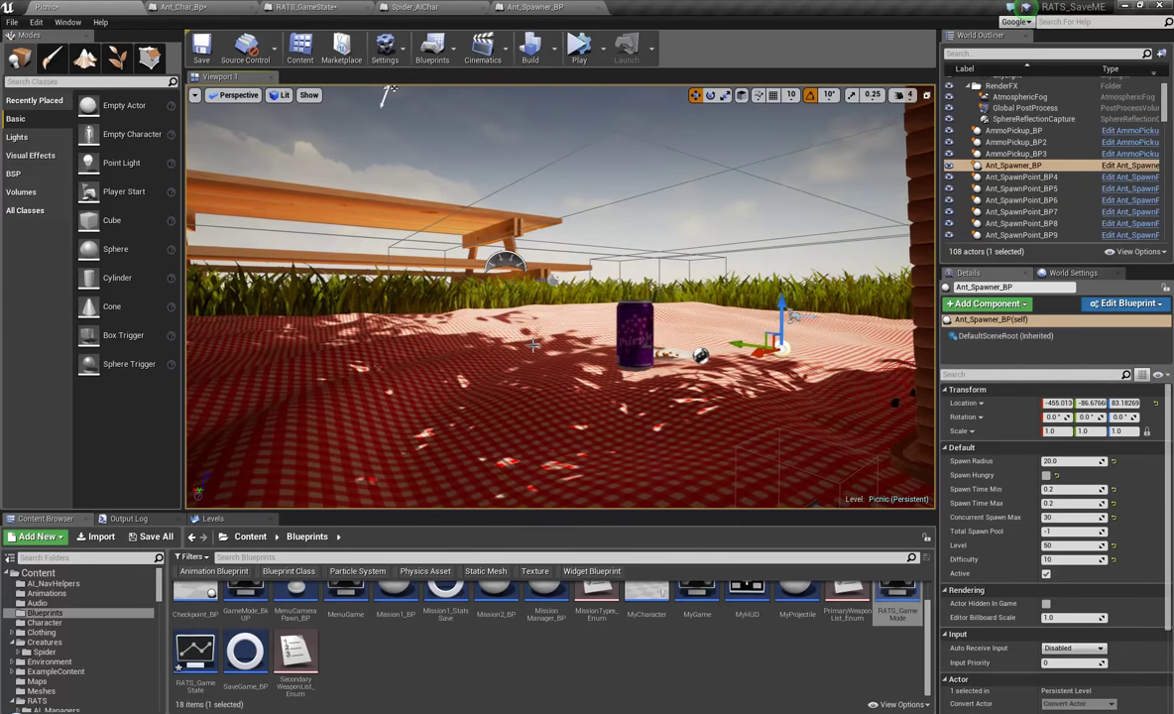
right_drag(532, 345, 856, 409)
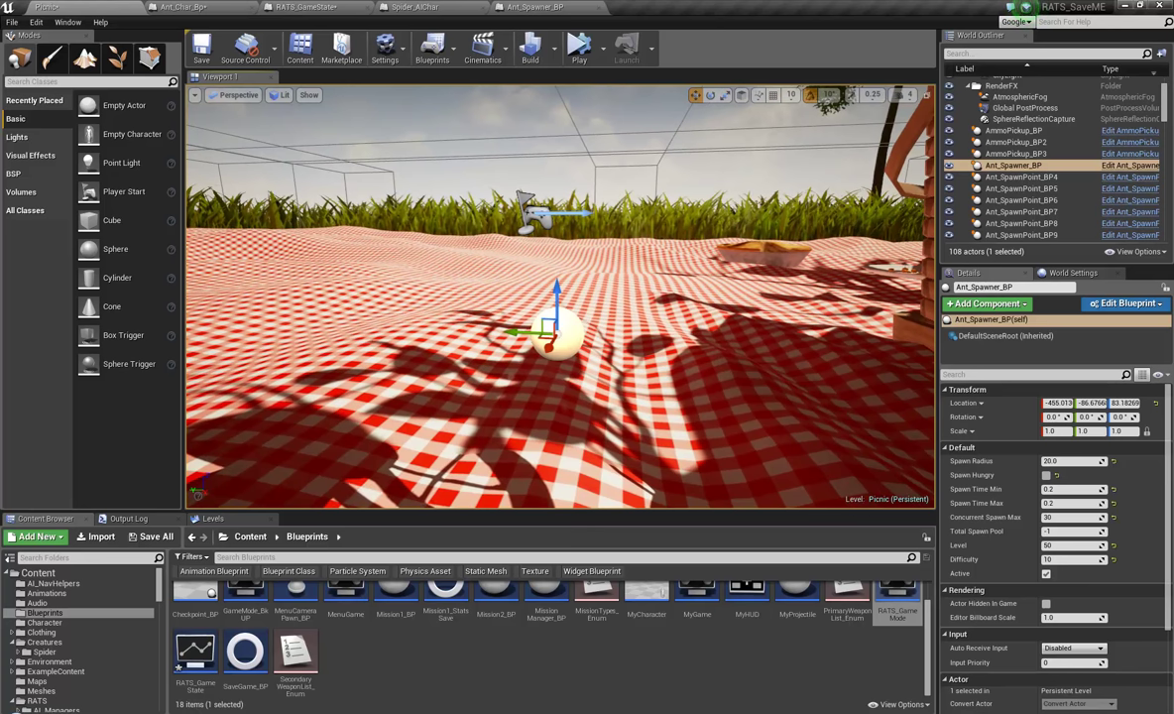
click(1070, 545)
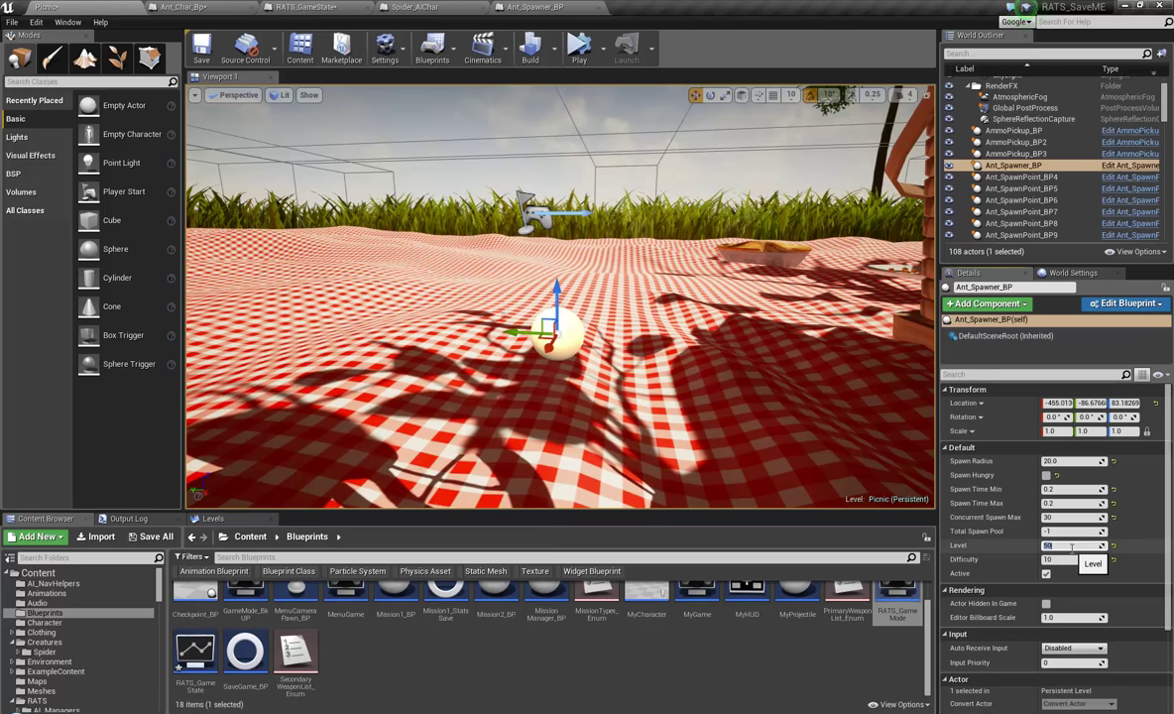
Examine the blanket, basket, food plates and ant spawn points from several sides of the picnic area.
key(s)
right_drag(737, 299, 1035, 324)
key(s)
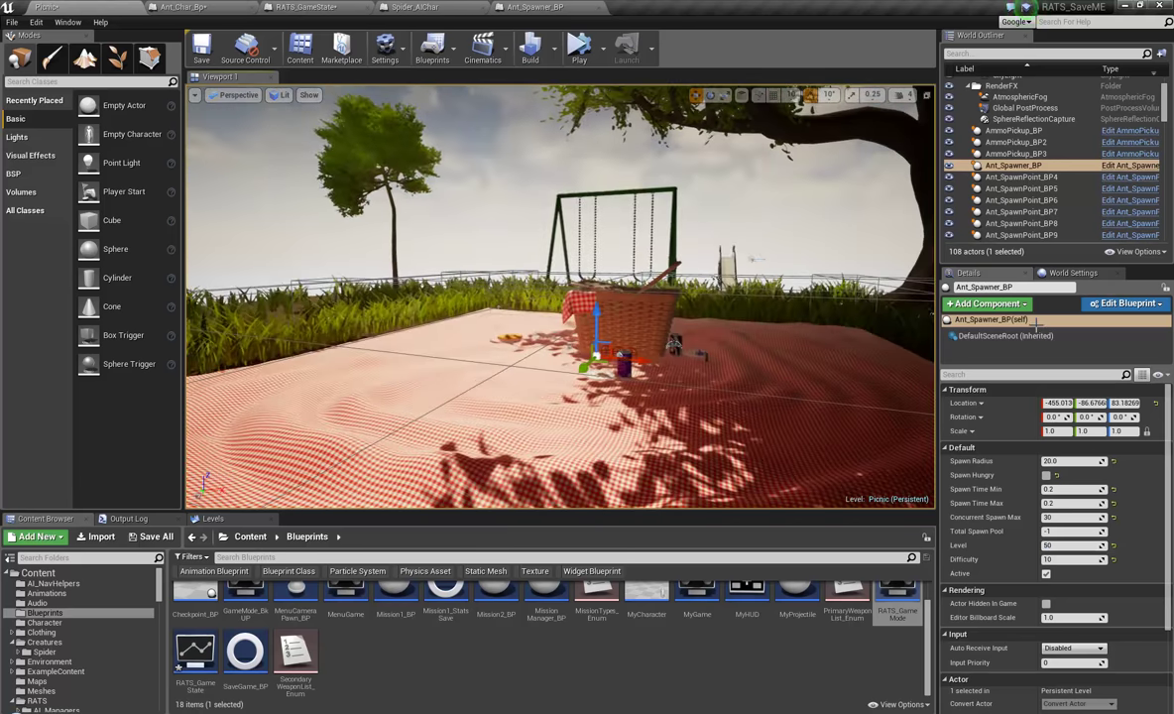
right_drag(754, 258, 3, 348)
key(d)
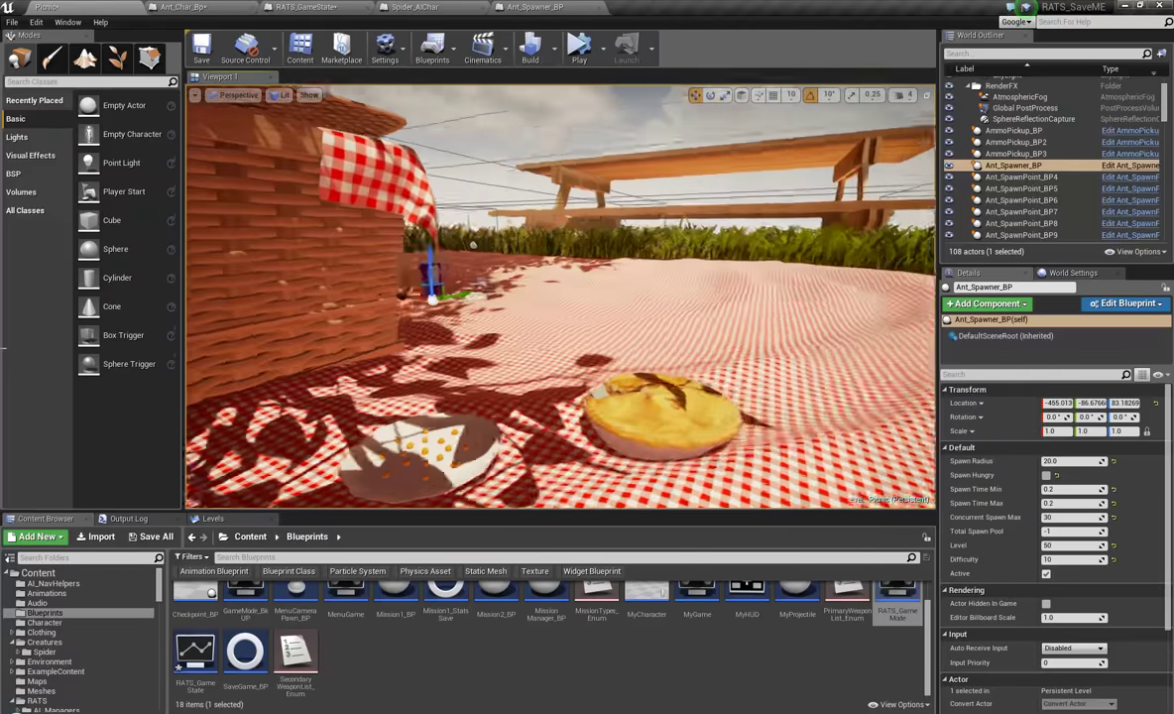
right_drag(3, 278, 300, 335)
key(a)
key(s)
right_drag(927, 332, 920, 296)
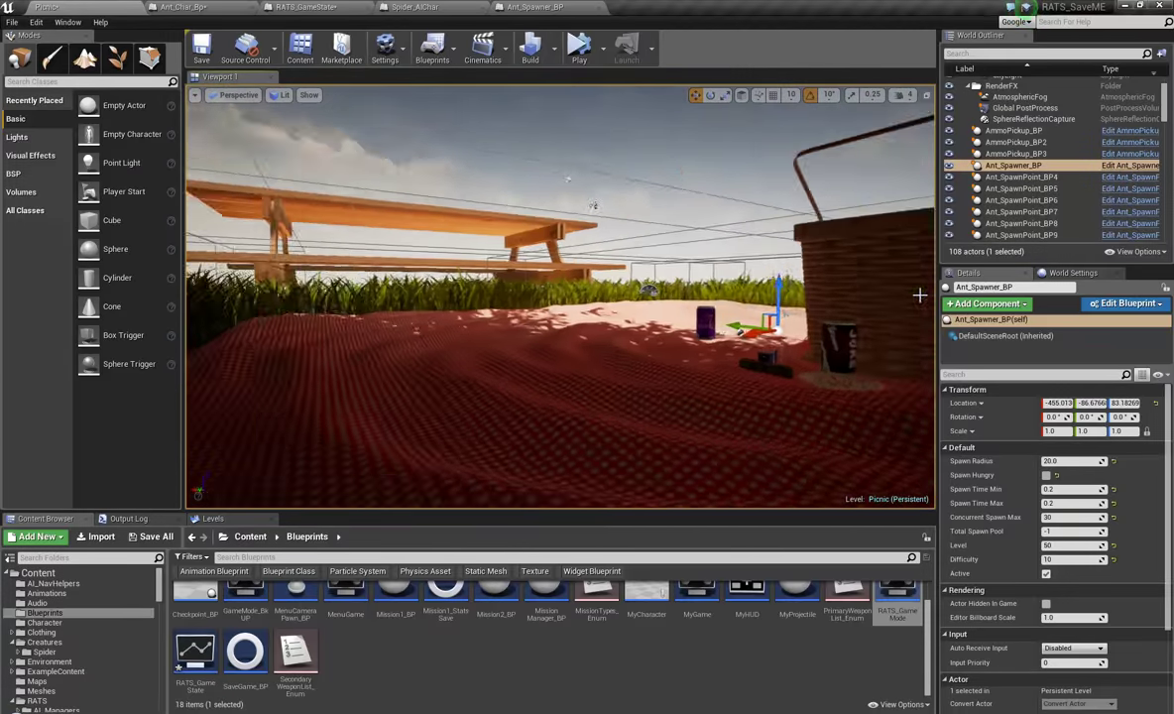
right_drag(798, 286, 553, 272)
key(d)
key(w)
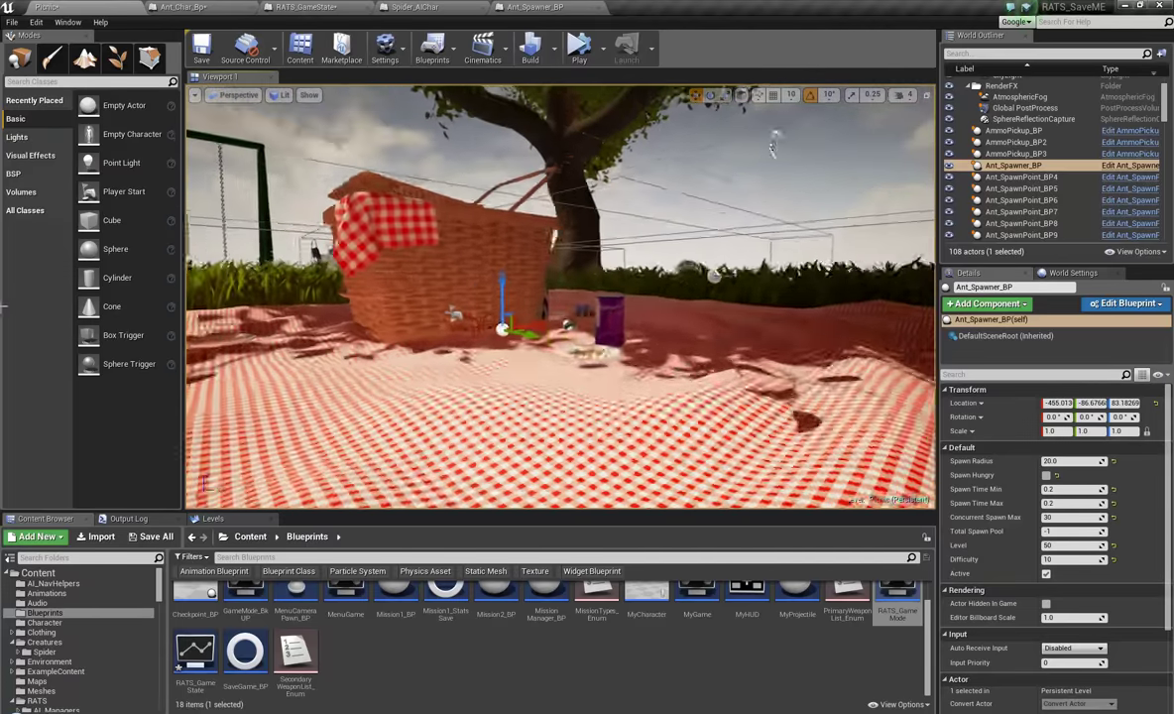
right_drag(764, 302, 468, 295)
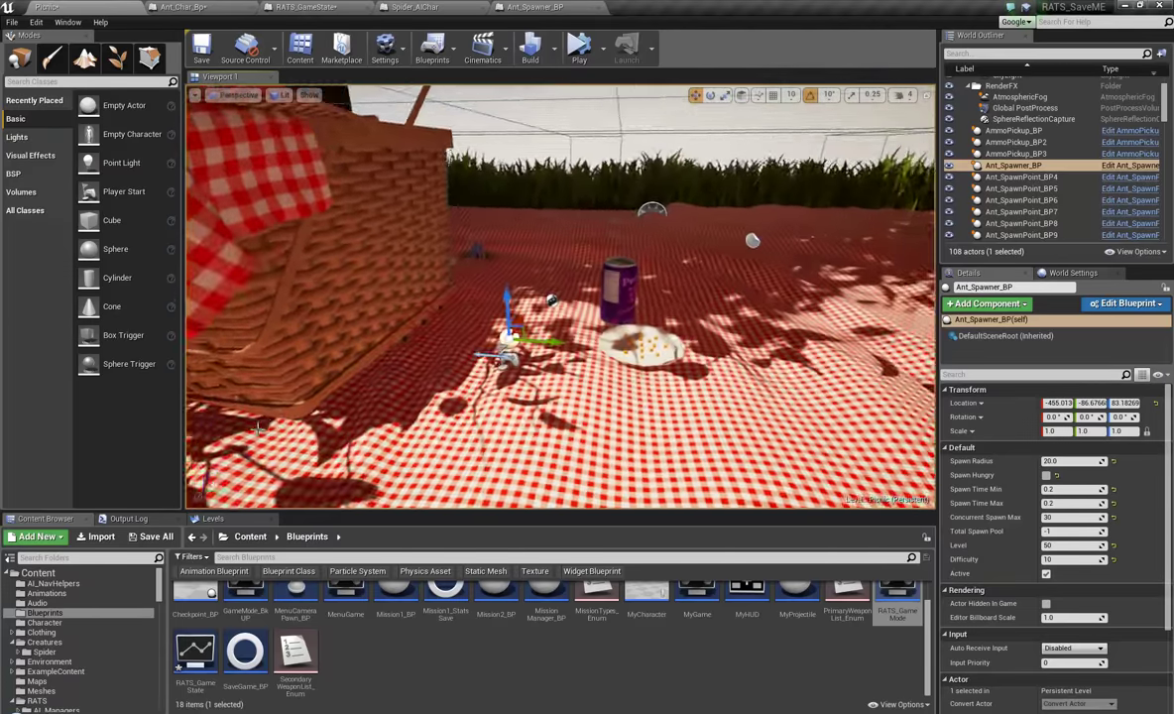
key(d)
right_drag(258, 428, 2, 432)
right_drag(327, 299, 292, 349)
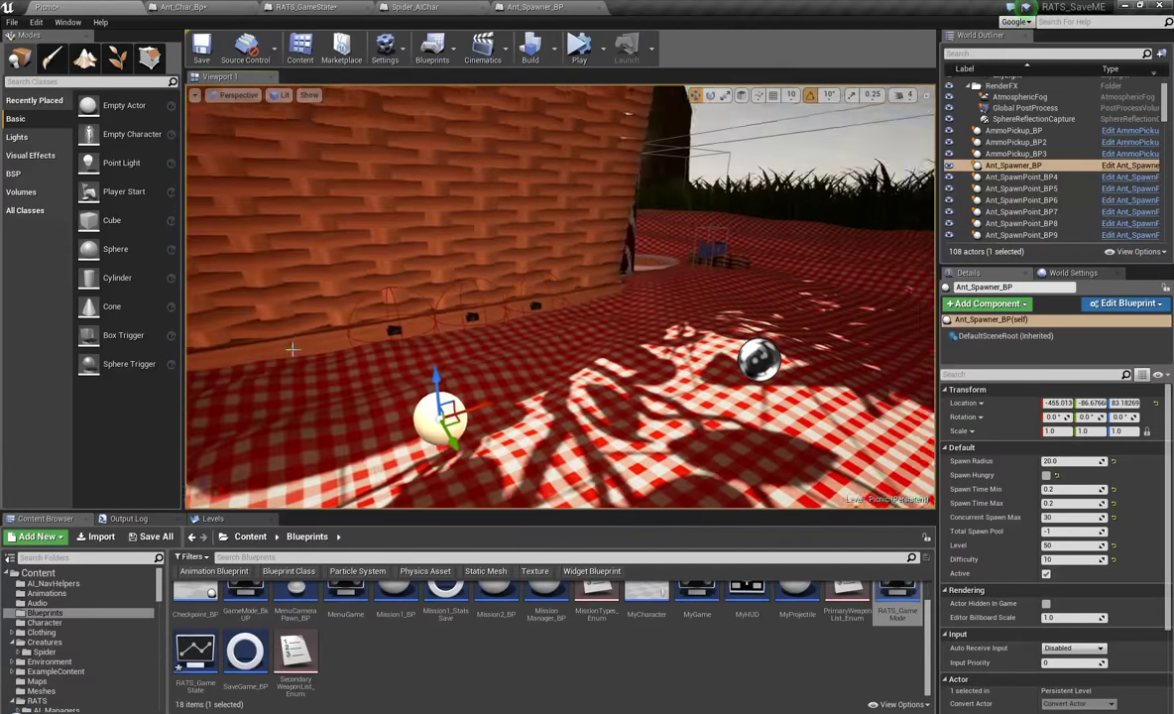
right_drag(311, 307, 2, 371)
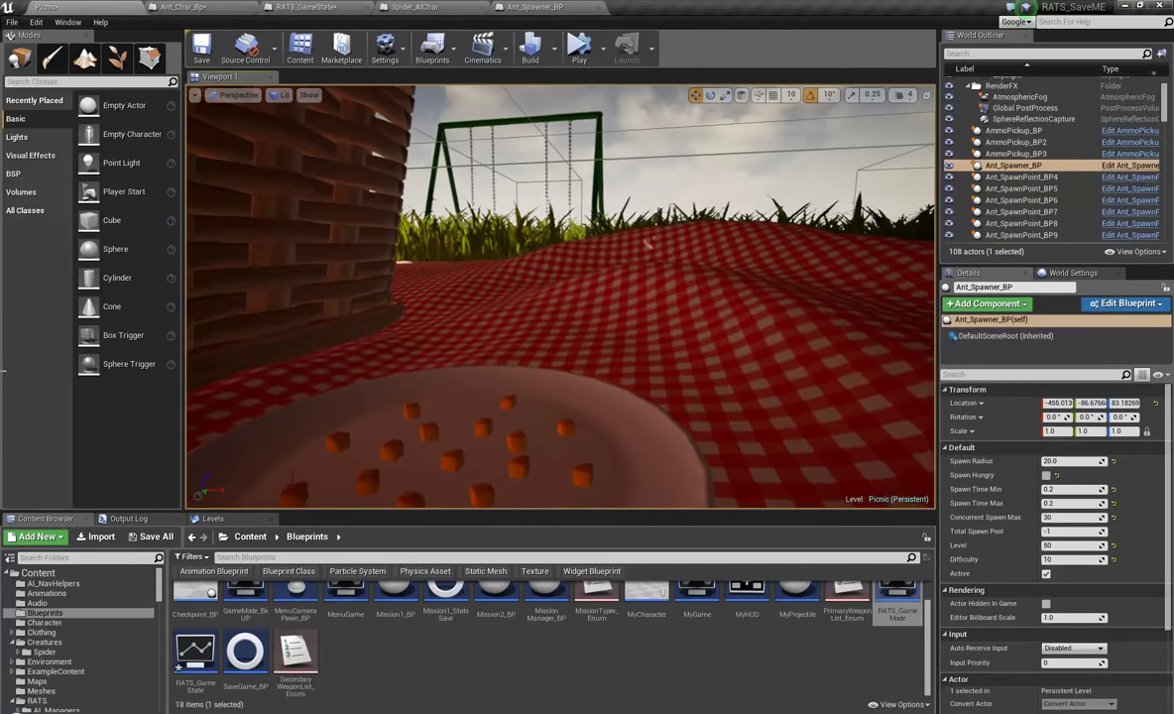
right_drag(767, 254, 1066, 264)
key(w)
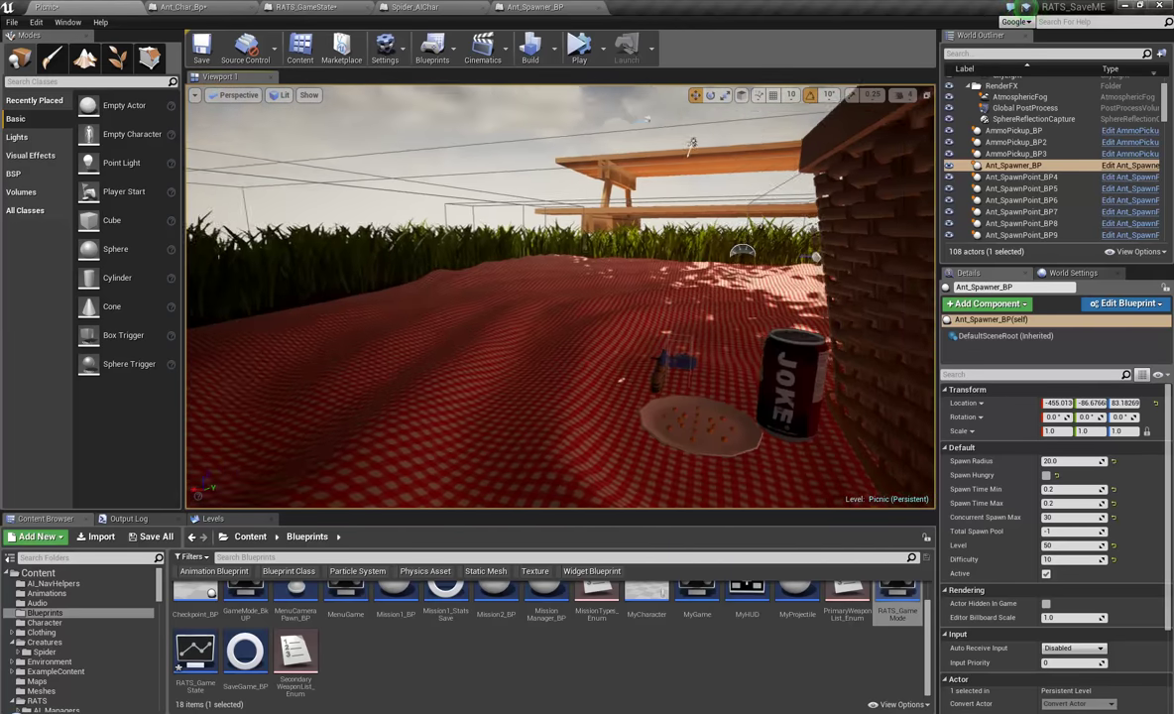
Duplicate the mounted machine gun together with its sandbags and move the copies toward the cheese plate by the purple can.
right_drag(691, 143, 571, 102)
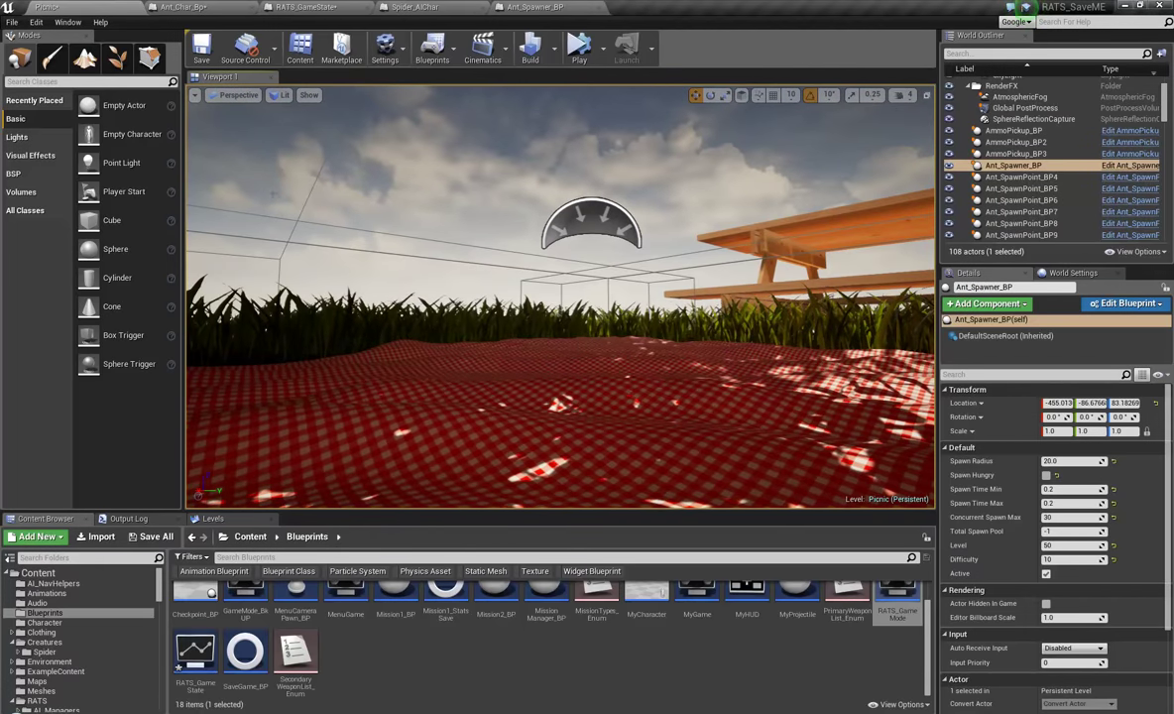
right_drag(494, 303, 3, 382)
right_drag(778, 416, 567, 300)
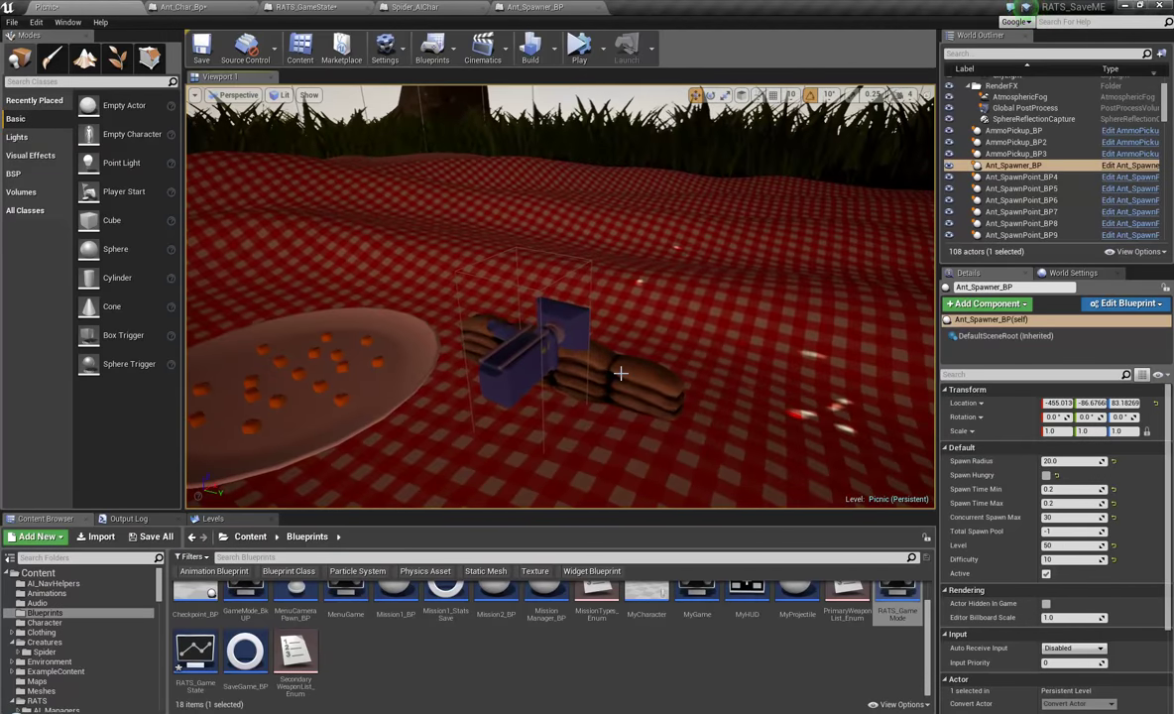
click(619, 375)
ctrl+click(496, 374)
mouse_move(793, 457)
right_down()
mouse_move(802, 461)
mouse_move(793, 457)
right_up()
right_drag(677, 244, 842, 387)
right_drag(582, 296, 595, 315)
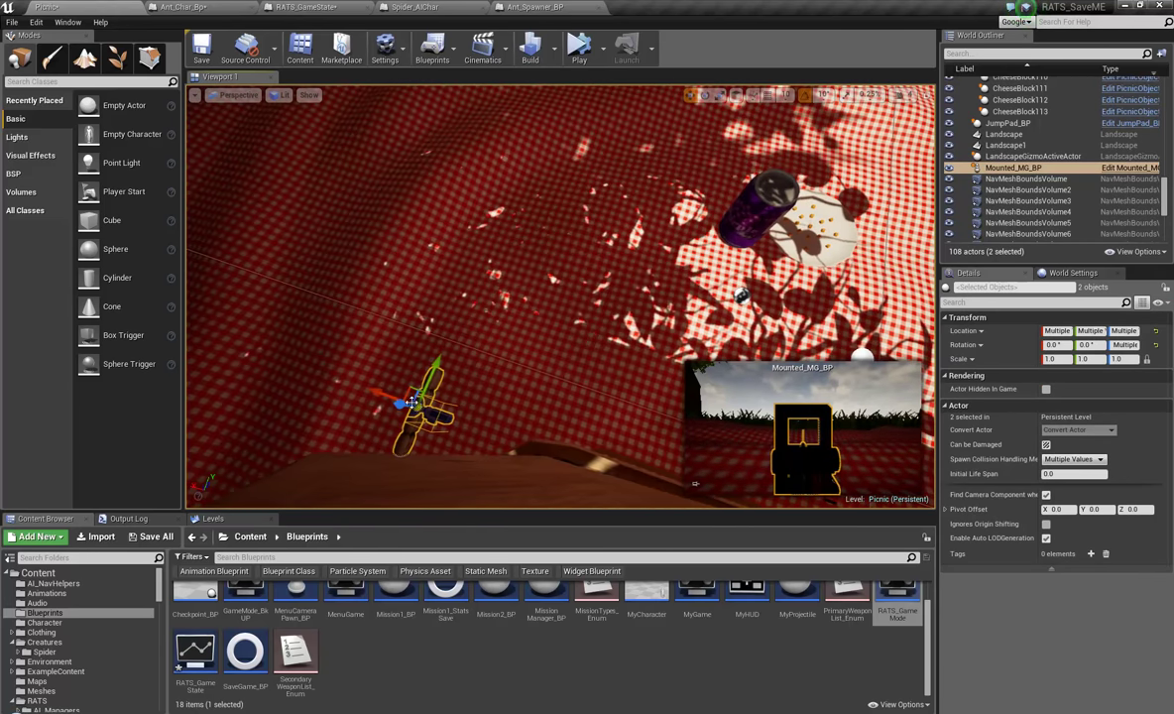
alt+drag(418, 389, 888, 211)
Rotate the duplicated gun and sandbags to about 90° around Z and reposition them just beside the cheese plate.
right_drag(604, 124, 654, 131)
key(e)
drag(616, 211, 2, 259)
key(w)
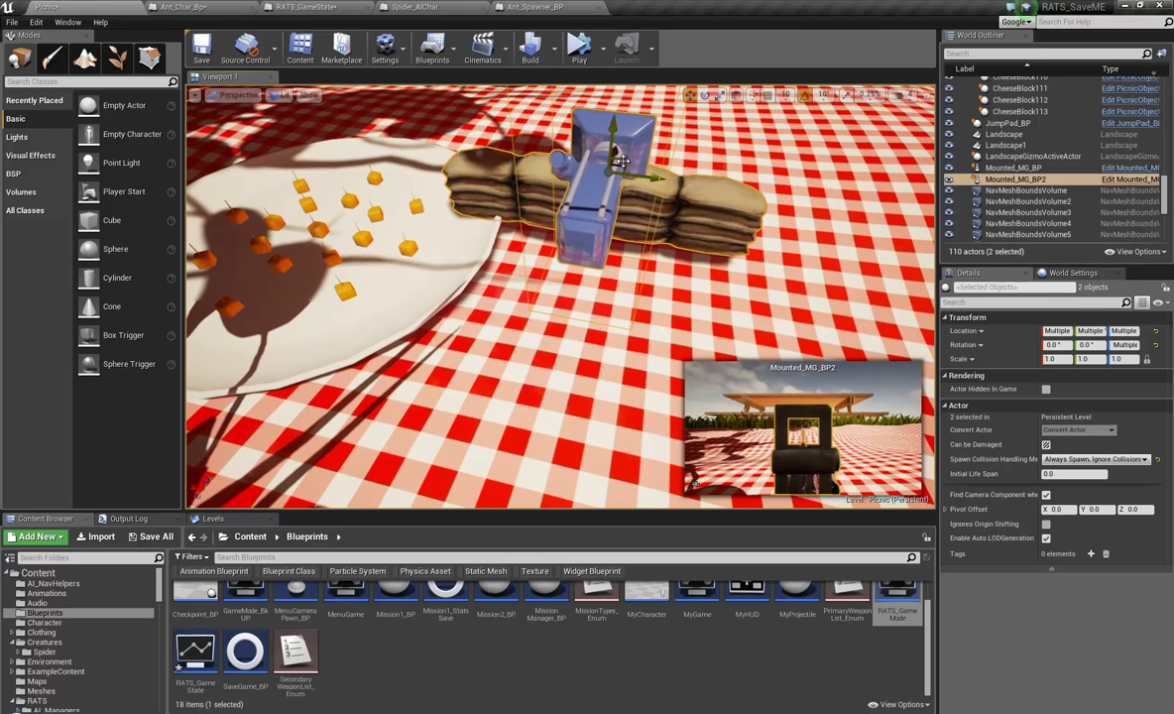
drag(619, 158, 687, 202)
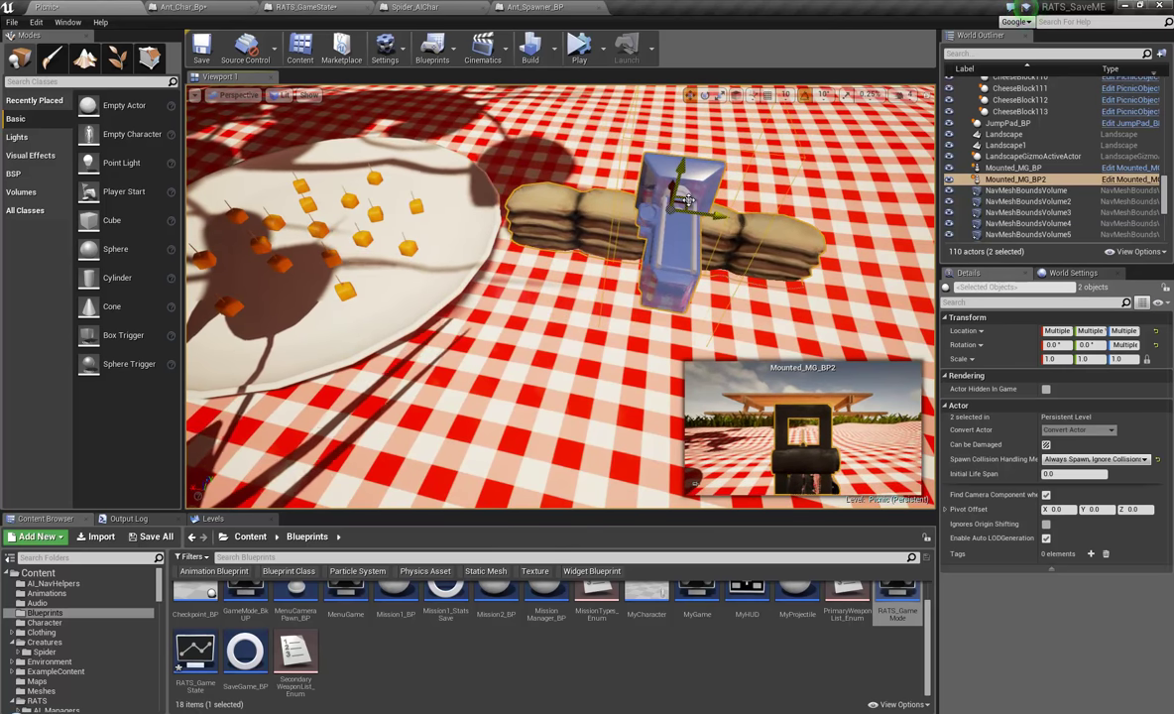
Deselect the copies, inspect the duplicated machine gun up close and from afar, and reselect the ant spawner.
key(Escape)
right_drag(621, 296, 515, 273)
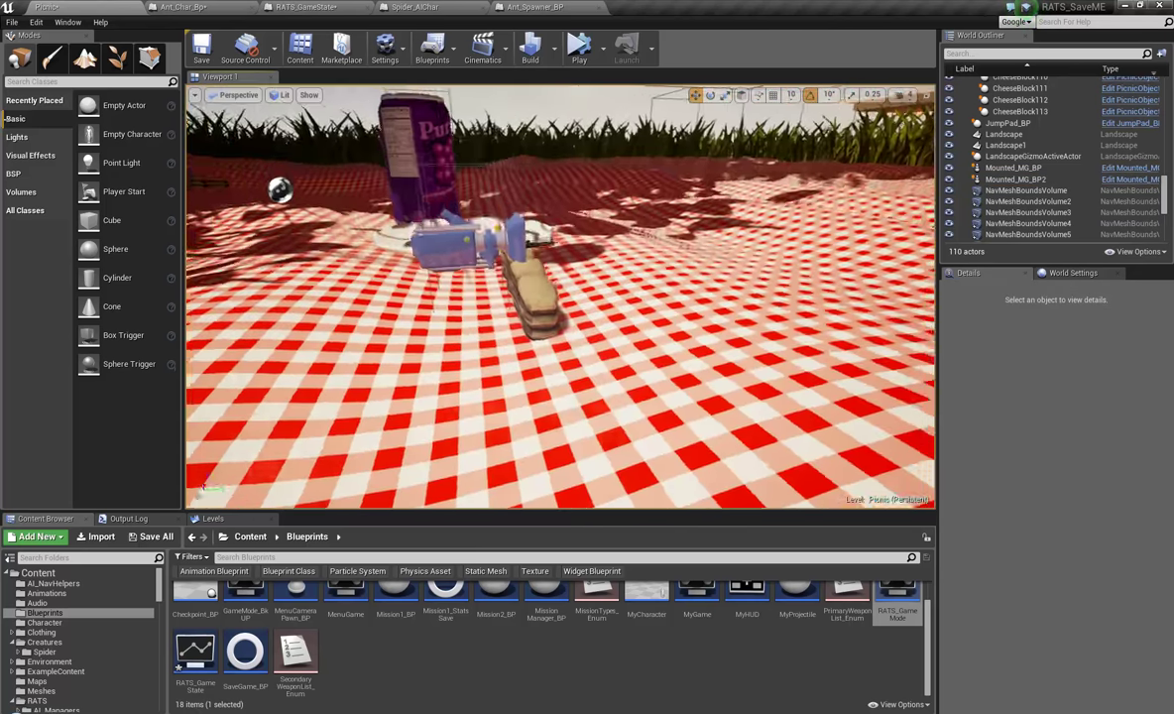
right_drag(2, 72, 4, 145)
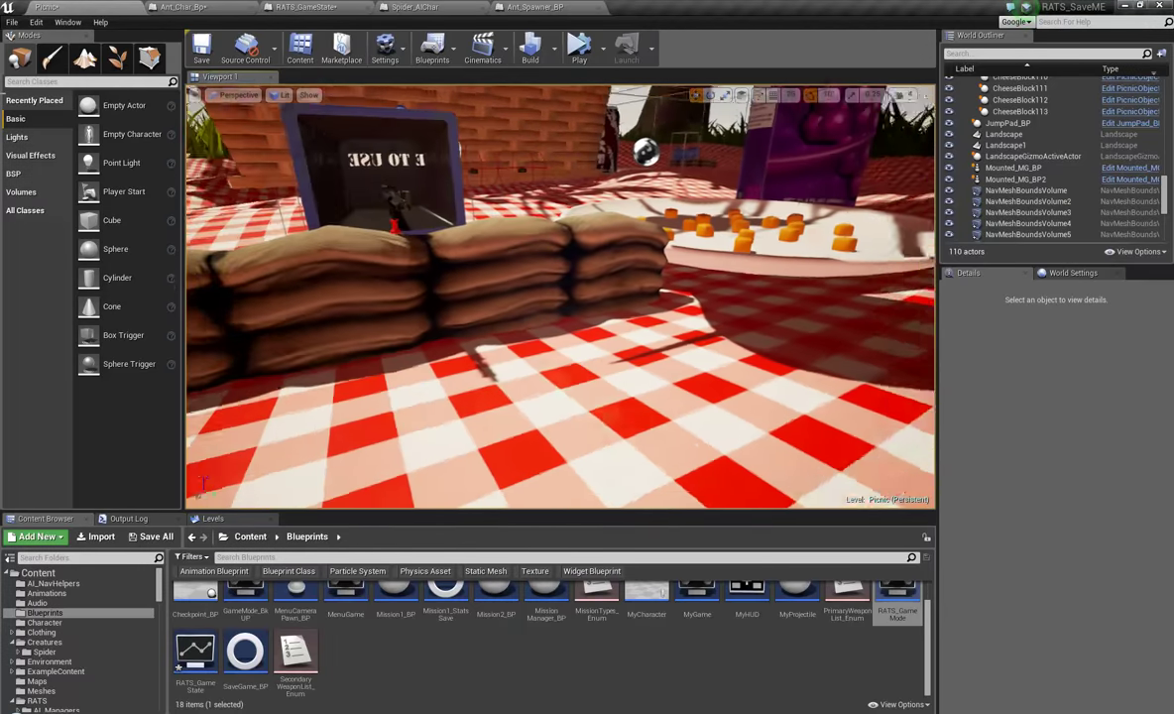
mouse_move(540, 330)
right_down()
mouse_move(501, 325)
mouse_move(540, 330)
right_up()
click(726, 266)
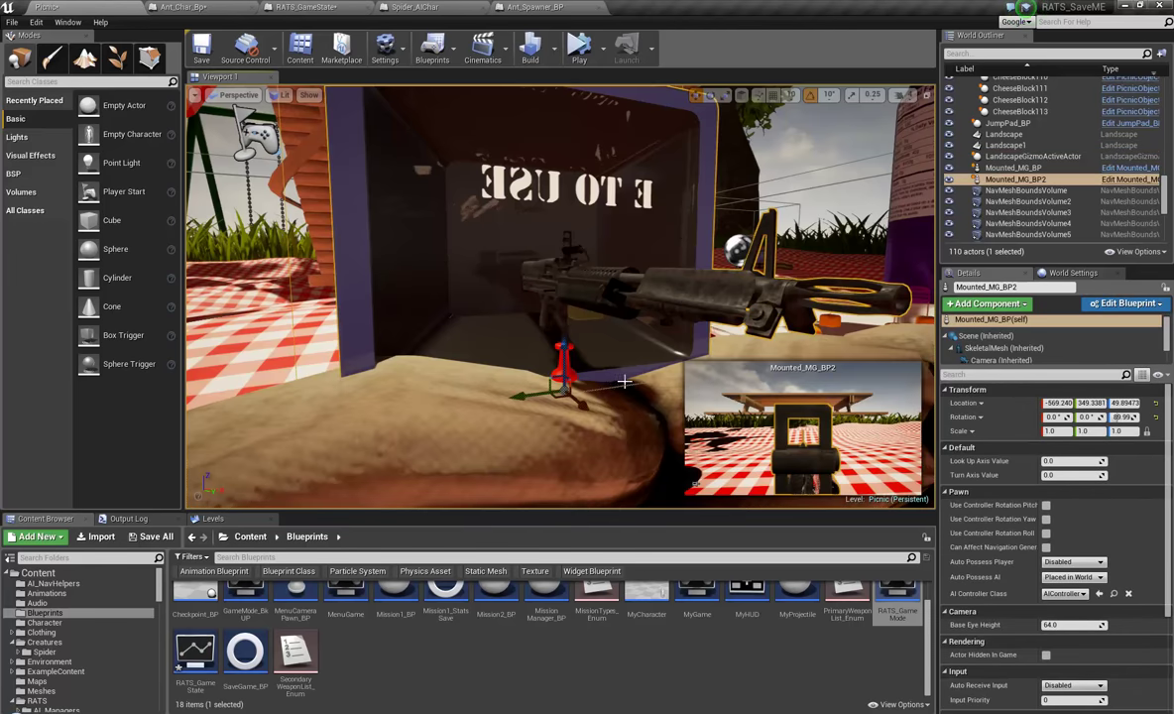
key(f)
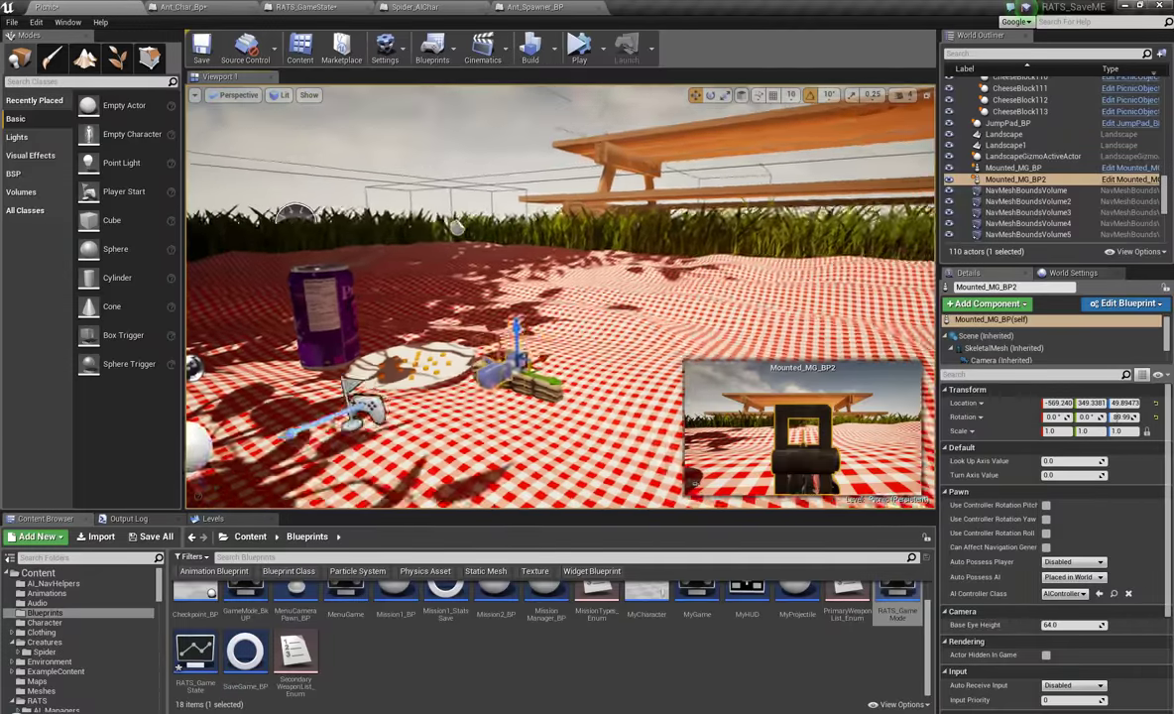
right_drag(560, 297, 479, 362)
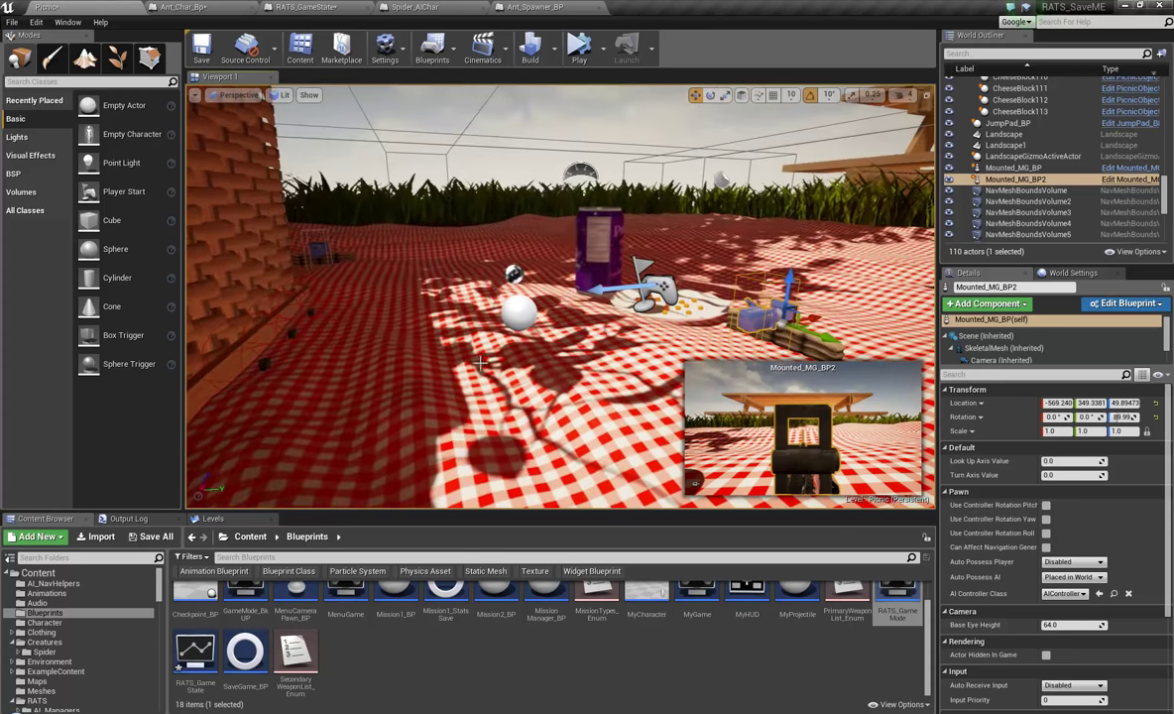
click(519, 305)
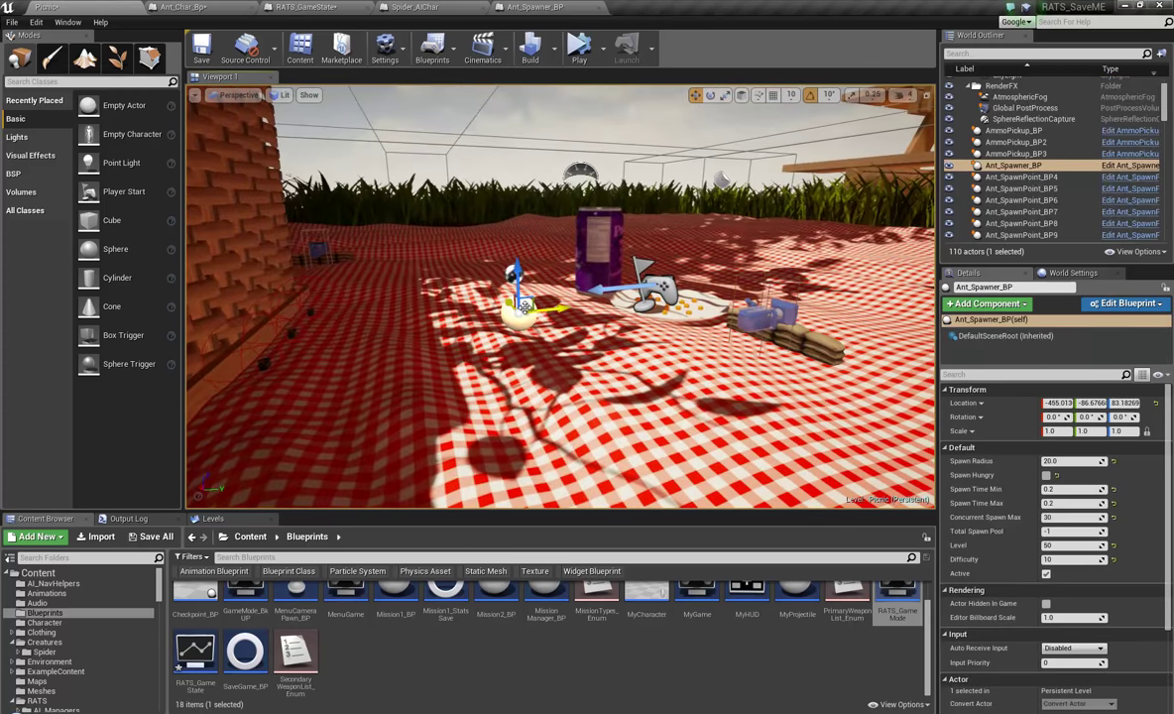
Set the ant spawner's Level to 25 and its Difficulty to 4.
click(1079, 547)
text(25)
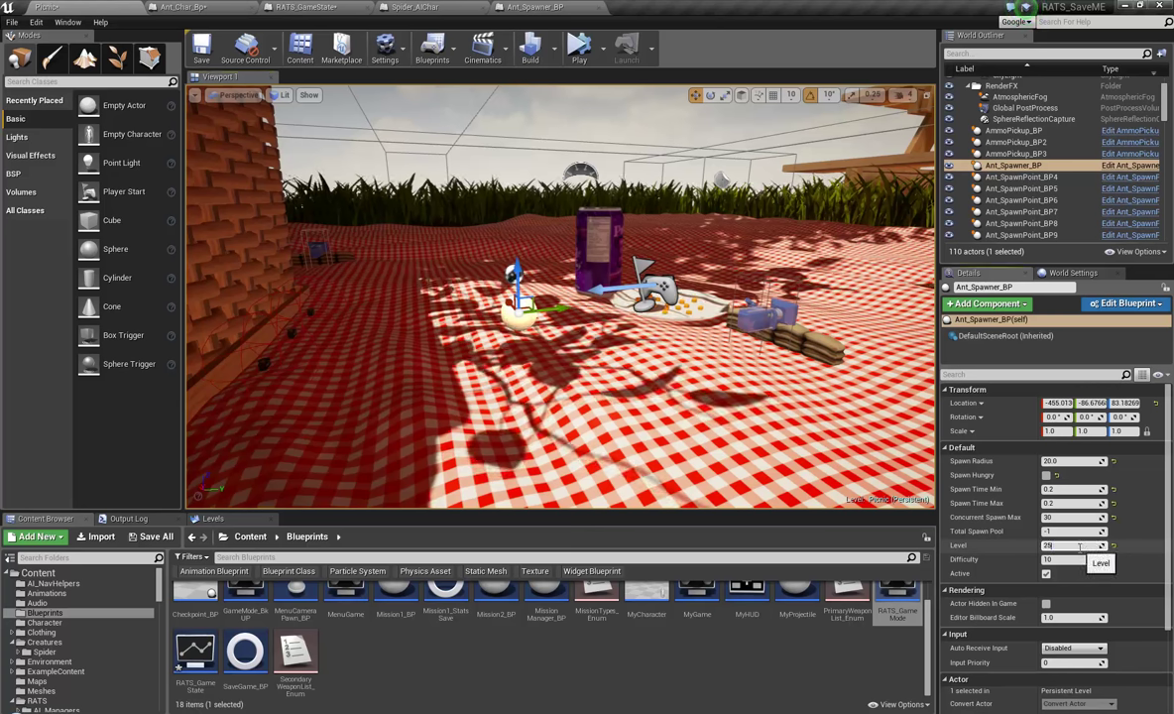
key(Tab)
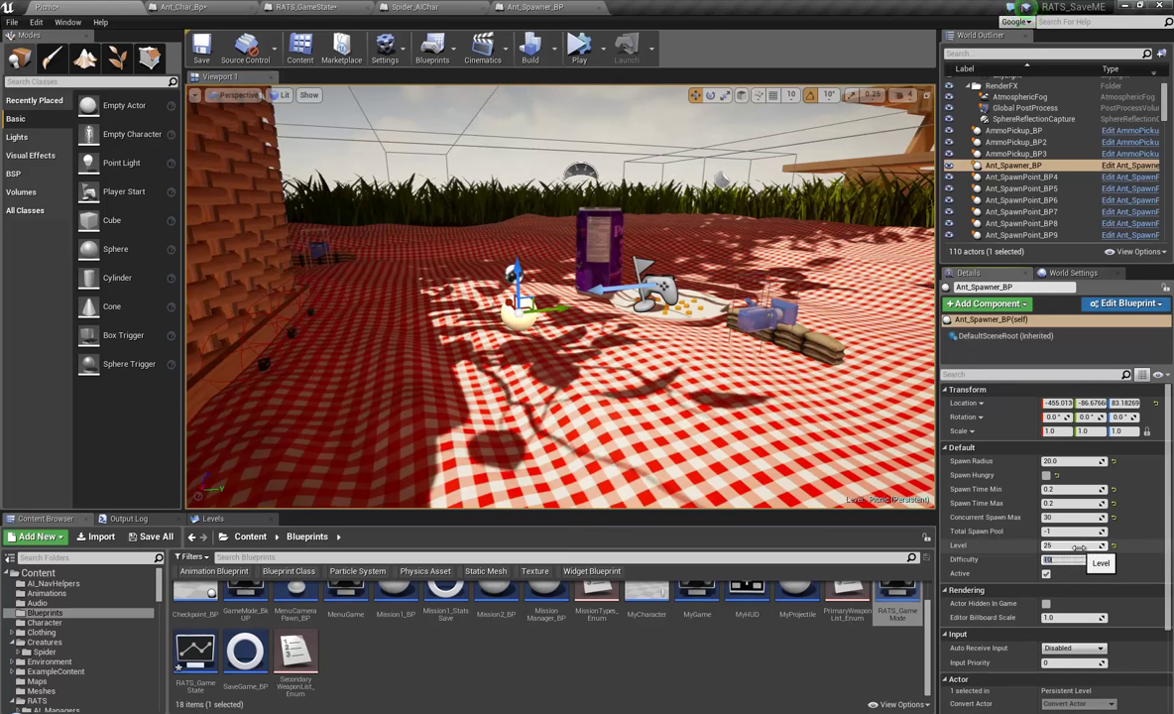
text(4)
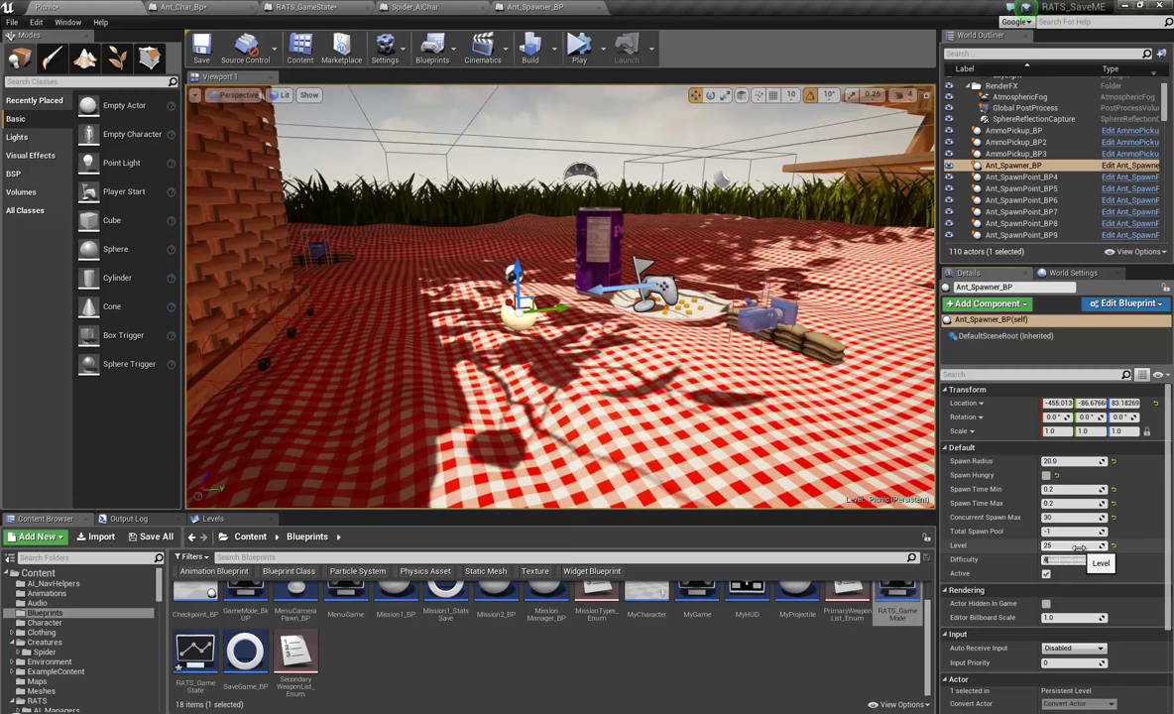
Simulate the level, pause it once ants have spawned, and look at the ants crossing the blanket near the grass.
right_drag(287, 360, 3, 389)
key(s)
right_drag(595, 297, 466, 298)
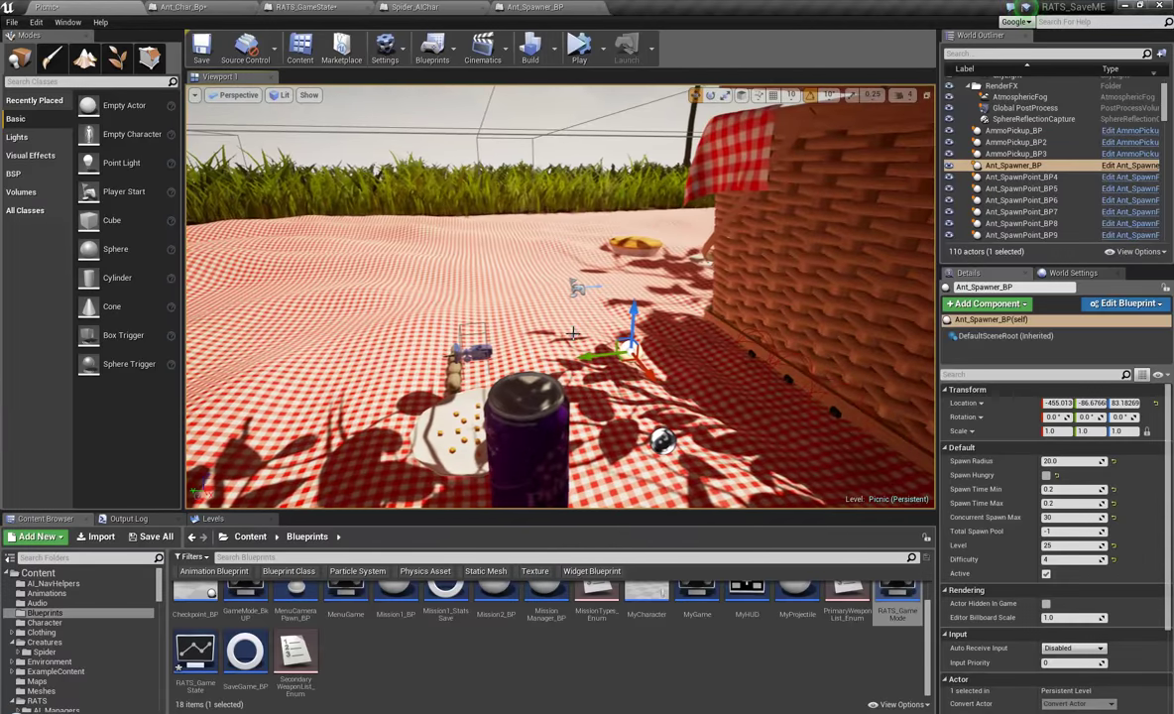
click(579, 50)
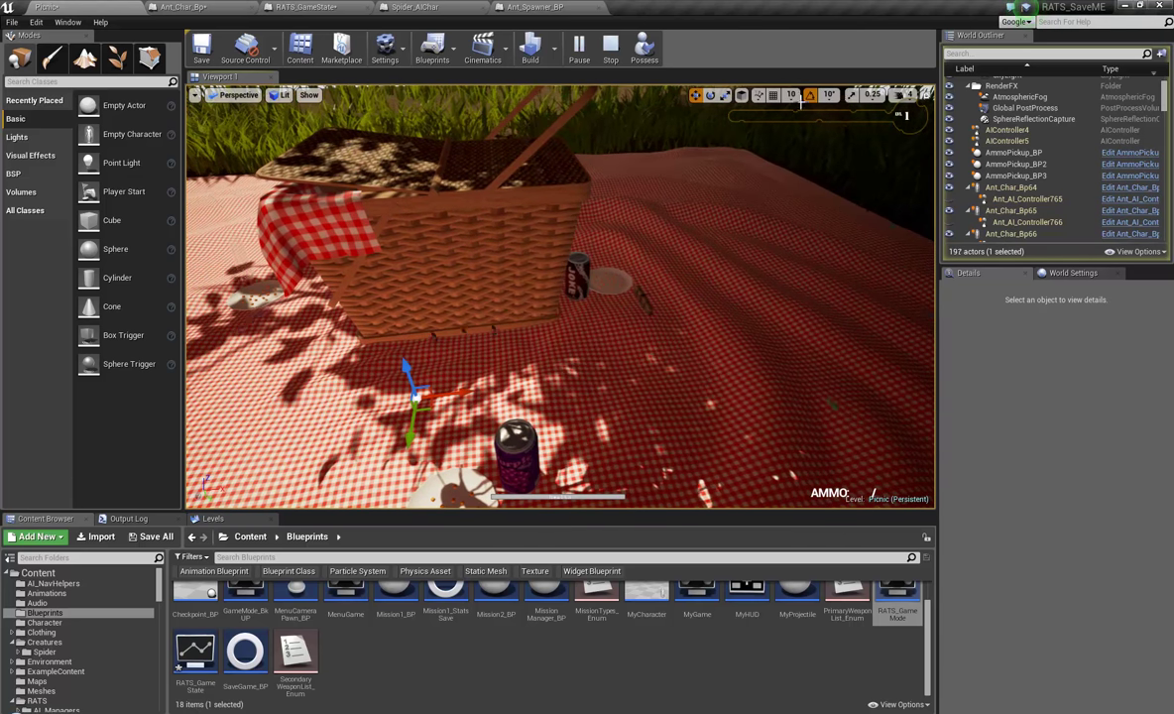
click(579, 50)
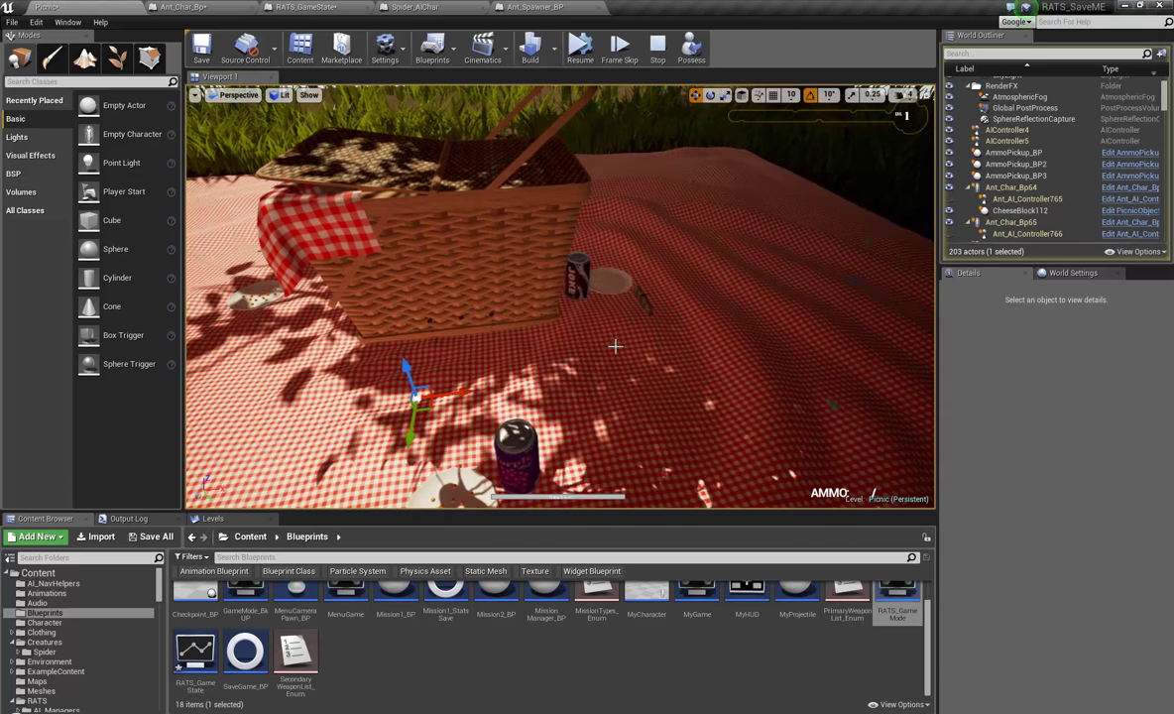
key(w)
right_drag(422, 277, 577, 269)
drag(576, 267, 702, 288)
Resume and pause the simulation repeatedly to check how fast the ants advance across the open blanket.
click(580, 50)
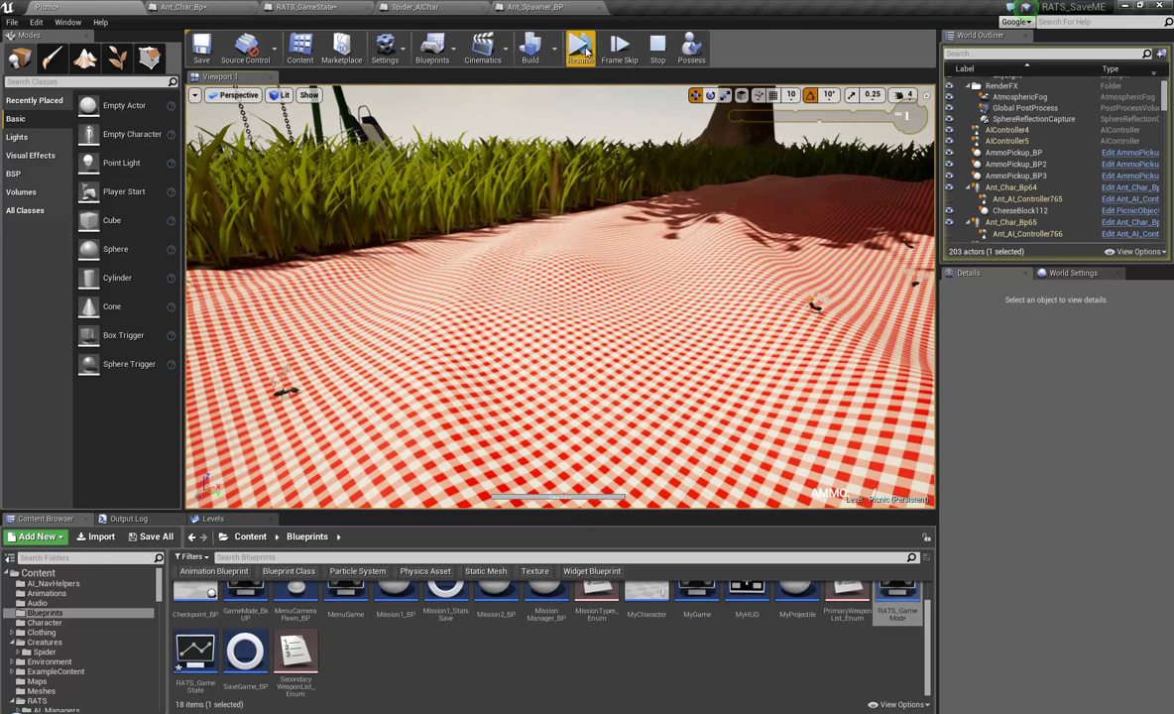
click(583, 50)
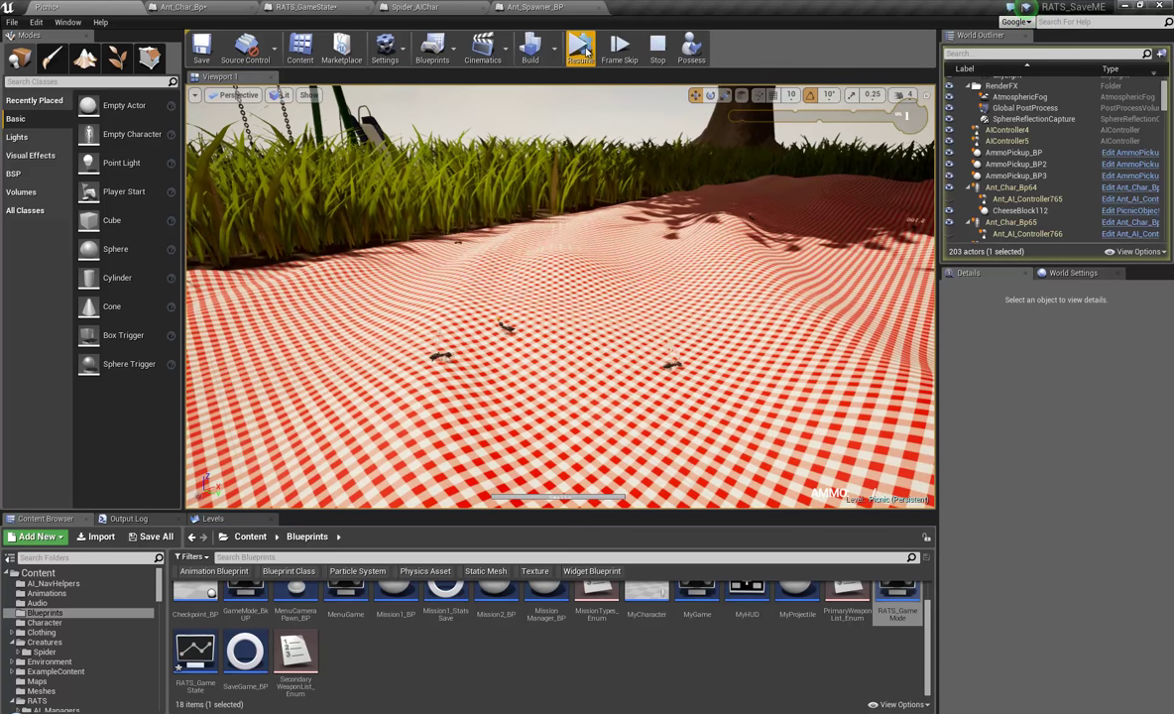
click(585, 53)
click(585, 53)
right_drag(508, 265, 323, 295)
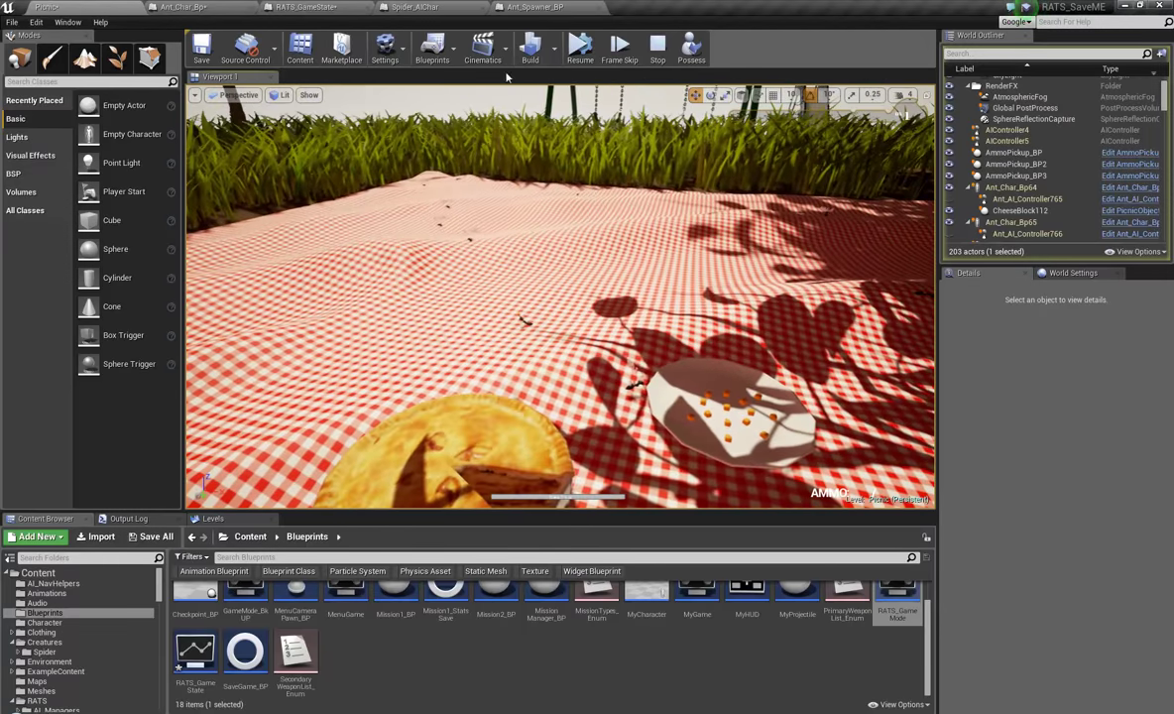
Step through the simulation in short bursts to watch the ants travel to the cheese plate beside the pie, and stop it.
click(581, 50)
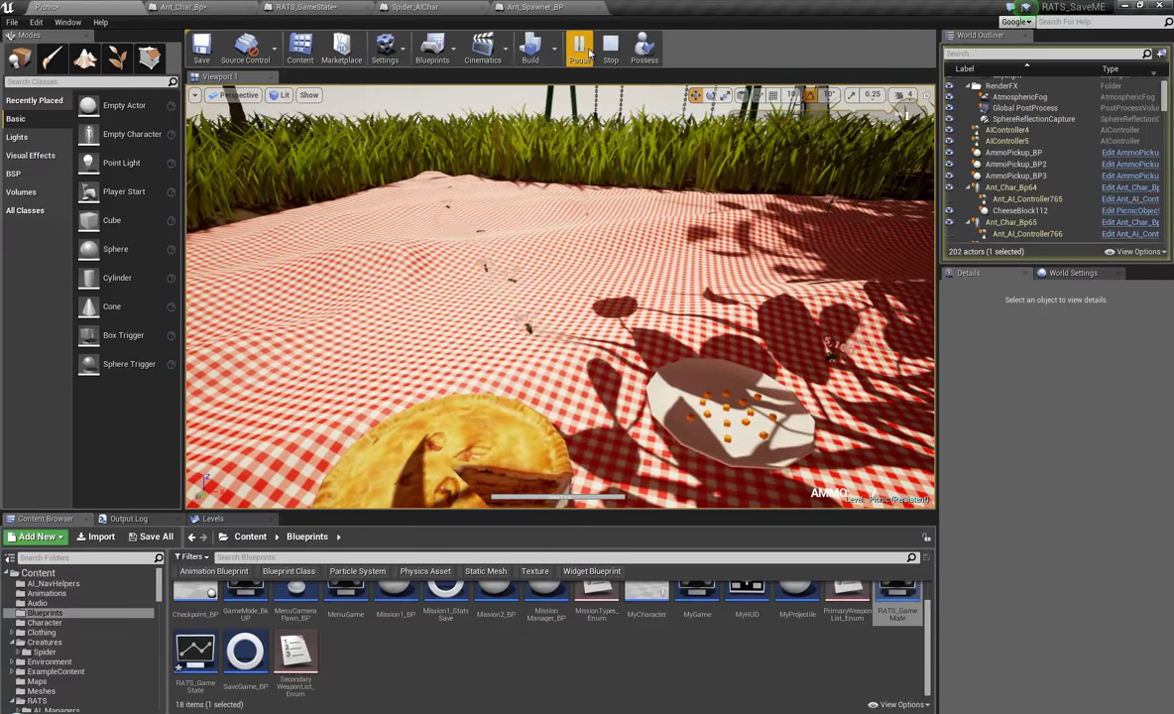
click(581, 49)
click(590, 51)
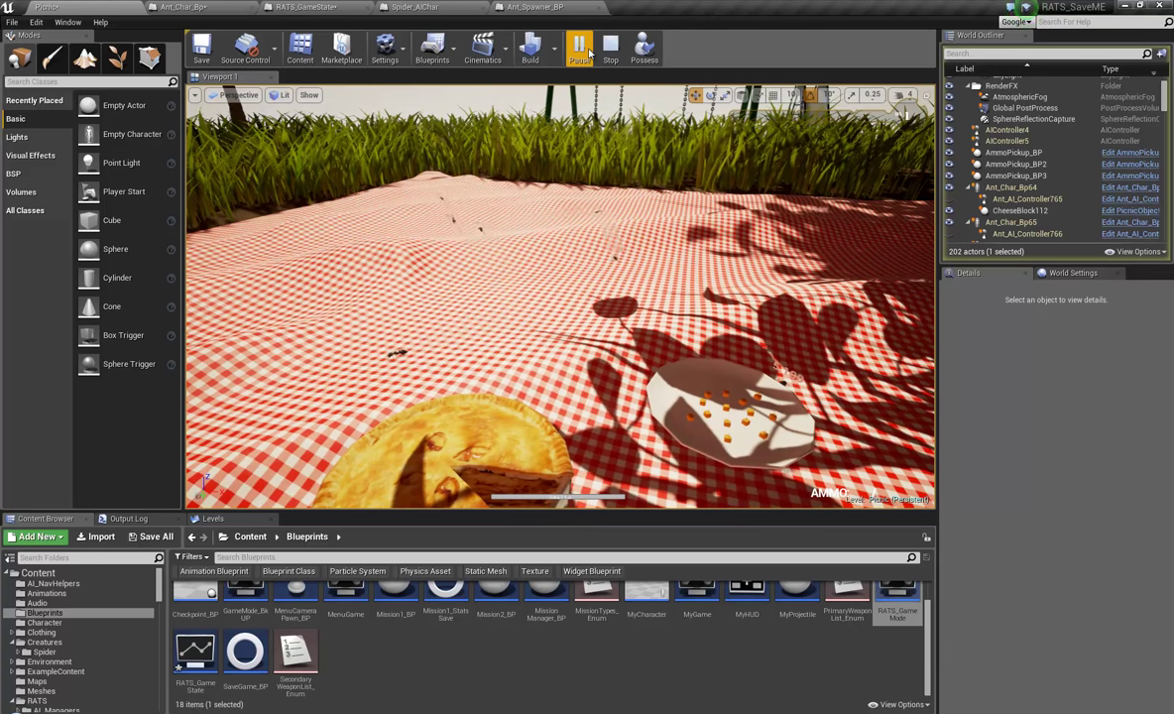
click(590, 51)
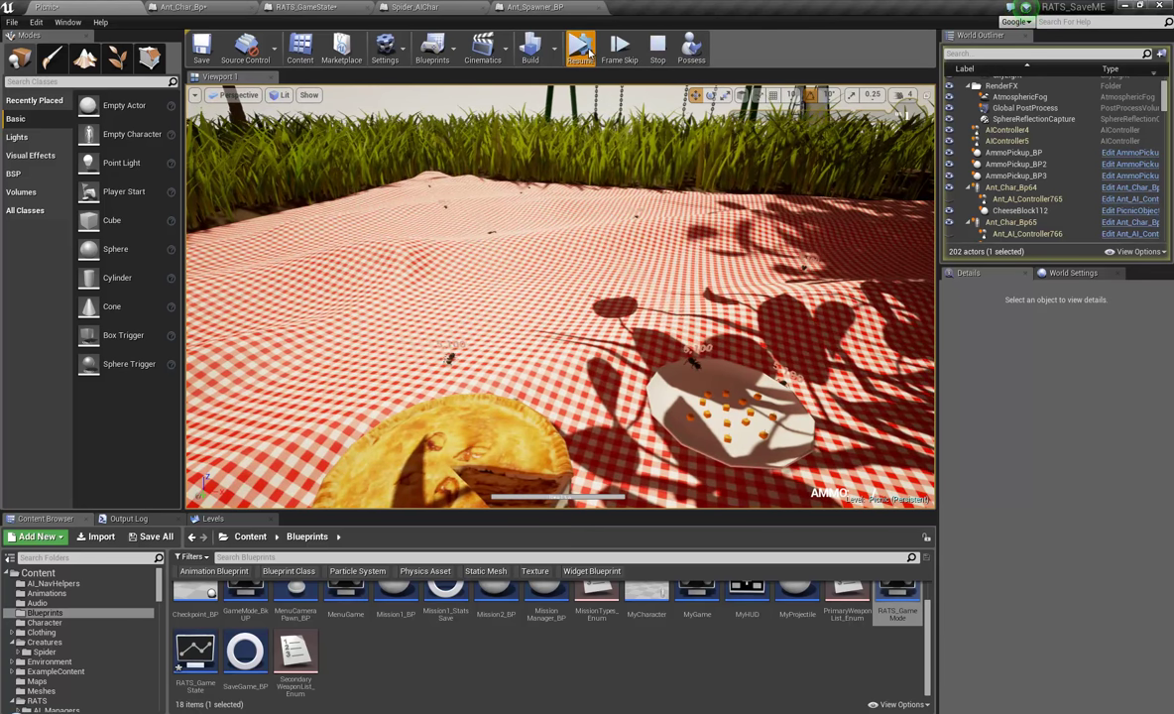
click(590, 52)
click(590, 51)
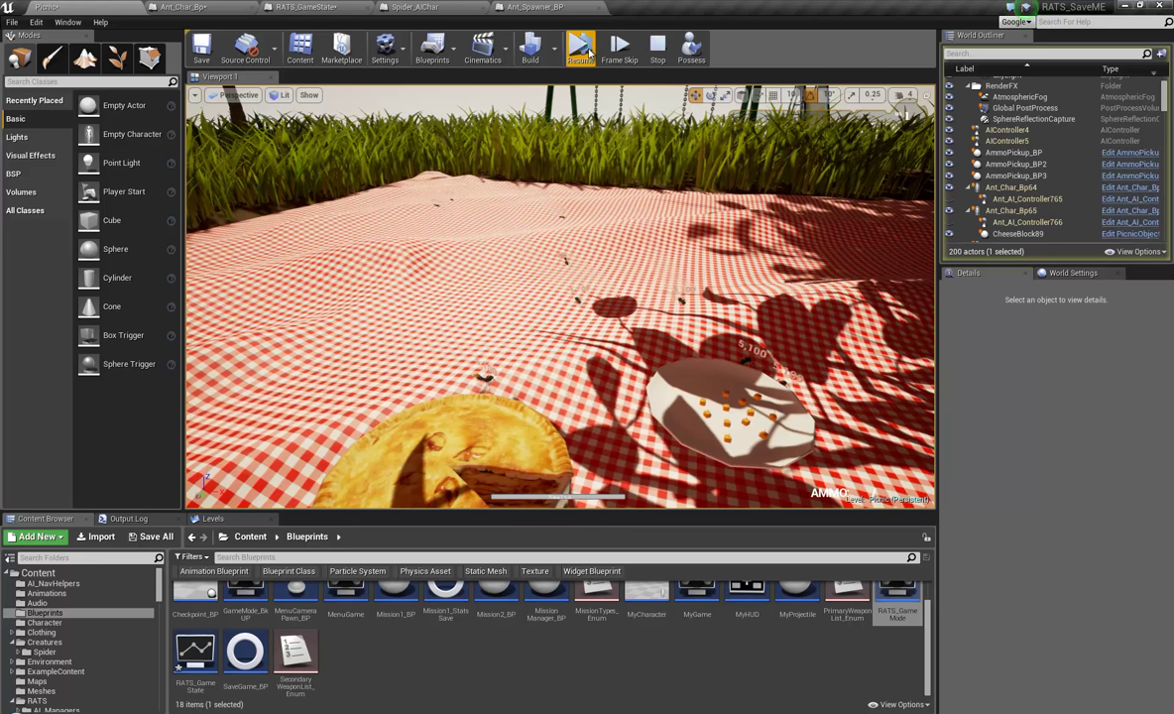
click(590, 52)
click(585, 50)
click(583, 50)
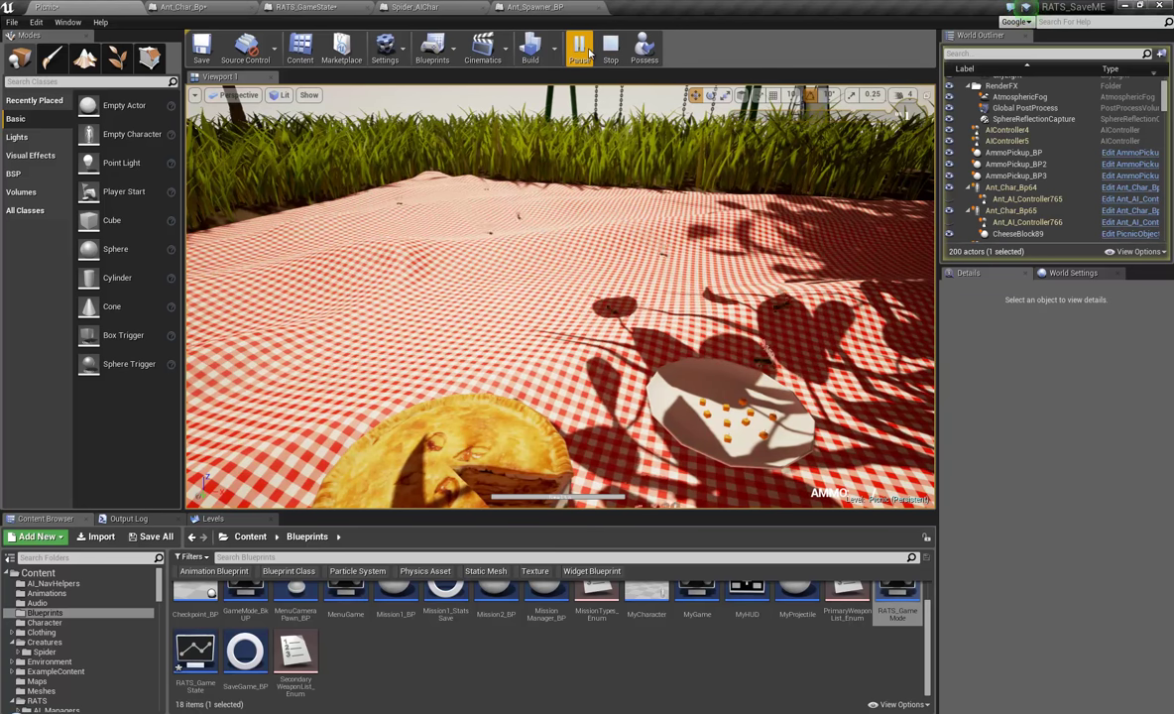
click(575, 49)
click(657, 50)
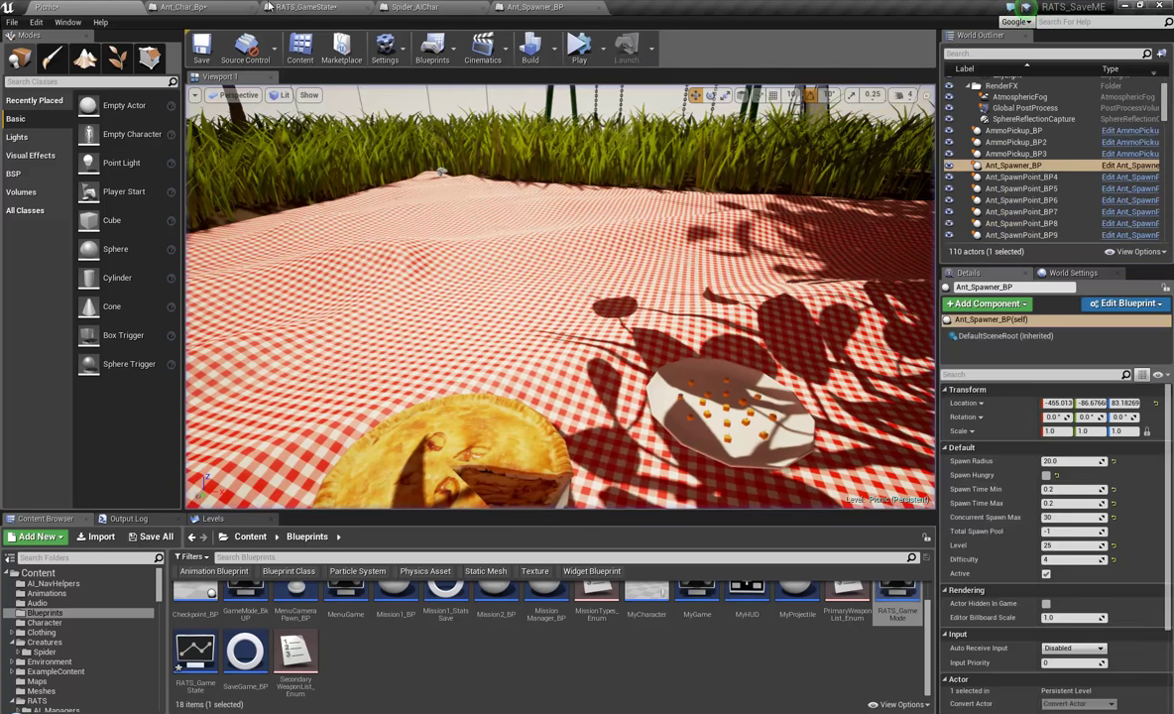
In the Ant_Char_Bp event graph, set the default value of WalkSpd_IPL to 1.0 and save the blueprint.
click(196, 12)
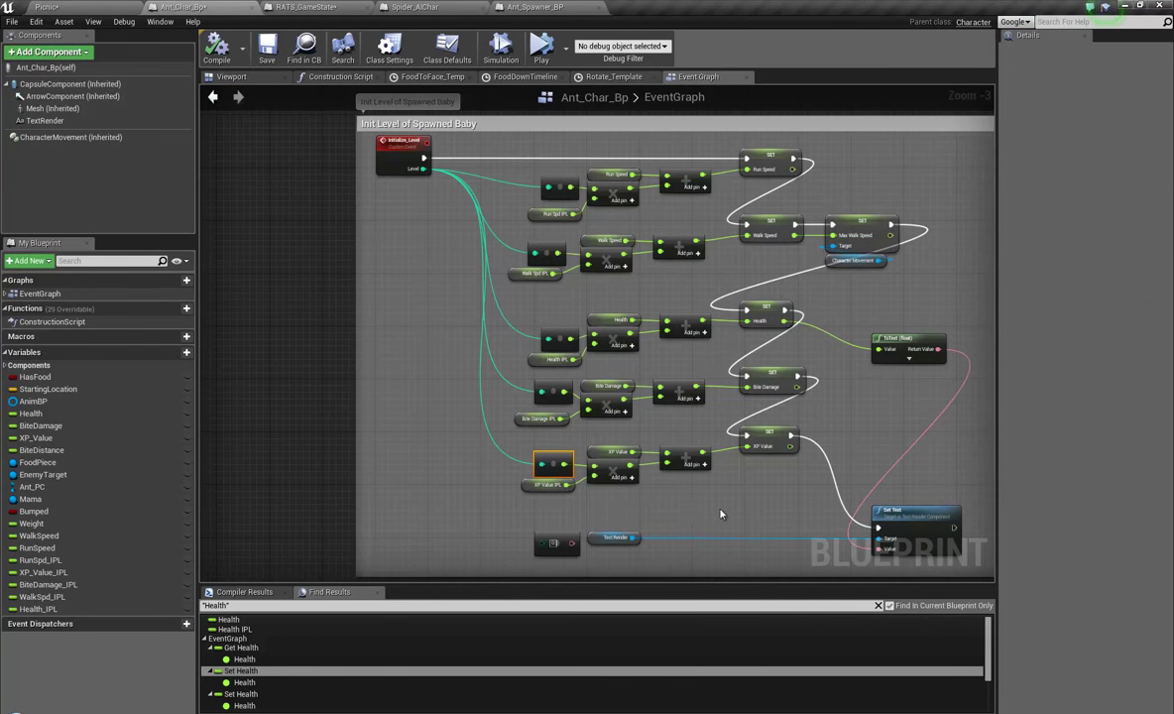
right_drag(721, 507, 742, 442)
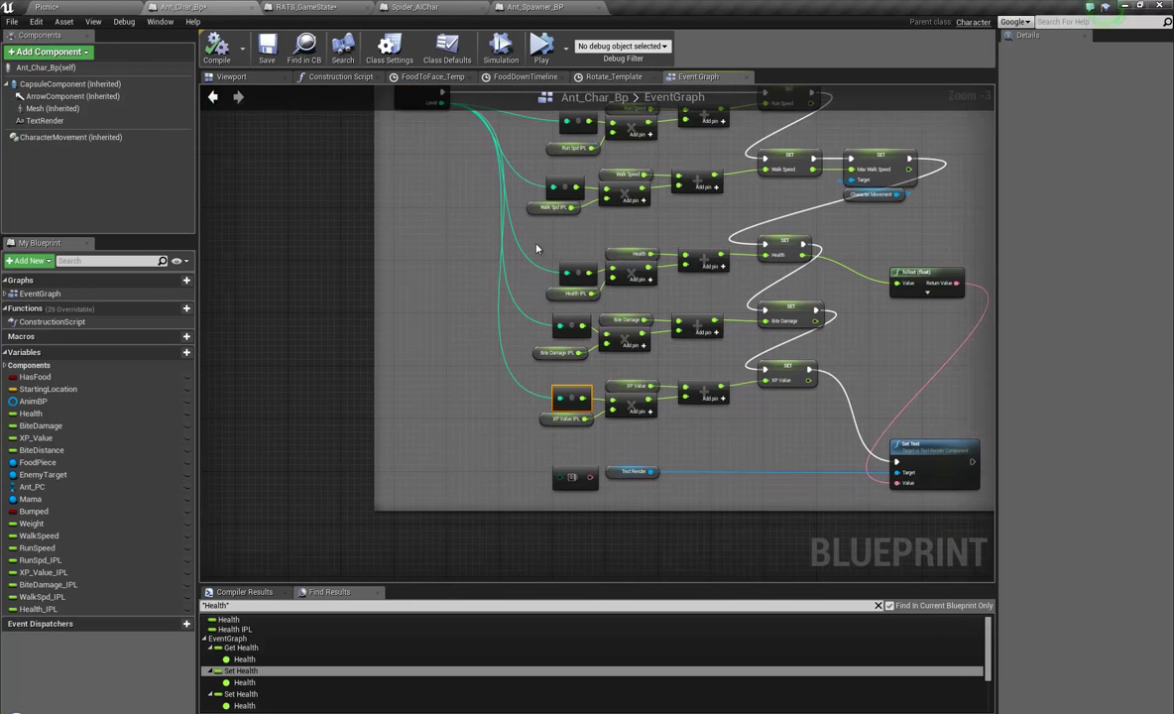
right_drag(537, 245, 516, 397)
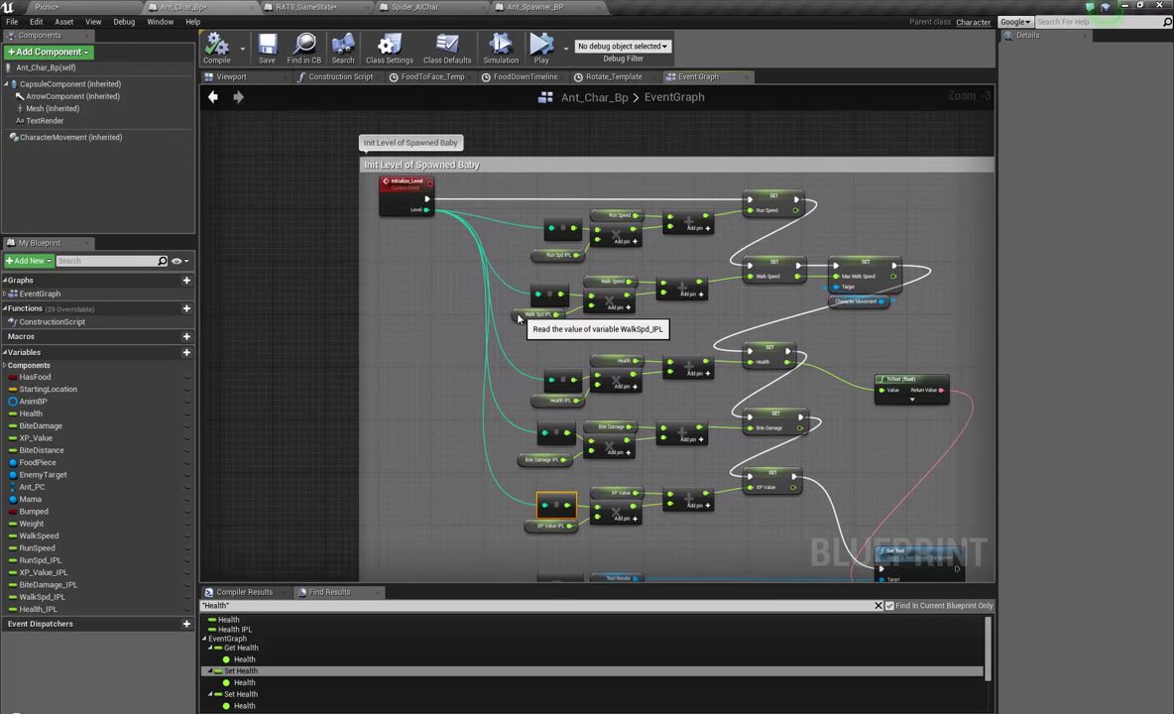
click(535, 315)
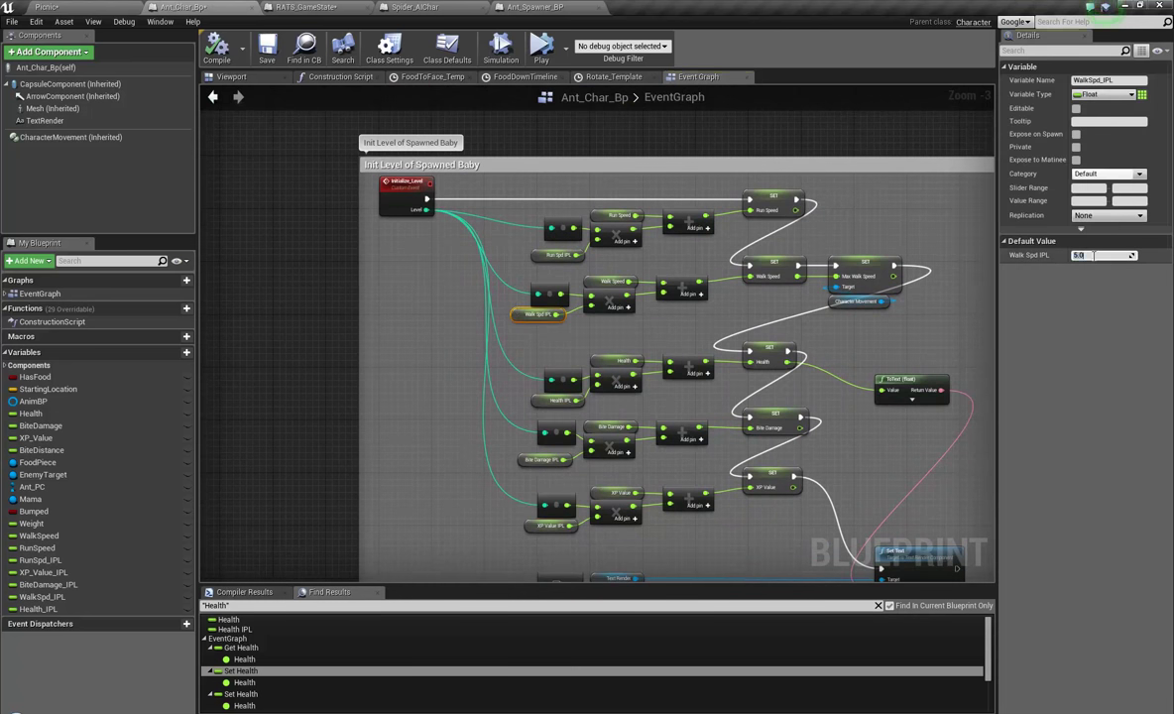
text(1)
key(Return)
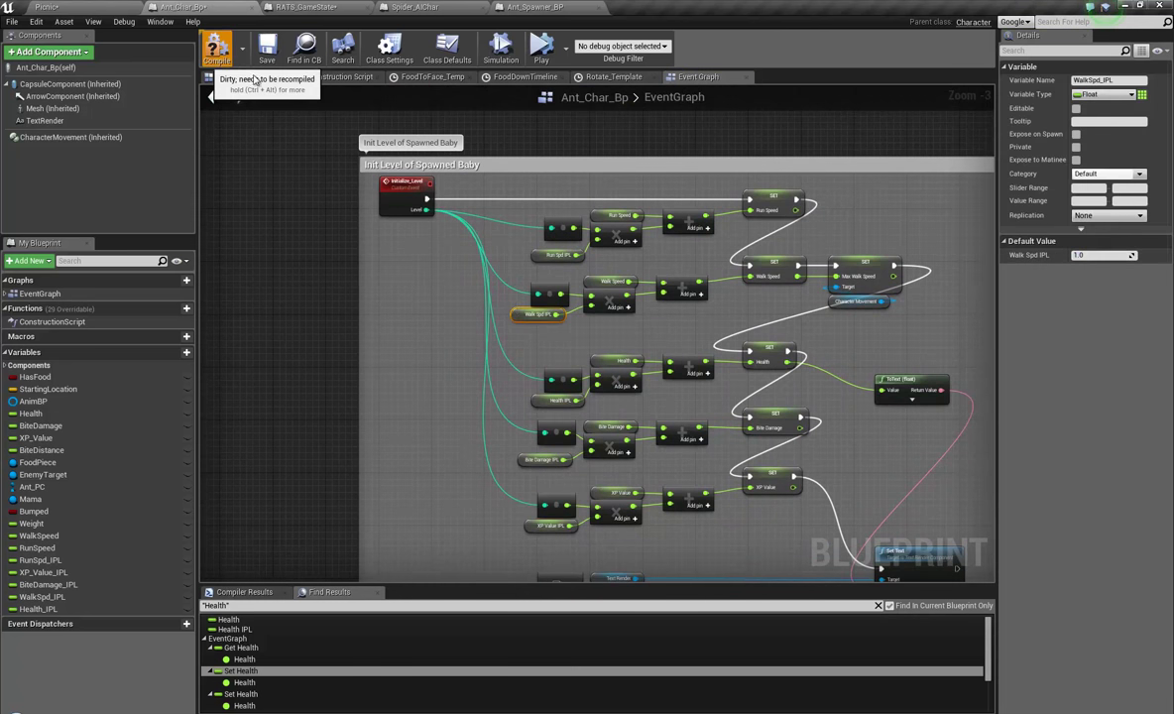
click(268, 49)
Simulate the Picnic level again, follow the cheese-carrying ants up close around the blanket and plate, and stop the simulation.
click(45, 7)
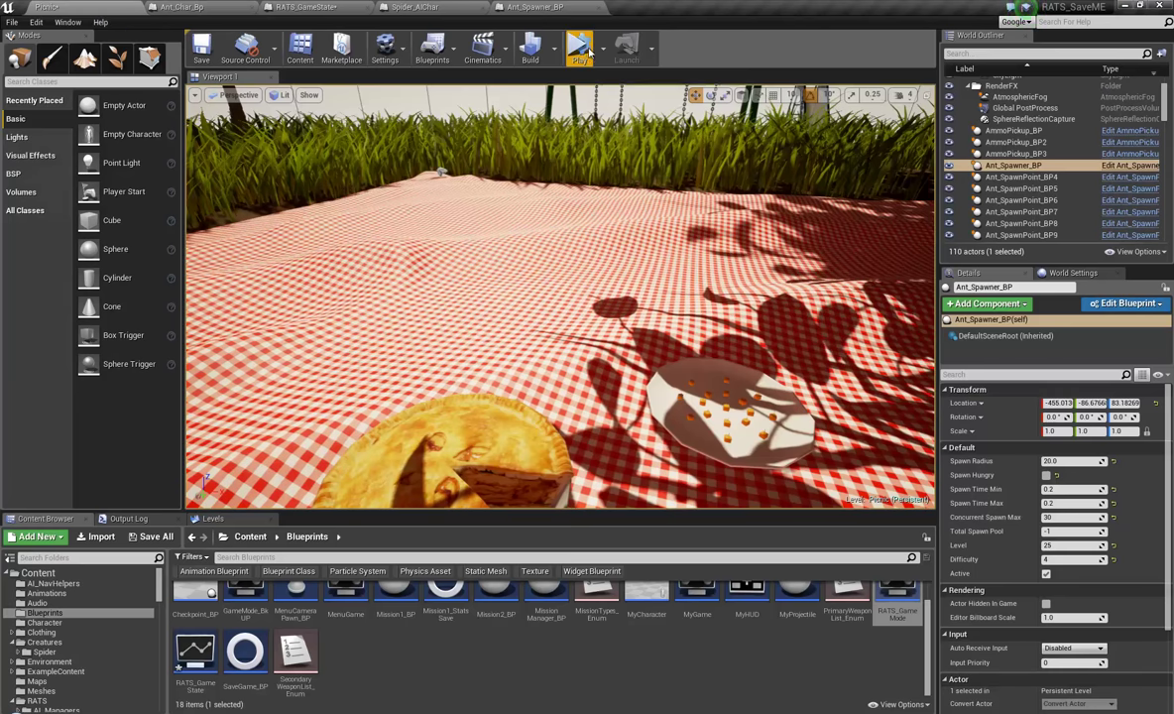
right_drag(557, 270, 531, 227)
key(w)
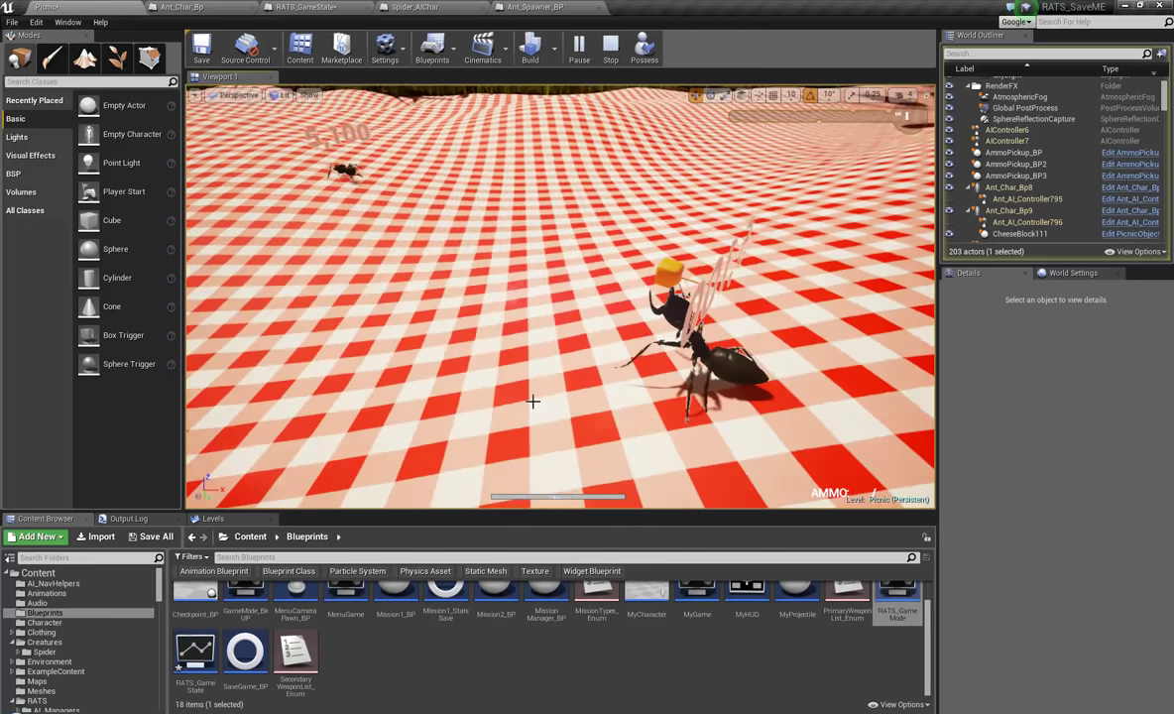
right_drag(532, 400, 428, 352)
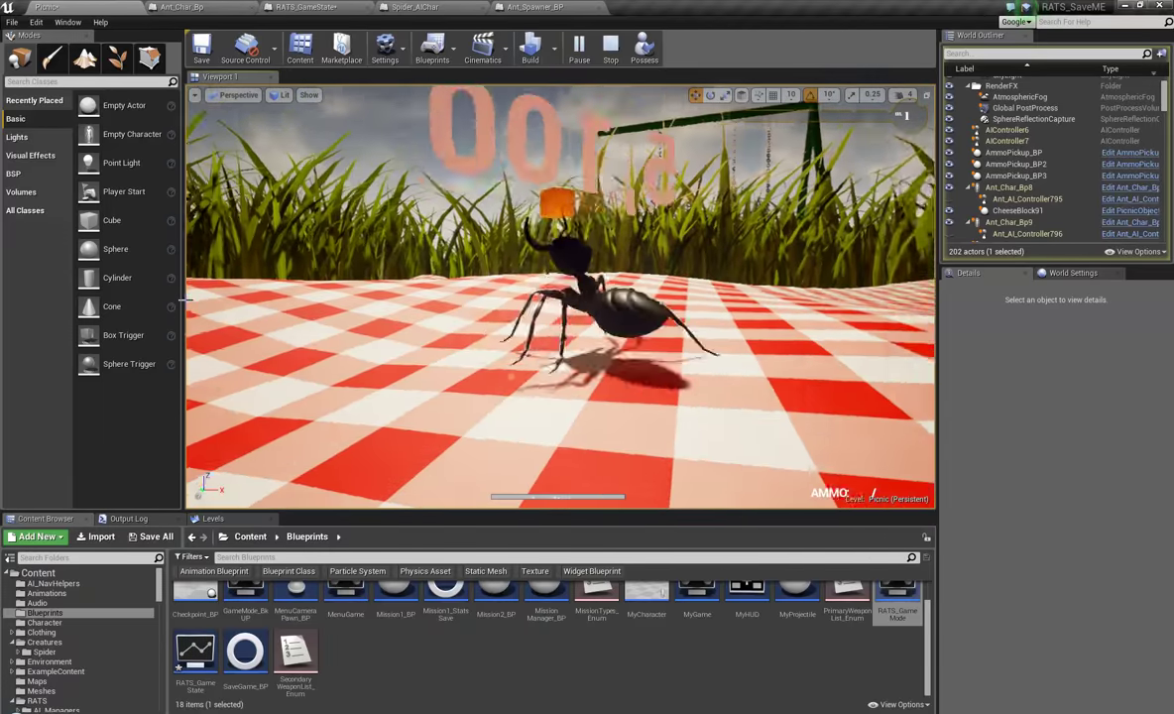
right_drag(207, 298, 853, 260)
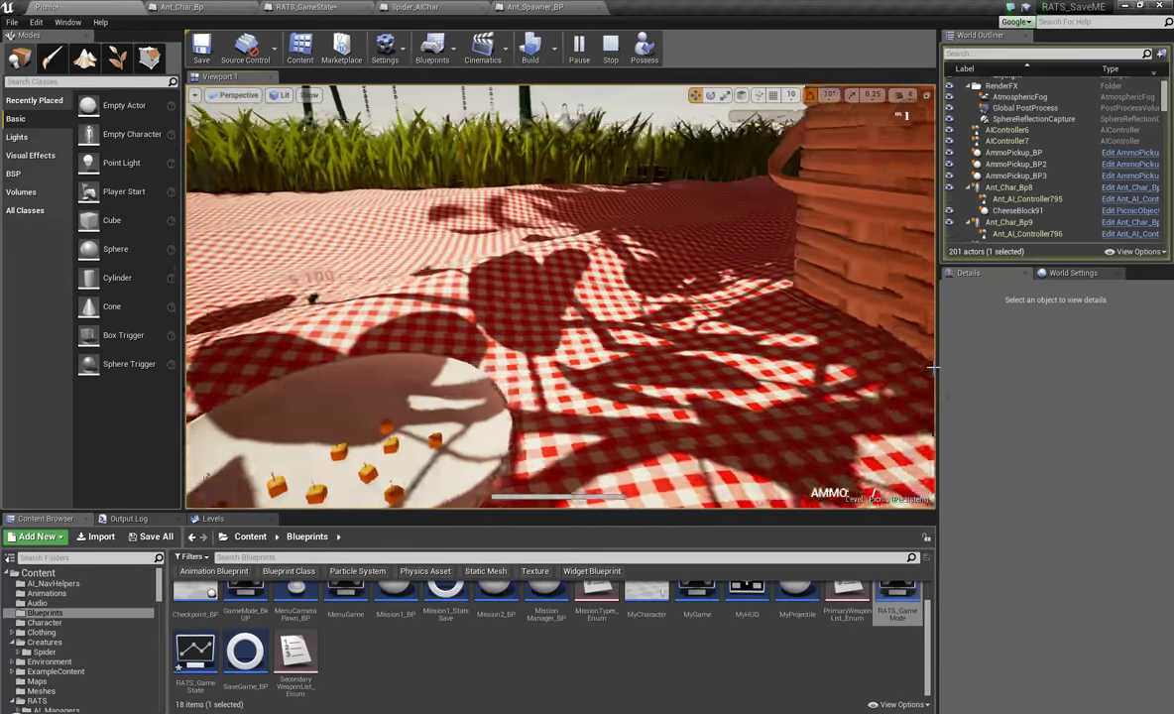
right_drag(932, 366, 224, 305)
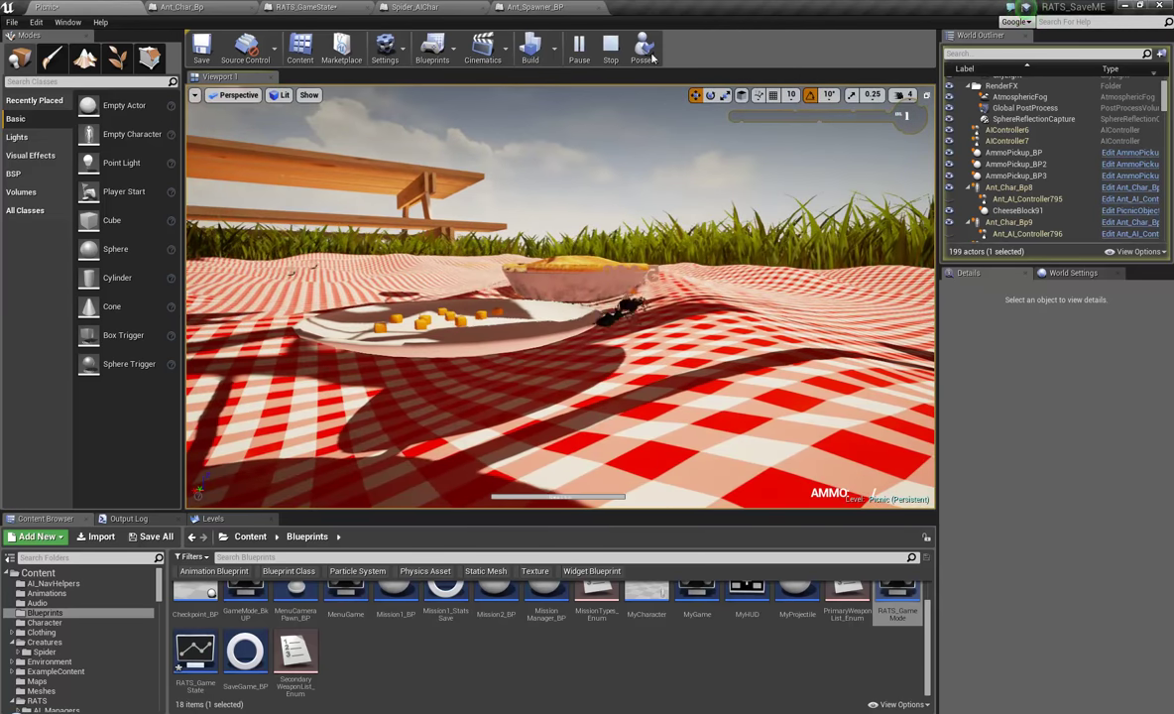
click(621, 56)
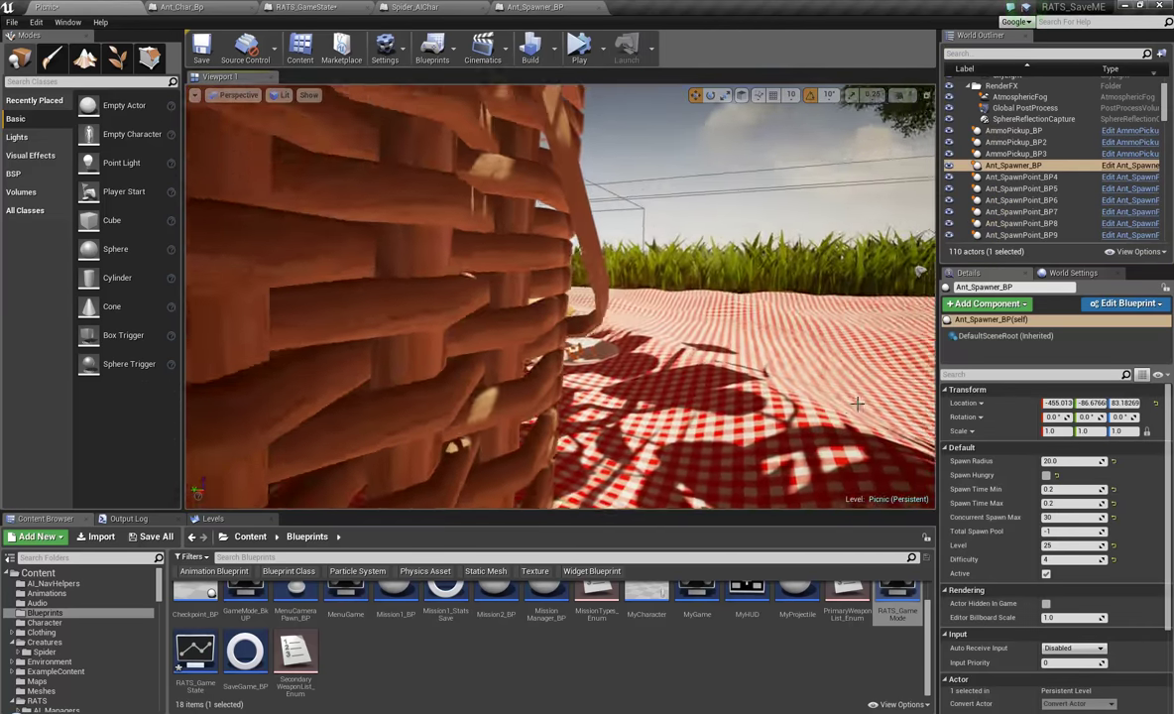
Examine the picnic layout around the basket, cheese plate, mounted guns, spider and ant spawner from several sides.
right_drag(858, 404, 912, 401)
right_drag(449, 341, 455, 324)
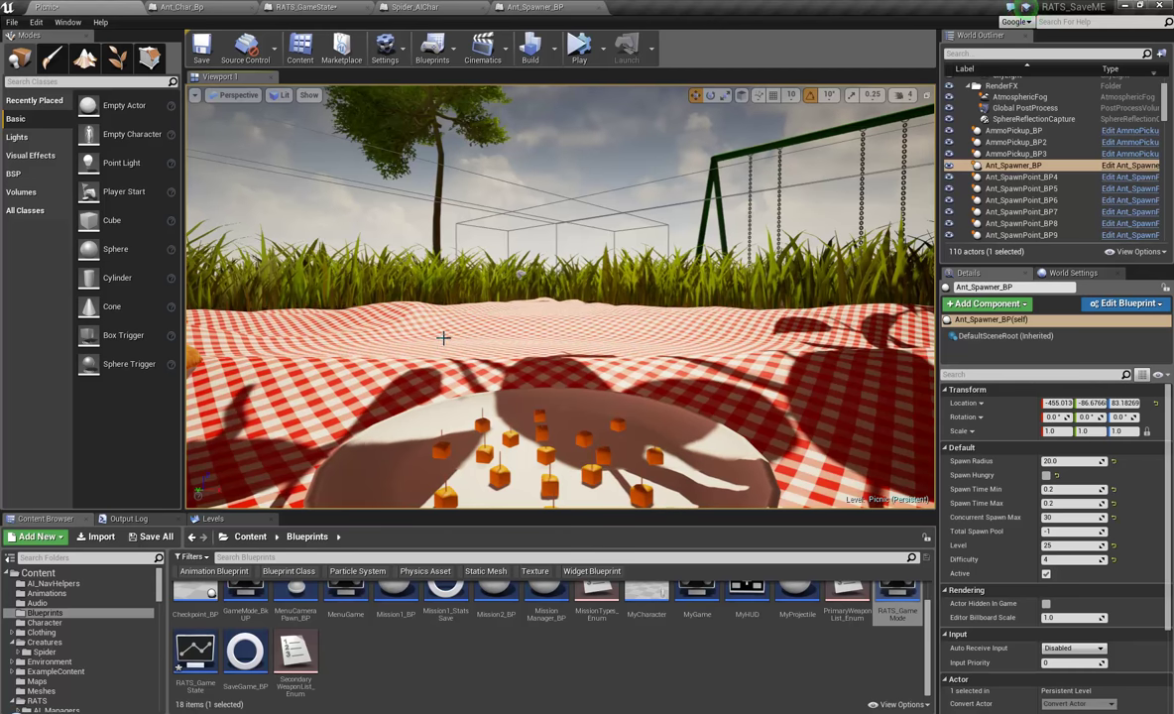
right_drag(697, 381, 3, 387)
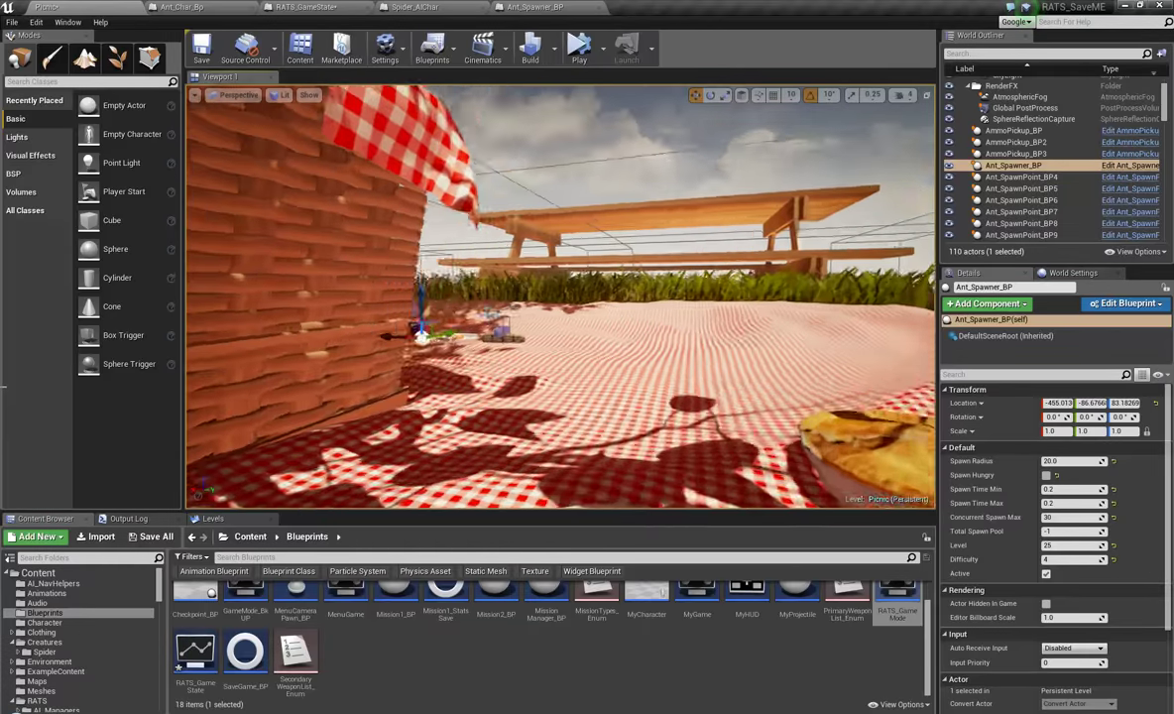
right_drag(674, 379, 702, 195)
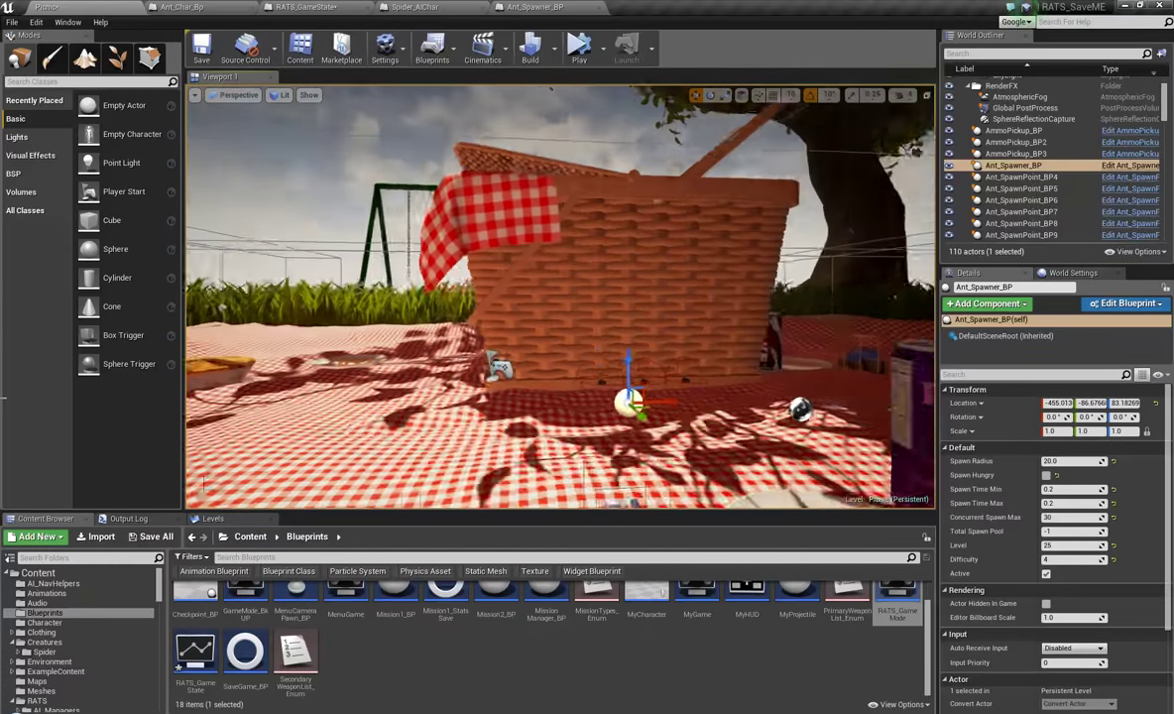
right_drag(3, 408, 178, 406)
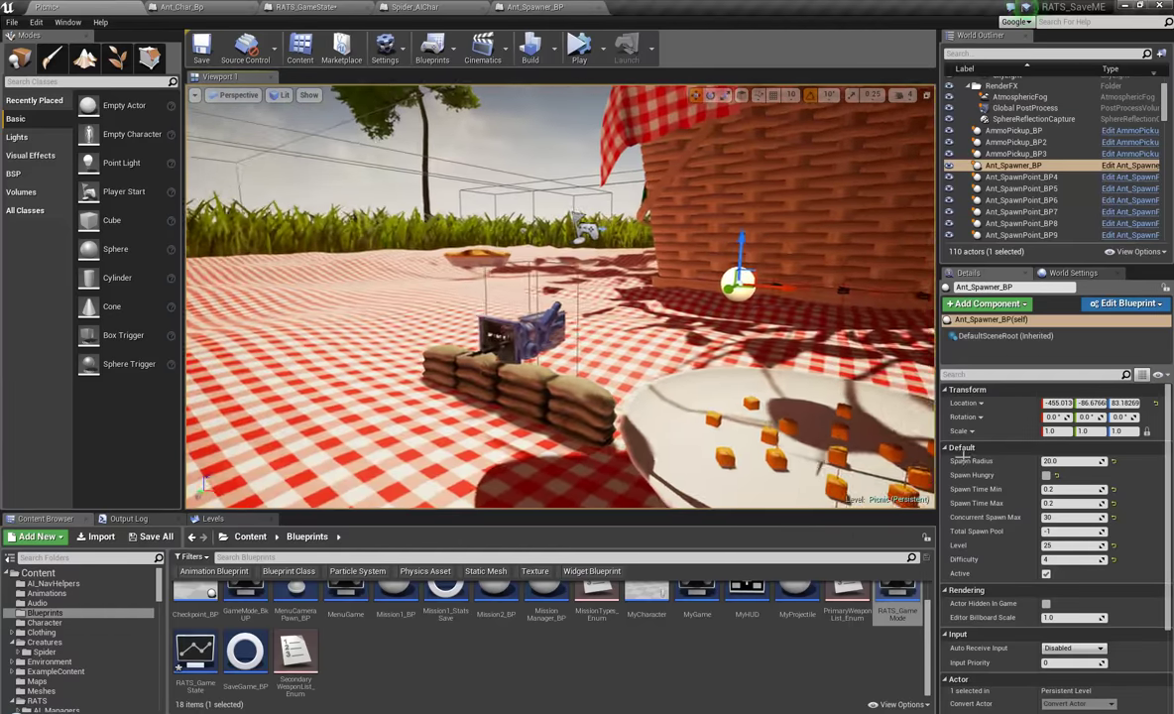
right_drag(962, 456, 1011, 386)
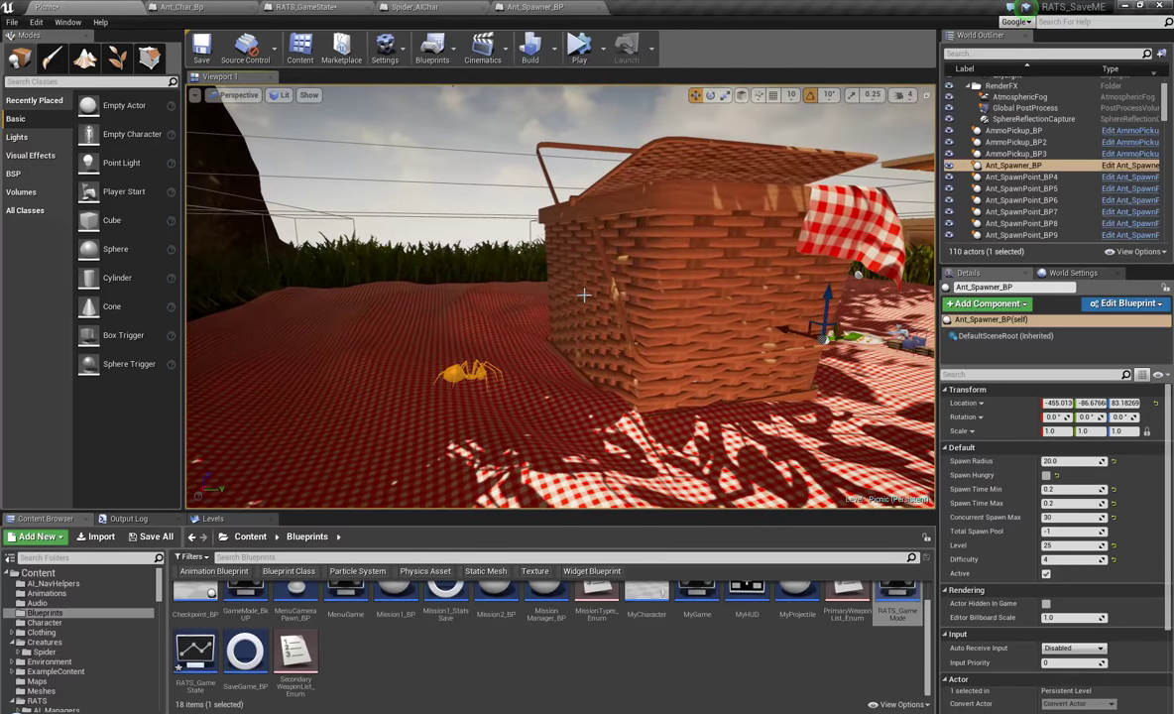
right_drag(607, 383, 736, 364)
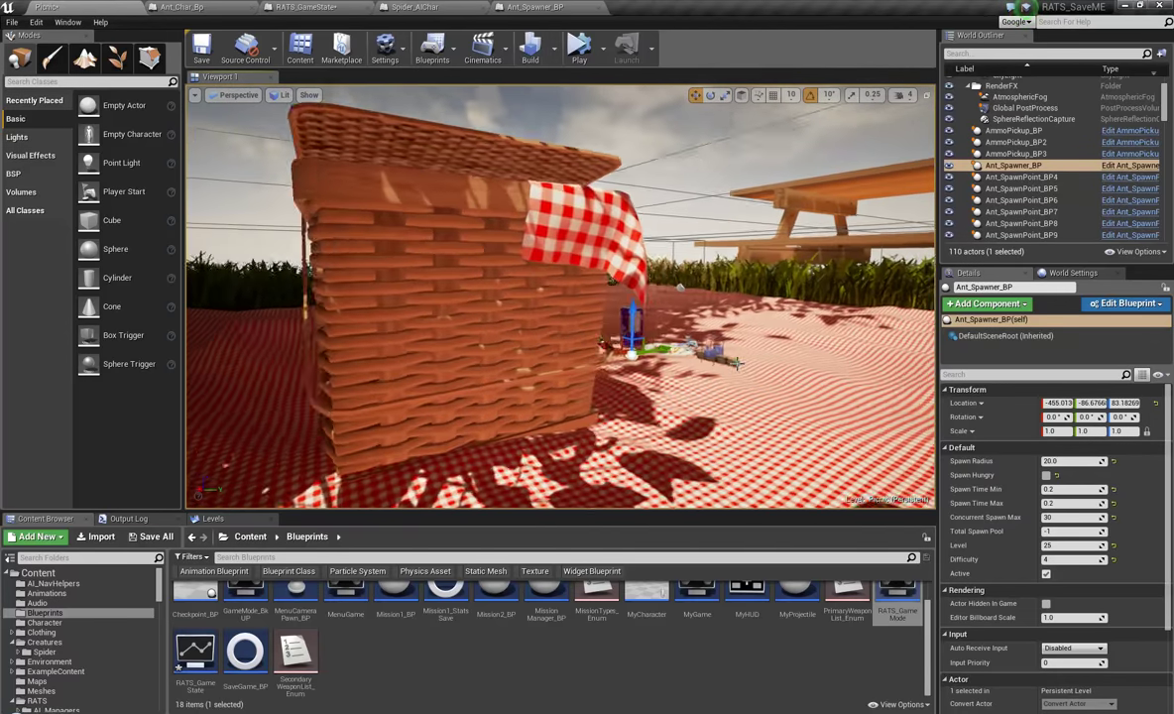
right_drag(368, 377, 3, 379)
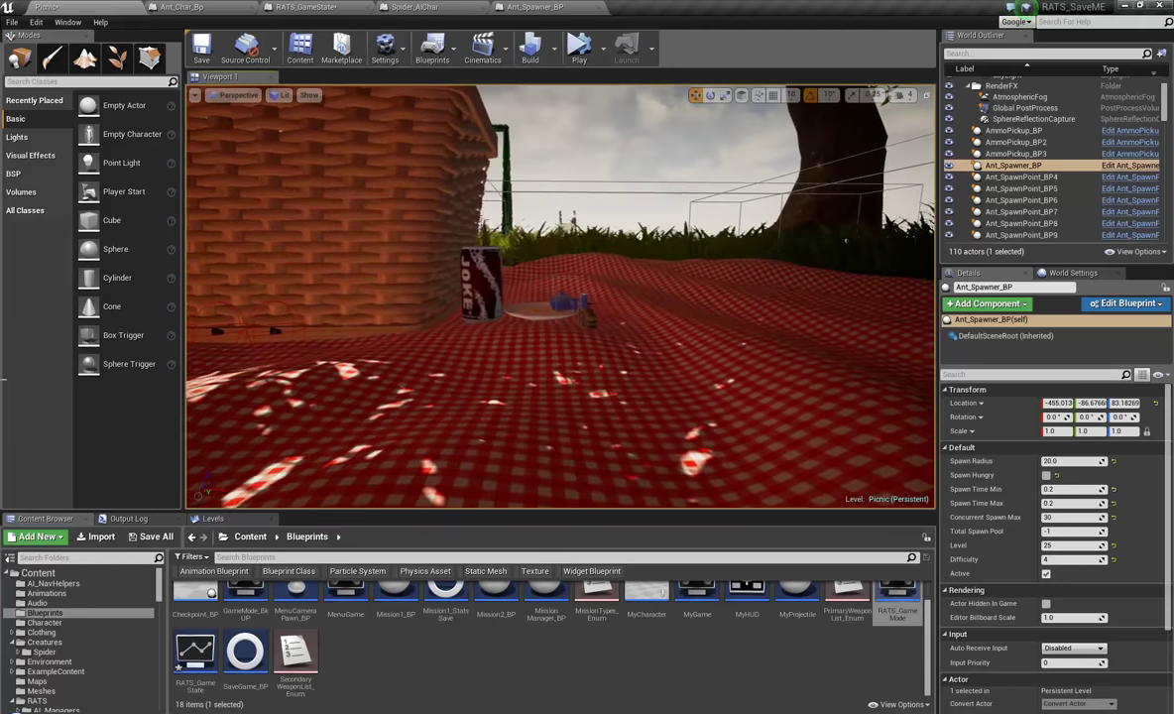
right_drag(939, 353, 931, 323)
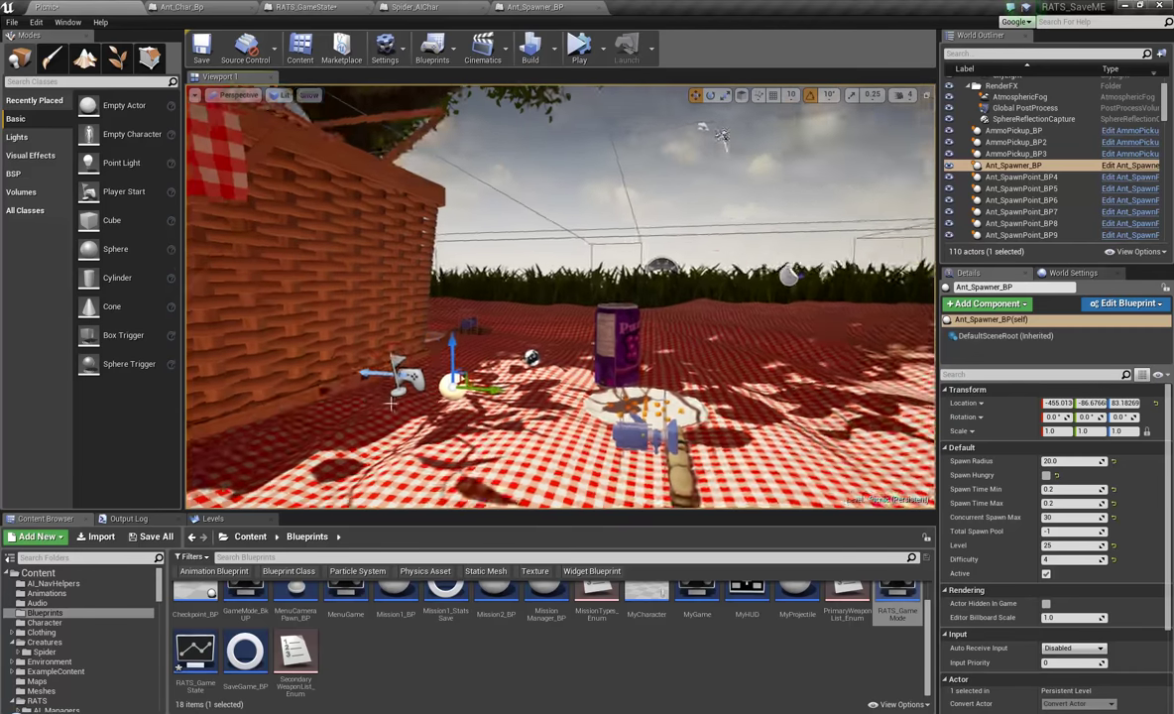
right_drag(390, 404, 290, 396)
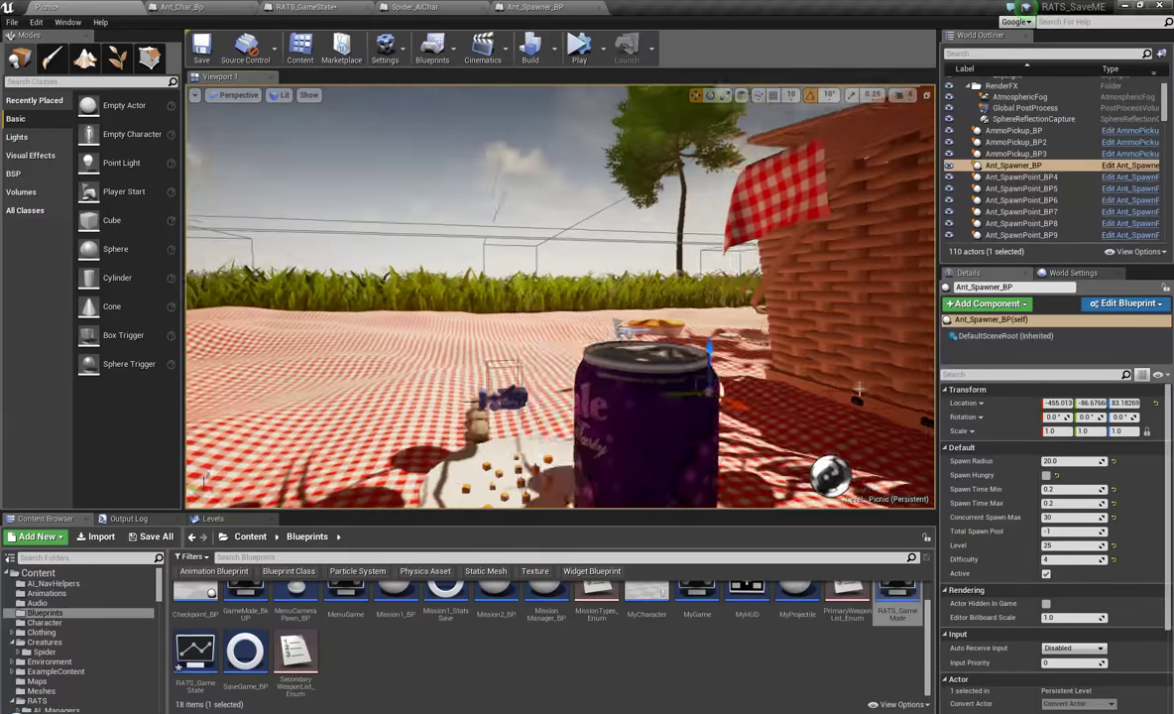
Look over the picnic basket, soda cans, blanket and cheese plate from low and wide angles.
key(f)
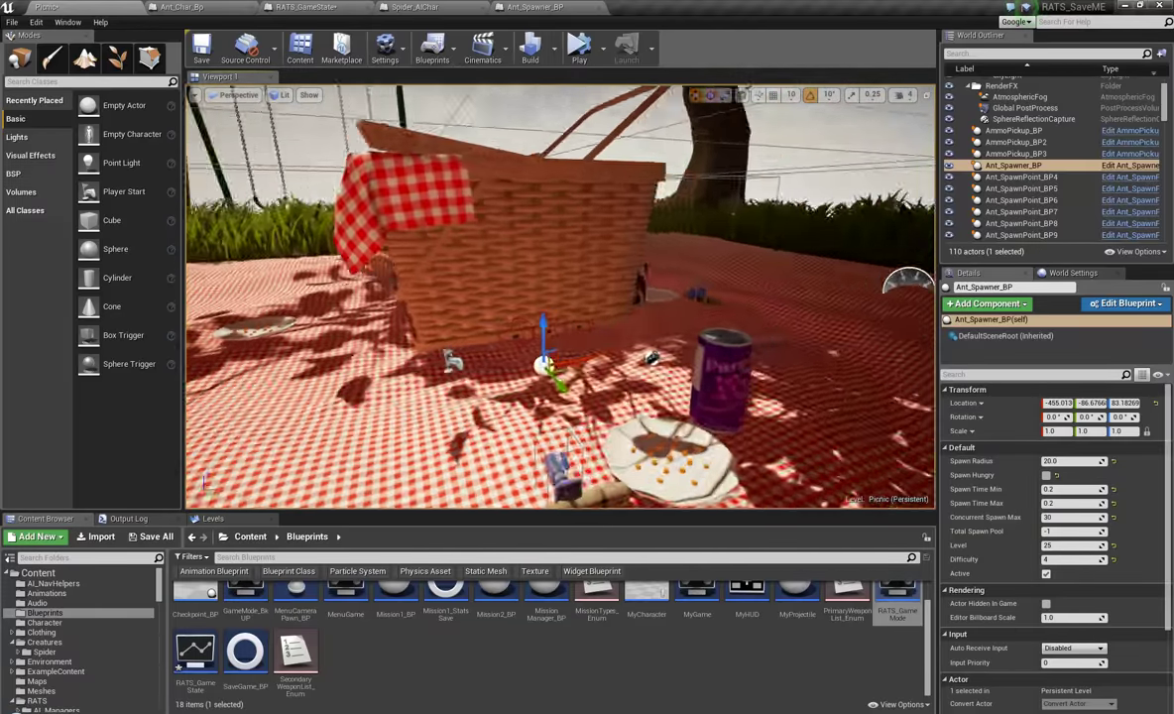
right_drag(753, 387, 967, 456)
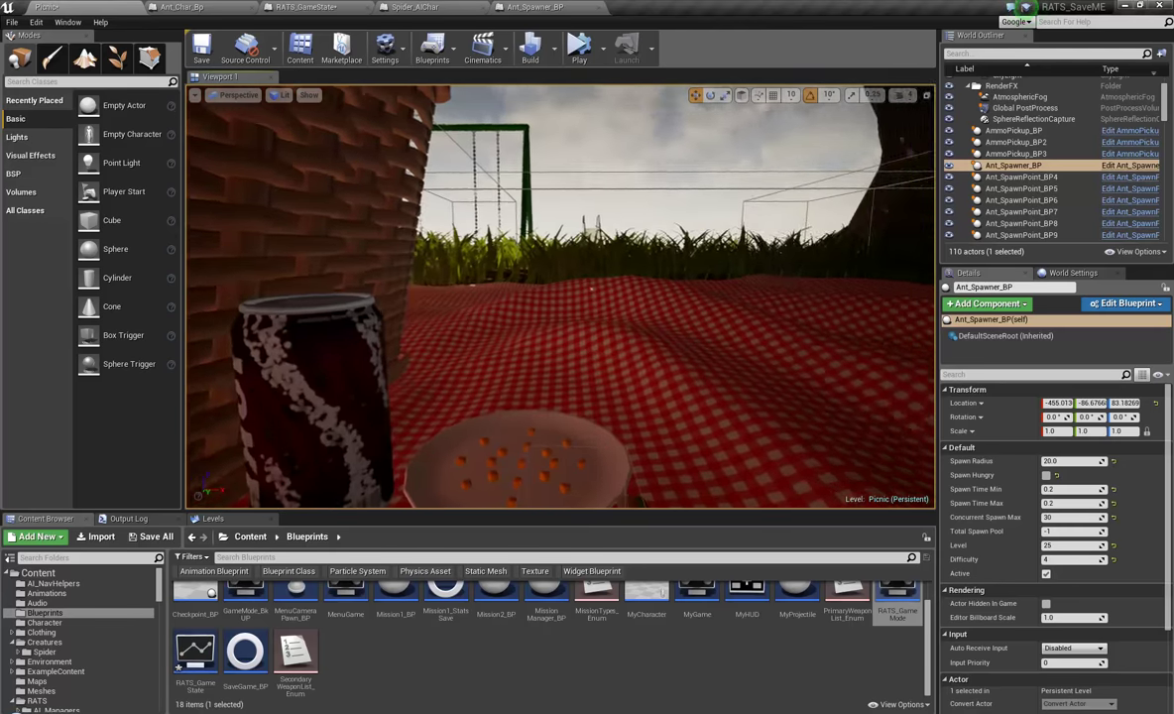
right_drag(560, 297, 674, 303)
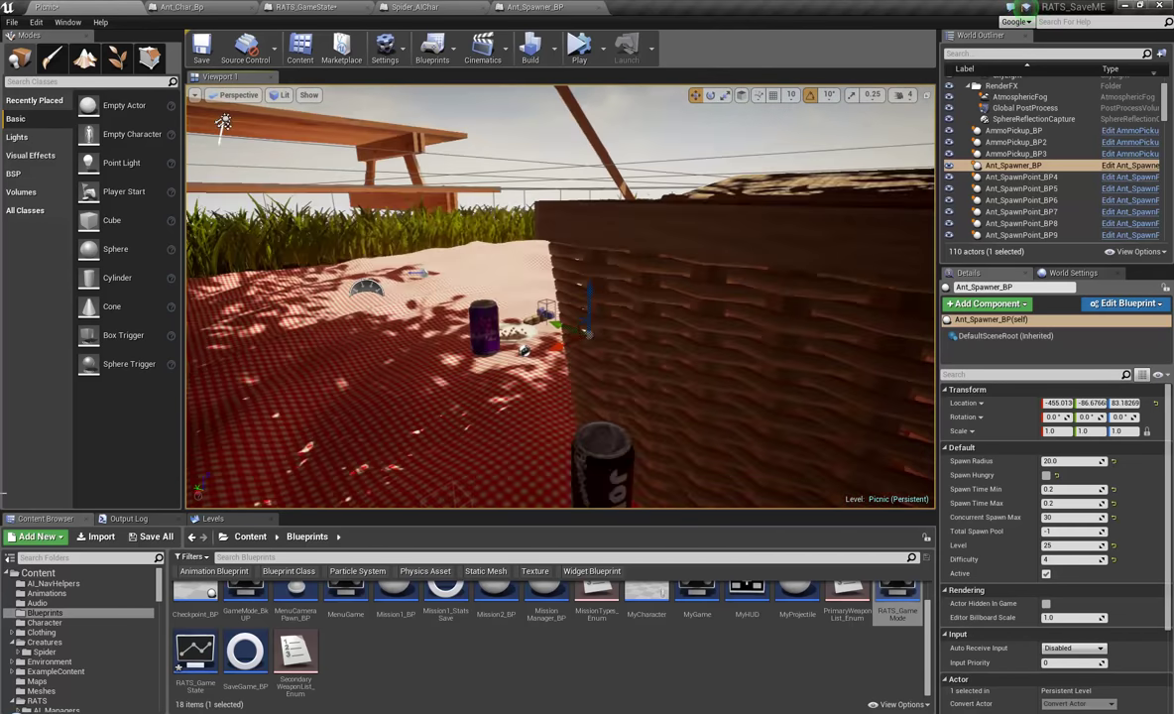
right_drag(478, 471, 546, 468)
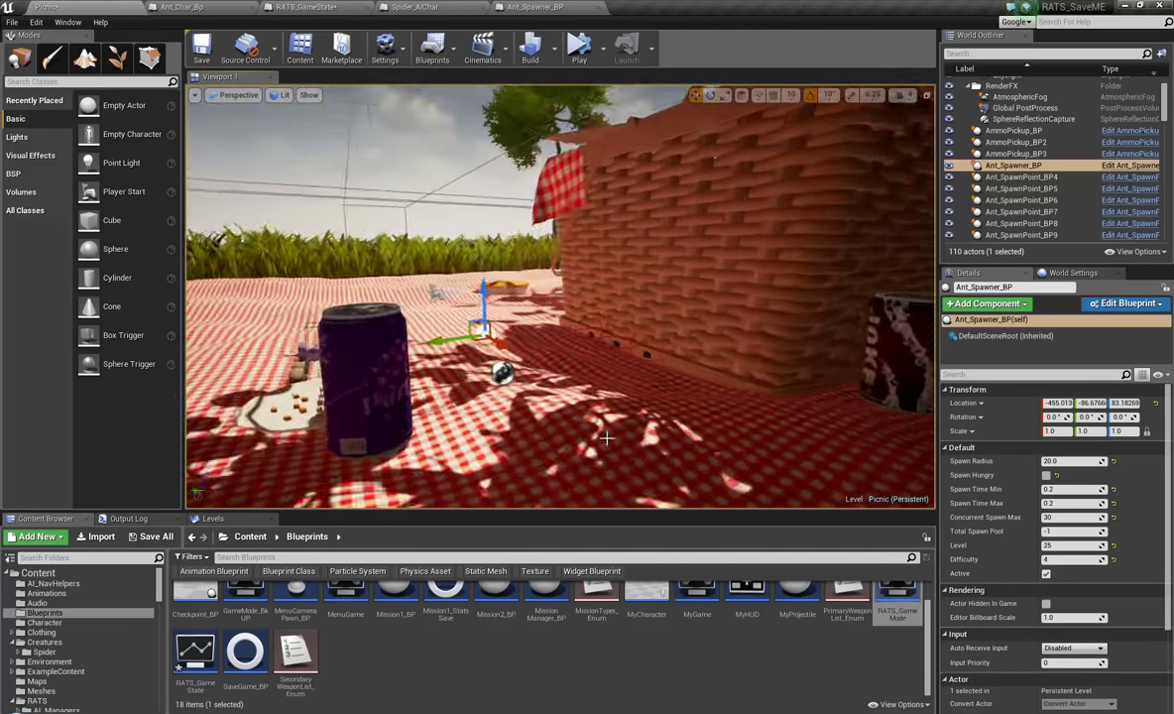
right_drag(560, 297, 724, 300)
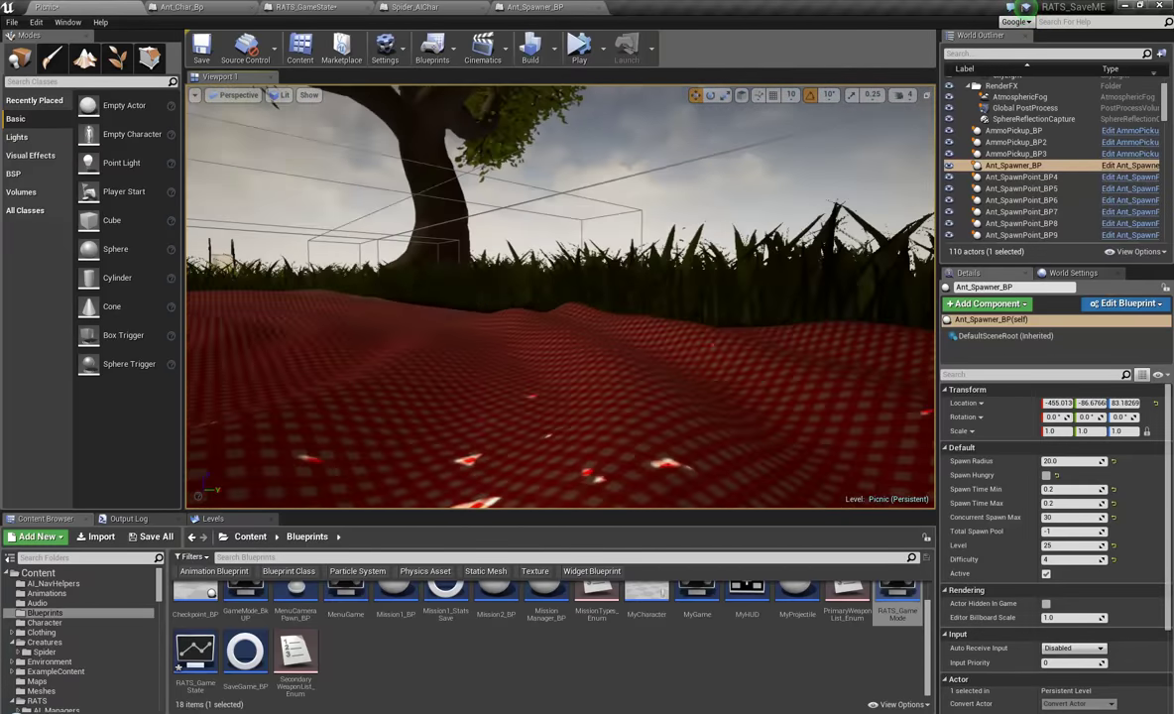
right_drag(1016, 372, 841, 407)
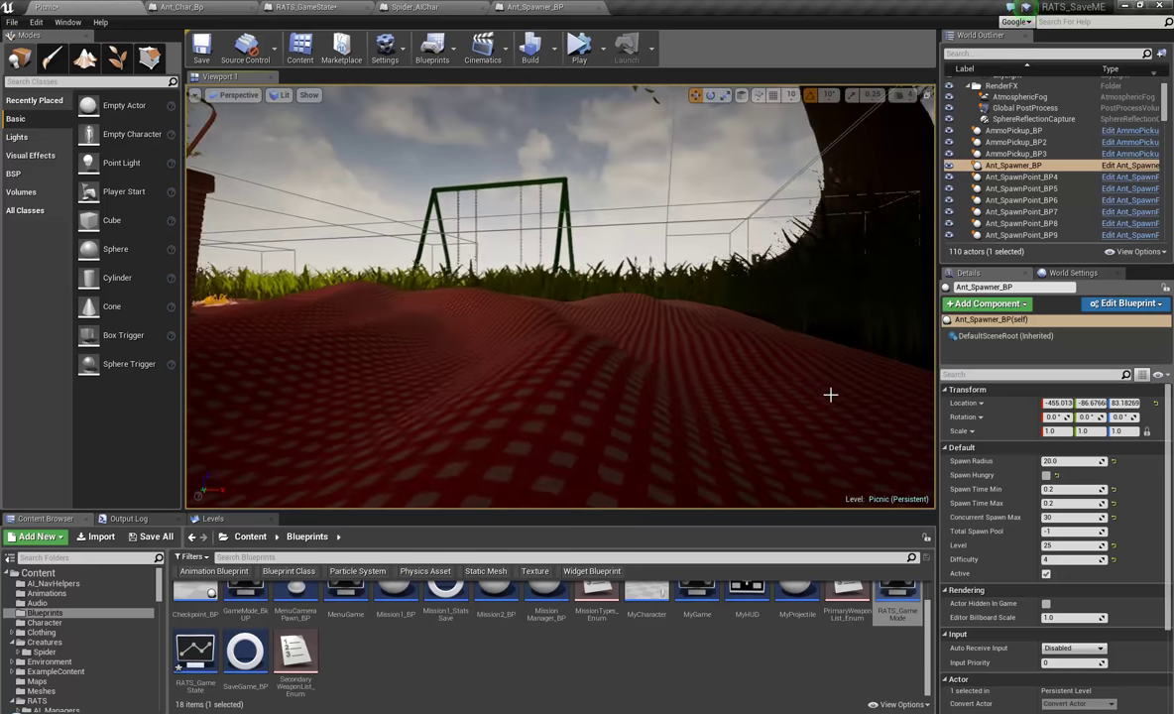
drag(829, 394, 3, 426)
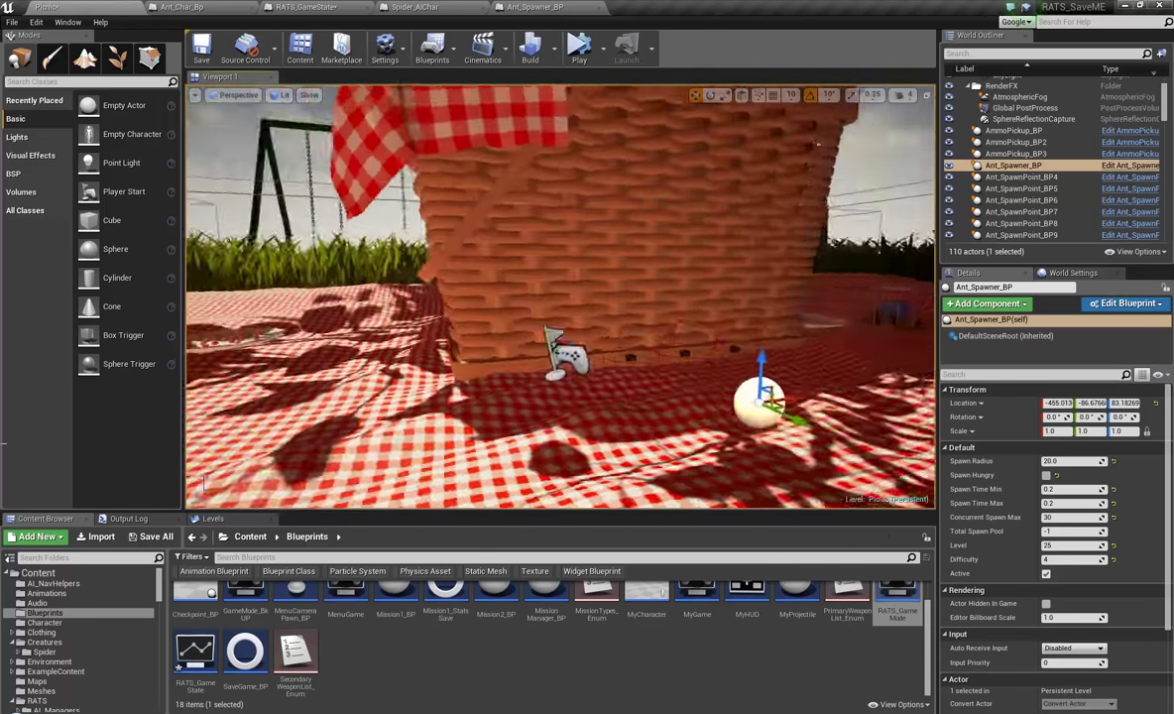
right_drag(3, 443, 75, 423)
drag(74, 421, 110, 426)
key(w)
mouse_move(173, 418)
right_down()
mouse_move(201, 419)
mouse_move(186, 417)
right_up()
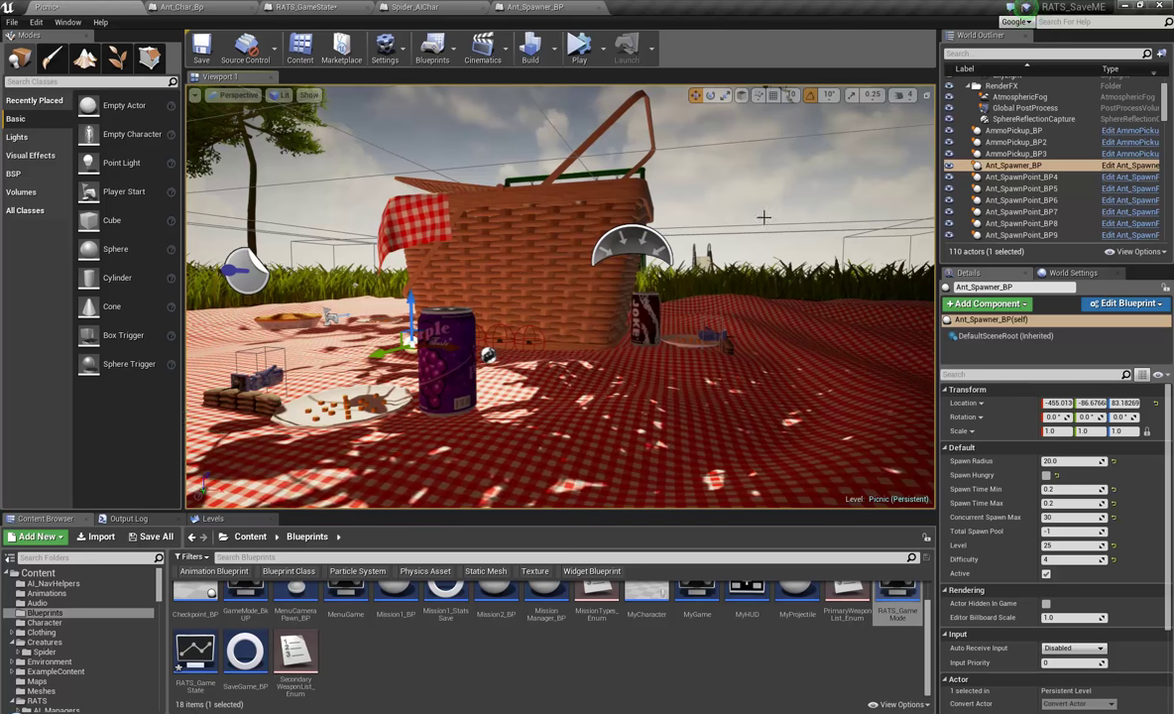
right_drag(684, 375, 1052, 363)
key(f)
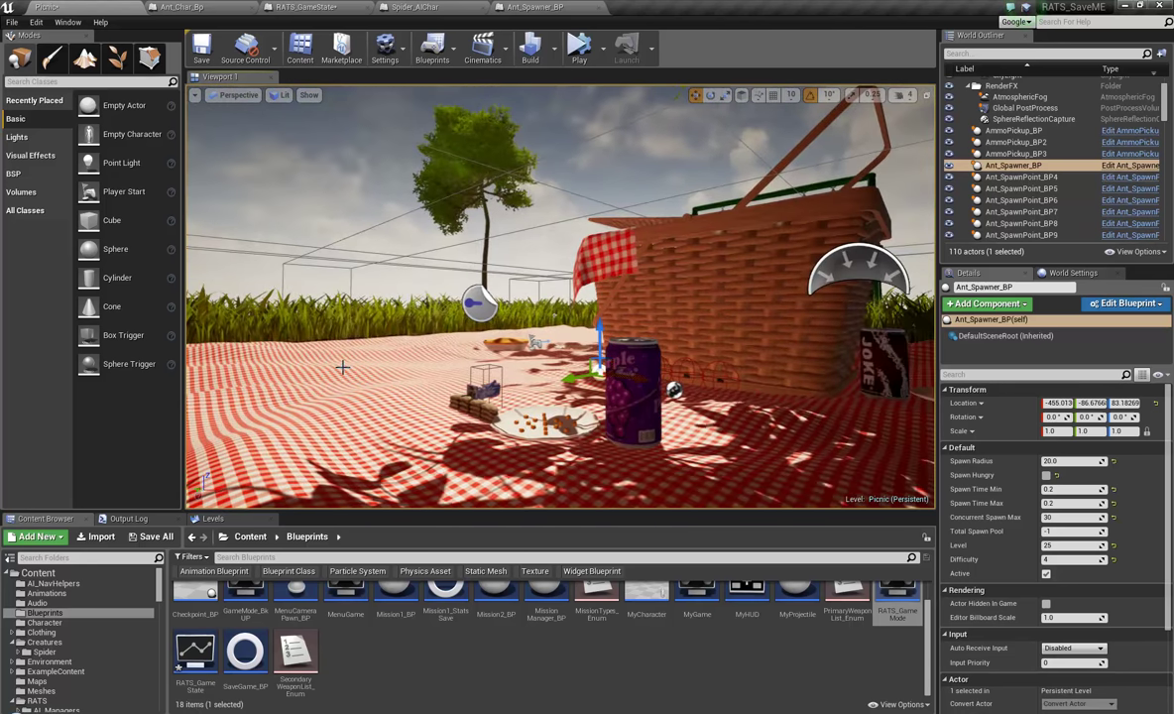
right_drag(342, 366, 84, 477)
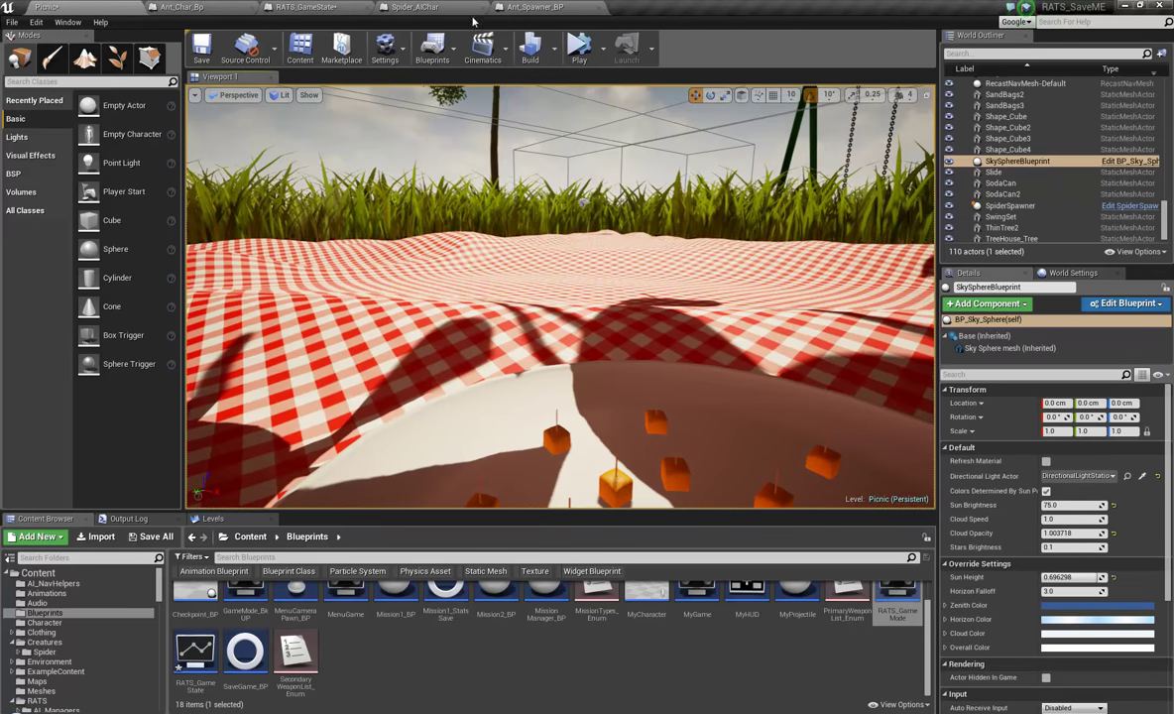
In the Ant_Char_Bp event graph, delete the unconnected conversion node beside the Text Render reference in the Init Level comment.
click(181, 6)
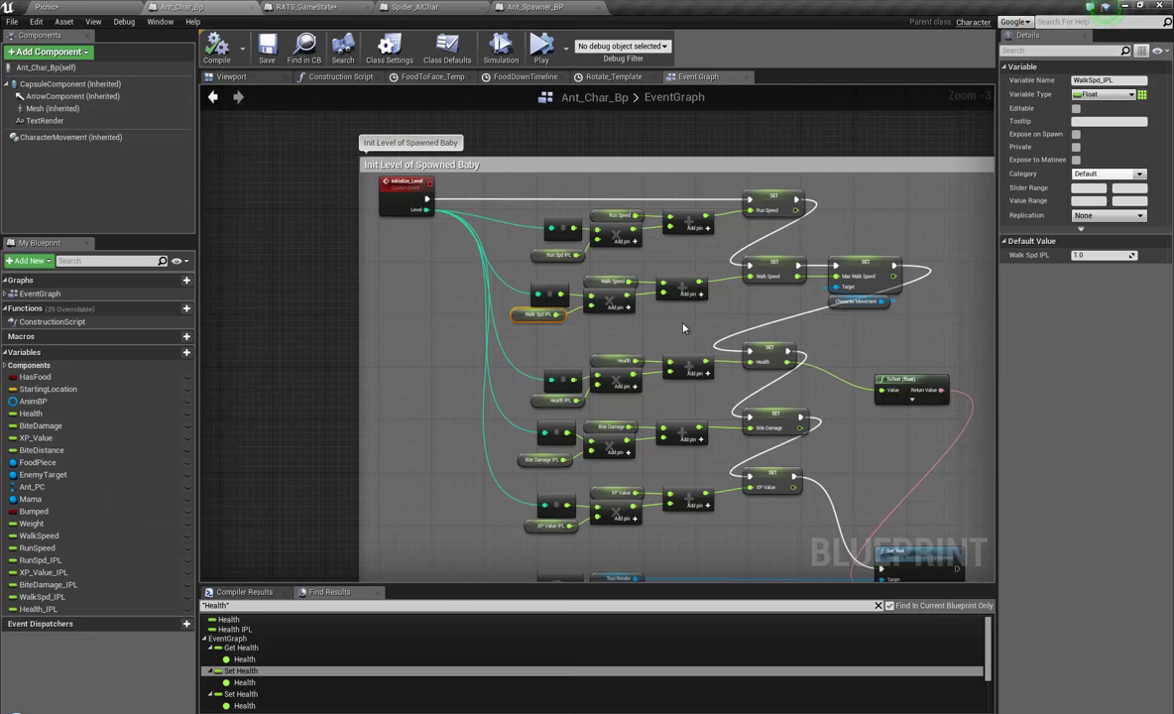
right_drag(682, 327, 613, 291)
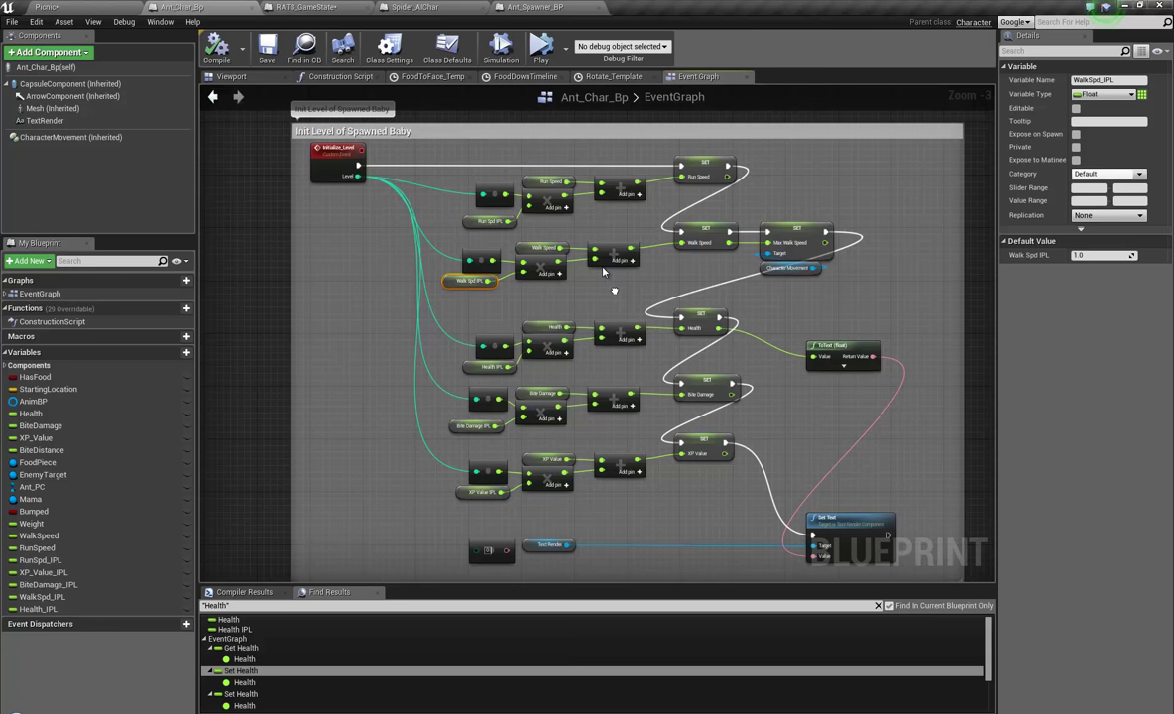
right_drag(613, 291, 607, 256)
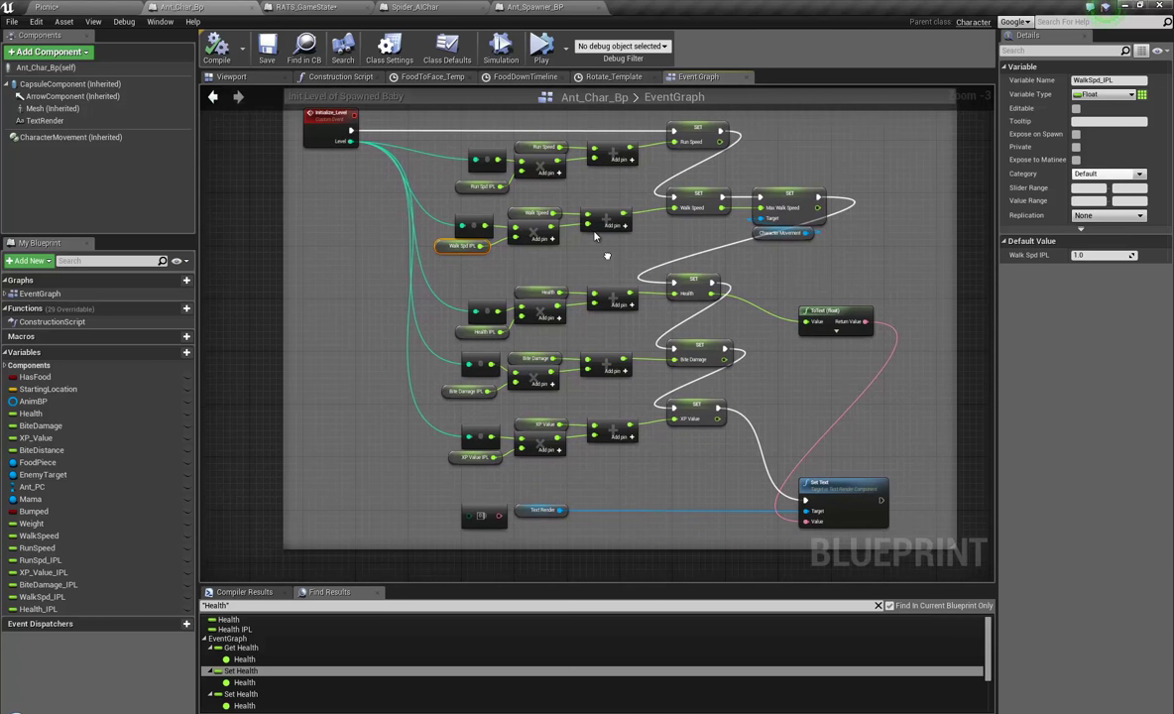
click(486, 516)
key(Delete)
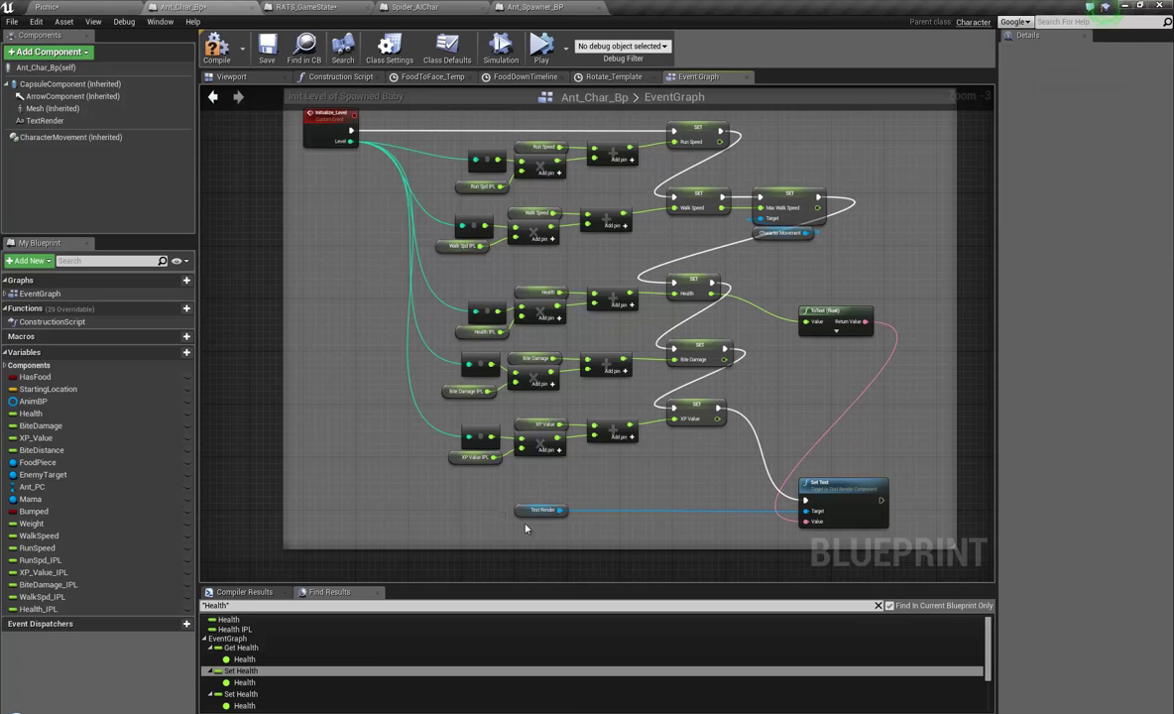
Move the Text Render reference beside the Set Text node, connect Bite Damage to the ToText value, and compile.
drag(543, 510, 722, 509)
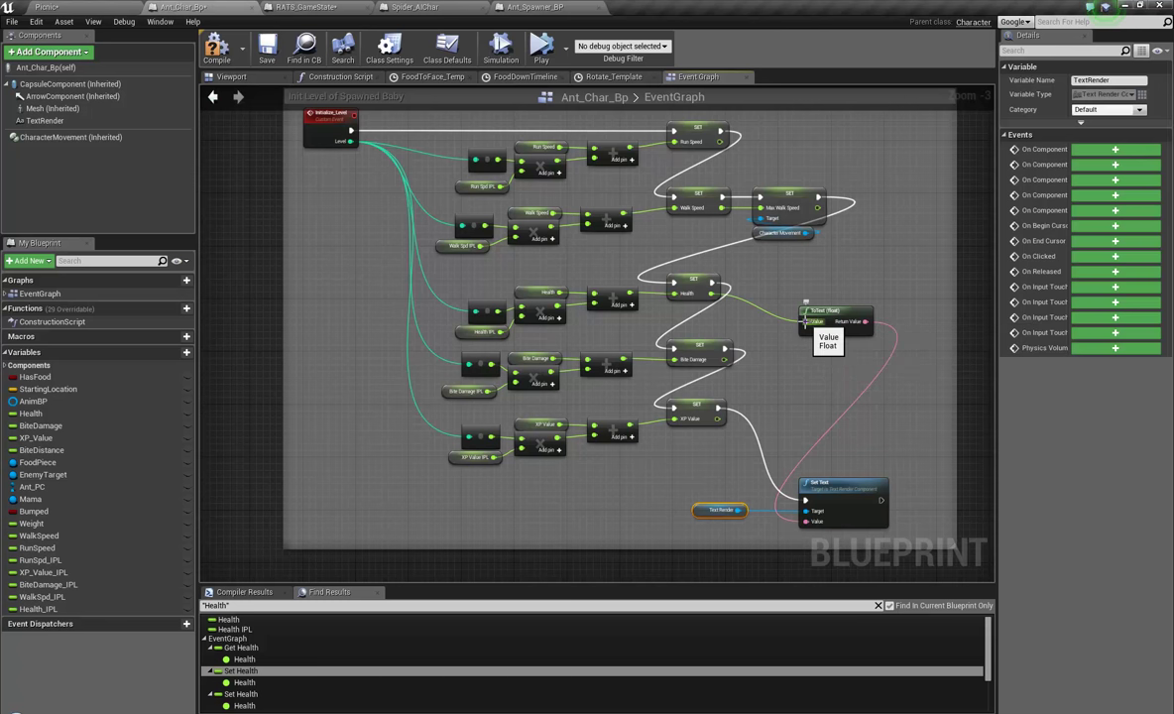
drag(805, 321, 724, 357)
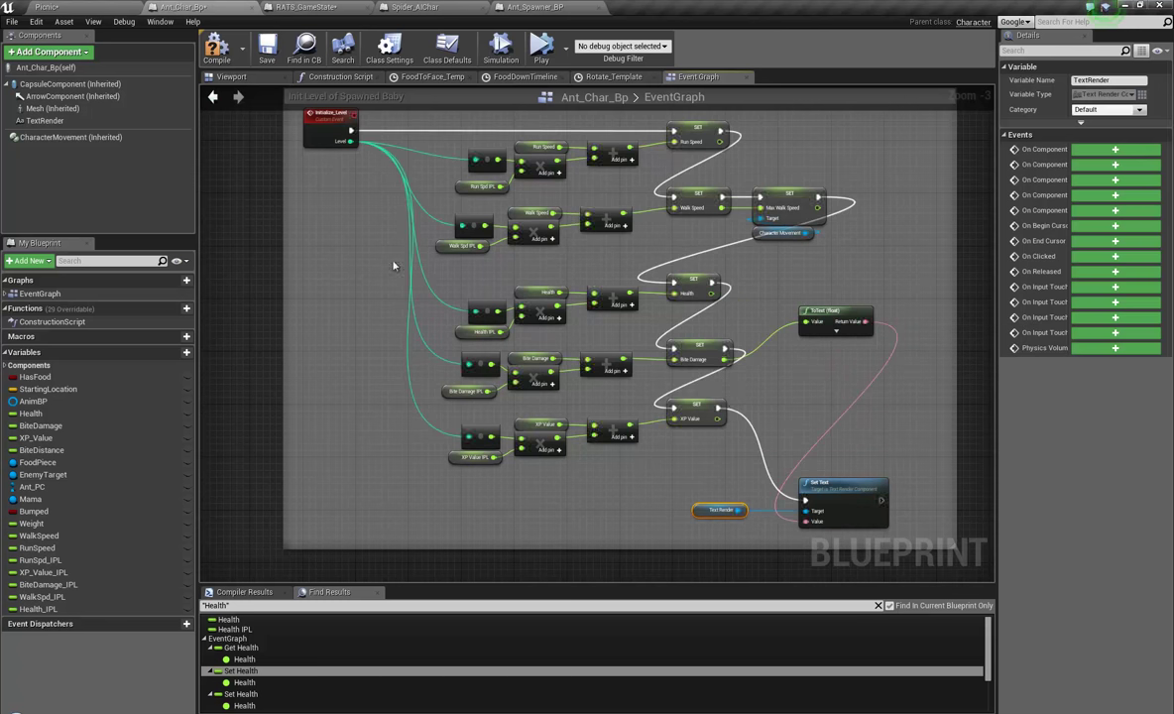
click(217, 50)
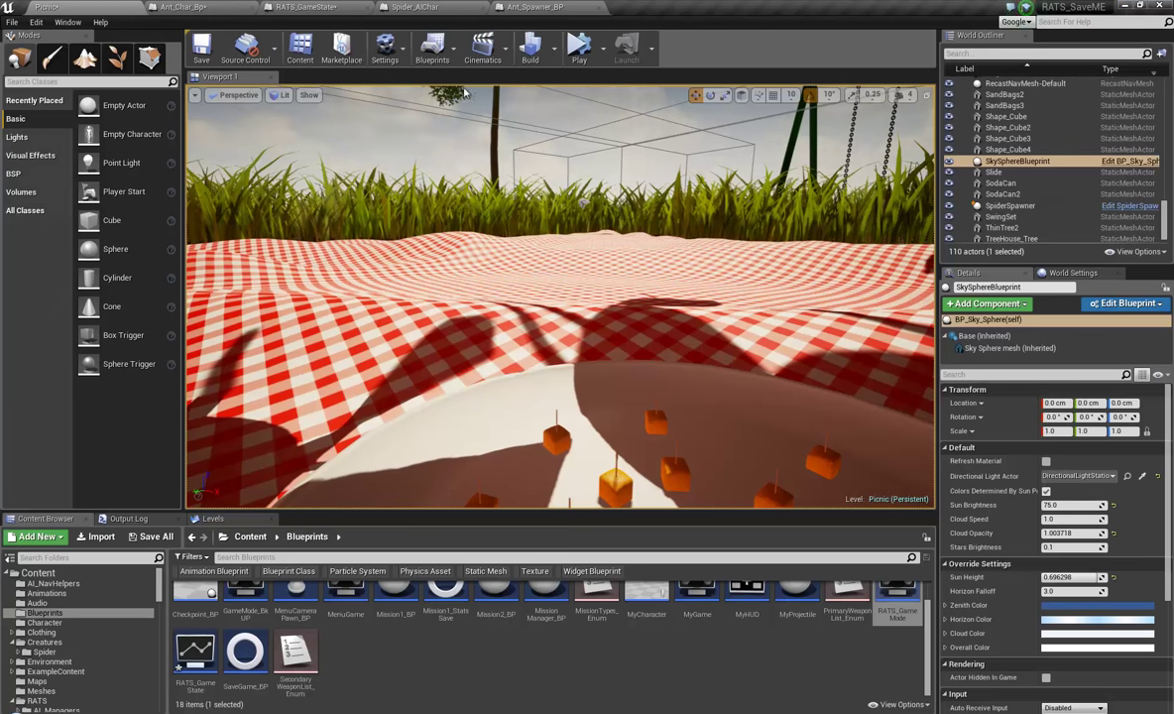
Simulate the Picnic level to check the bite damage shown above the ants, pausing to read it, and stop the simulation.
click(47, 7)
click(579, 50)
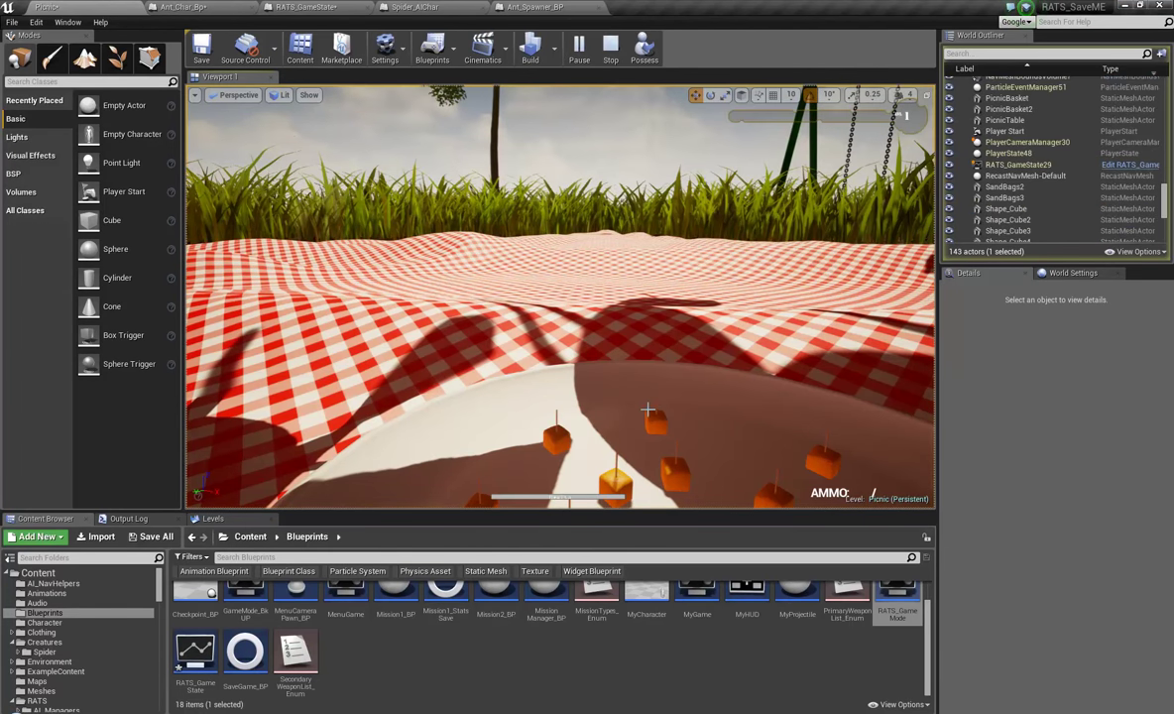
mouse_move(649, 416)
right_down()
mouse_move(695, 414)
mouse_move(649, 420)
right_up()
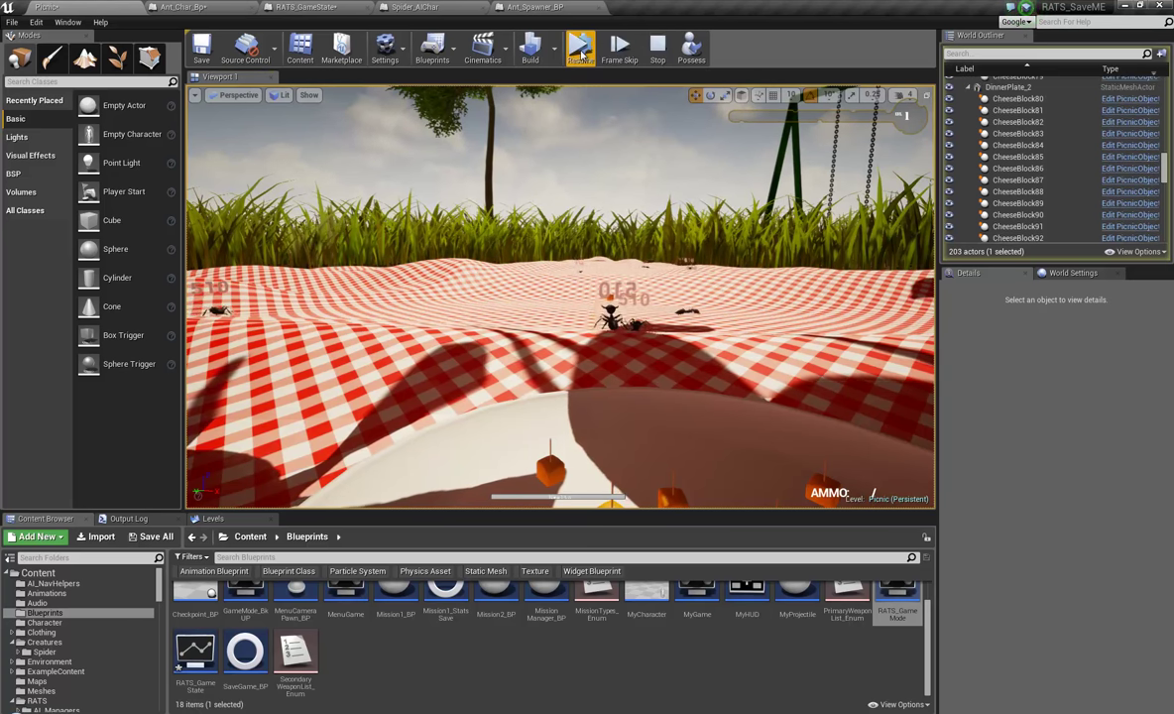
click(580, 55)
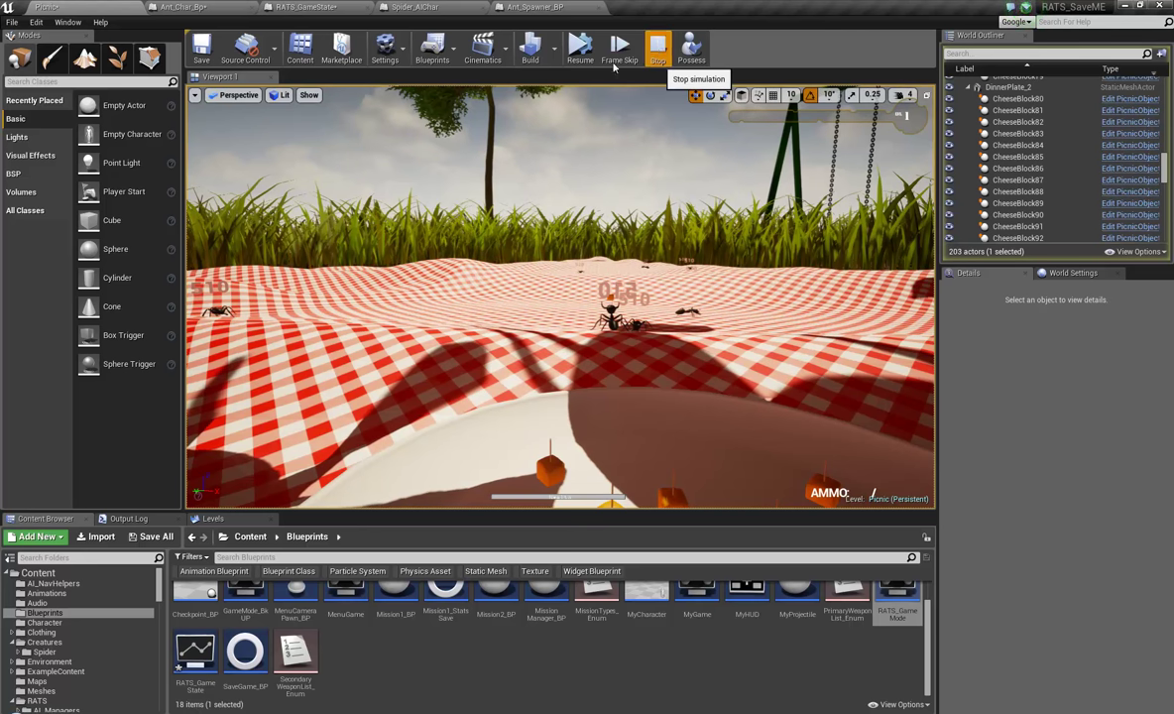
click(657, 45)
In the Ant_Char_Bp event graph, line up the ToText node with the Bite Damage setter.
click(194, 8)
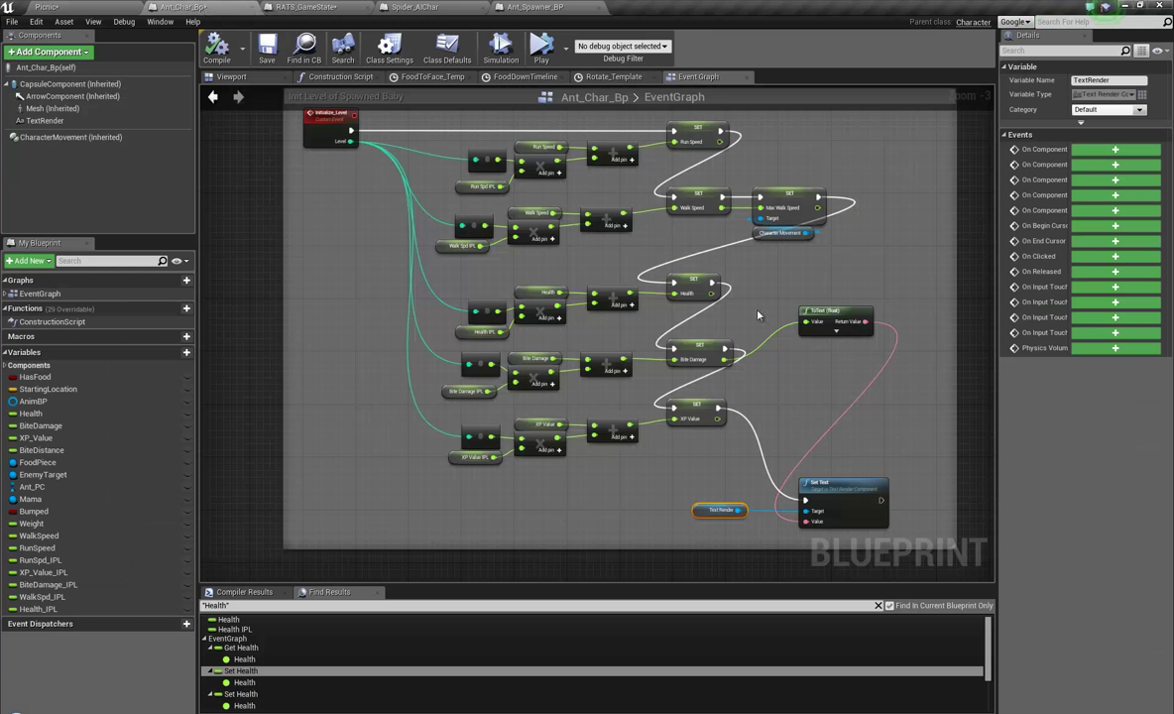
drag(855, 315, 848, 353)
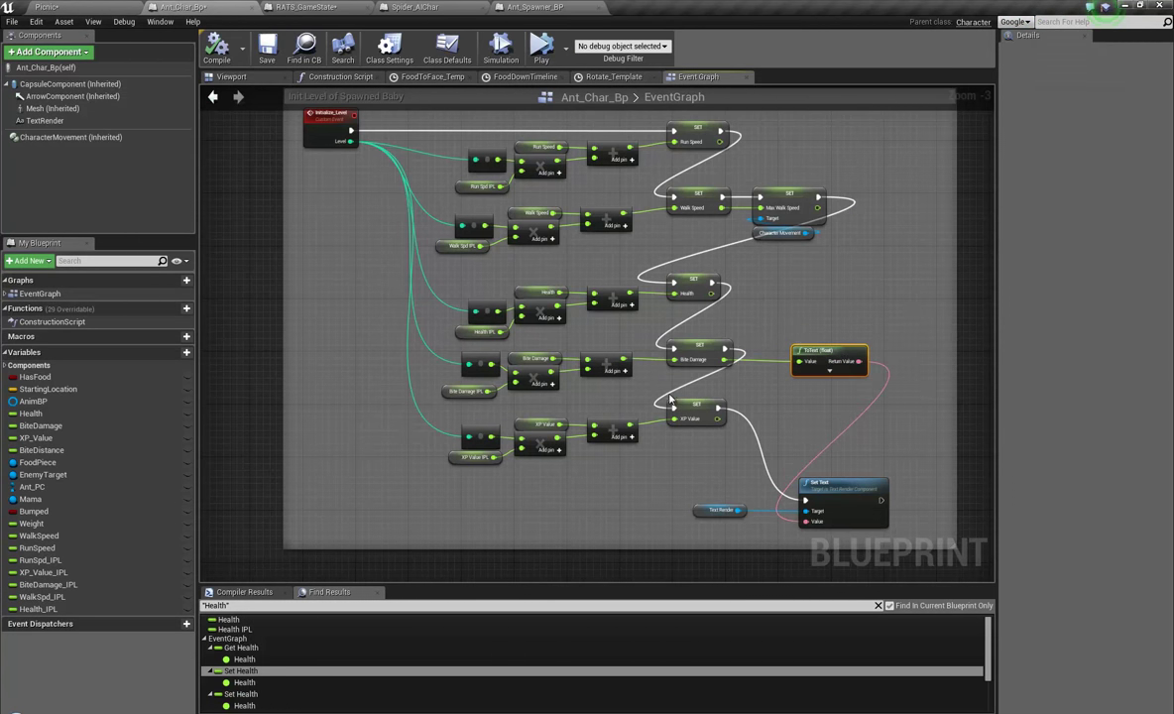
click(79, 8)
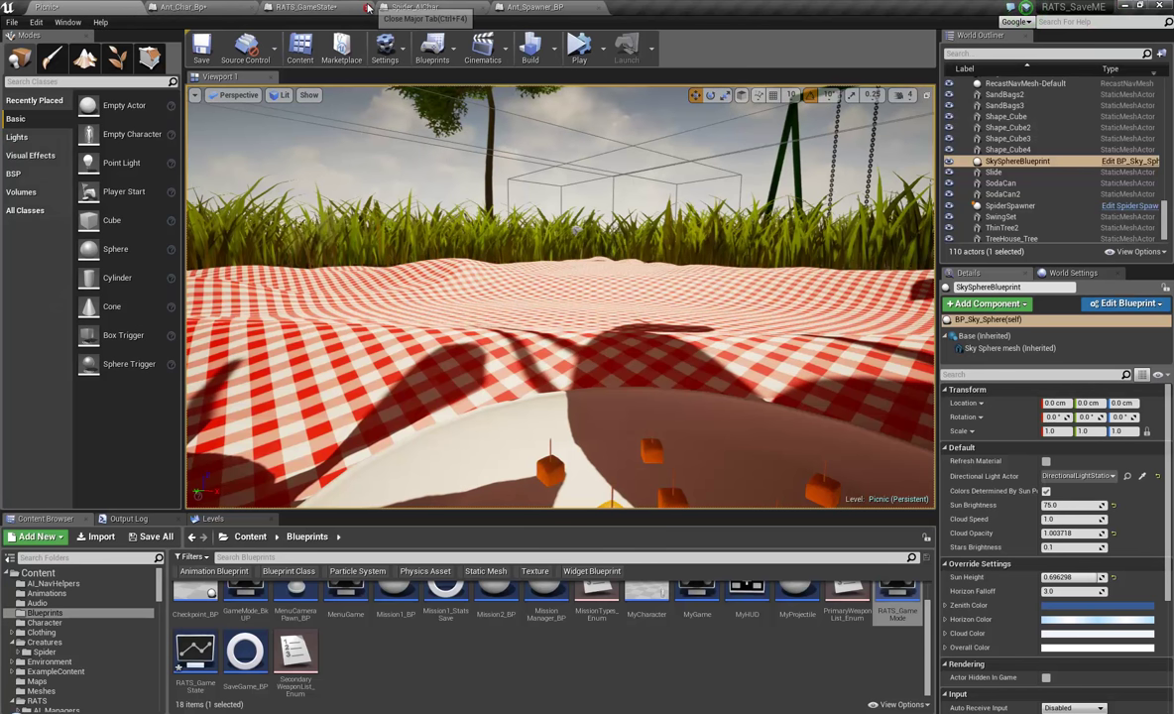
click(209, 17)
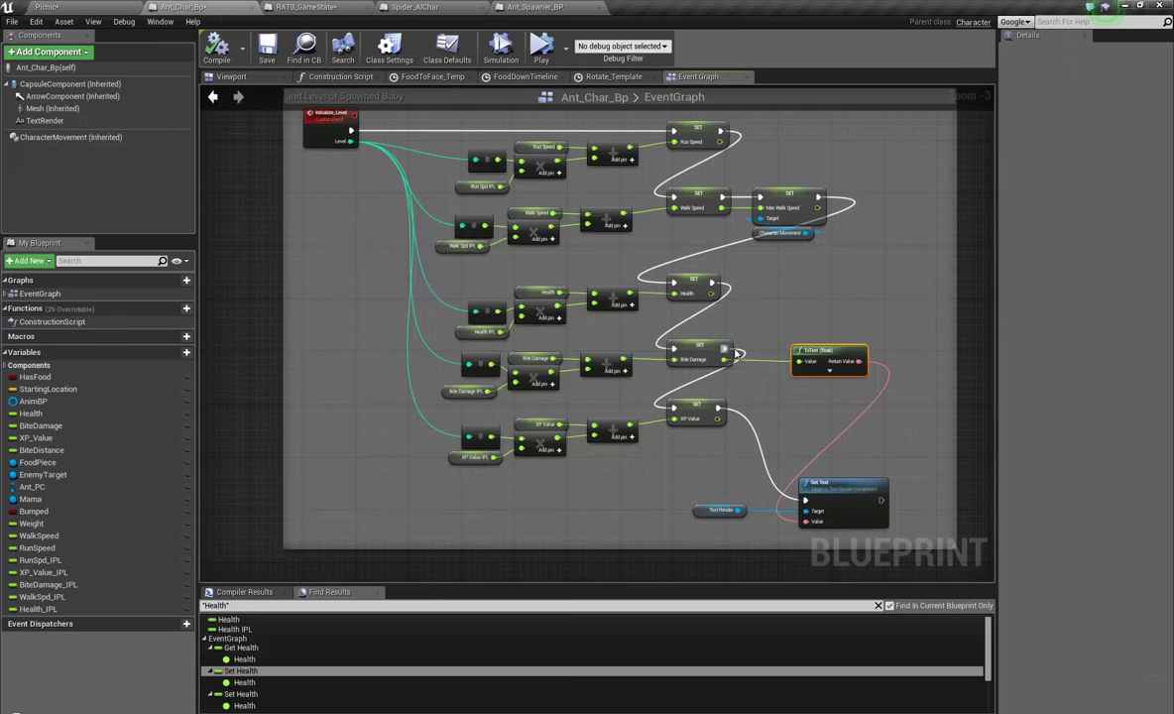
Set the default value of BiteDamage_IPL to 1.0, and compile and save the blueprint.
right_drag(778, 447, 734, 401)
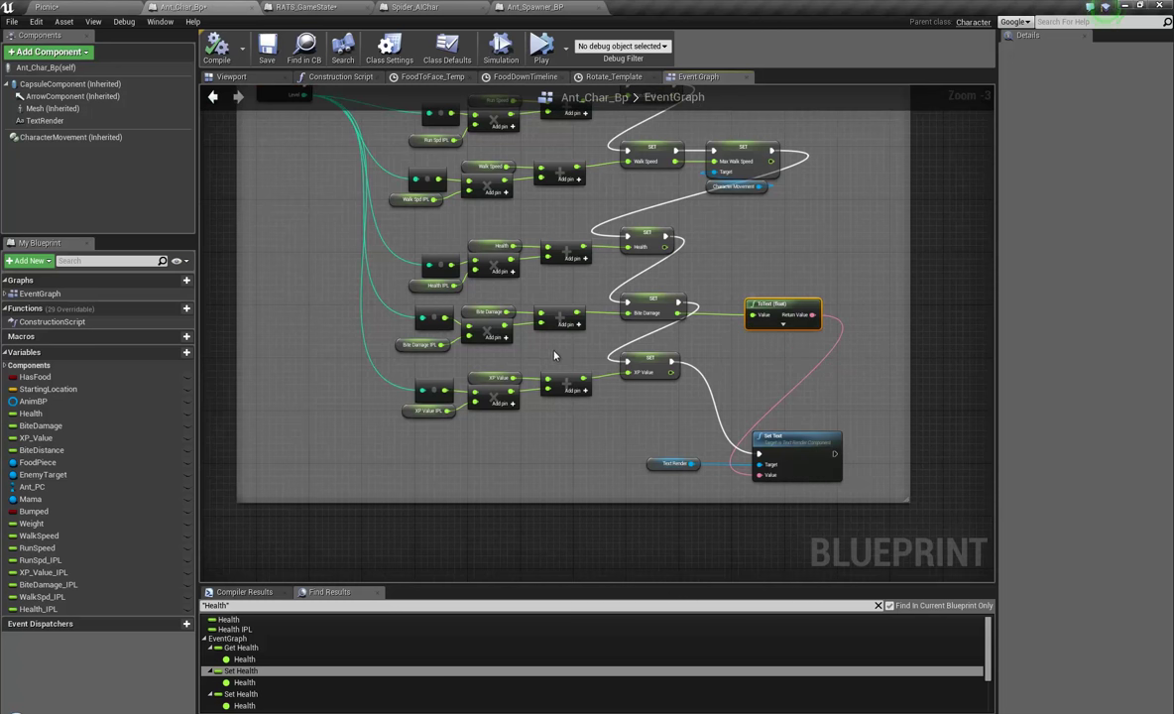
click(420, 344)
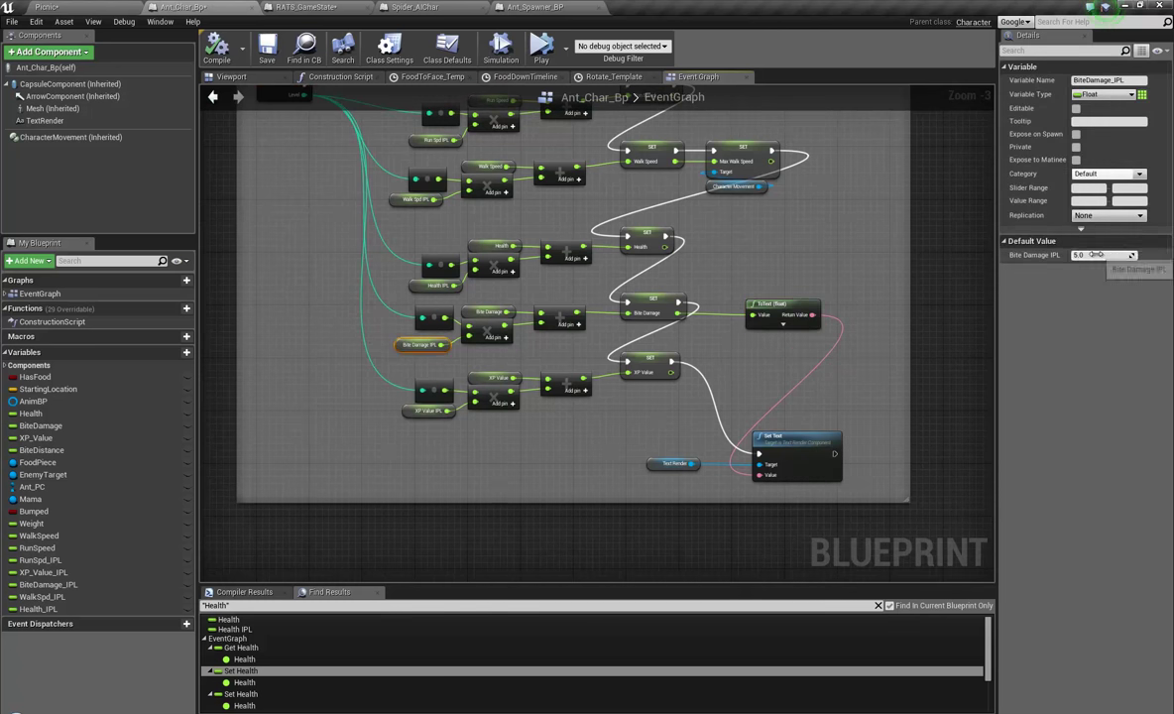
text(1)
key(Return)
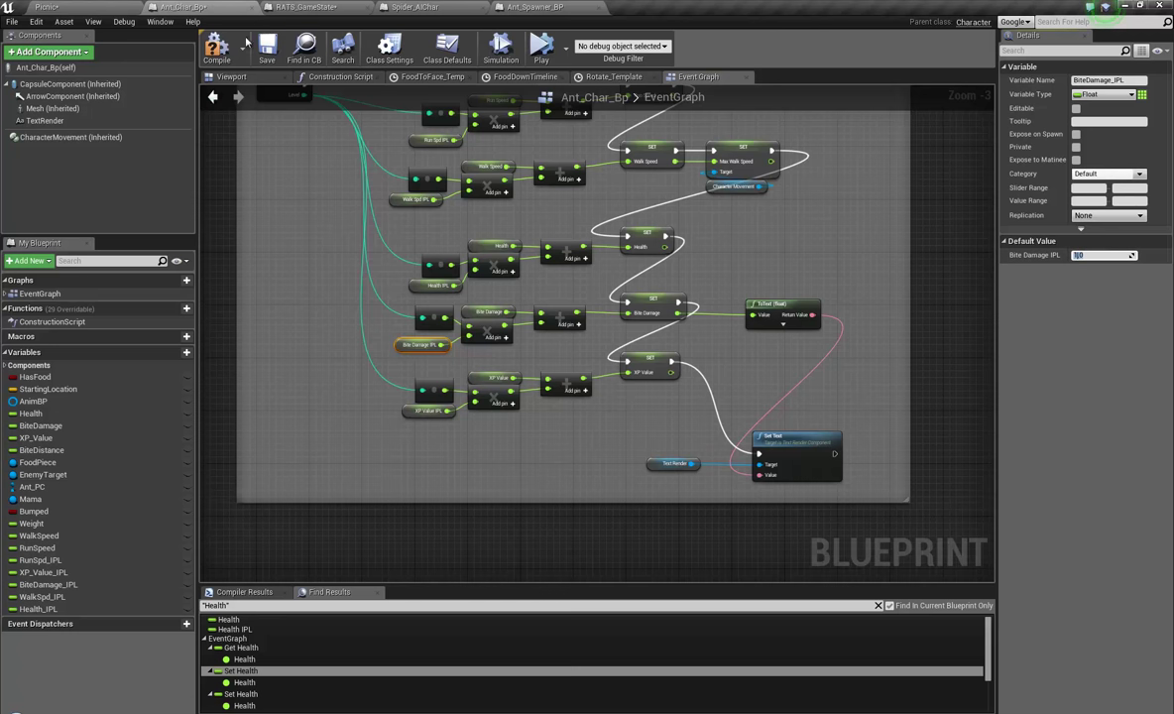
click(218, 48)
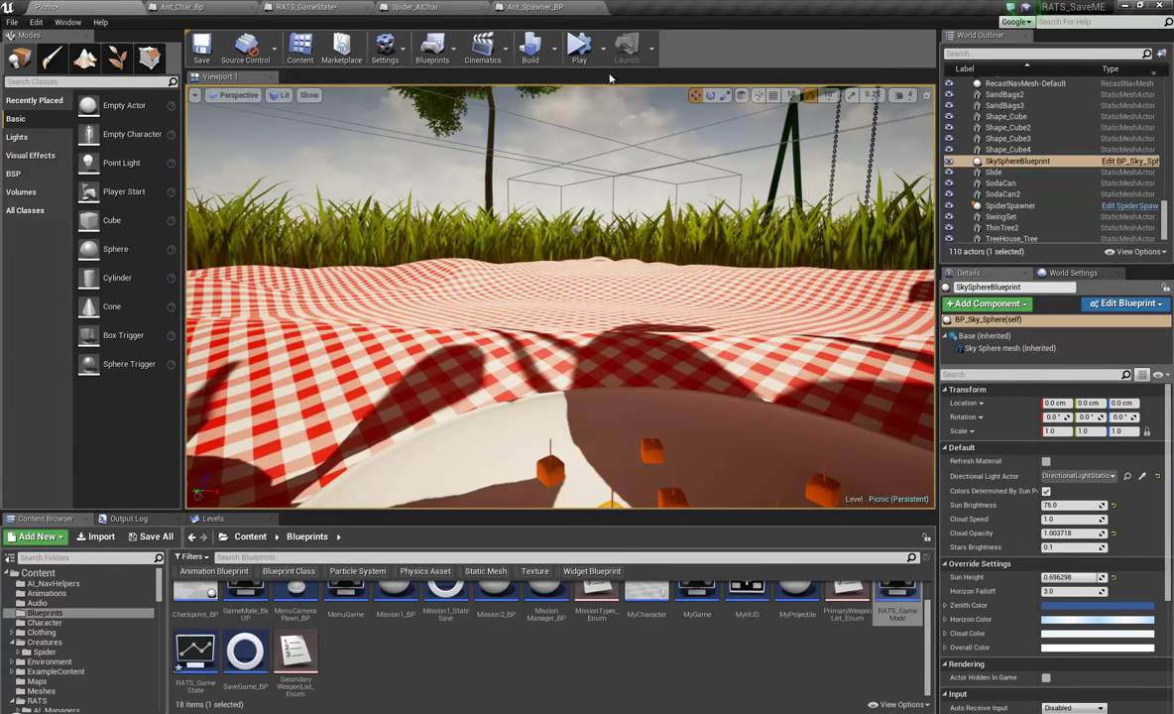
Simulate the Picnic level again, pause it, and move in close to an ant to read its bite damage text.
click(579, 48)
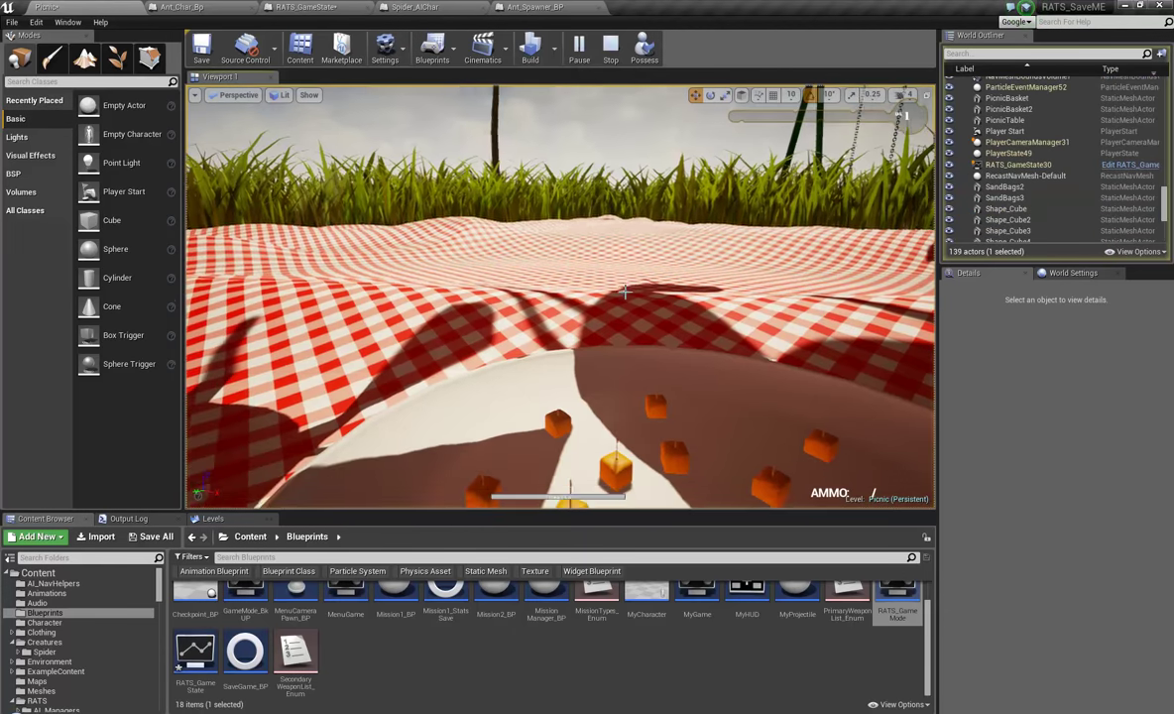
key(w)
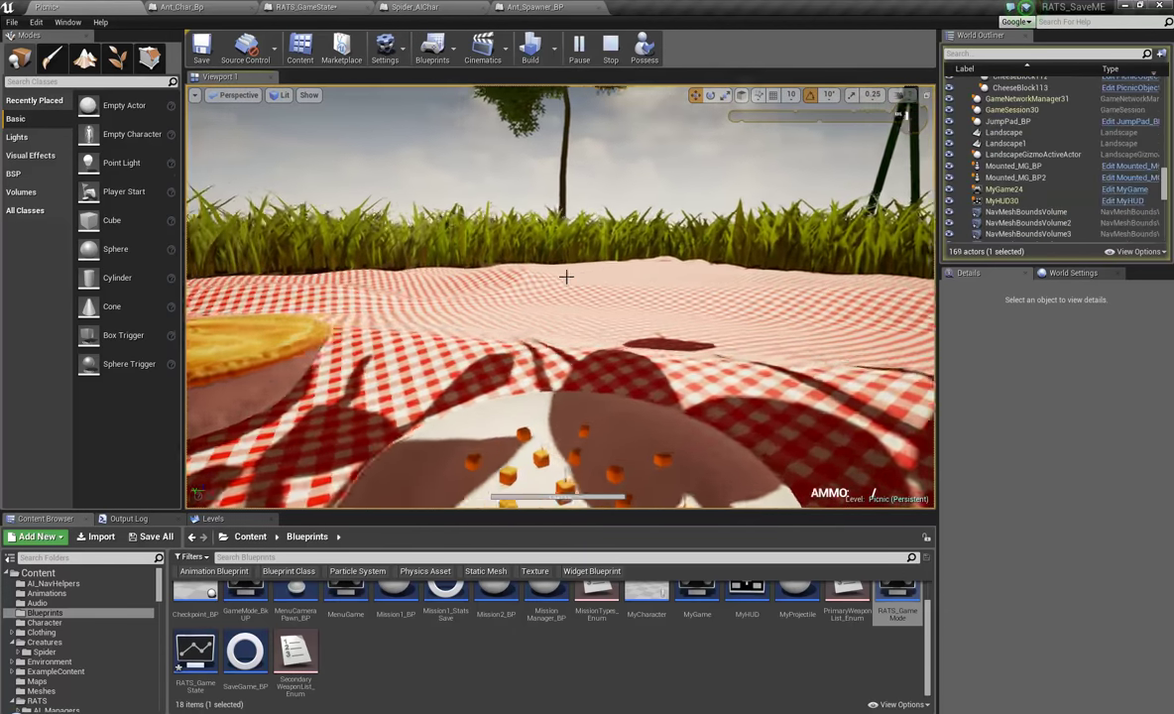
right_drag(373, 278, 756, 234)
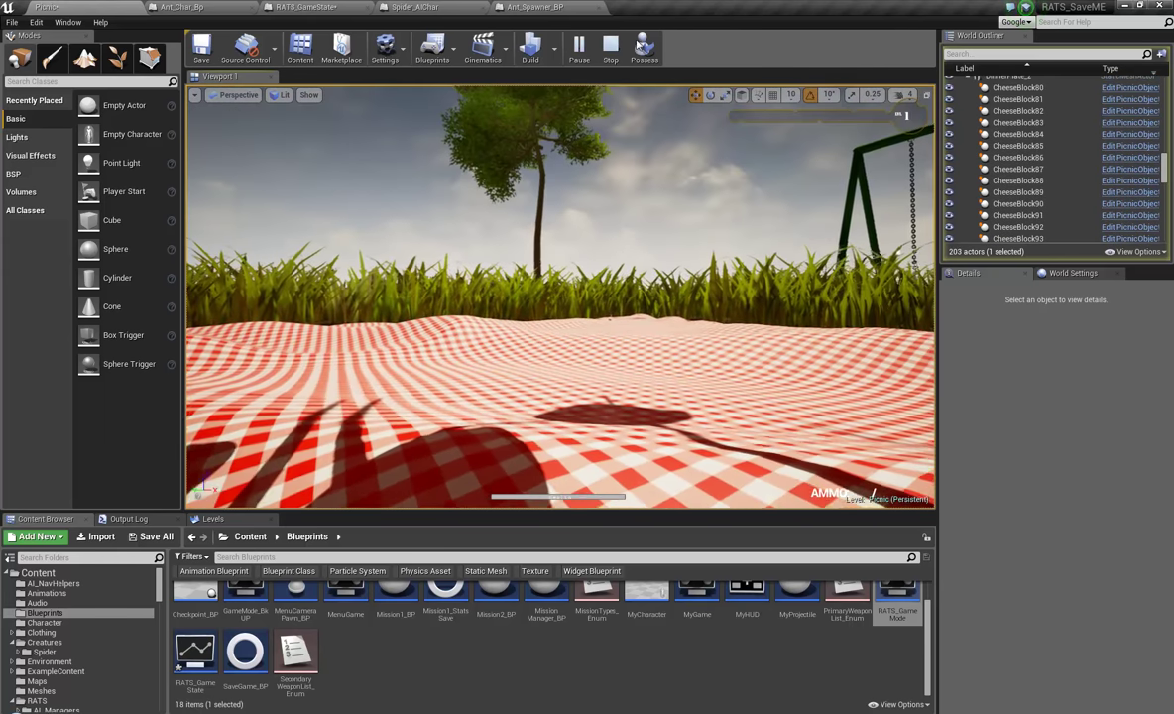
click(578, 46)
key(w)
right_drag(590, 349, 646, 412)
key(w)
key(s)
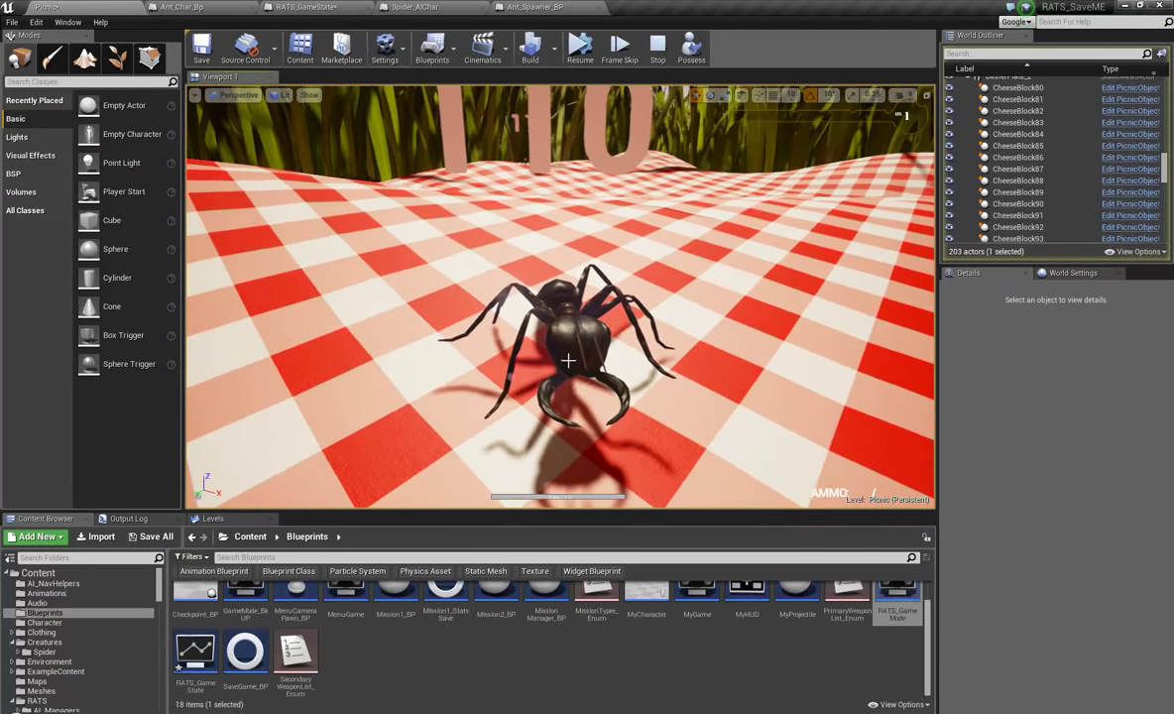
Resume the Picnic simulation with one ant selected, watch the ants move around the blanket, and stop the simulation.
click(564, 343)
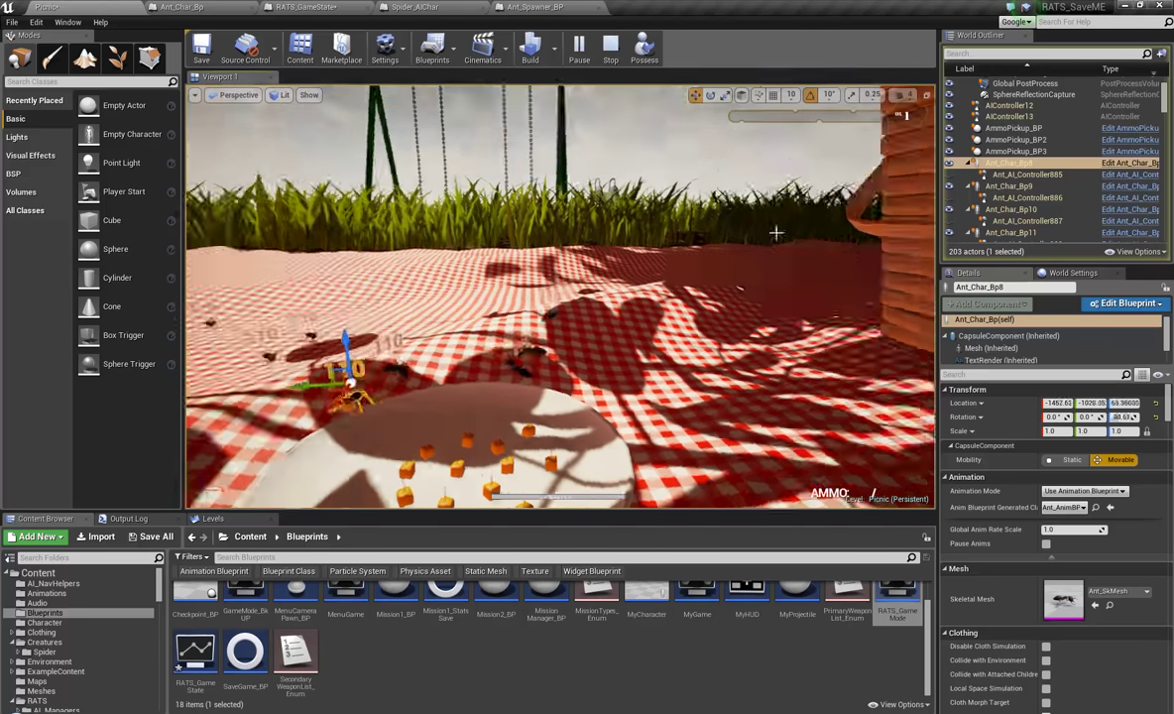
right_drag(776, 232, 795, 232)
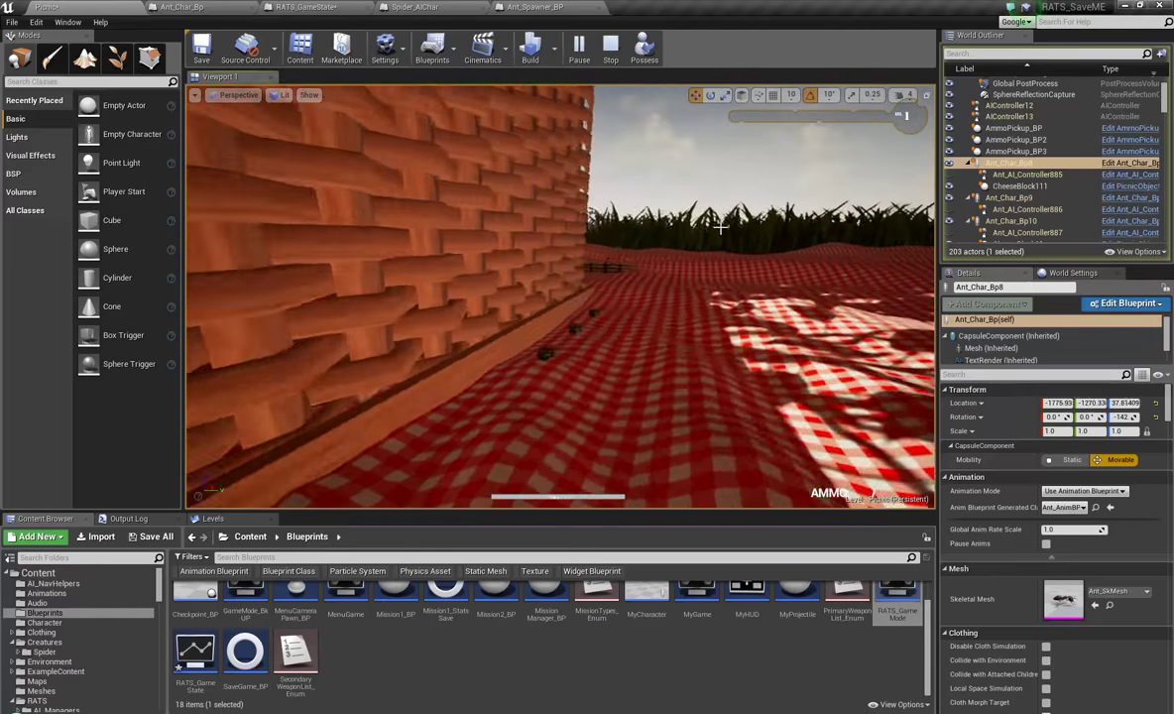
right_drag(720, 227, 932, 210)
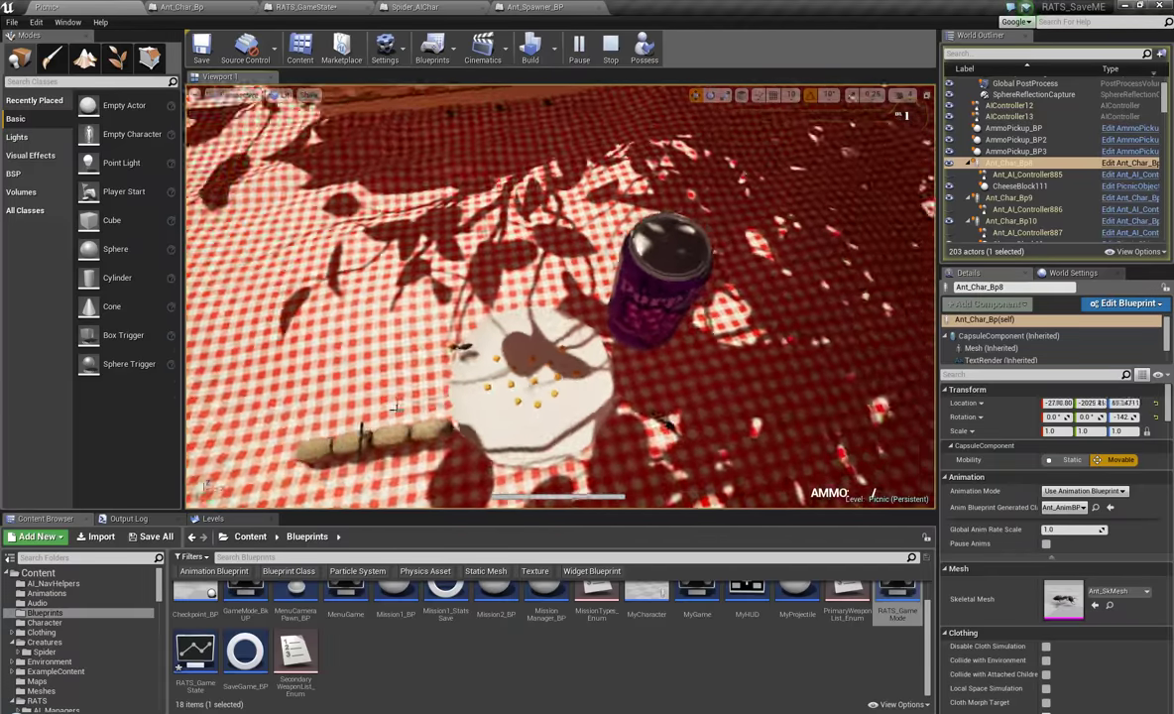
right_drag(394, 407, 670, 170)
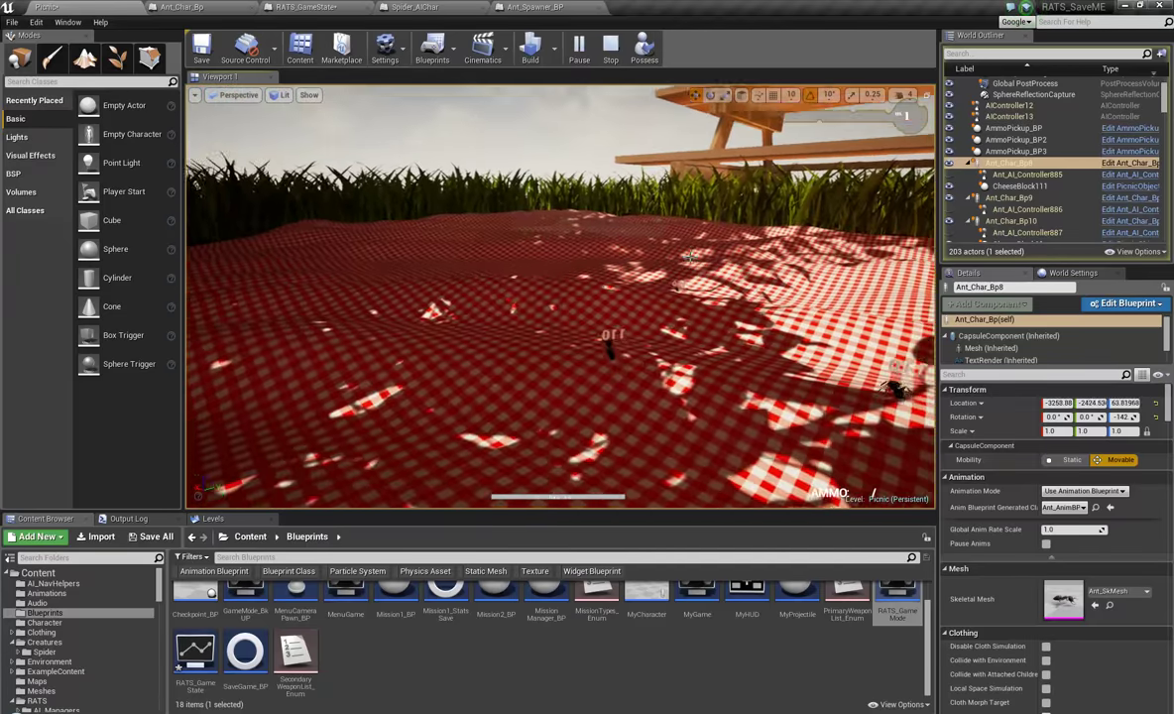
right_drag(690, 258, 539, 306)
right_drag(628, 278, 652, 279)
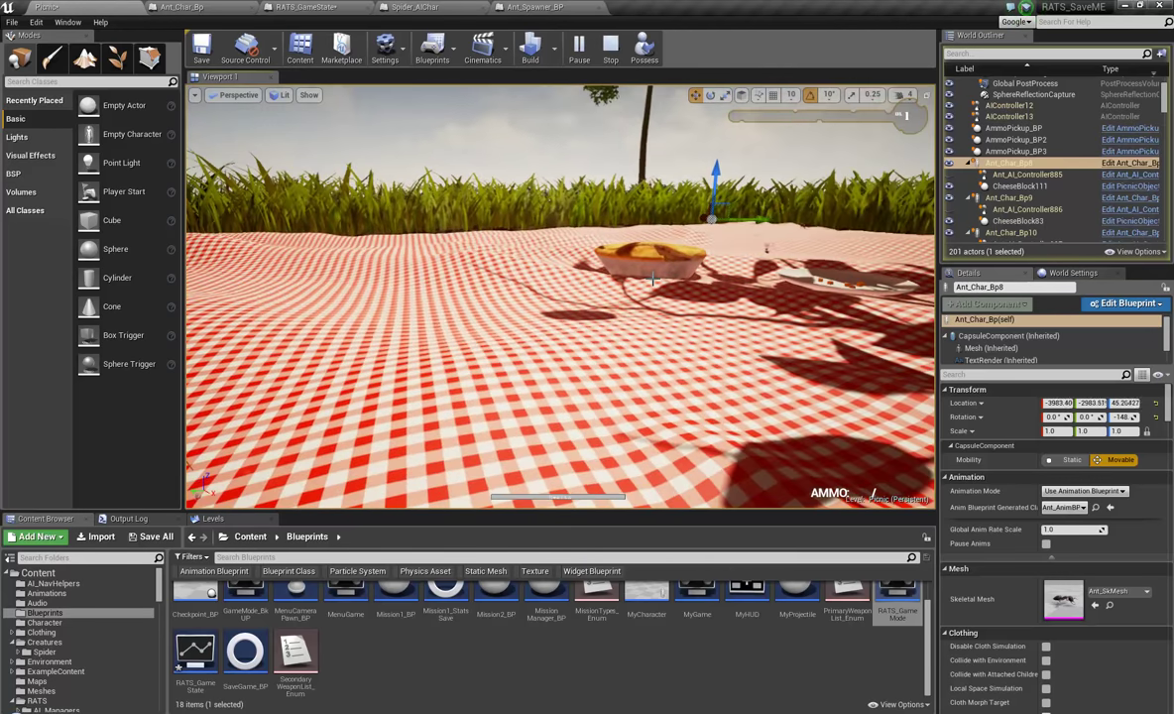
click(611, 60)
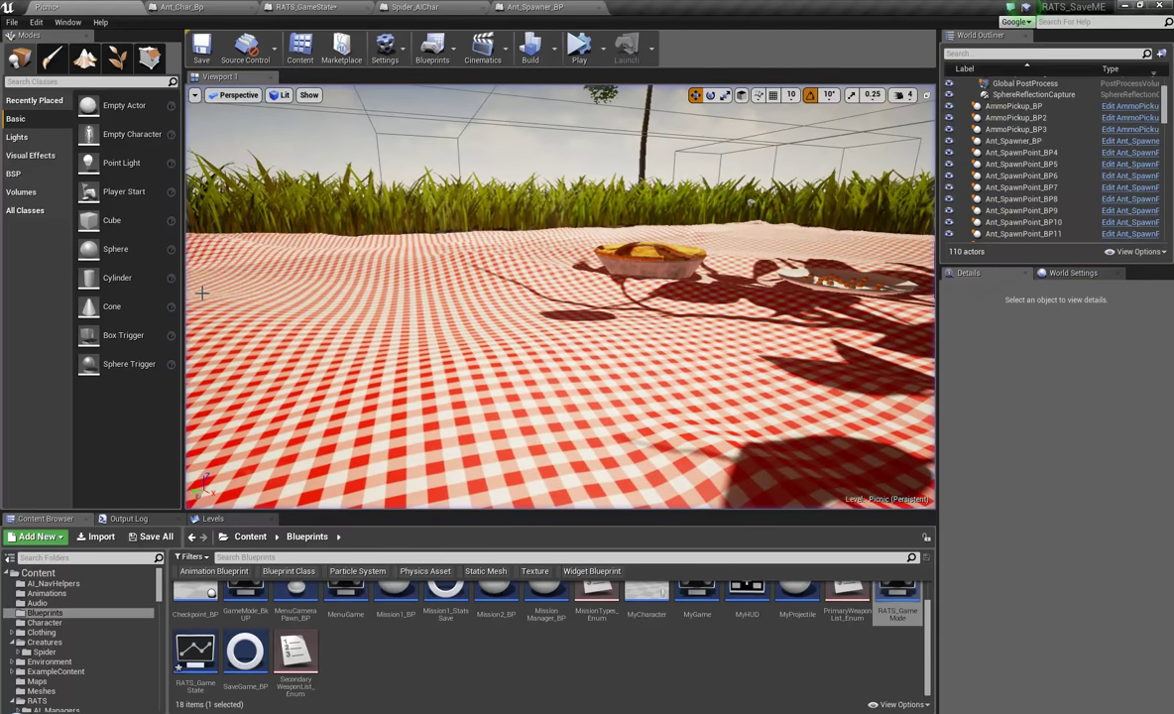
Search the whole Content folder for "tower" and place the ObservationTower static mesh on the picnic blanket near the pie.
click(292, 556)
text(tower)
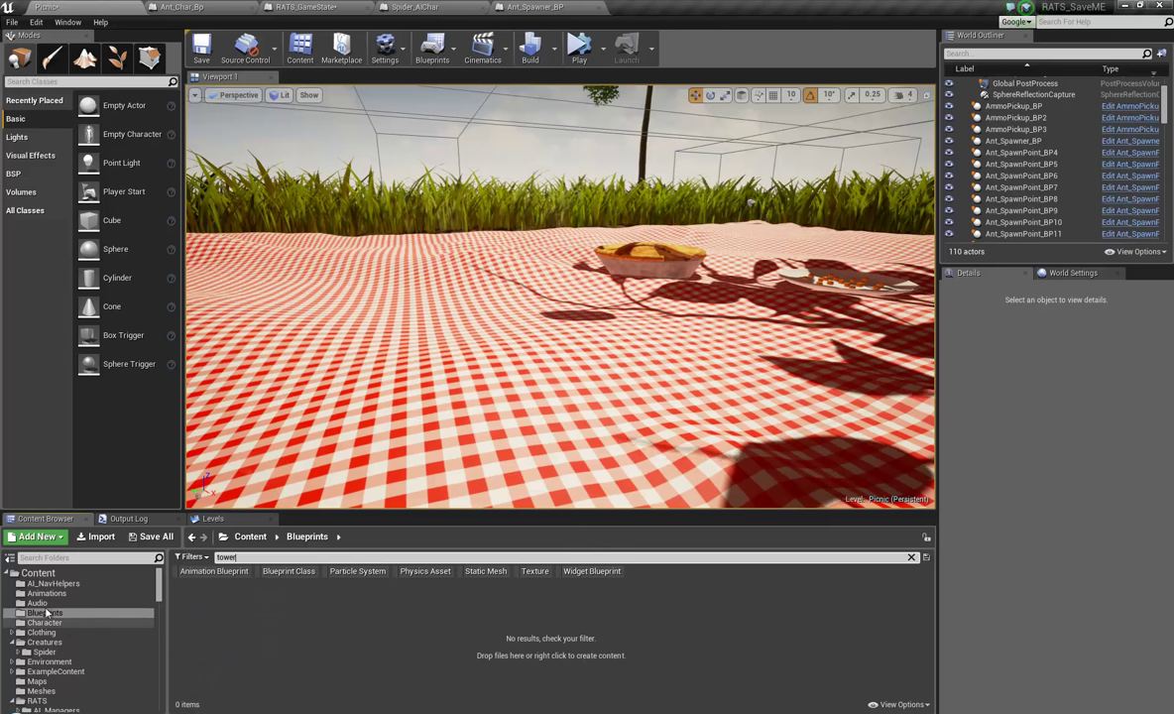
click(37, 573)
click(547, 600)
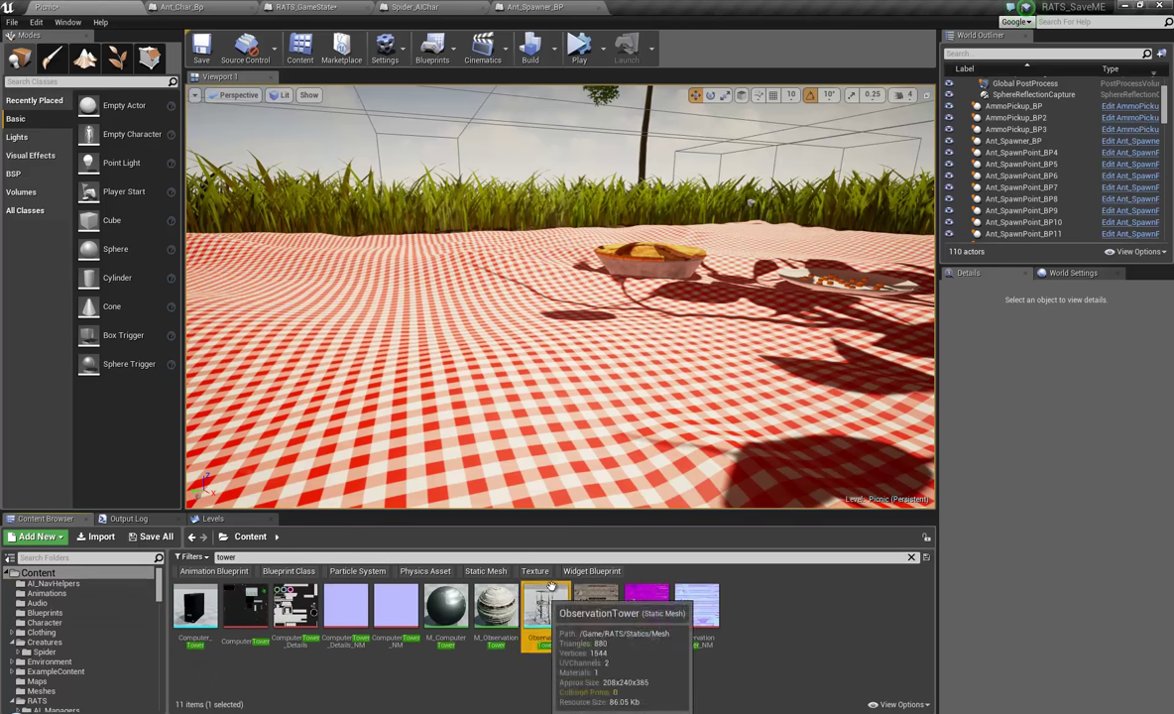
drag(551, 586, 516, 360)
Lower the observation tower to a Z location of about 4.76 so its legs sit on the blanket.
right_drag(642, 314, 718, 332)
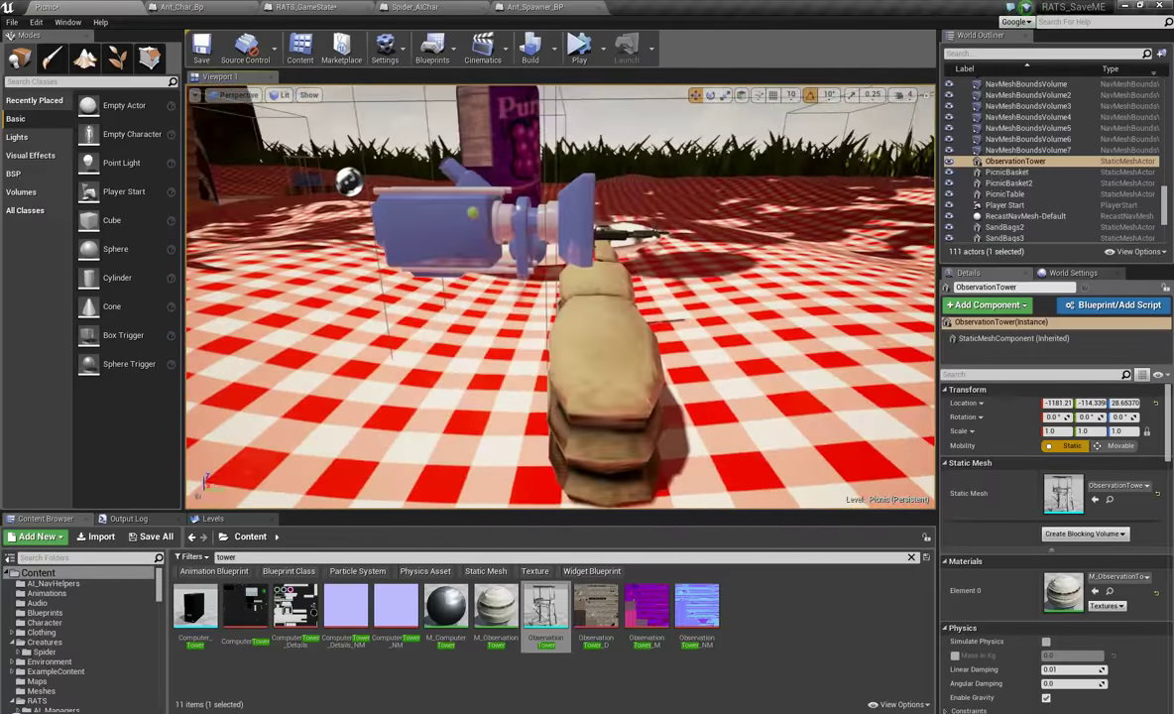
right_drag(812, 269, 897, 309)
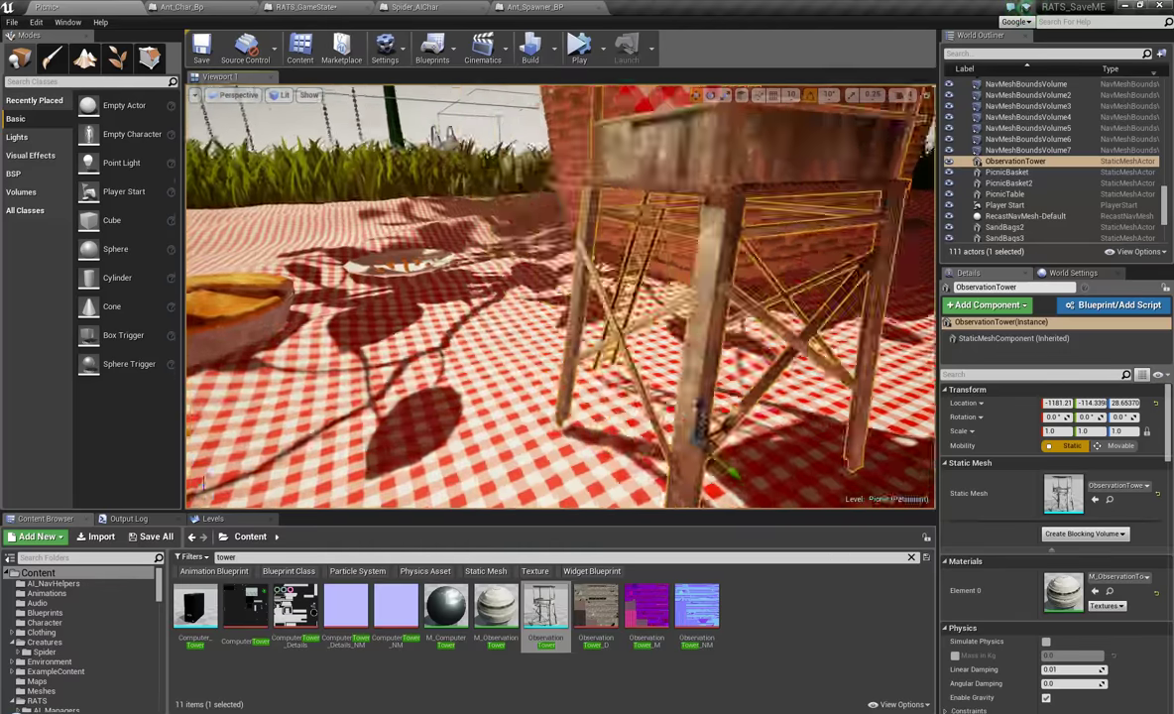
mouse_move(560, 298)
right_down()
mouse_move(470, 322)
mouse_move(555, 332)
mouse_move(560, 303)
right_up()
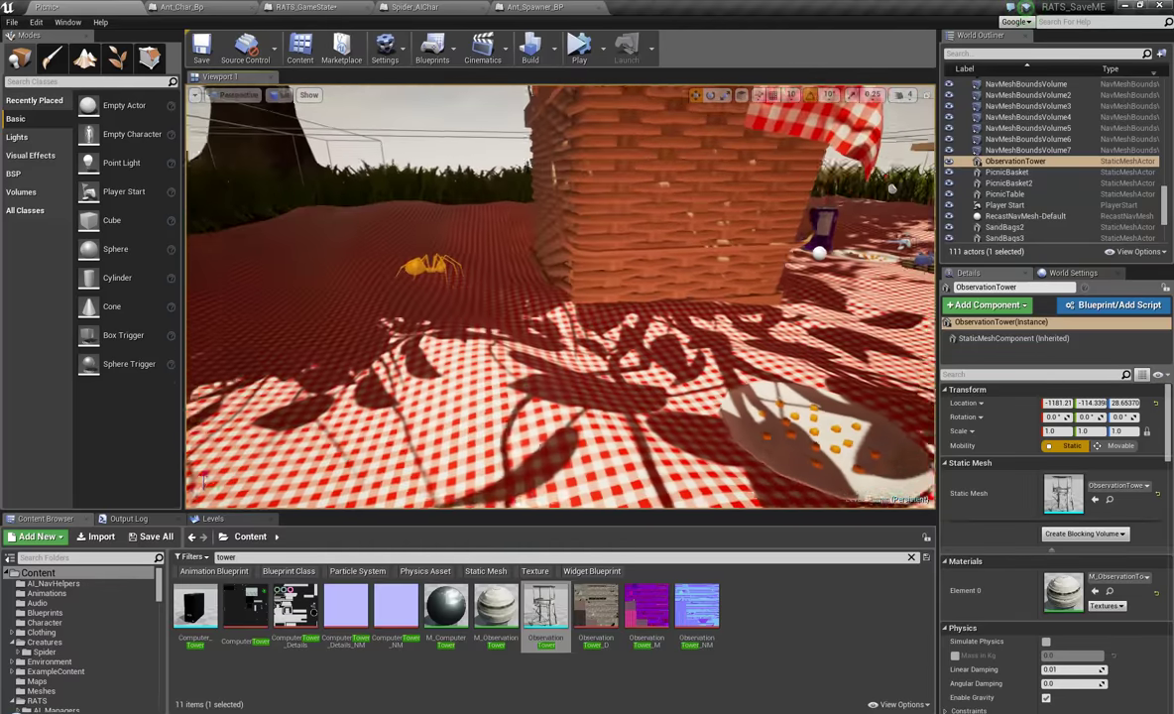
drag(761, 159, 756, 148)
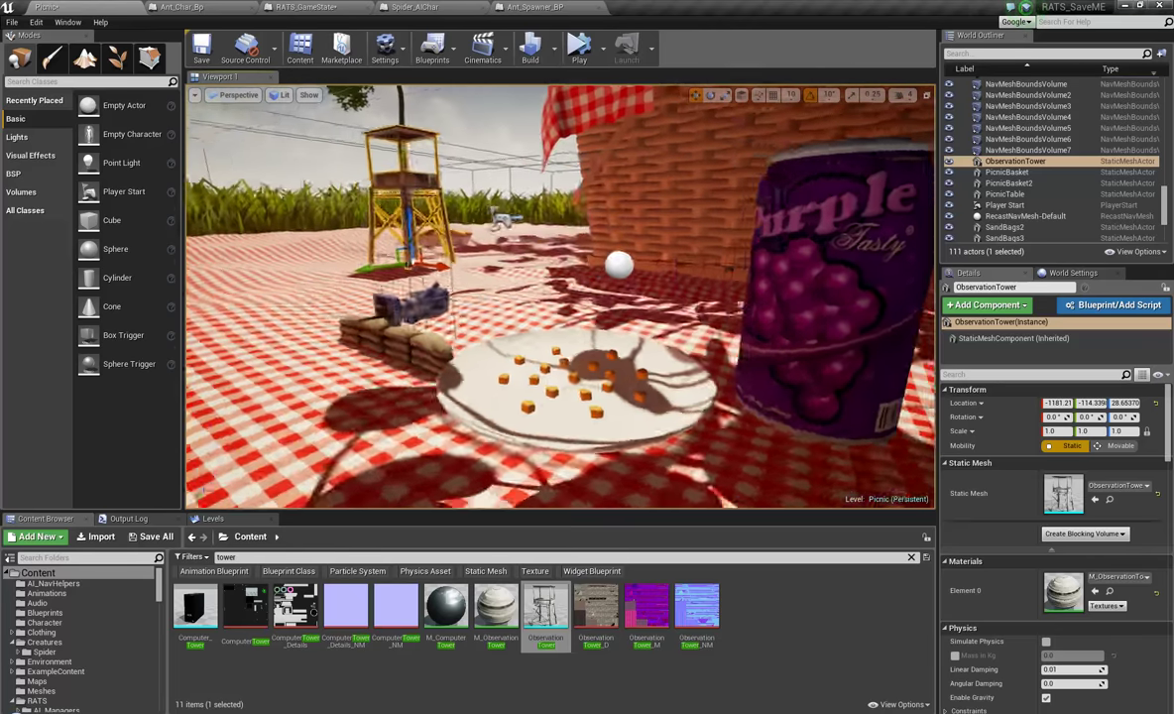
right_drag(560, 297, 559, 332)
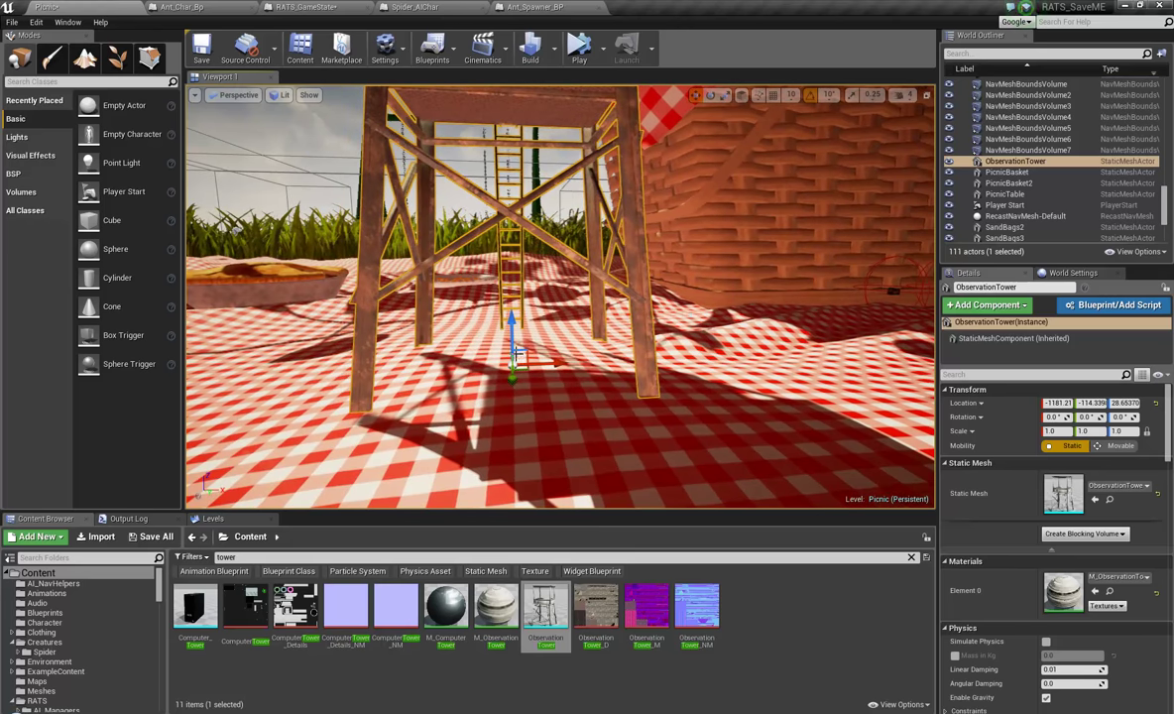
drag(514, 317, 537, 362)
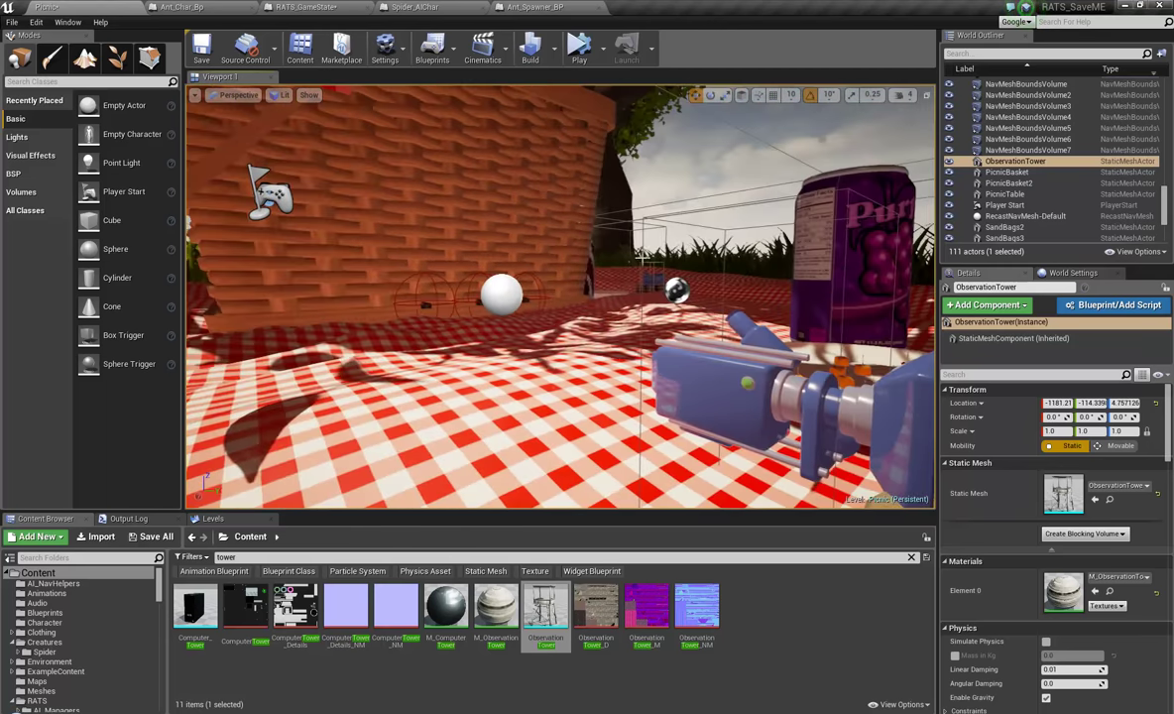
Survey the Picnic level's open blanket areas and the sandbag walls beside the turrets and cheese plates.
key(f)
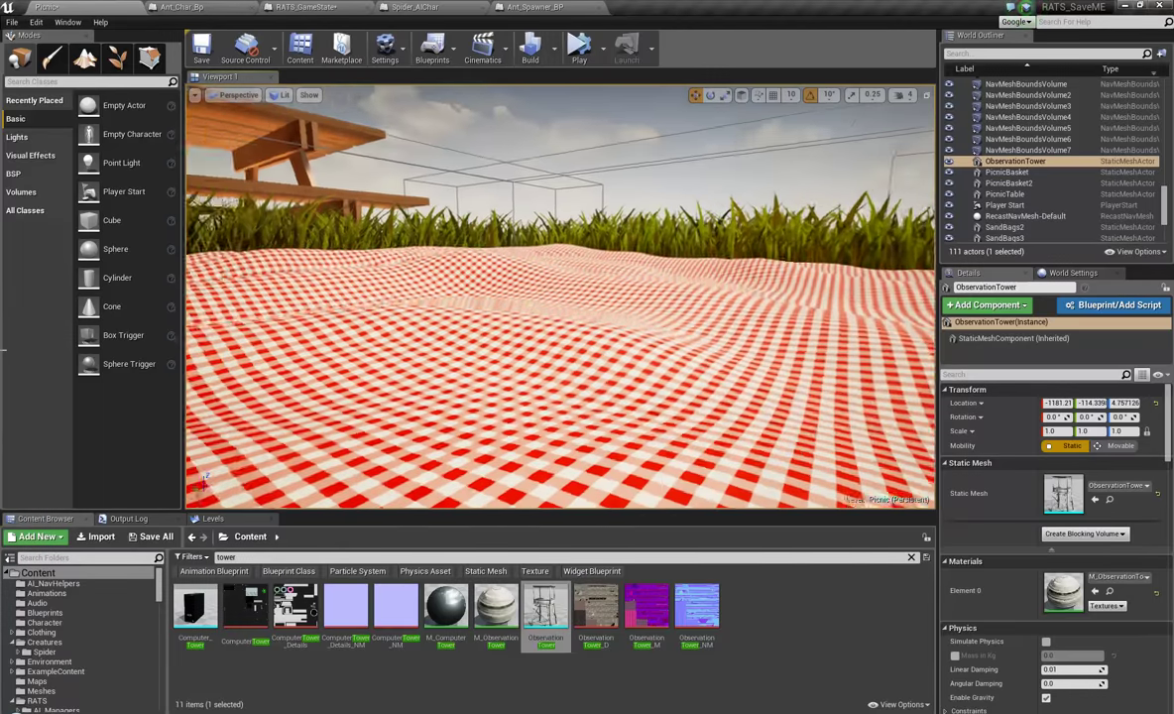
right_drag(578, 316, 654, 309)
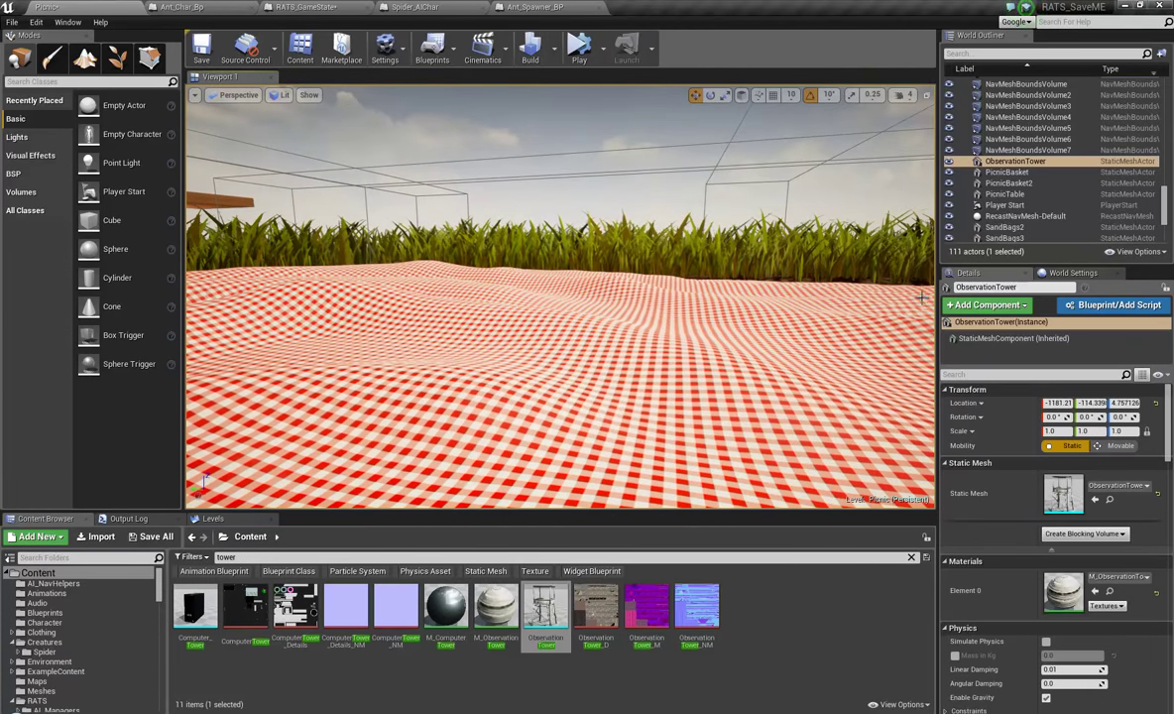
key(f)
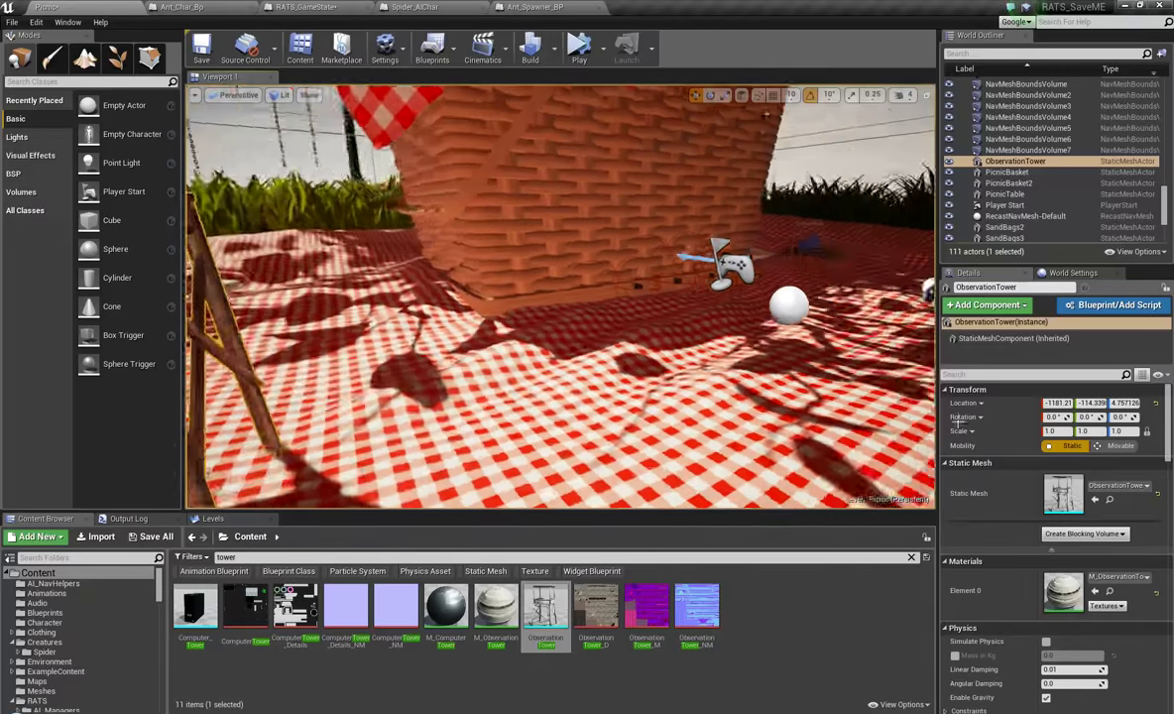
right_drag(958, 423, 714, 339)
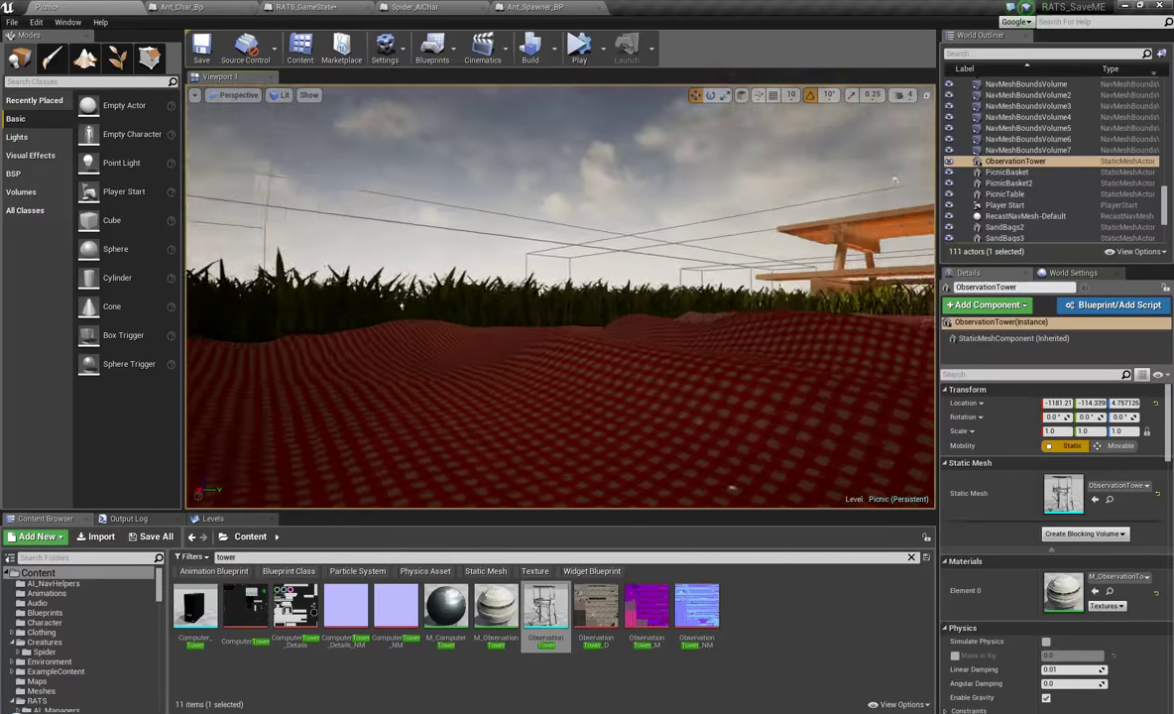
right_drag(714, 339, 715, 339)
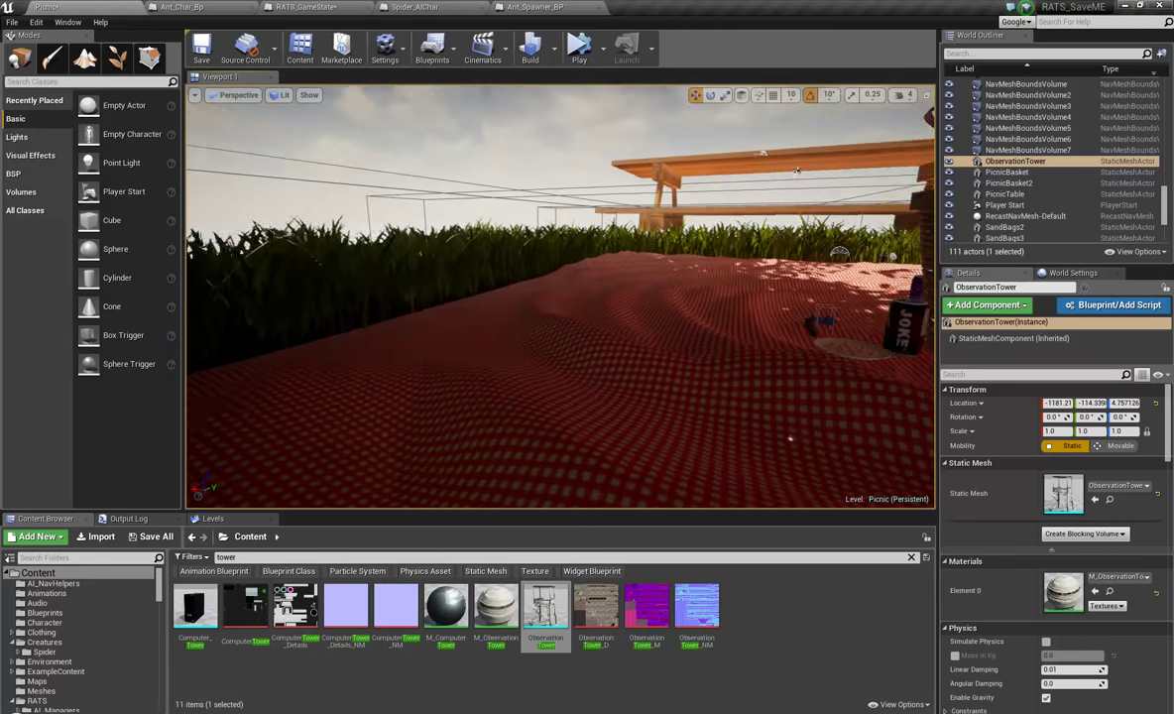
right_drag(348, 310, 428, 123)
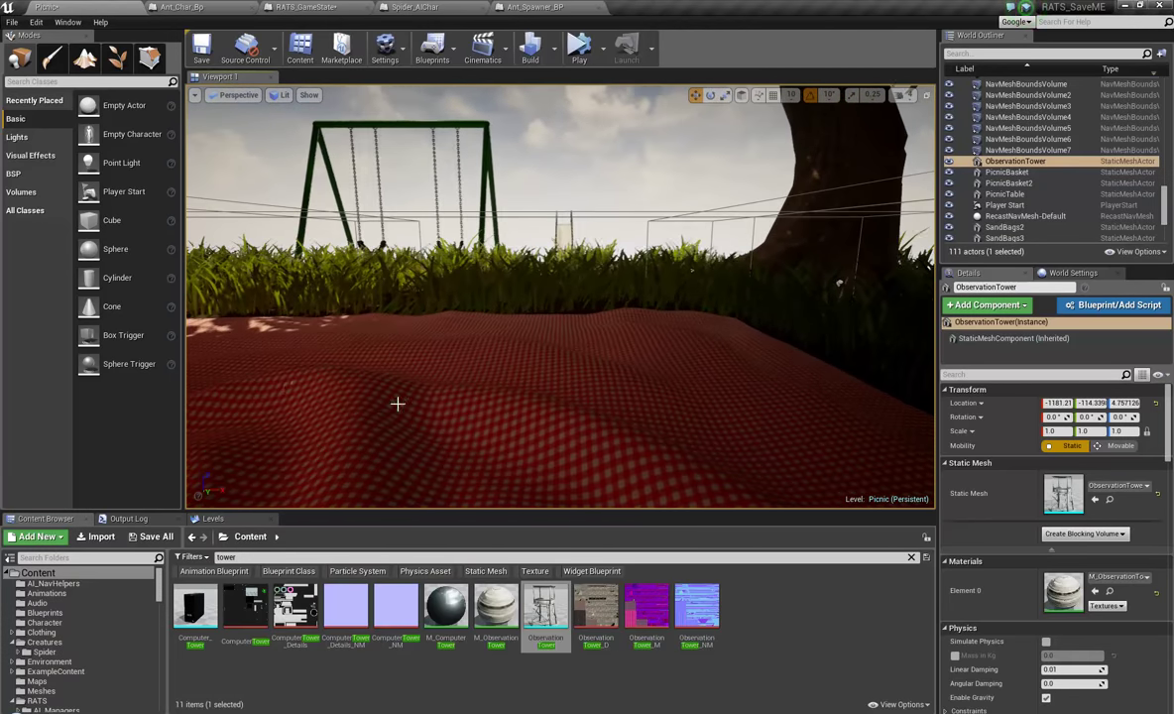
right_drag(398, 403, 3, 424)
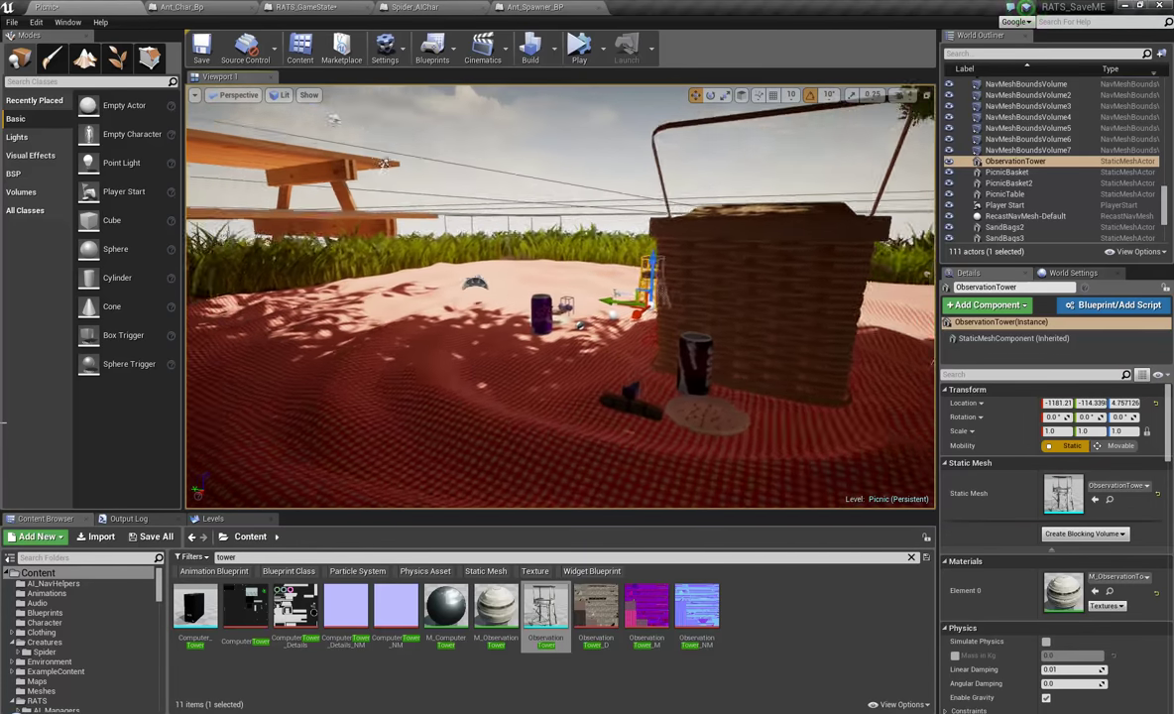
right_drag(3, 473, 680, 539)
click(504, 238)
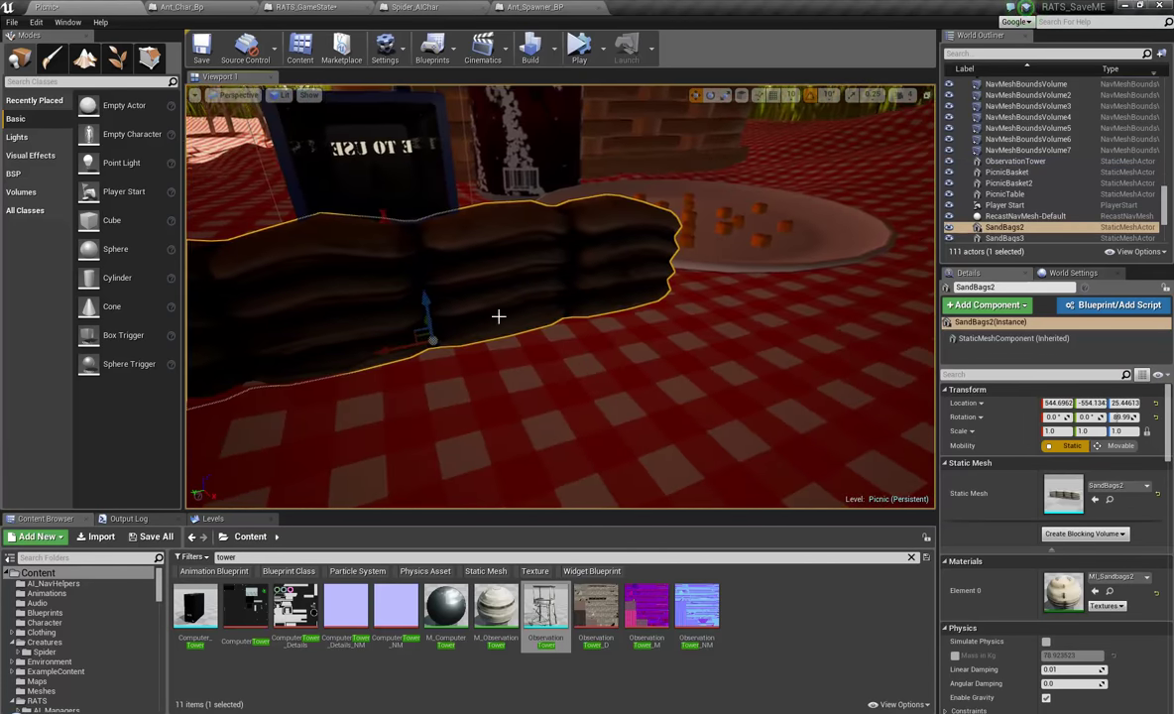
right_drag(497, 315, 266, 181)
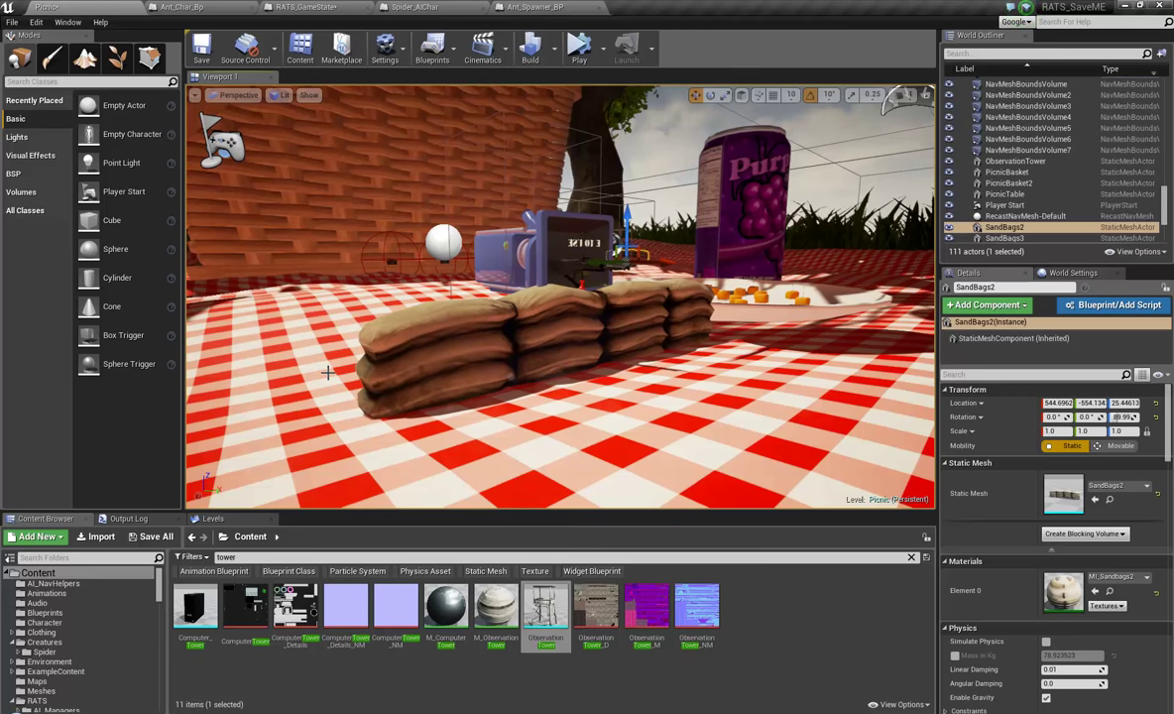
right_drag(327, 370, 725, 332)
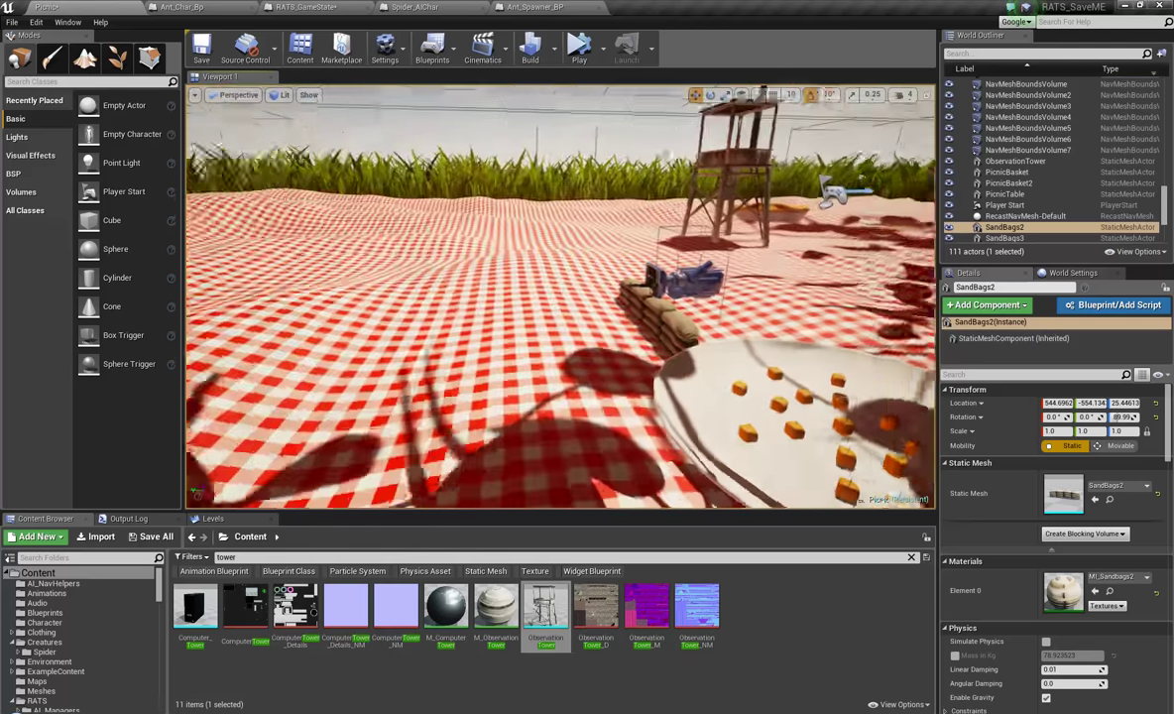
right_drag(379, 371, 505, 323)
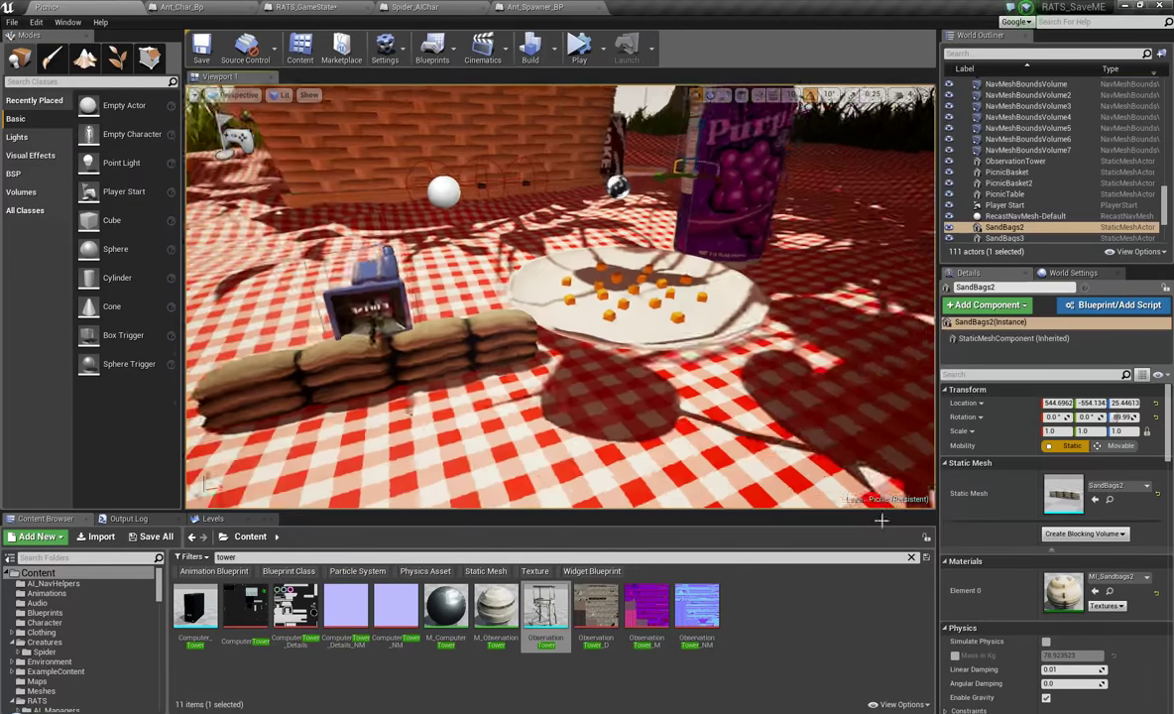
right_drag(881, 520, 546, 342)
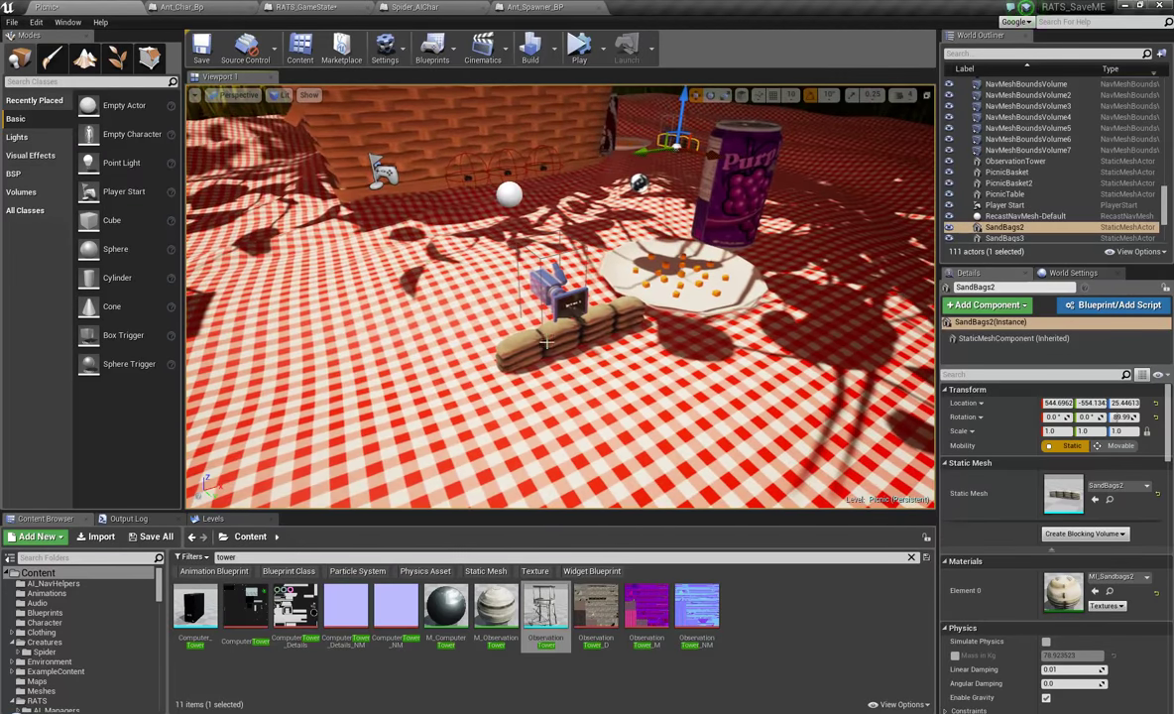
Try duplicating the sandbag wall near the purple can's plate into a stack of three copies, and delete the copies.
click(584, 335)
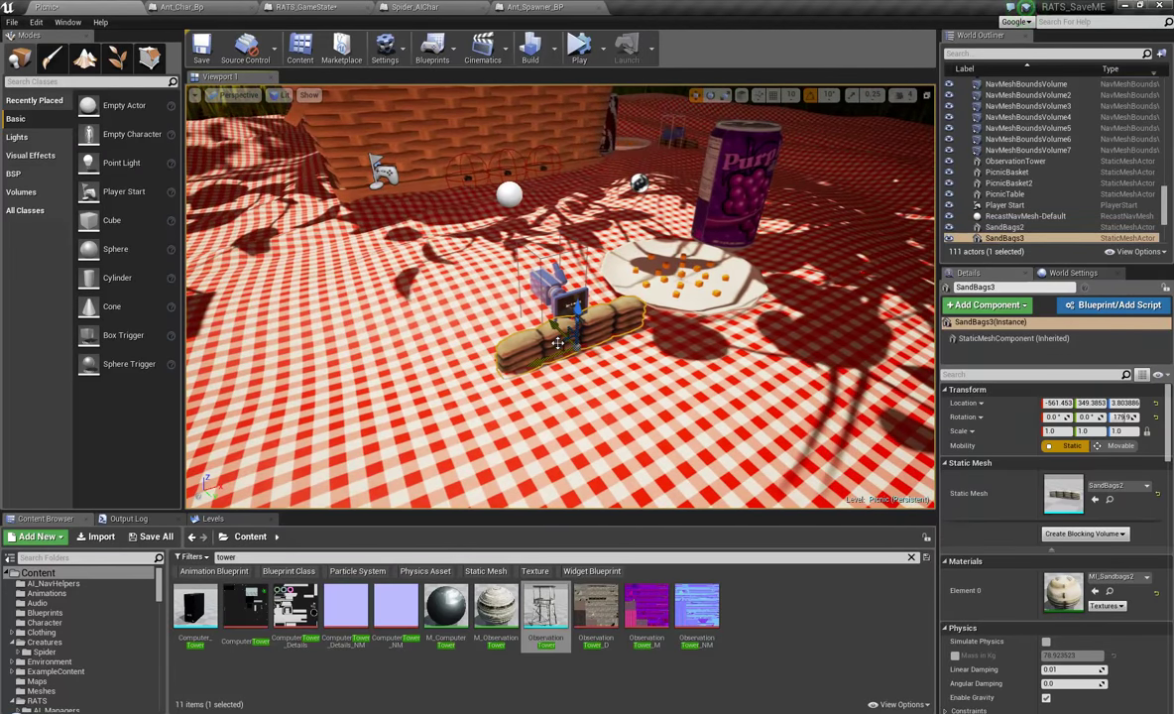
alt+drag(565, 354, 751, 236)
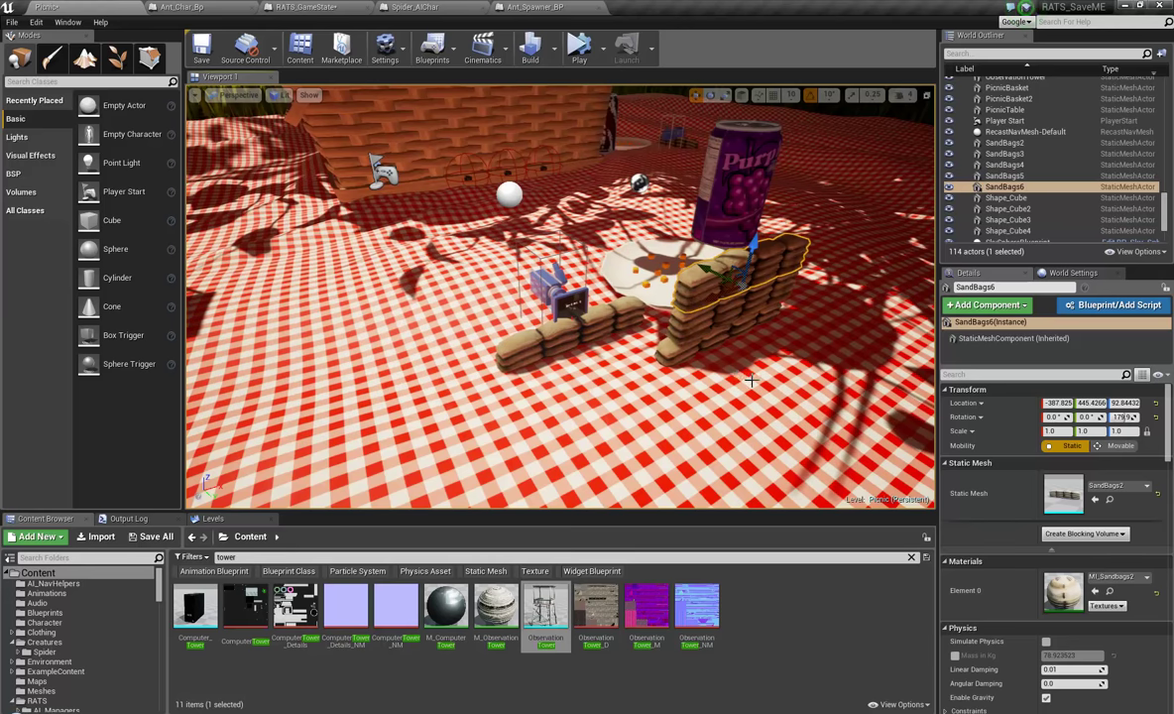
key(f)
ctrl+click(628, 270)
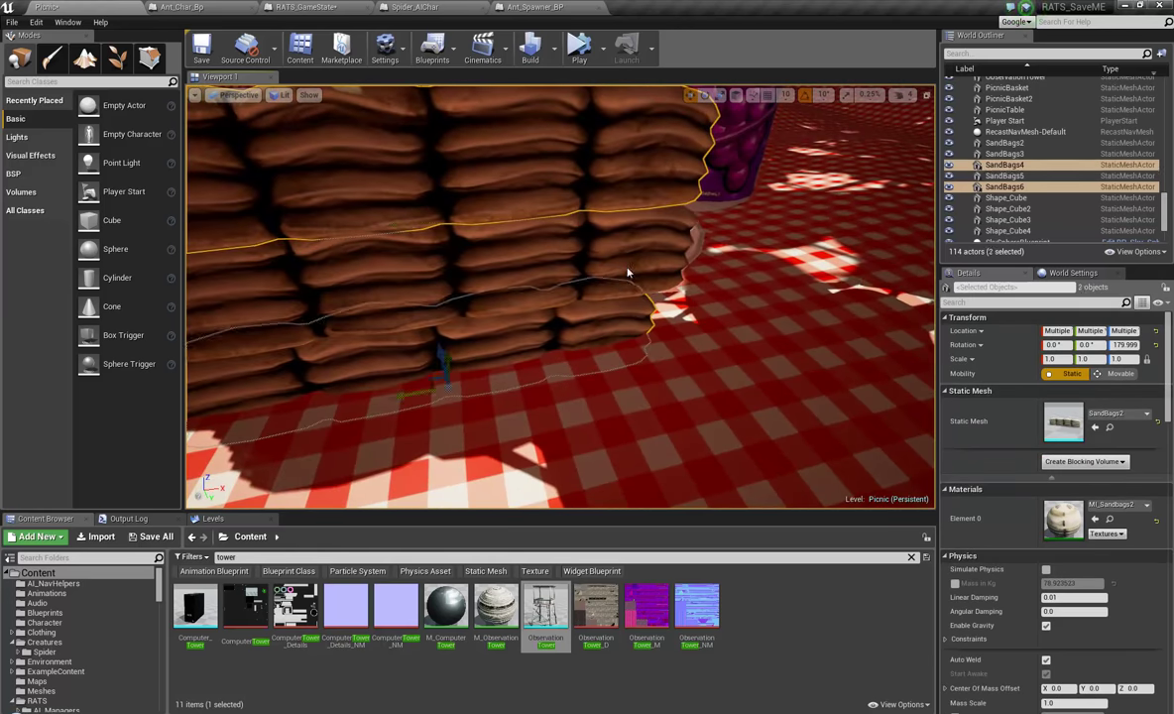
ctrl+click(626, 265)
key(Delete)
Examine the blanket around the picnic basket, including the tower, turrets and cheese plates on both sides.
key(s)
right_drag(629, 269, 1026, 66)
key(w)
key(a)
key(w)
key(w)
key(d)
key(w)
key(s)
right_drag(415, 56, 144, 234)
key(w)
key(s)
key(w)
key(w)
right_drag(705, 260, 957, 262)
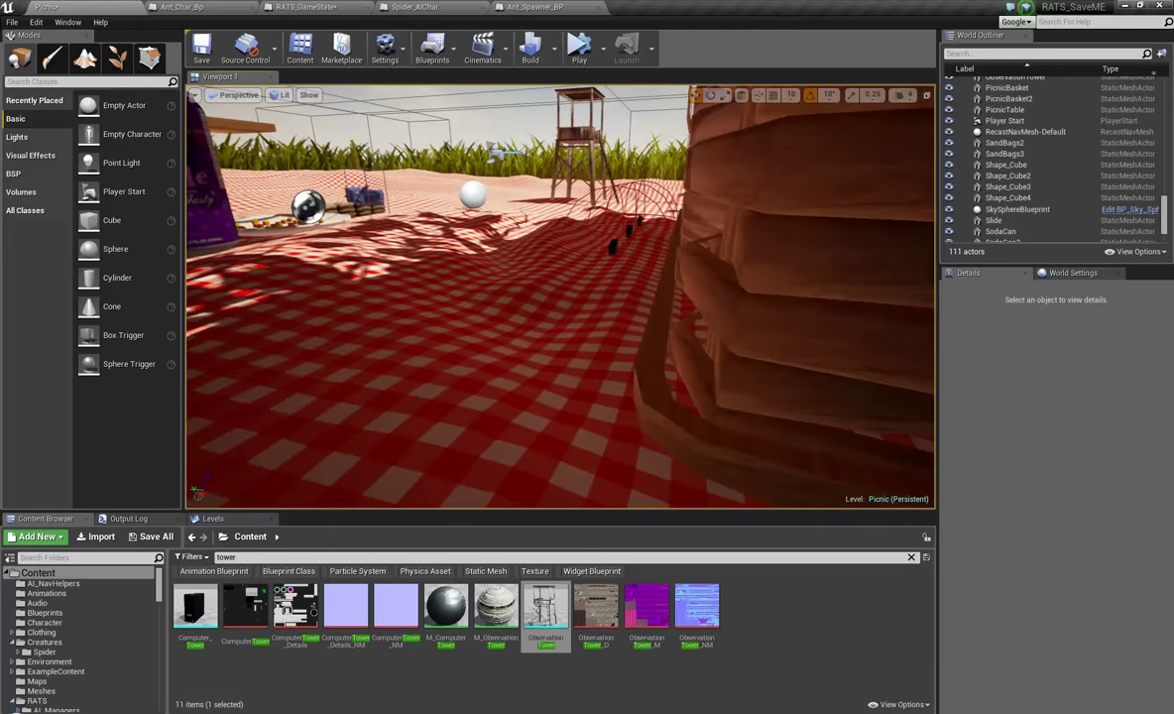
right_drag(560, 298, 585, 260)
key(s)
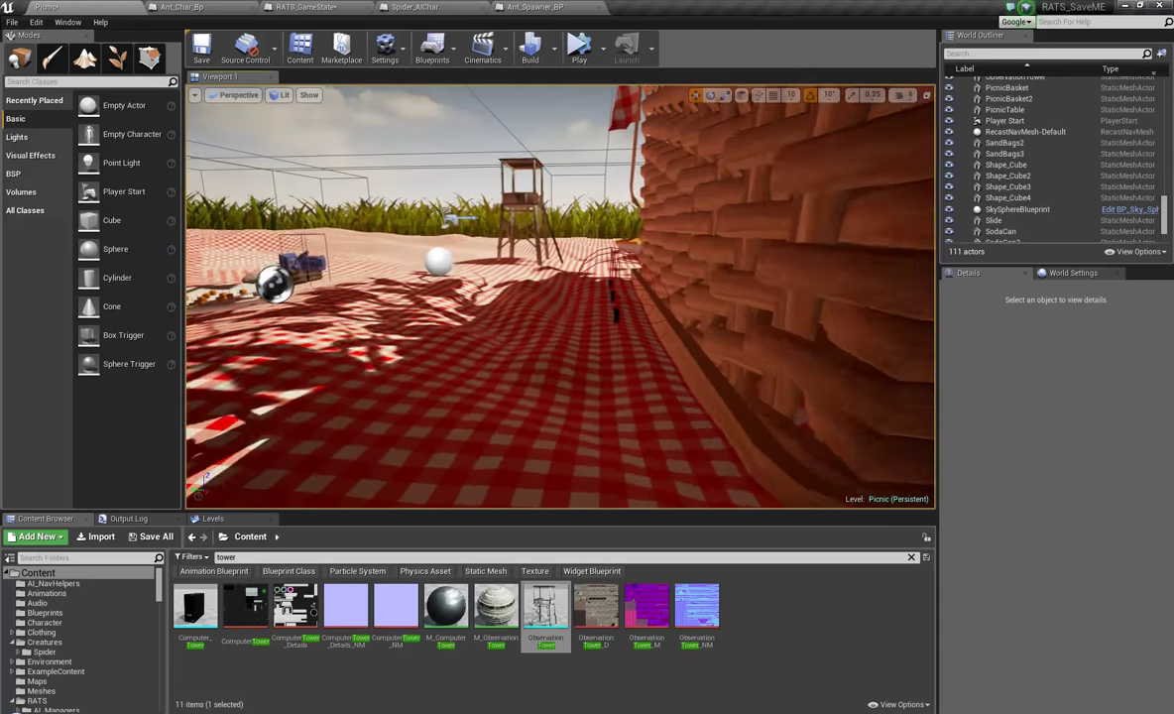
key(s)
right_drag(771, 279, 745, 274)
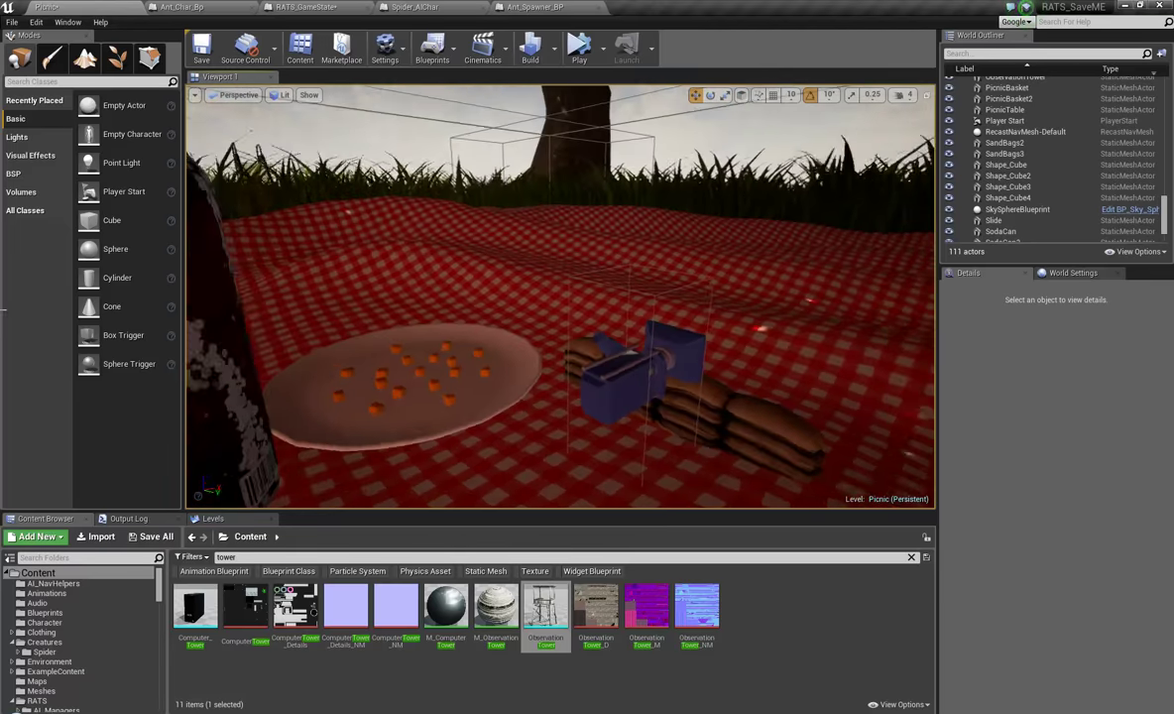
Inspect the woven lid of the picnic basket and the view over the level from it.
right_drag(3, 373, 3, 155)
key(w)
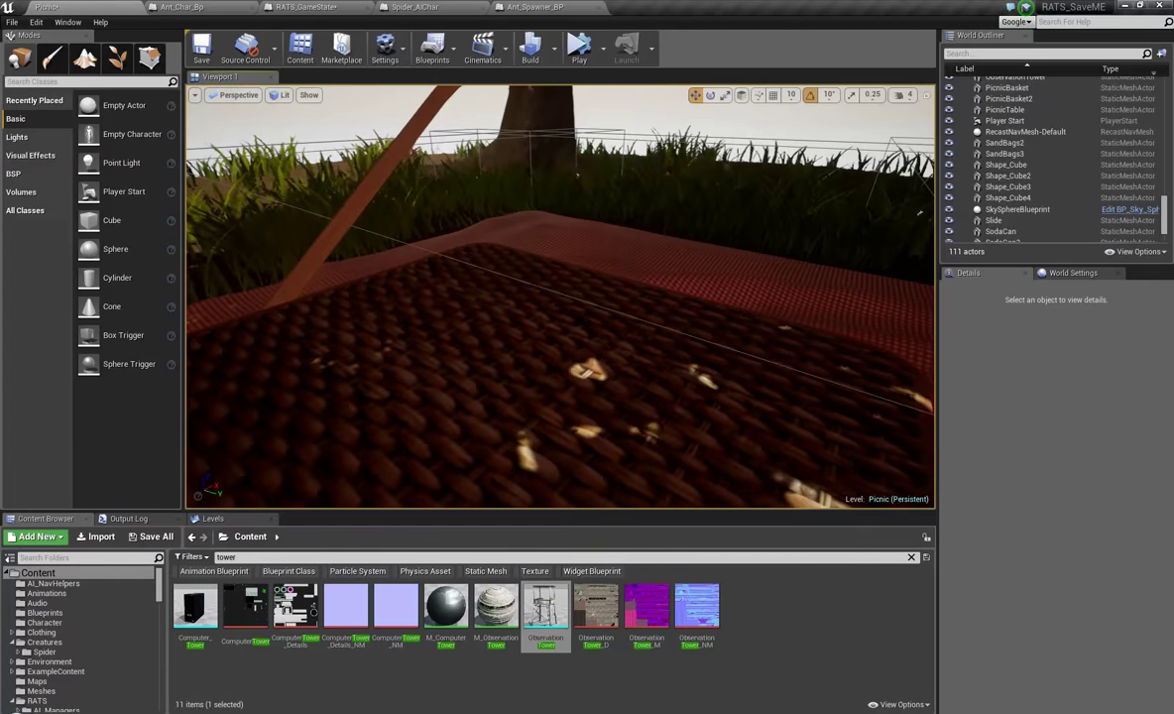
right_drag(575, 175, 532, 177)
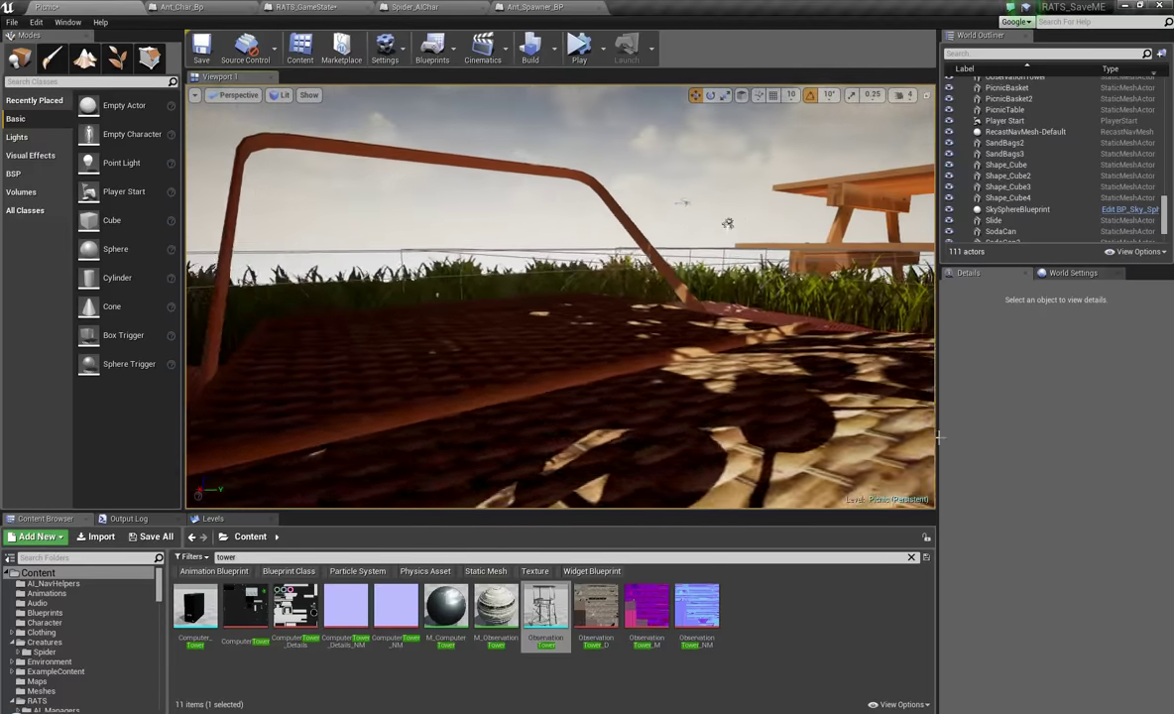
right_drag(937, 437, 1125, 422)
right_drag(560, 297, 532, 300)
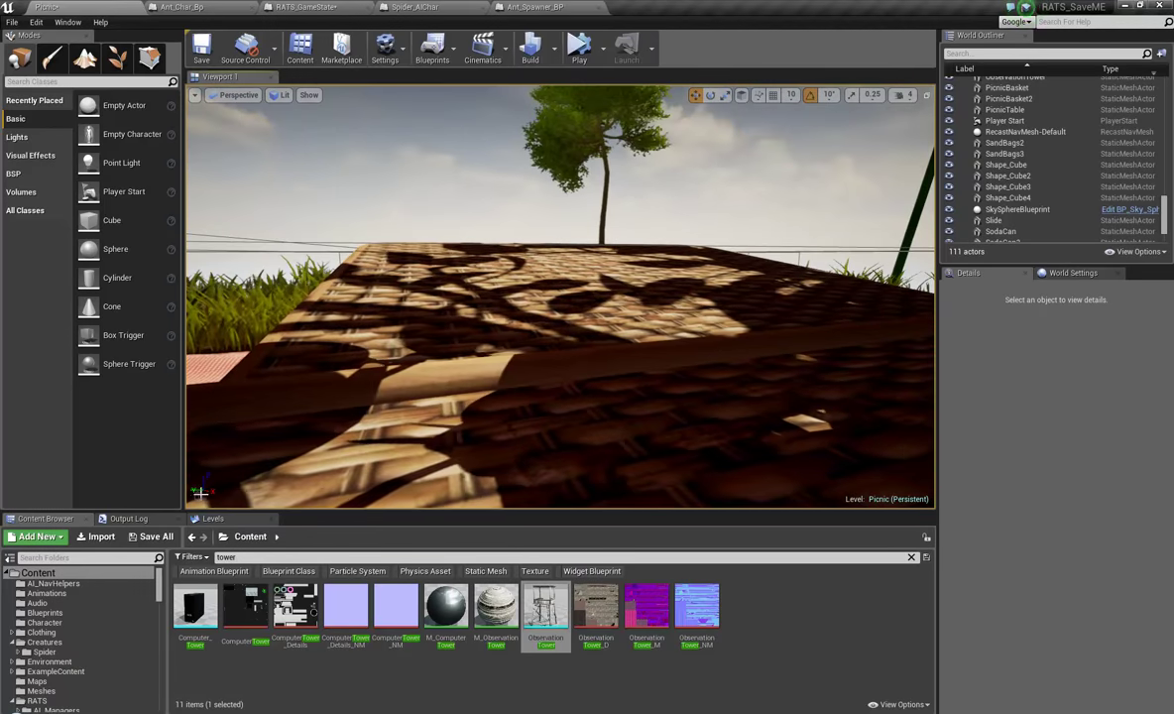
Search the project content for "huey" and place the Veh_Huey_BP helicopter on the picnic basket's lid.
double_click(245, 557)
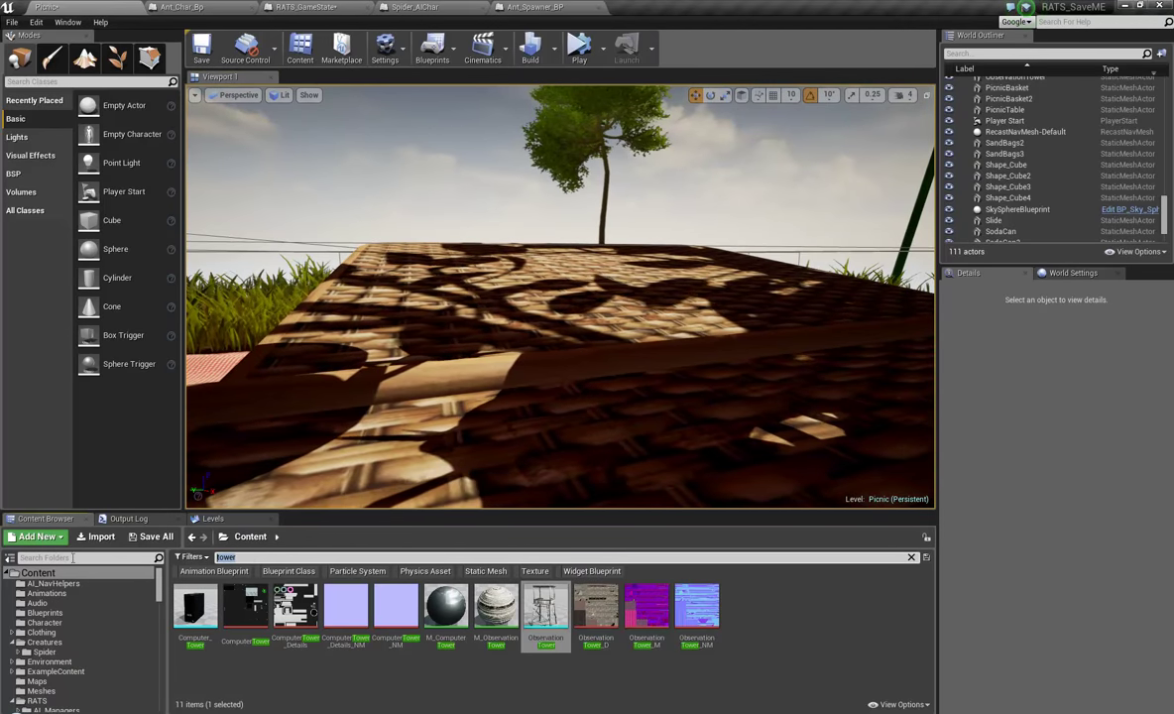
text(huey)
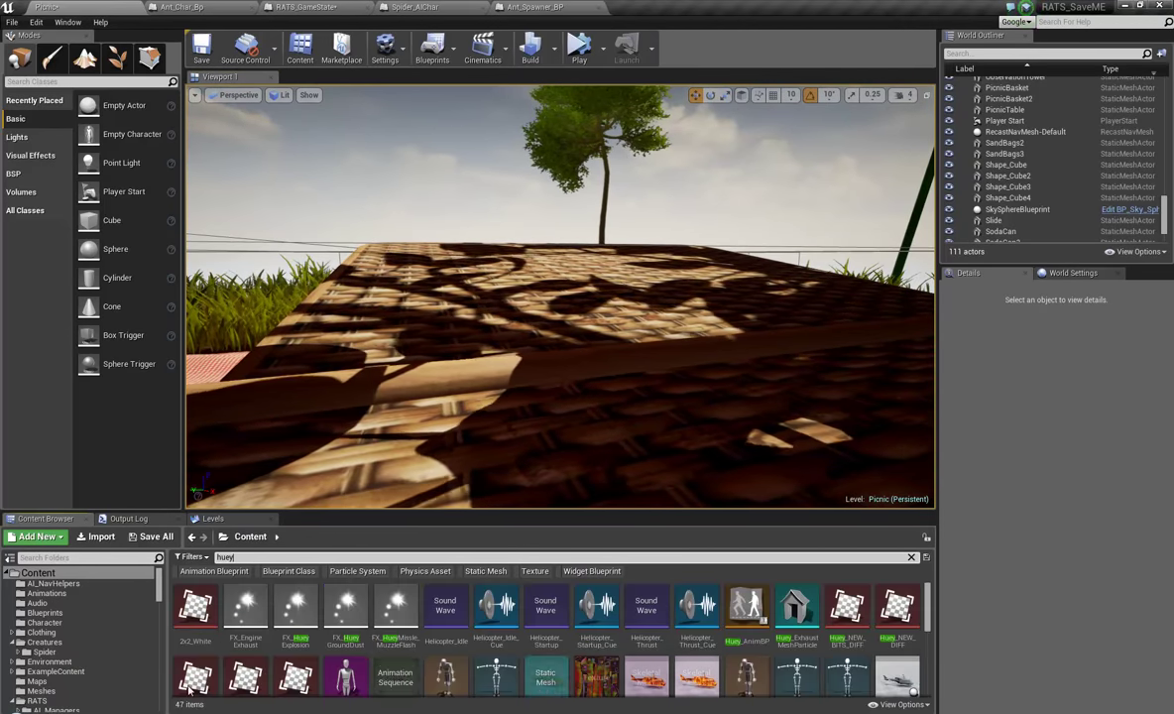
scroll(396, 645, down, 1)
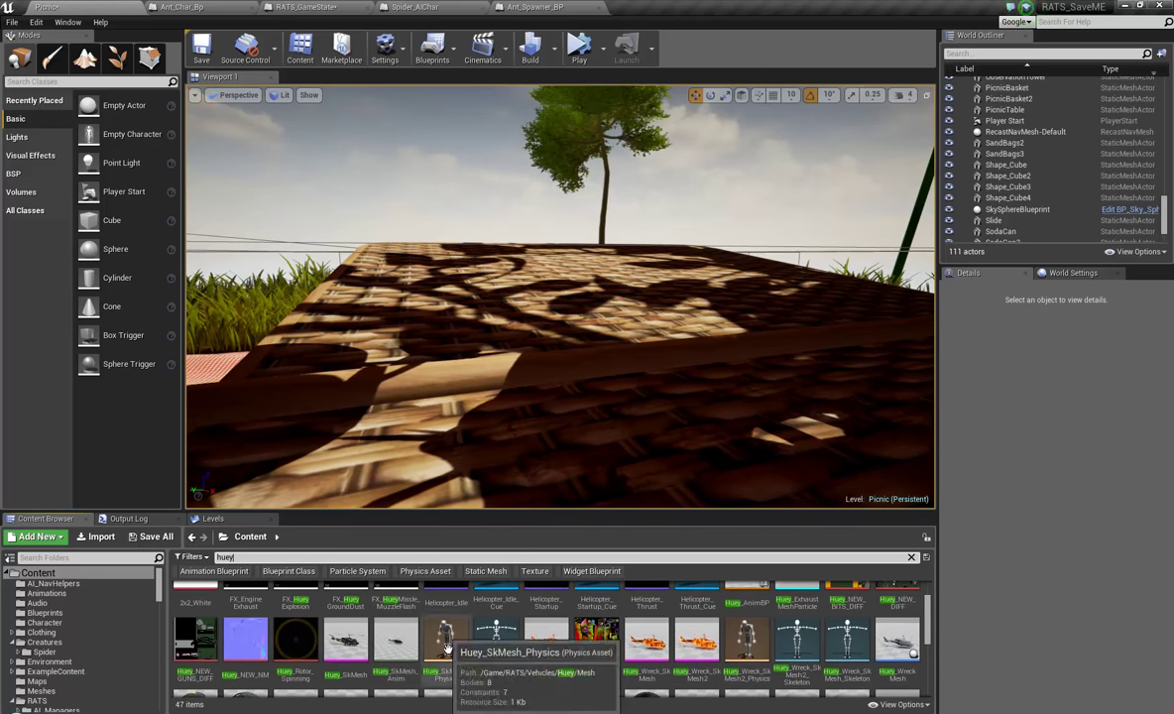
scroll(889, 635, up, 1)
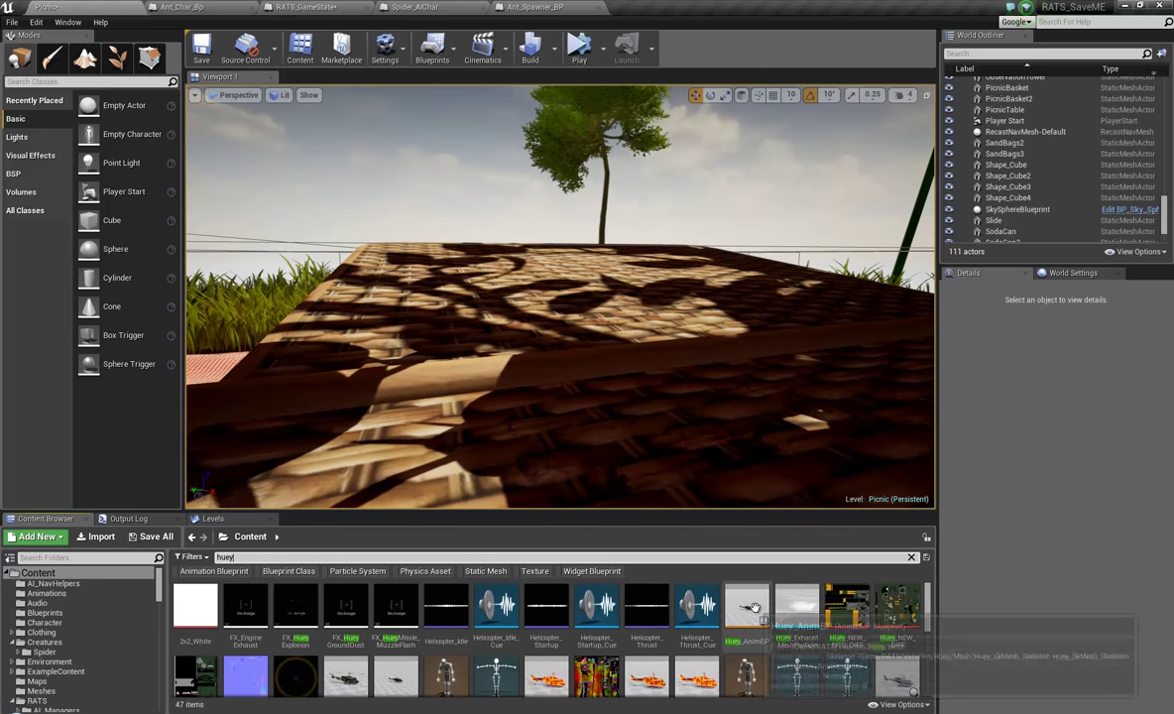
scroll(684, 667, down, 4)
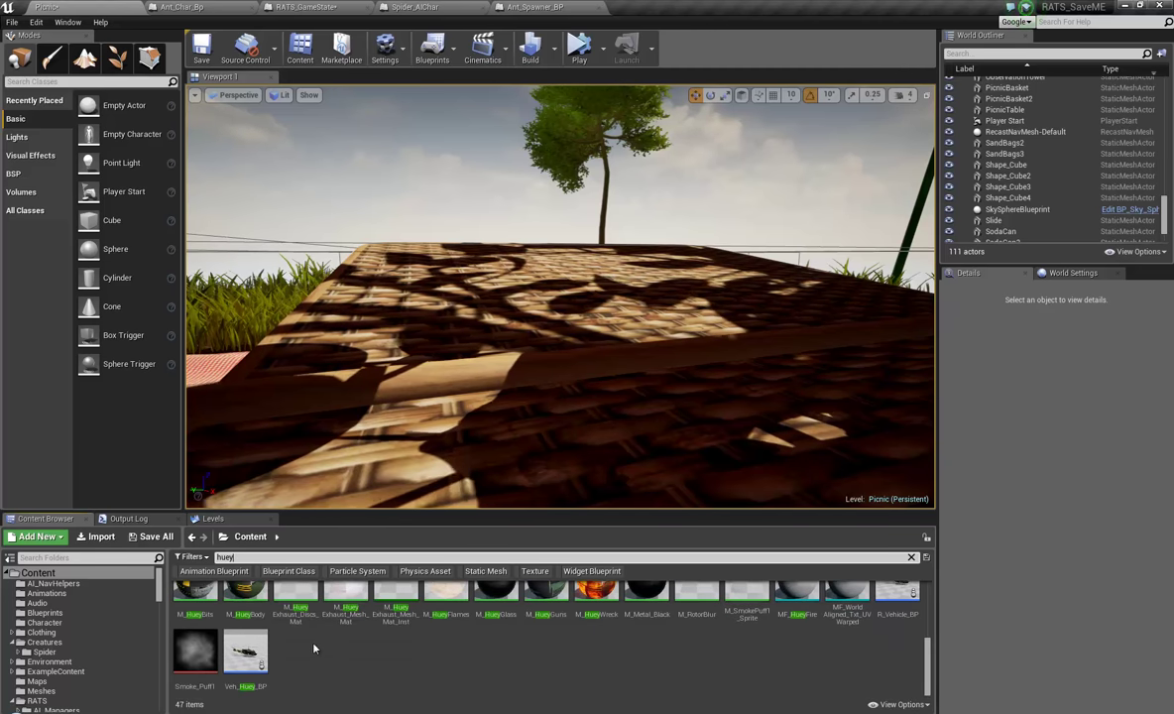
click(244, 652)
drag(552, 288, 1043, 273)
key(f)
Tilt the helicopter nose-down by about 10 degrees, raise it to about 726 on Z, and deselect it.
key(e)
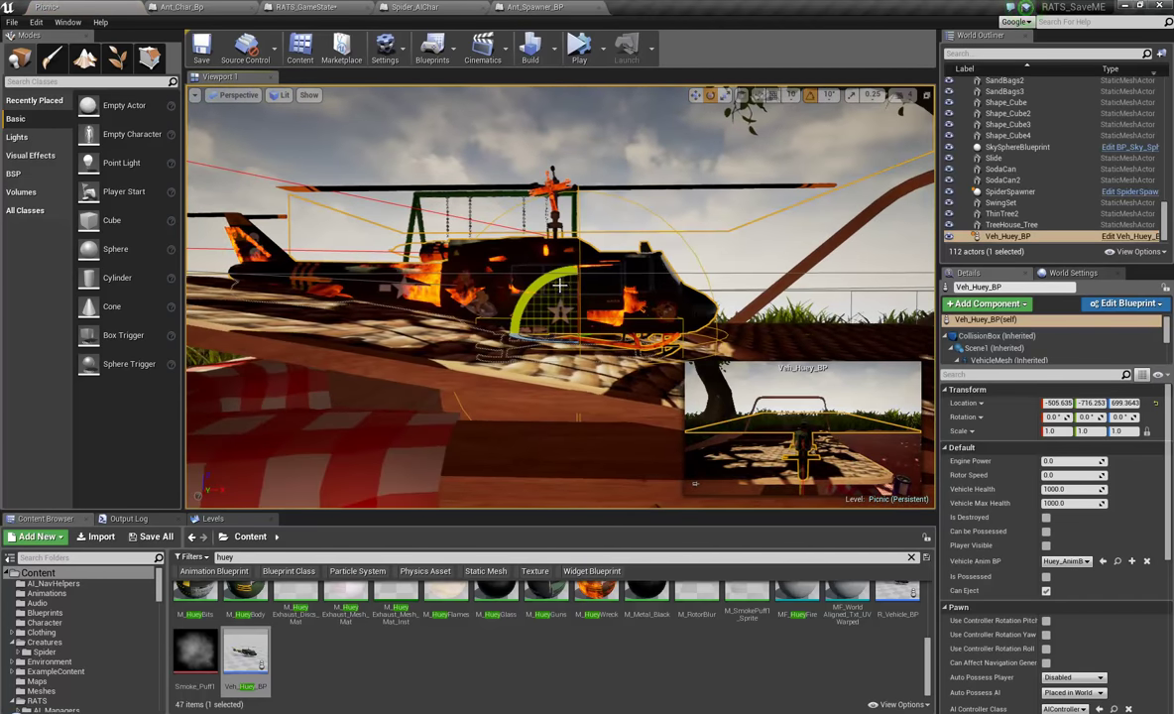
drag(573, 269, 597, 260)
key(w)
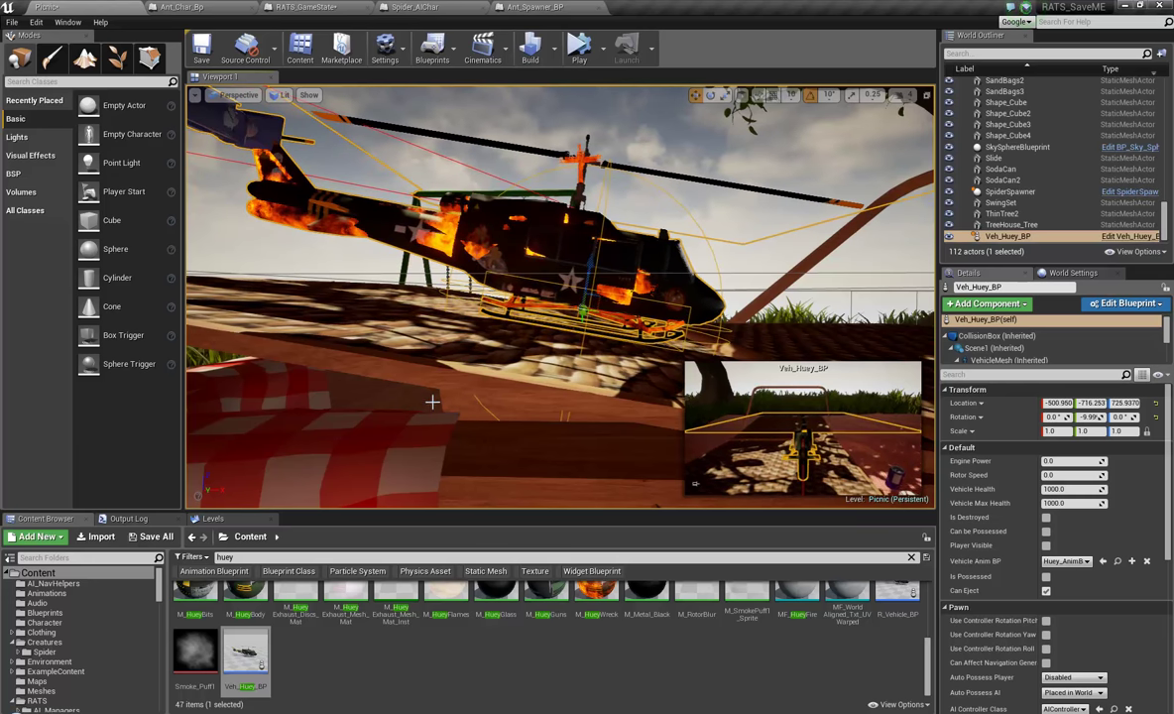
scroll(433, 400, down, 3)
alt+drag(433, 400, 514, 403)
key(Escape)
Examine the helicopter on the basket from a distance, the observation tower and the cheese plate beside the purple can.
key(s)
right_drag(430, 401, 1100, 426)
key(a)
key(w)
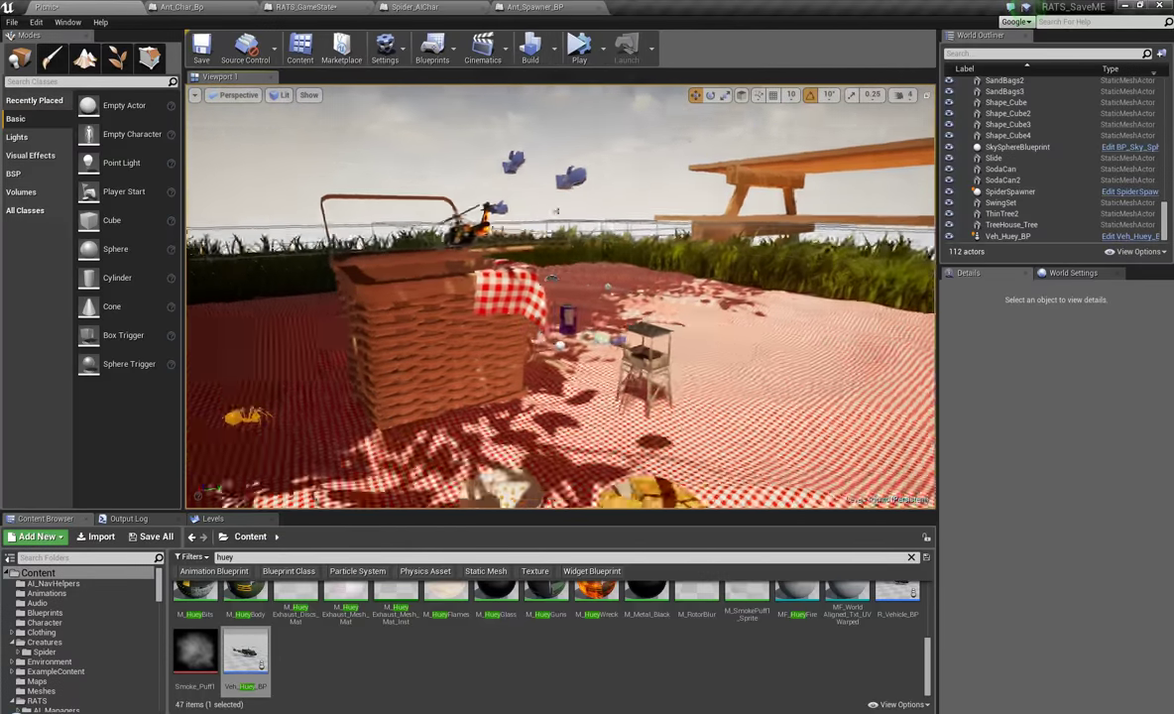
right_drag(1006, 407, 944, 548)
key(d)
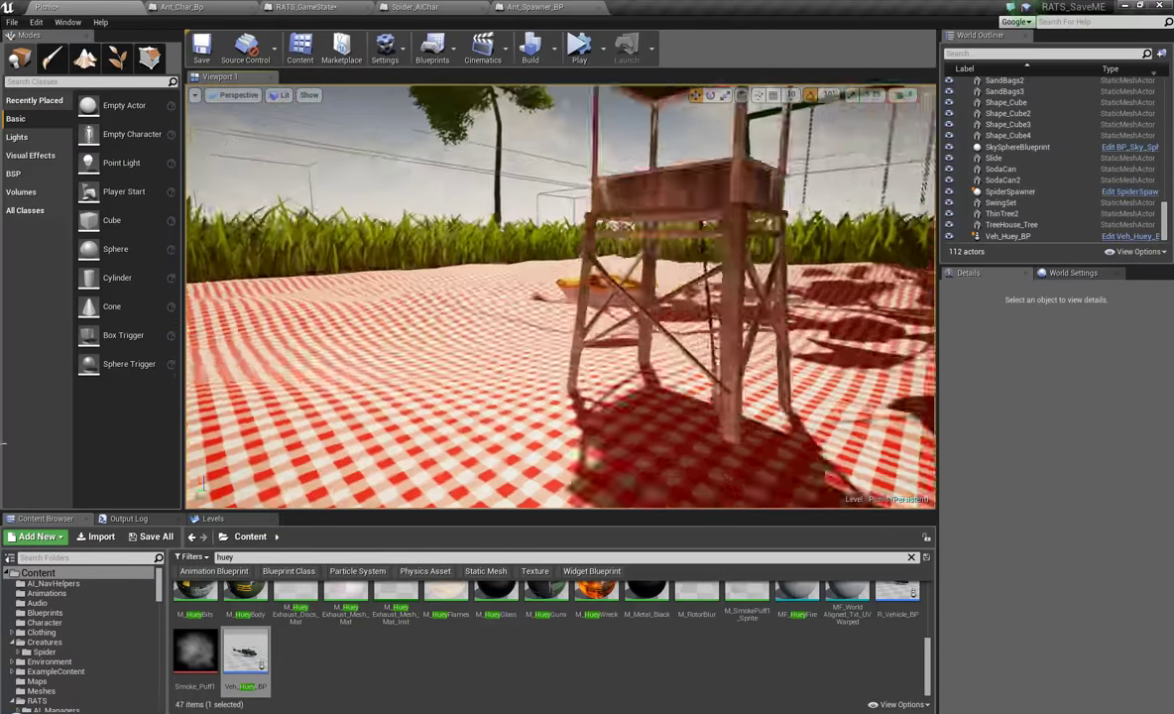
right_drag(3, 443, 460, 424)
key(w)
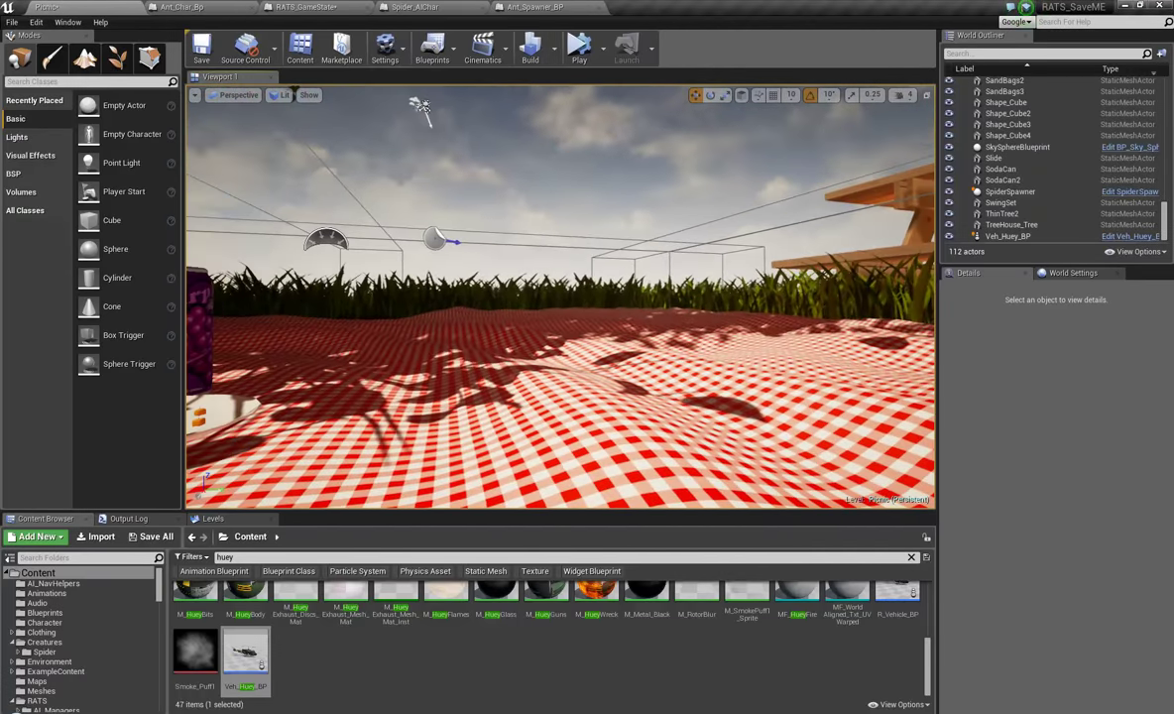
key(s)
right_drag(1169, 362, 838, 388)
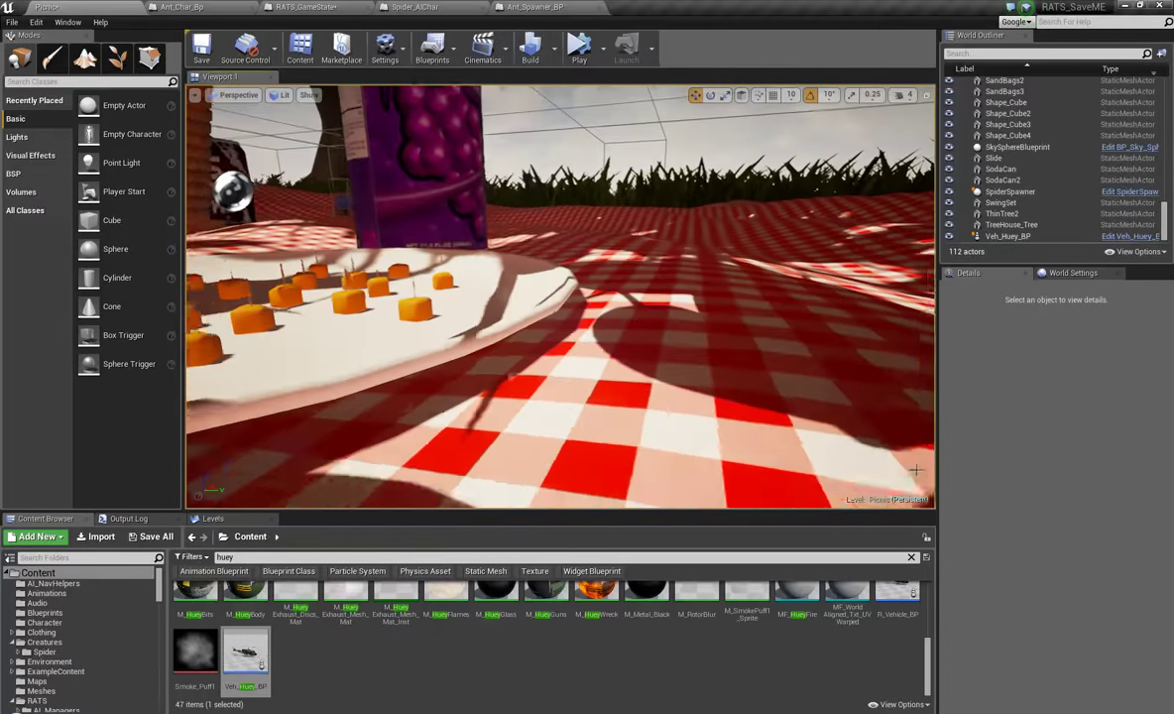
key(s)
mouse_move(916, 469)
right_down()
mouse_move(1126, 448)
mouse_move(1169, 427)
mouse_move(922, 448)
right_up()
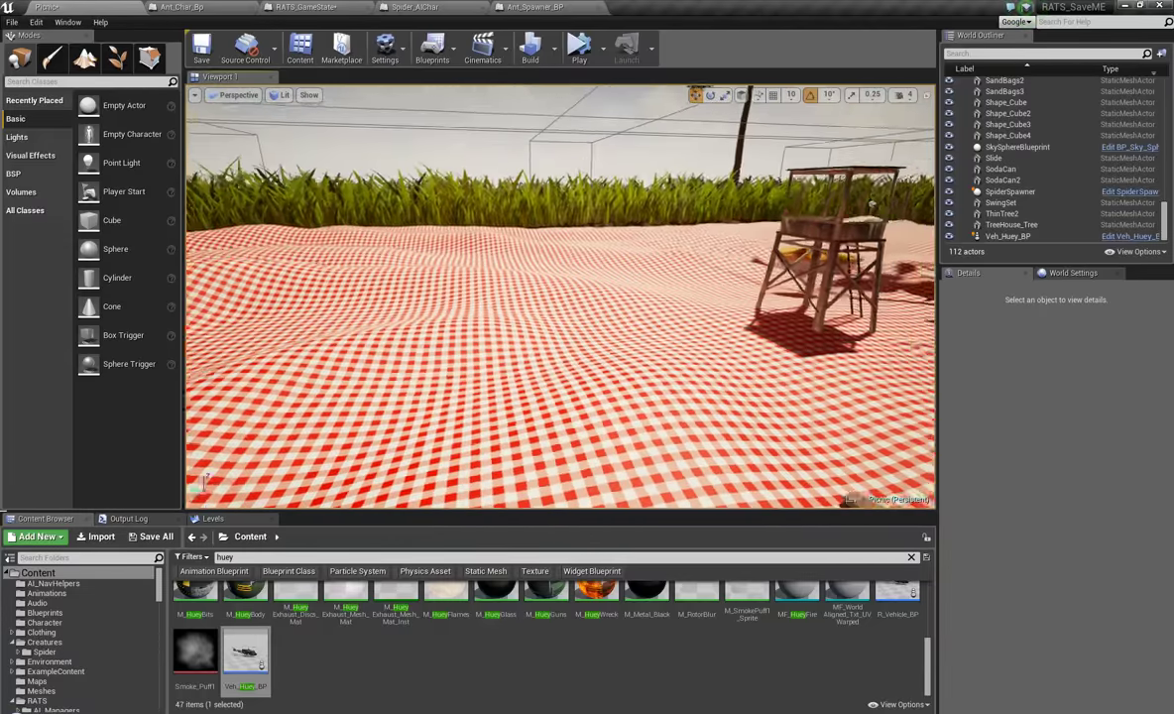
Survey the blanket on all sides of the picnic basket, including the tower, the cheese plates and the yellow spider.
right_drag(560, 297, 684, 296)
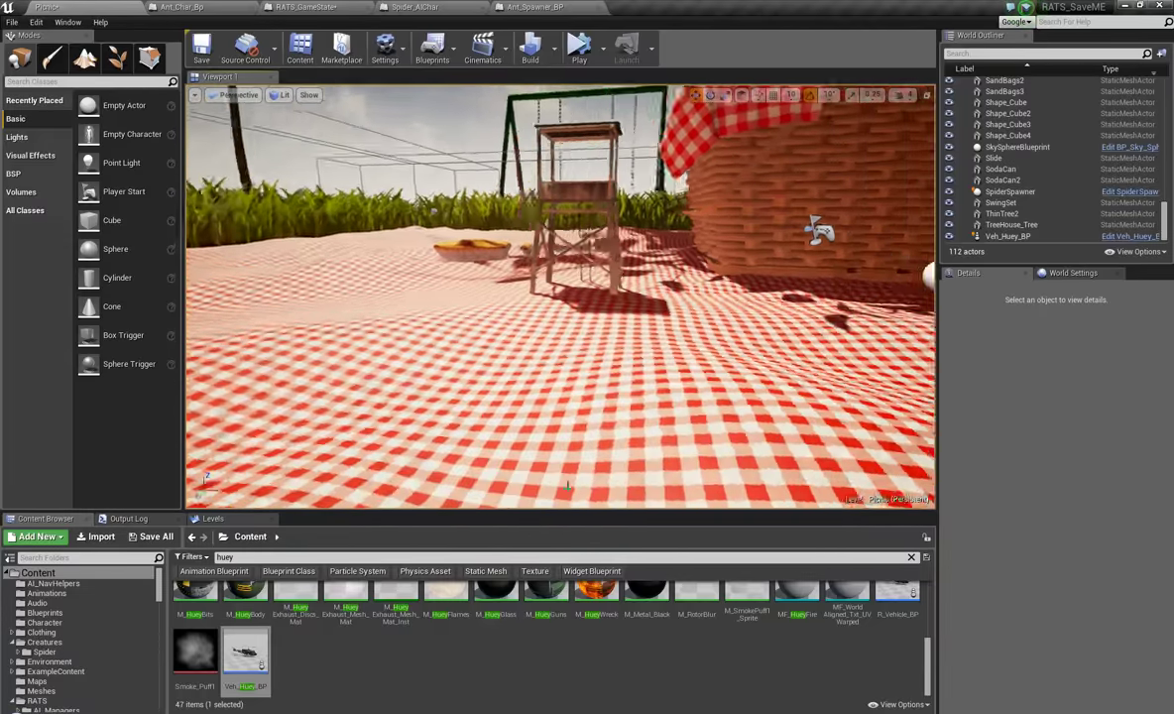
right_drag(560, 297, 792, 322)
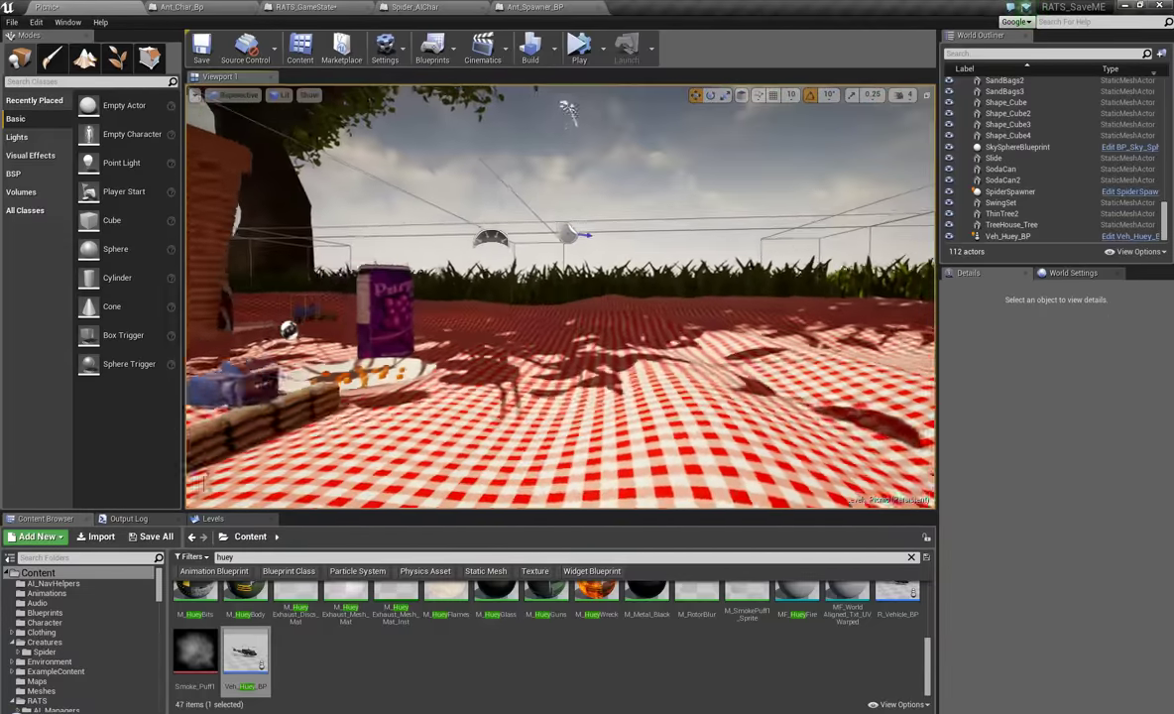
right_drag(927, 352, 853, 368)
key(w)
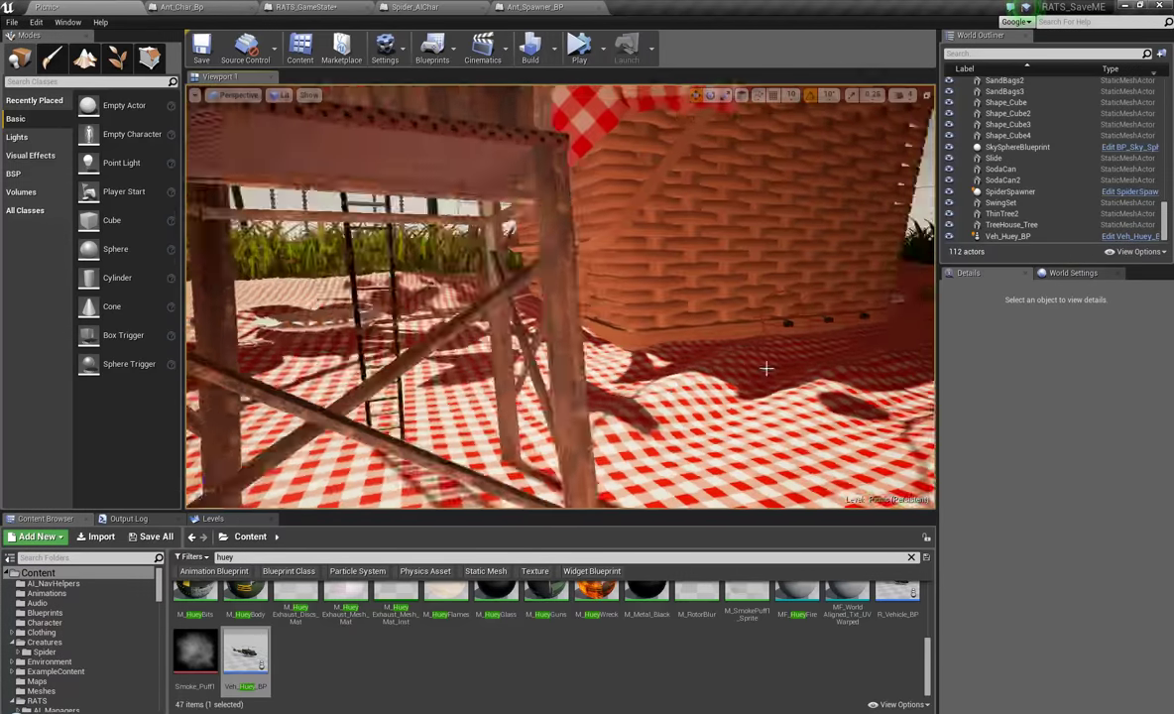
right_drag(766, 368, 873, 368)
key(a)
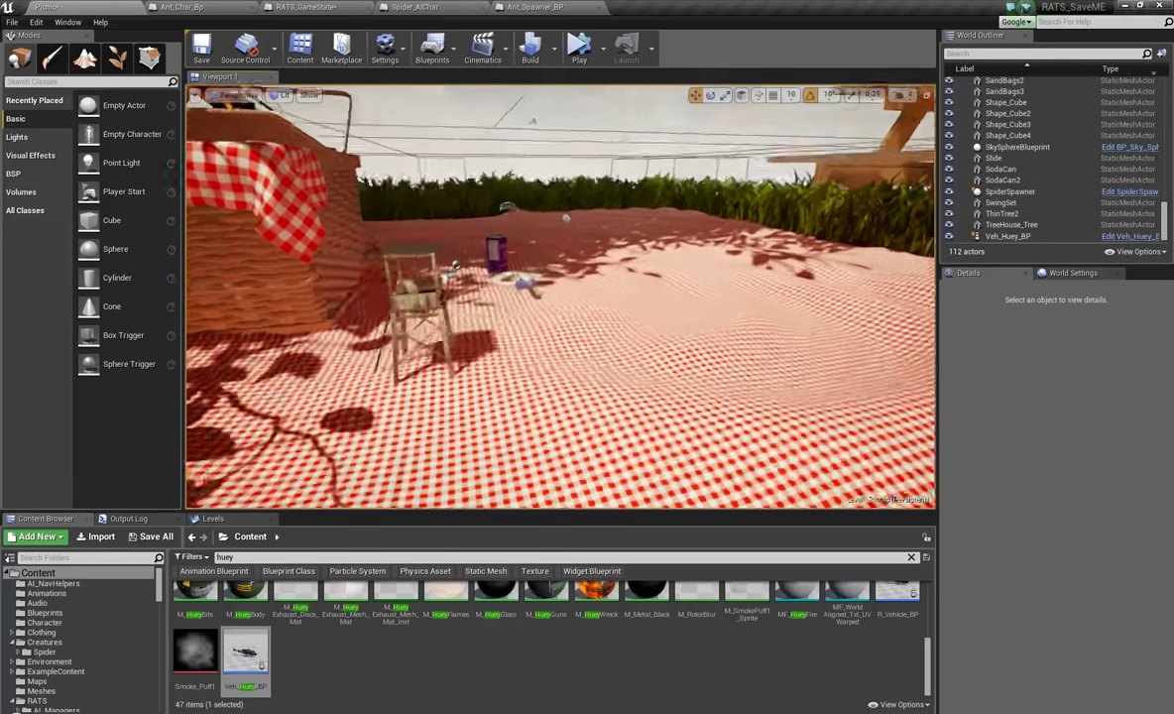
key(d)
right_drag(853, 396, 687, 426)
key(w)
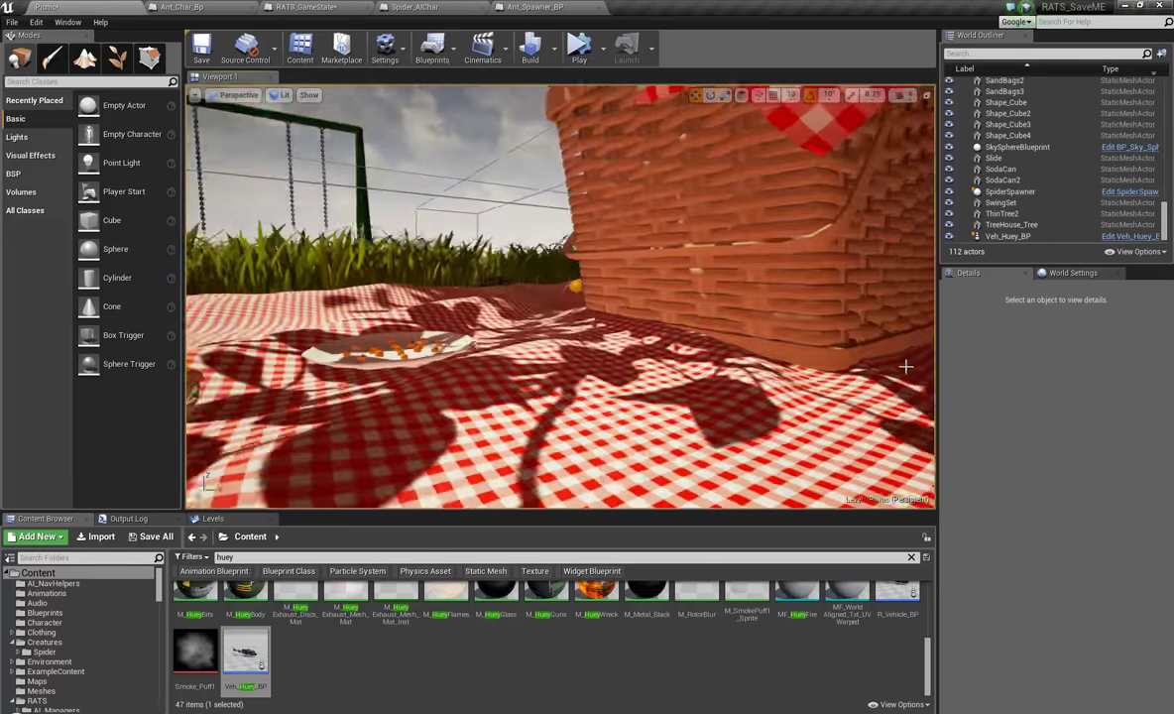
right_drag(918, 387, 997, 361)
key(a)
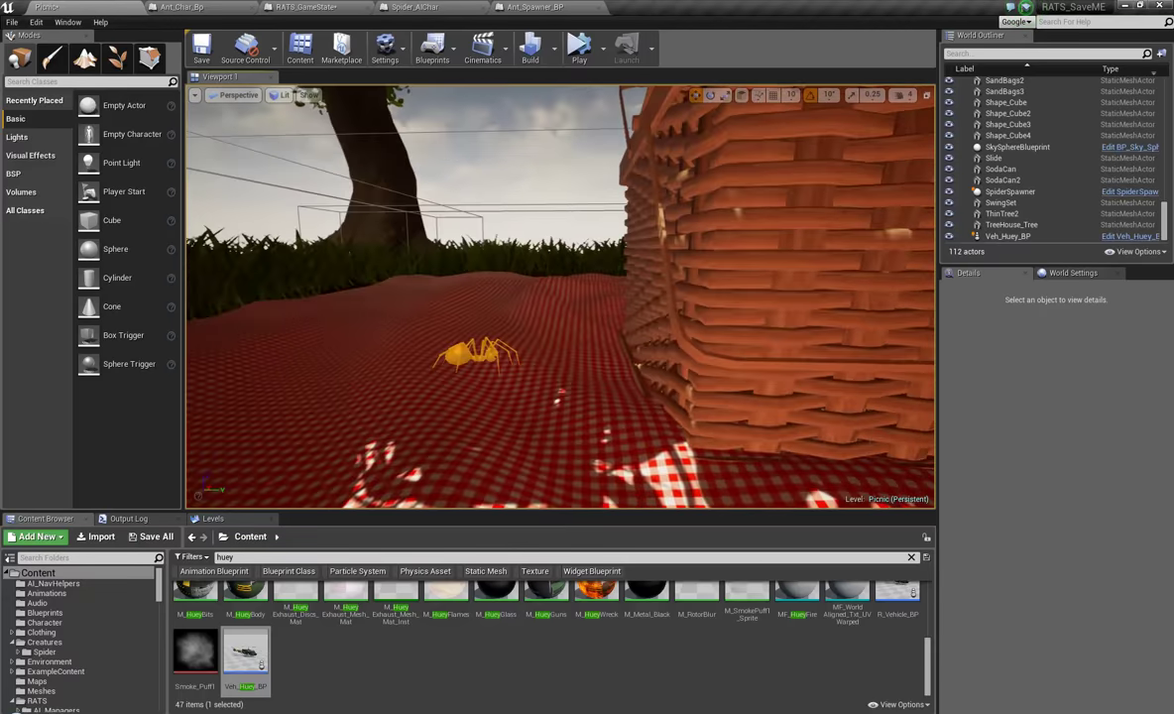
right_drag(595, 377, 505, 312)
key(d)
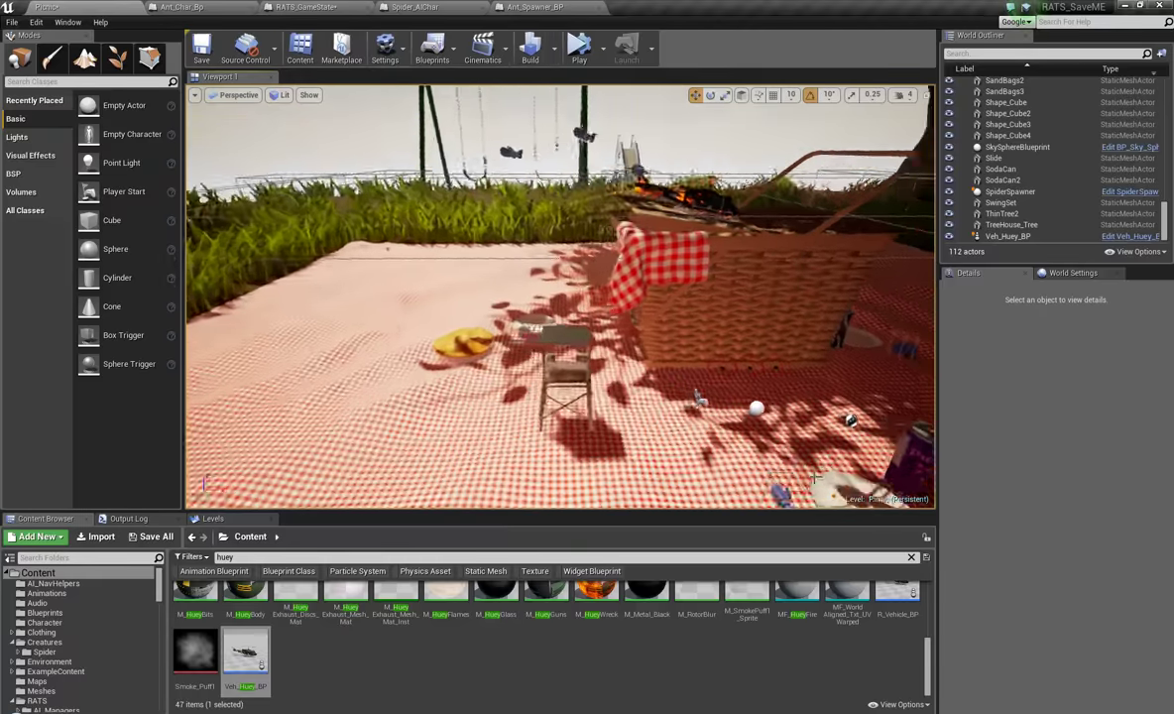
Inspect the open stretches of blanket between the observation tower, the purple can and the grass edge.
key(w)
right_drag(815, 478, 897, 504)
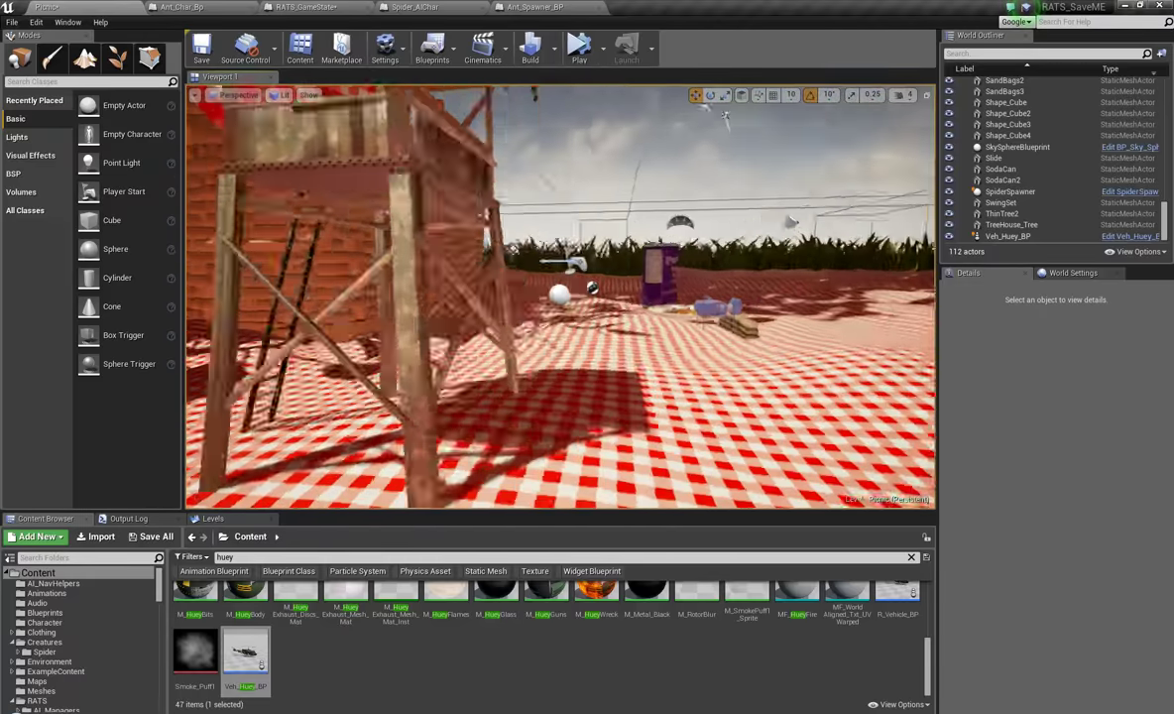
key(w)
right_drag(725, 115, 454, 355)
key(s)
key(w)
key(w)
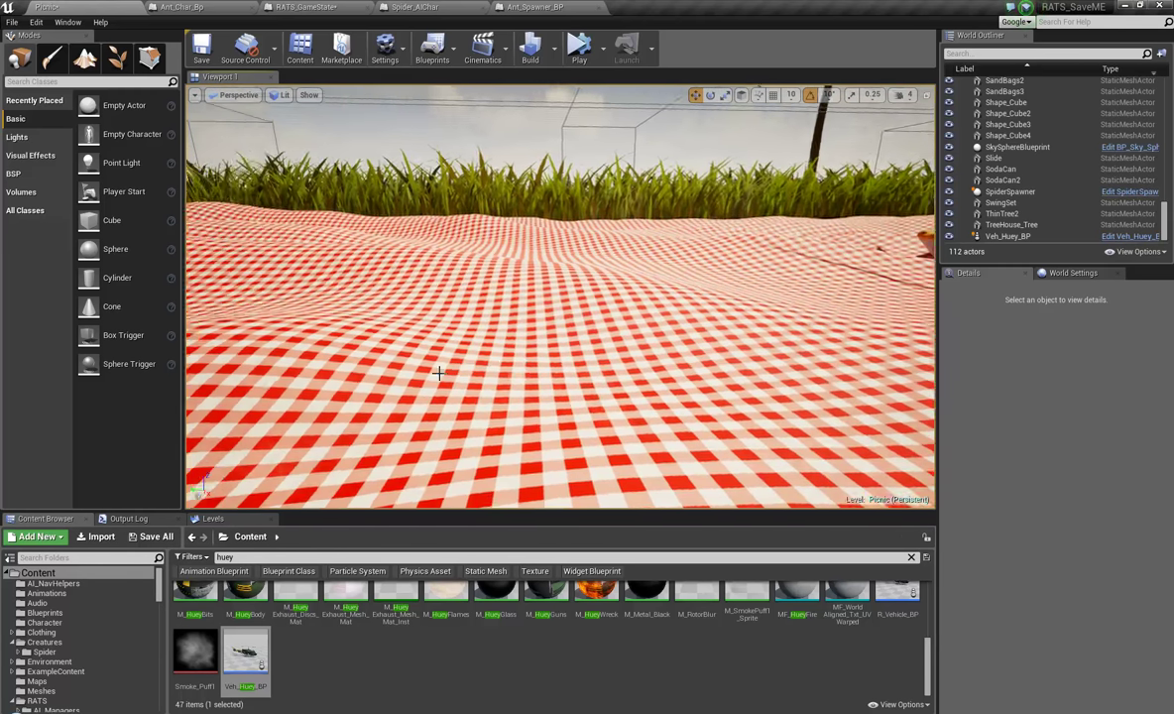
right_drag(440, 450, 442, 484)
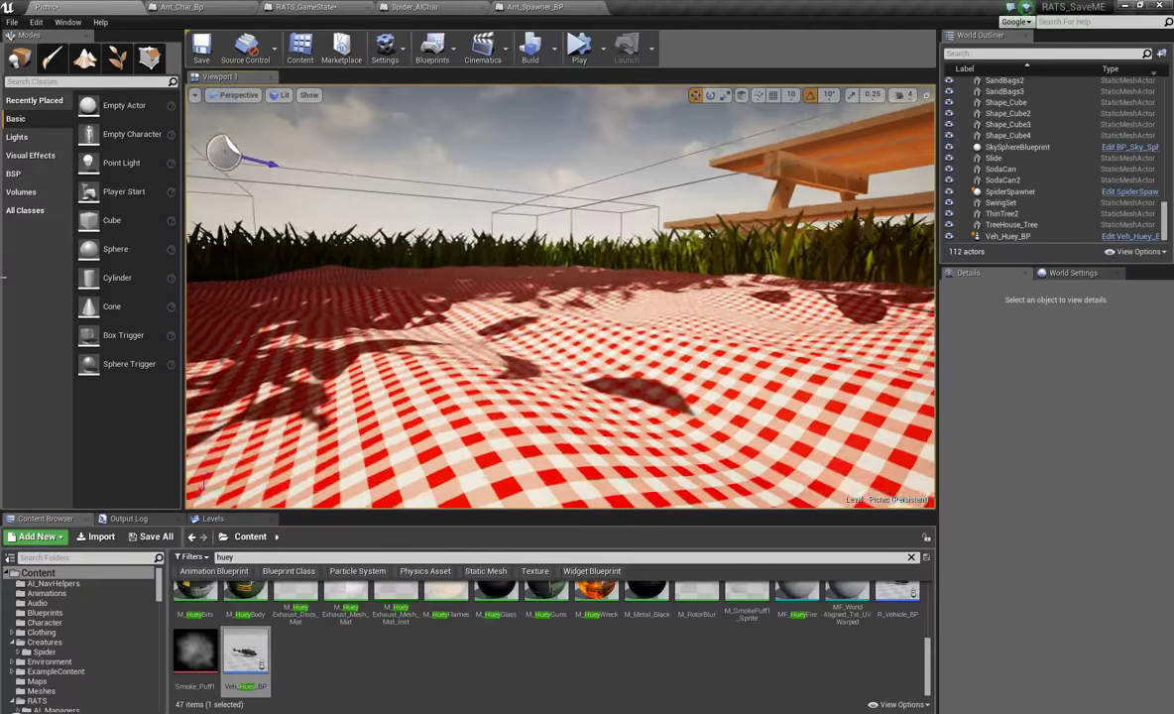
key(w)
right_drag(3, 278, 298, 326)
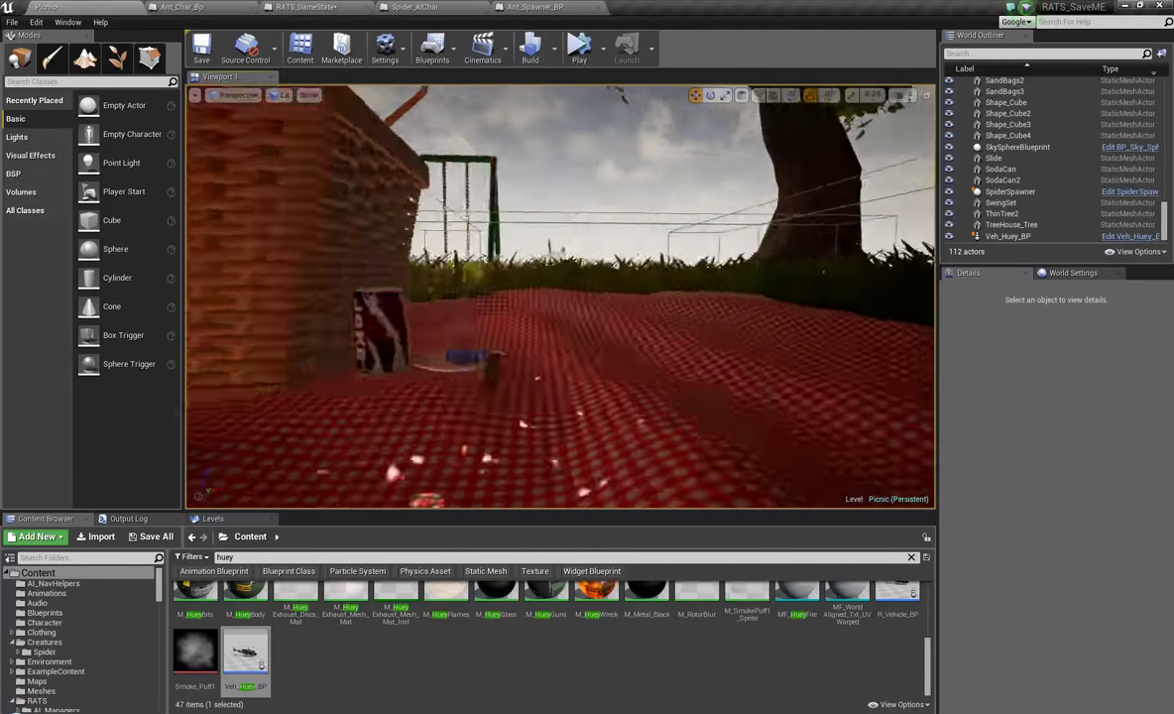
Turn off rotation snapping and tilt the sandbag wall by the JOKE can to about -6.7° on X and 5.7° on Y.
right_drag(892, 248, 987, 279)
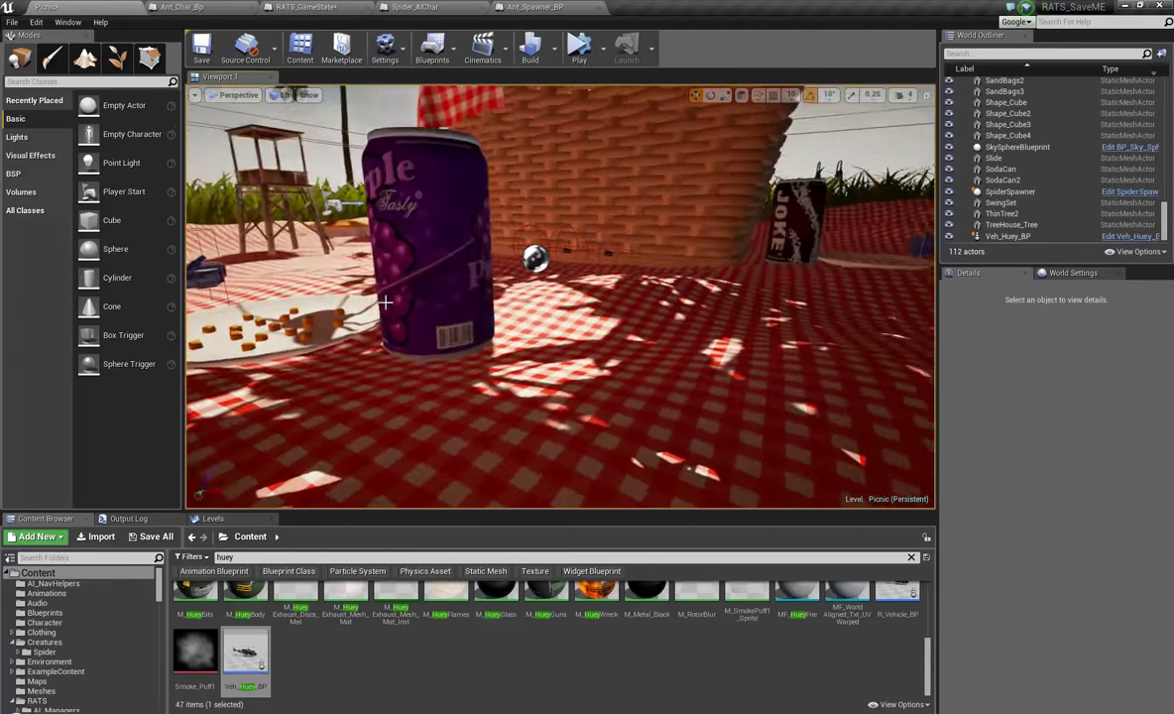
right_drag(542, 254, 195, 94)
right_drag(261, 159, 524, 333)
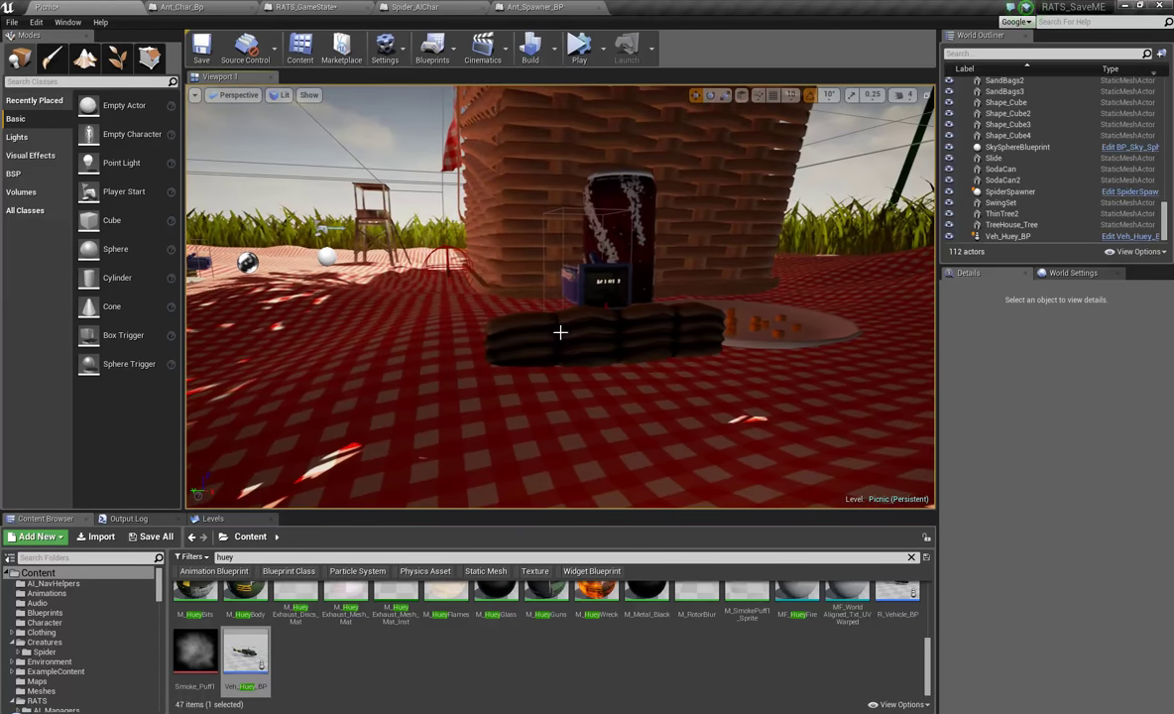
click(561, 330)
right_drag(730, 452, 927, 458)
key(f)
key(e)
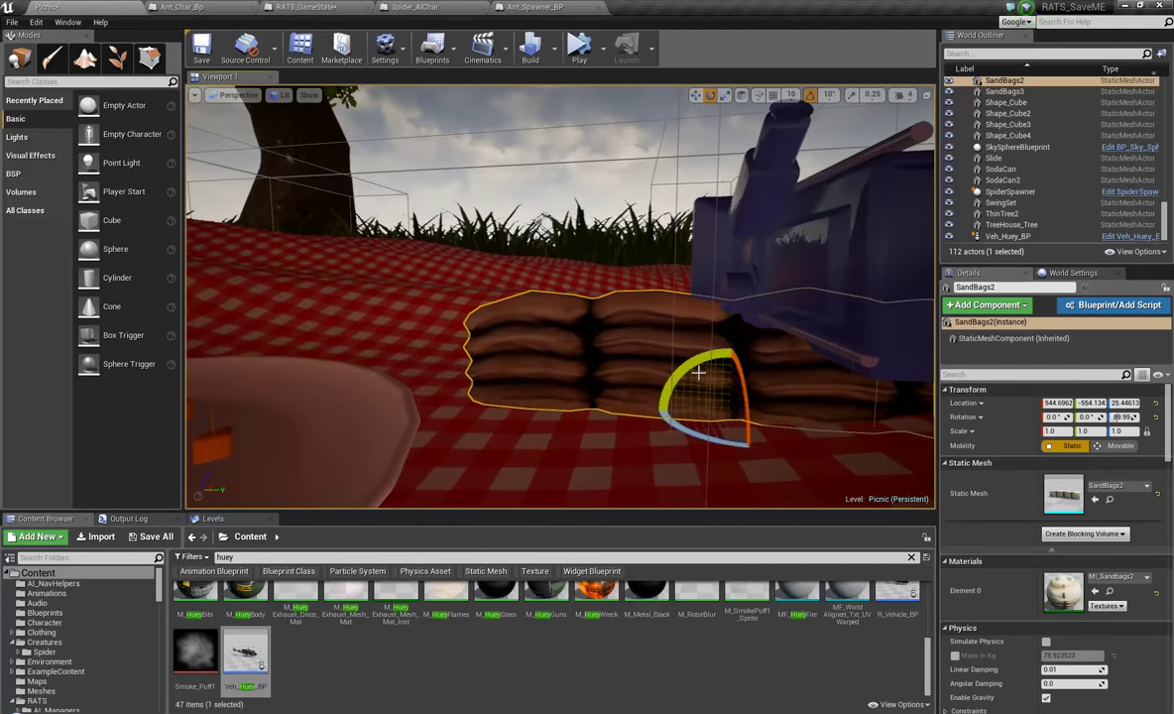
drag(683, 360, 668, 370)
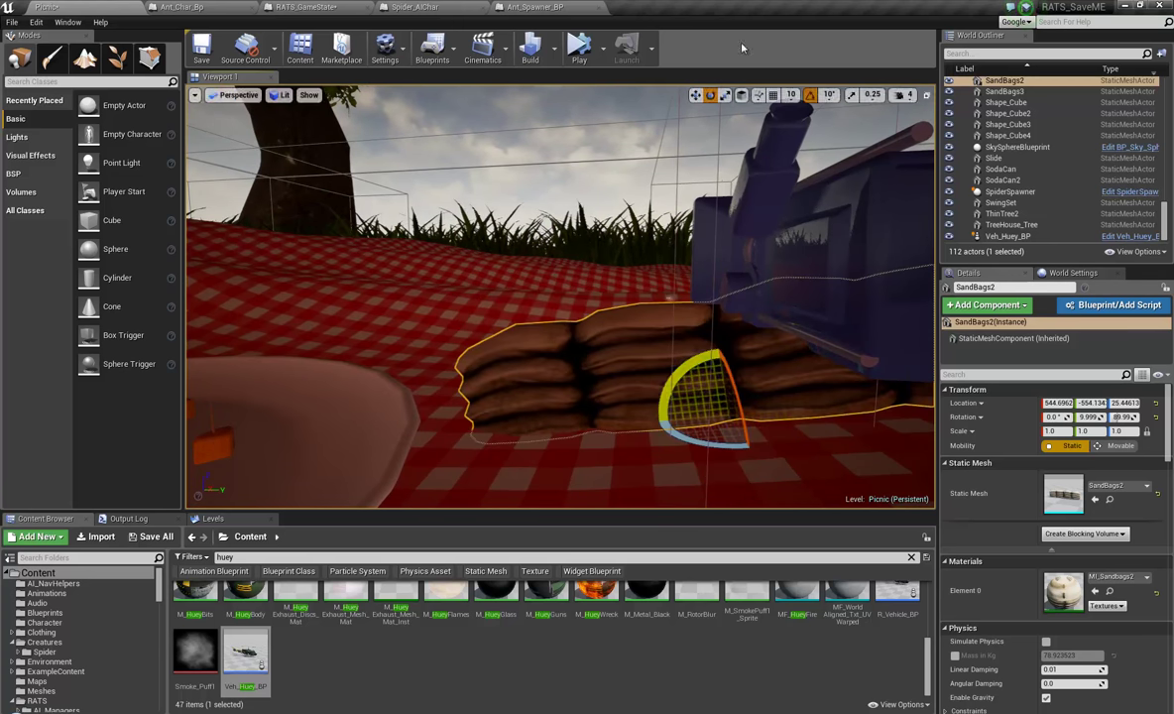
click(810, 96)
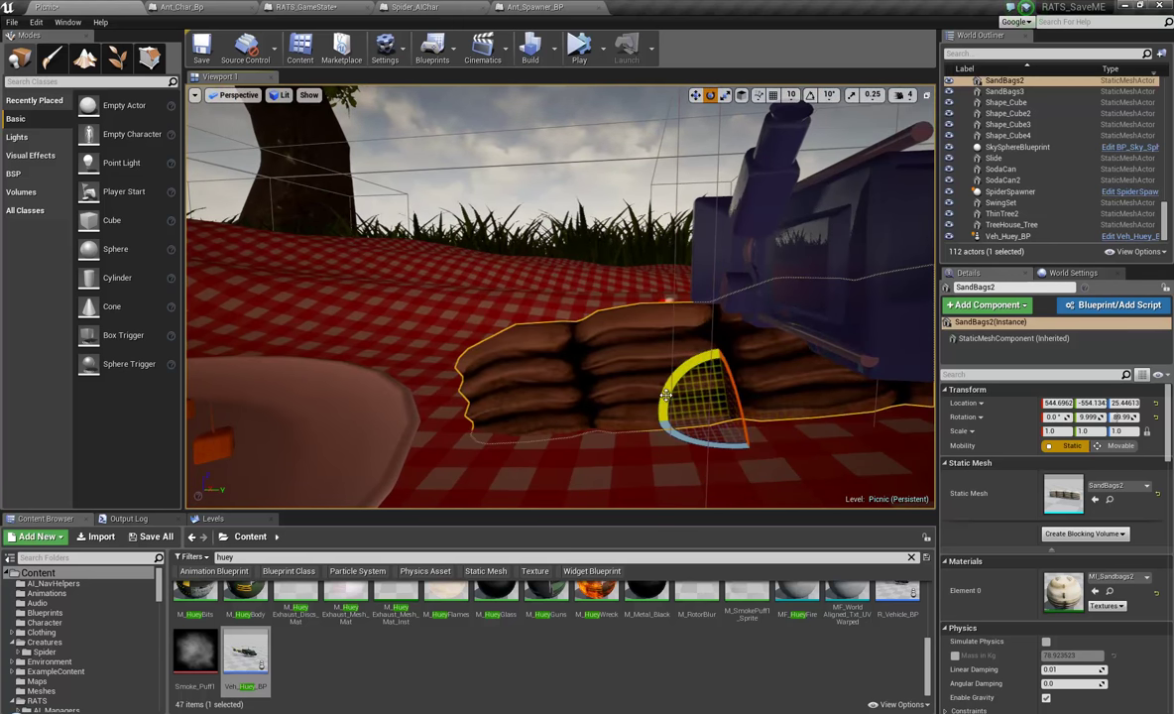
drag(679, 383, 694, 352)
right_drag(579, 408, 646, 454)
drag(551, 348, 592, 361)
Examine the tilted sandbag wall's fit against the blanket and turret, and its place beside the basket from several distances.
alt+drag(615, 403, 376, 412)
right_drag(3, 414, 513, 456)
alt+drag(513, 455, 3, 394)
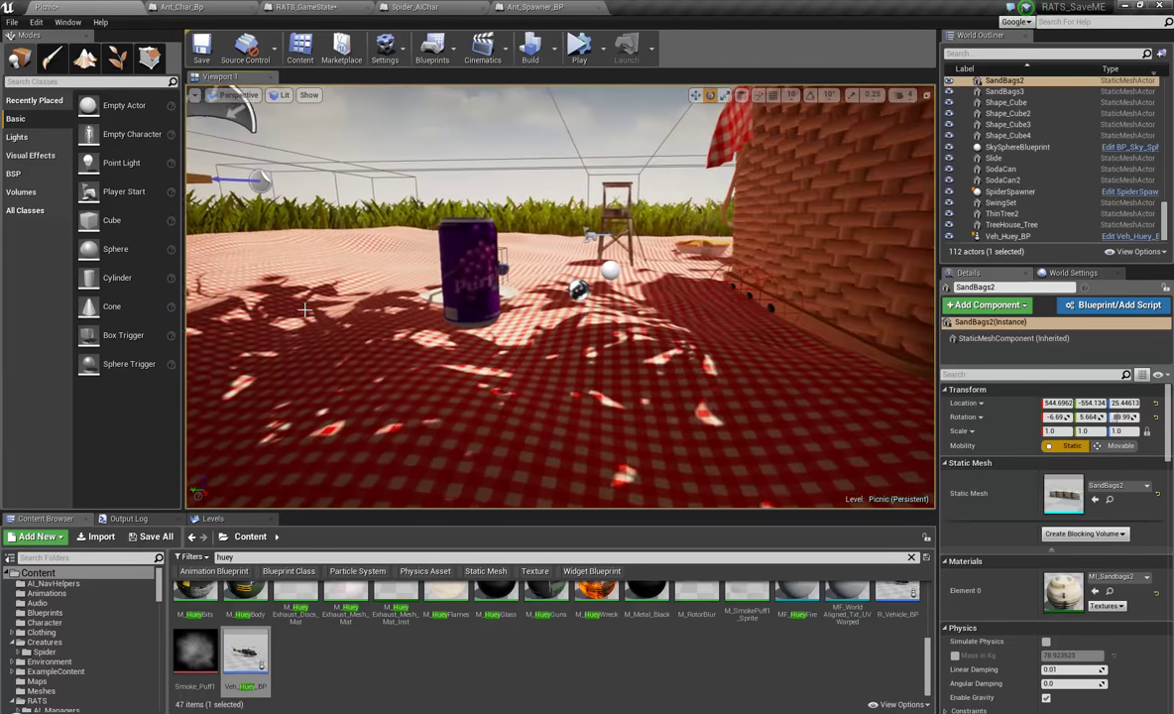
alt+drag(305, 311, 310, 335)
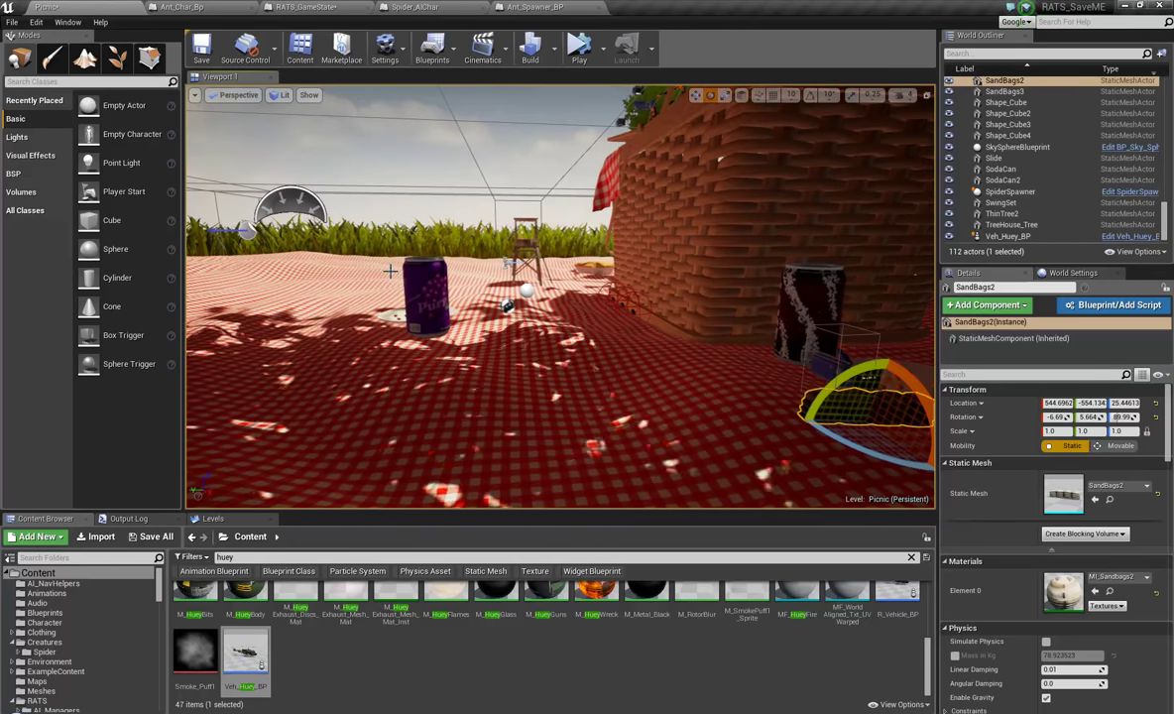
alt+drag(848, 287, 268, 304)
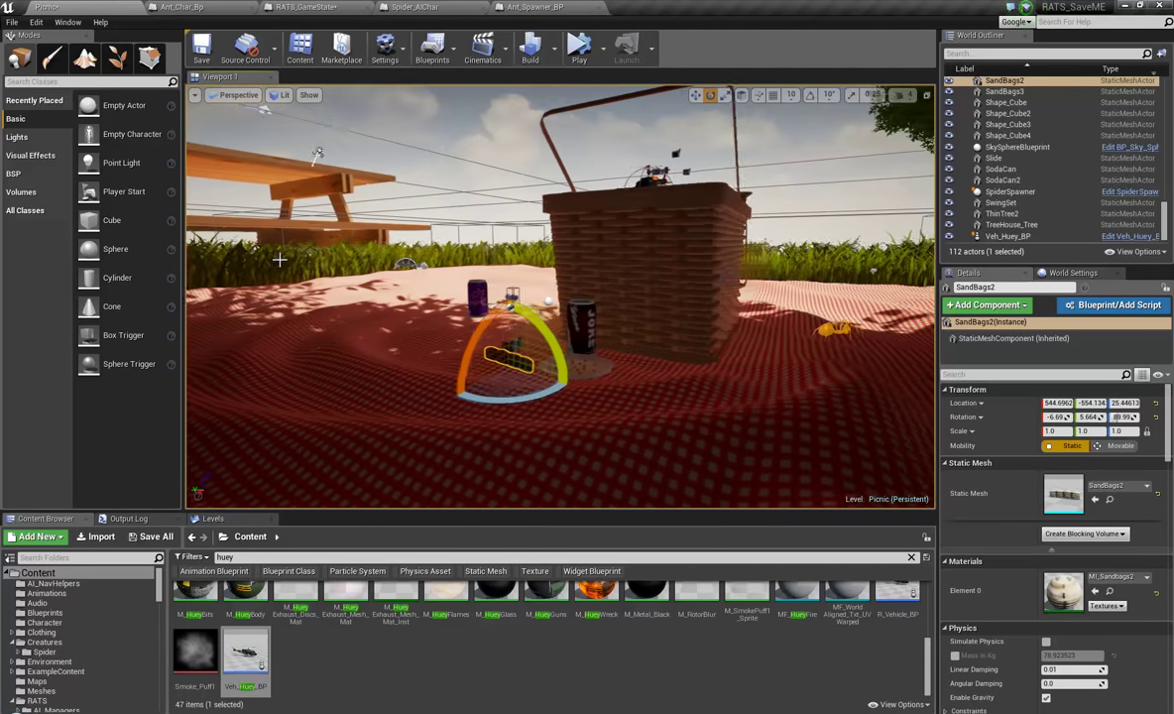
key(w)
right_drag(104, 258, 1035, 264)
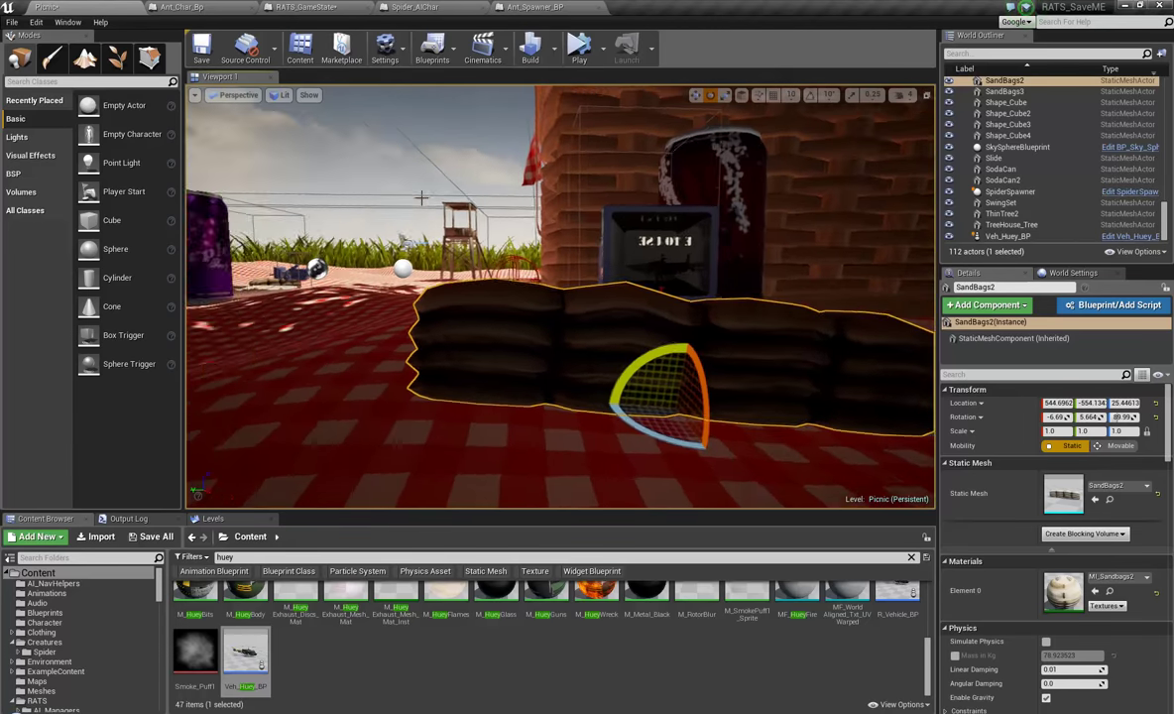
alt+drag(421, 197, 94, 204)
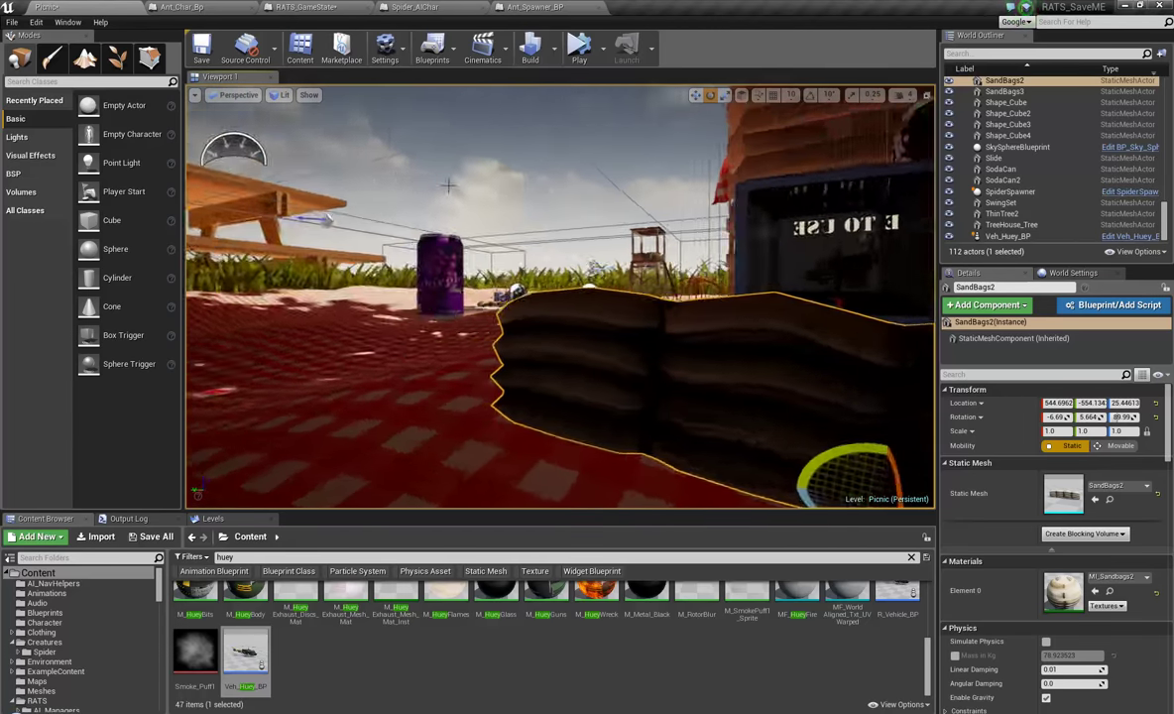
right_drag(867, 237, 917, 198)
key(d)
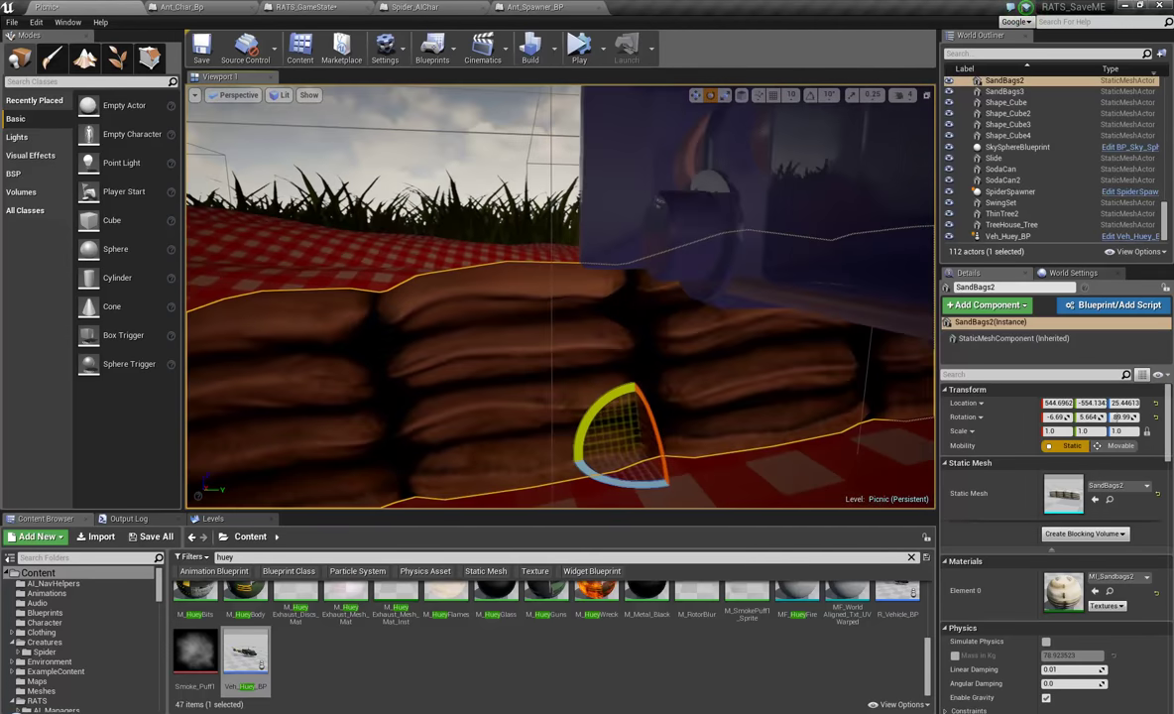
key(e)
right_drag(560, 297, 580, 303)
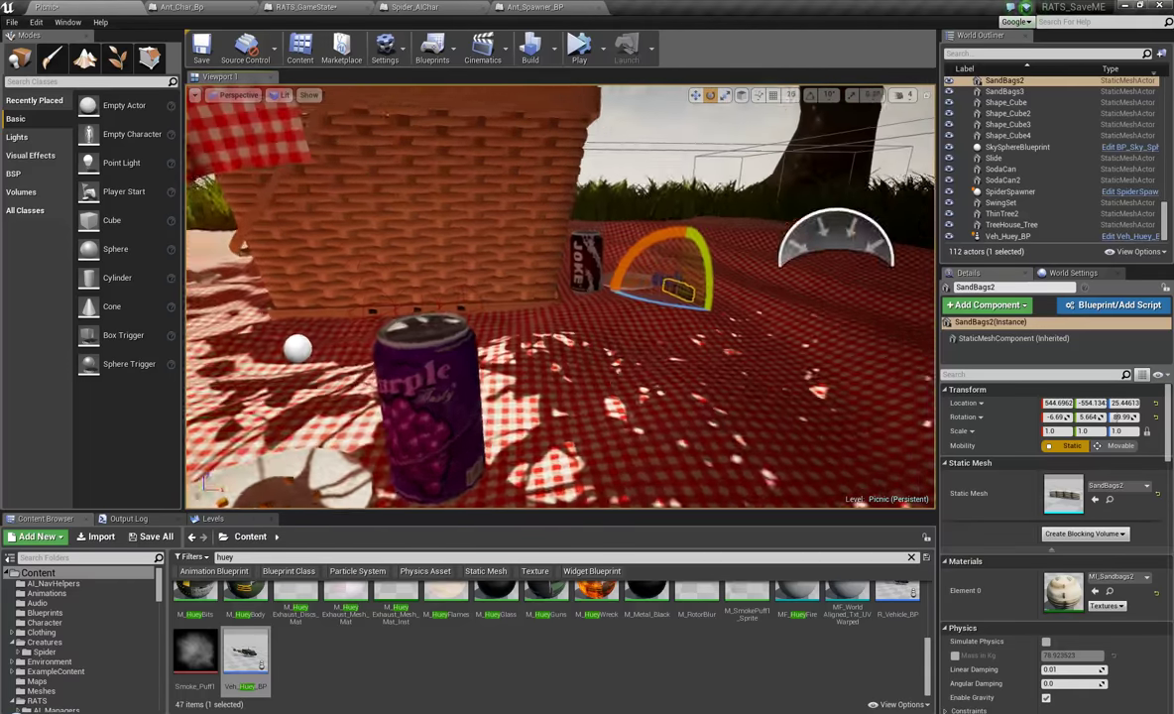
Try to move the tilted sandbag wall onto the plate of orange cubes beside the JOKE can.
key(w)
right_drag(560, 297, 562, 270)
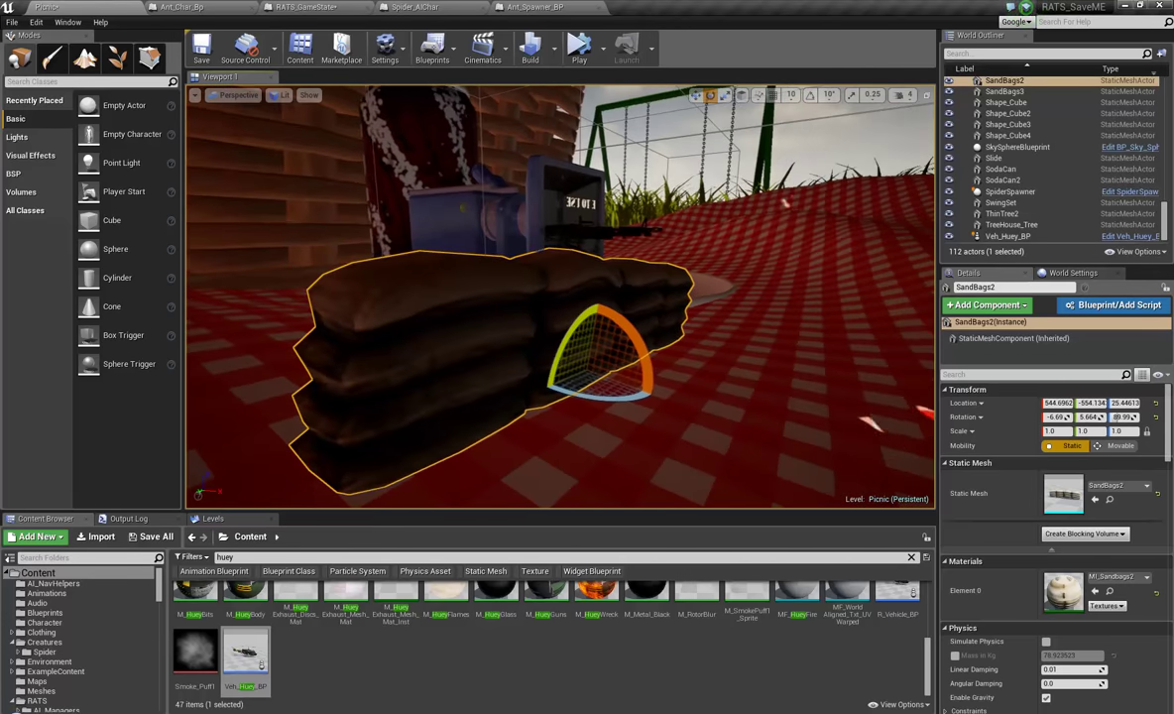
right_drag(560, 297, 367, 307)
key(s)
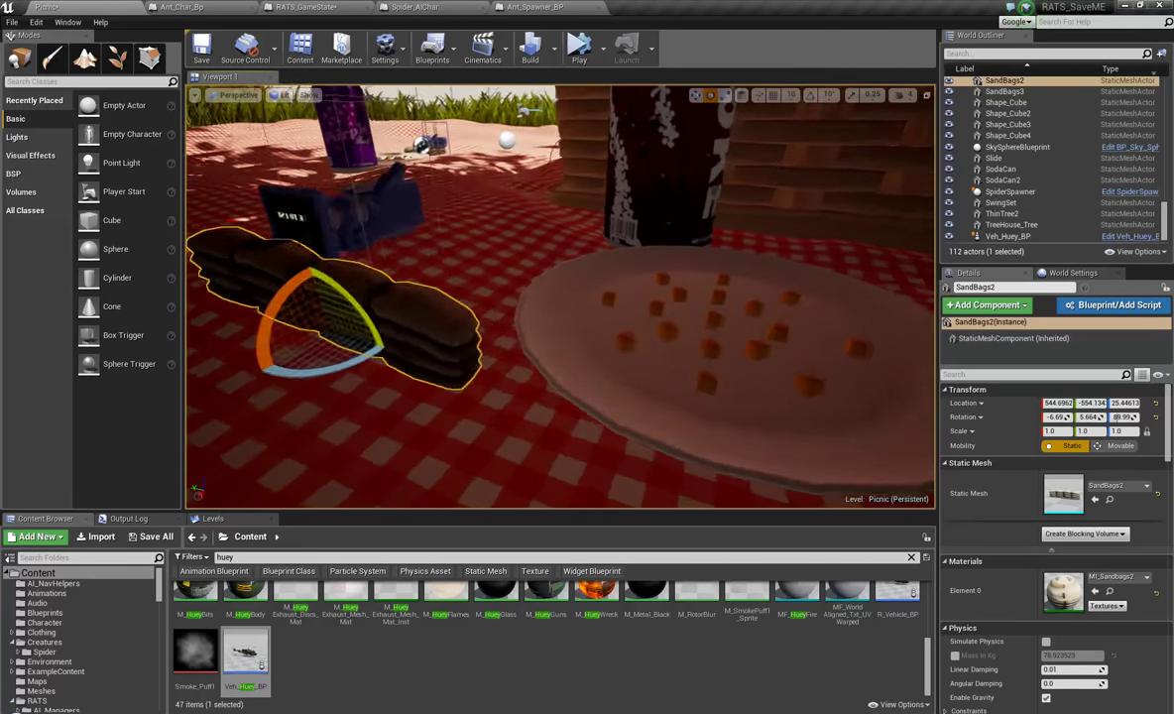
right_drag(1087, 347, 1088, 384)
key(w)
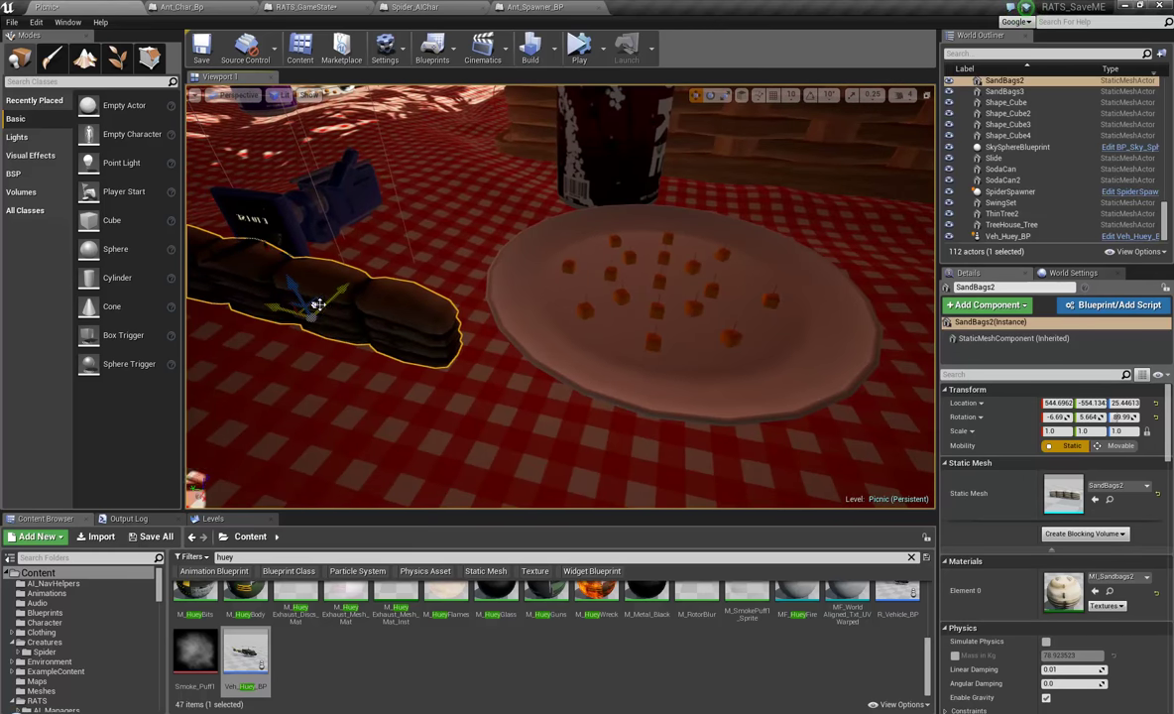
drag(319, 313, 664, 317)
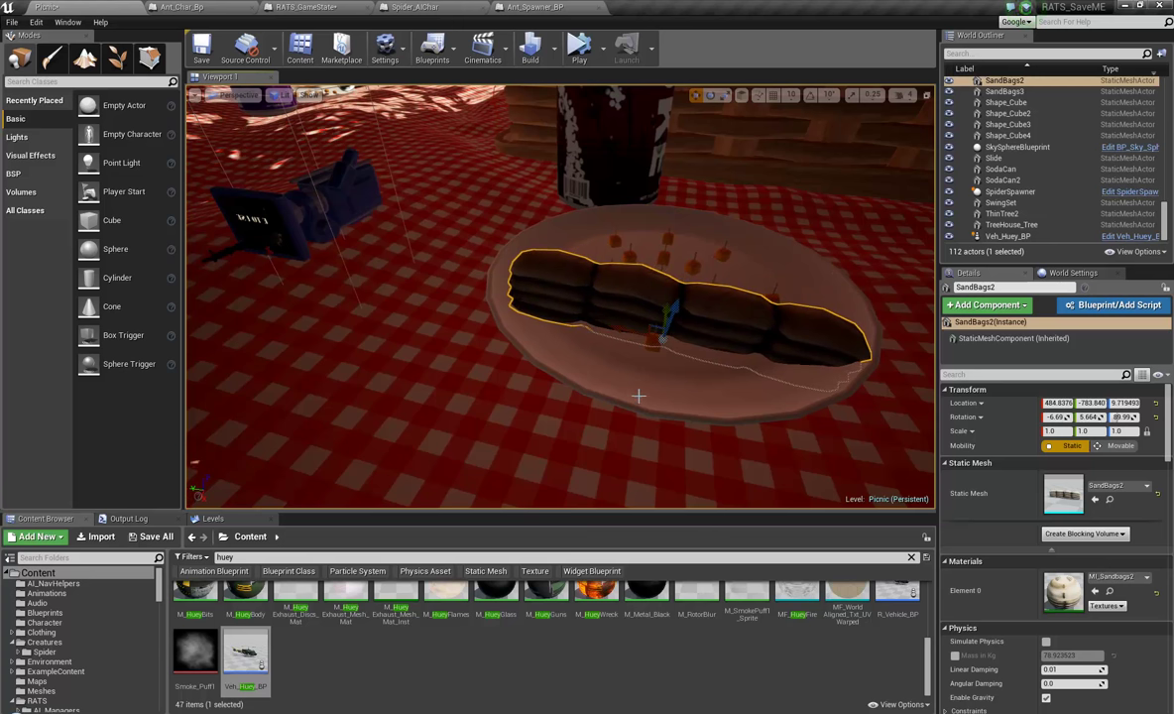
key(s)
right_drag(645, 464, 497, 424)
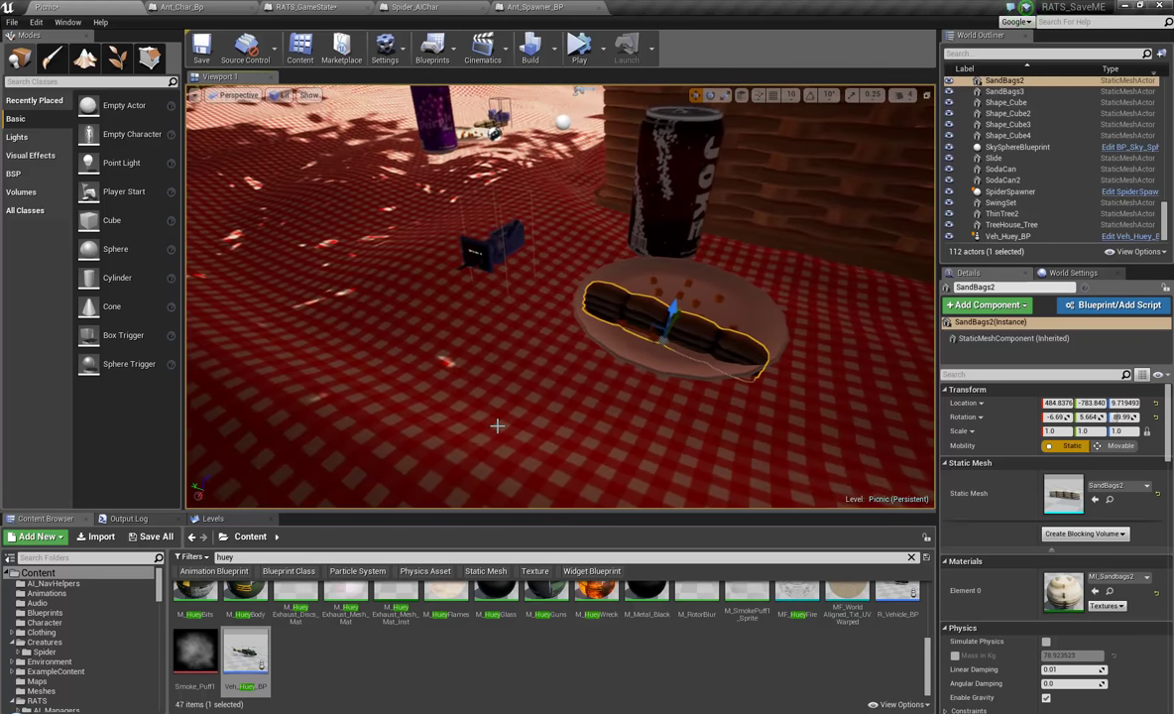
key(ctrl+z)
Shift the sandbag wall outward from the blue turret, to about X 582, Y -536 and Z 23.
right_drag(436, 353, 731, 317)
key(w)
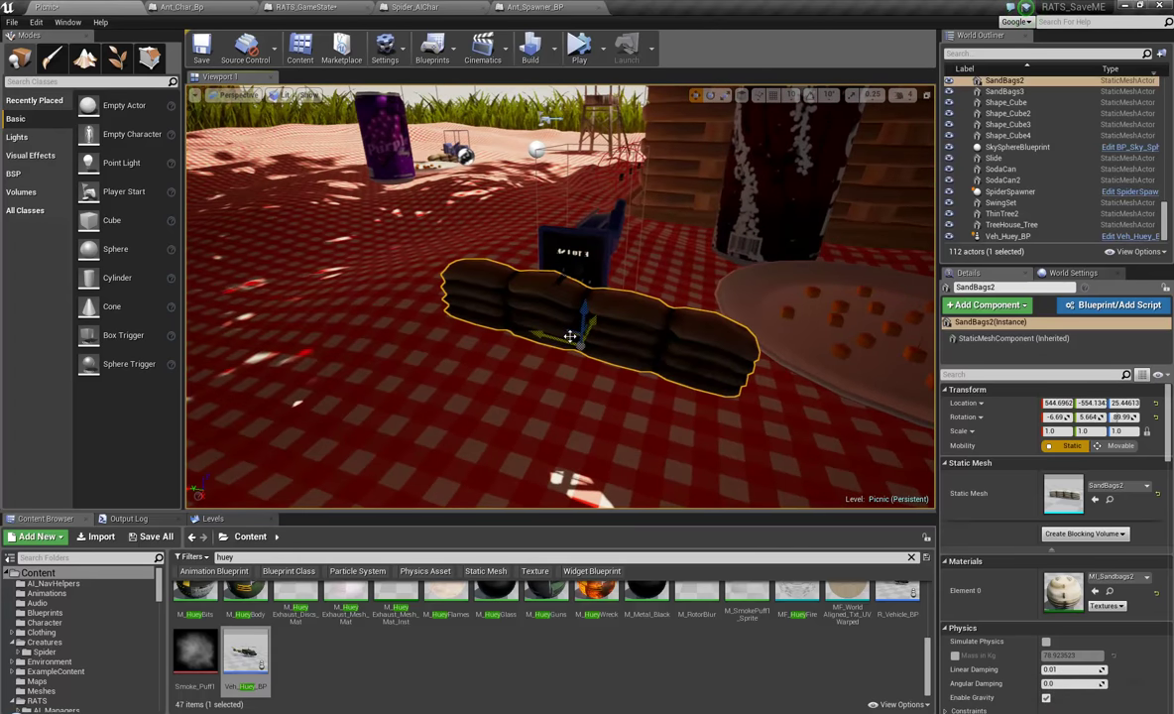
drag(568, 337, 524, 365)
right_drag(583, 424, 633, 434)
key(s)
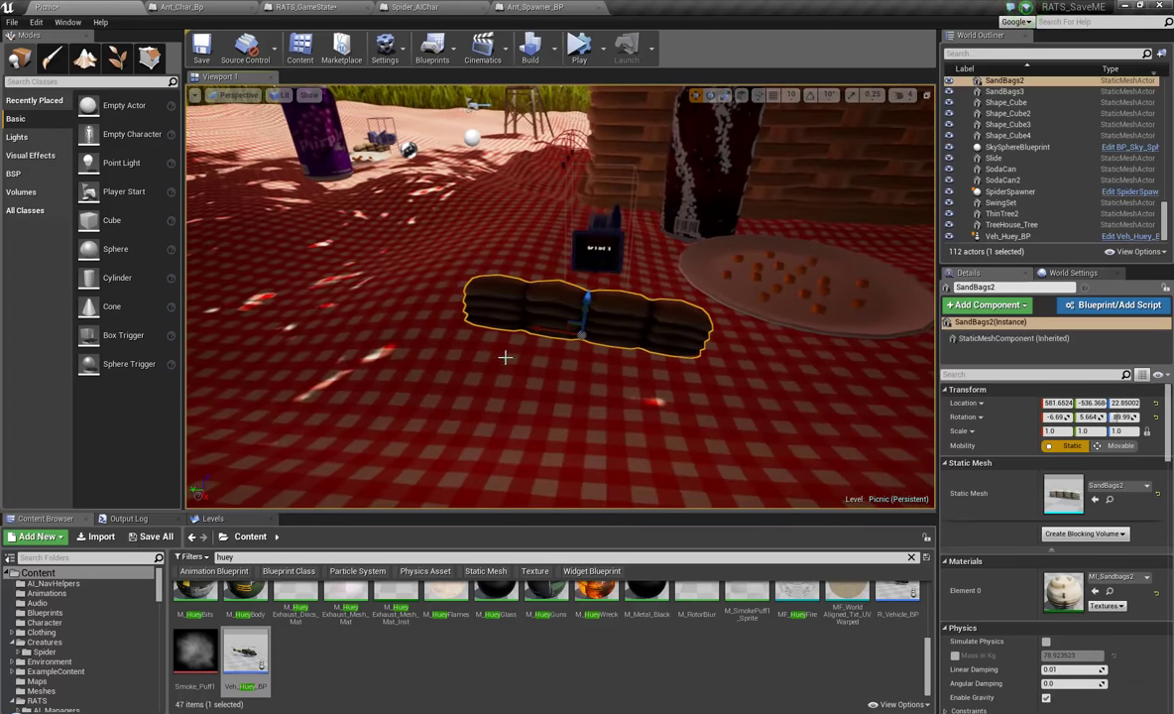
Duplicate the sandbag wall and line the copy up end to end beside the plate, at about Y -749 and Z 2.
alt+drag(533, 331, 778, 343)
key(d)
right_drag(679, 396, 263, 427)
key(f)
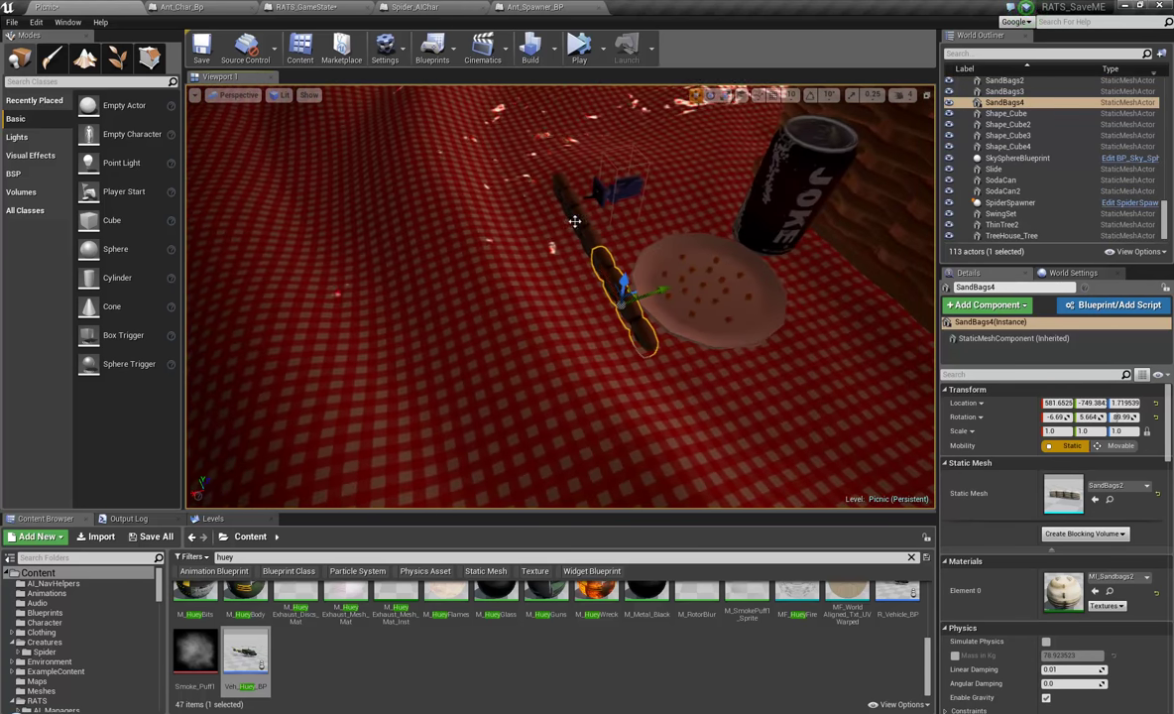
Move the SandBags2 wall in front of the turret across to the open blanket past the purple can, about X 214, Y 590.
click(574, 222)
key(w)
right_drag(613, 326, 873, 271)
key(a)
key(w)
key(s)
scroll(549, 402, down, 5)
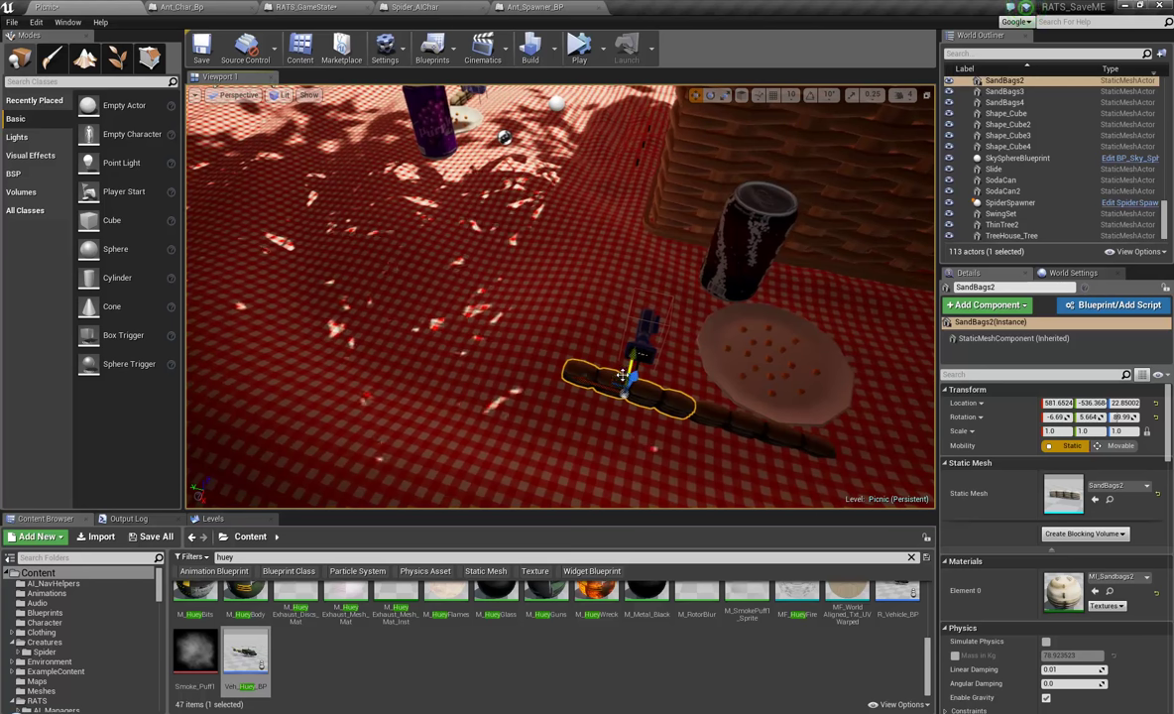
drag(622, 375, 243, 107)
right_drag(243, 107, 190, 89)
key(w)
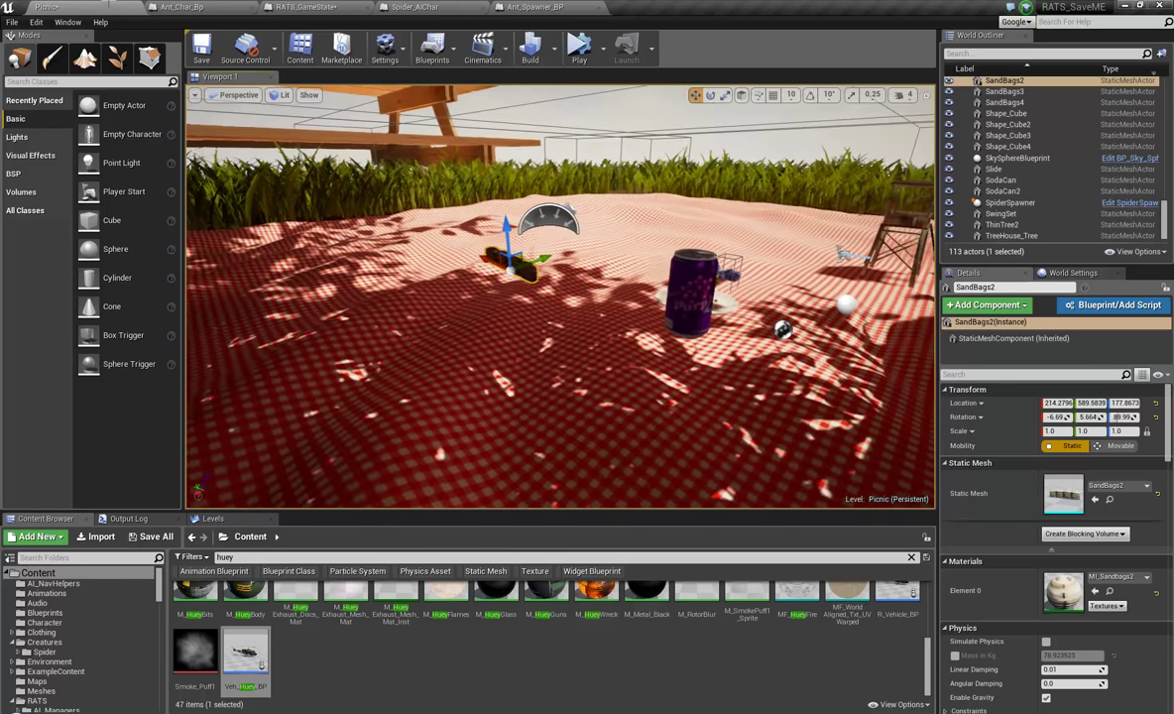
Turn the relocated sandbag wall to about -169° on Z and lower it toward the blanket.
key(f)
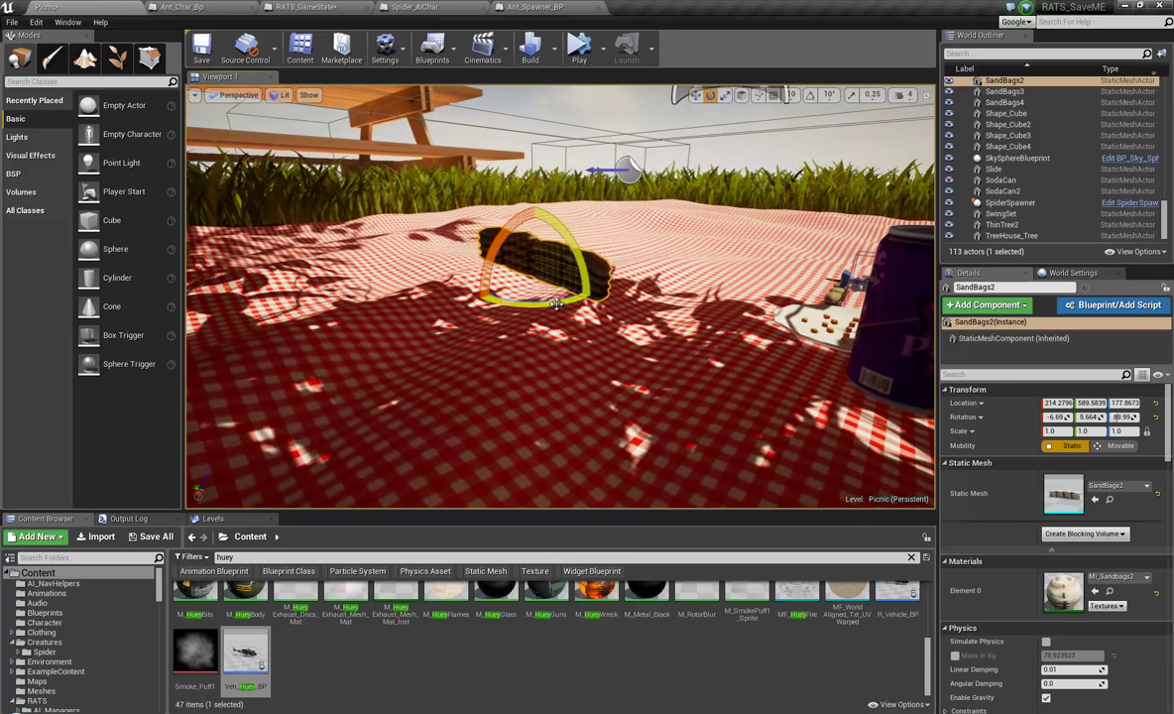
drag(556, 304, 19, 323)
key(w)
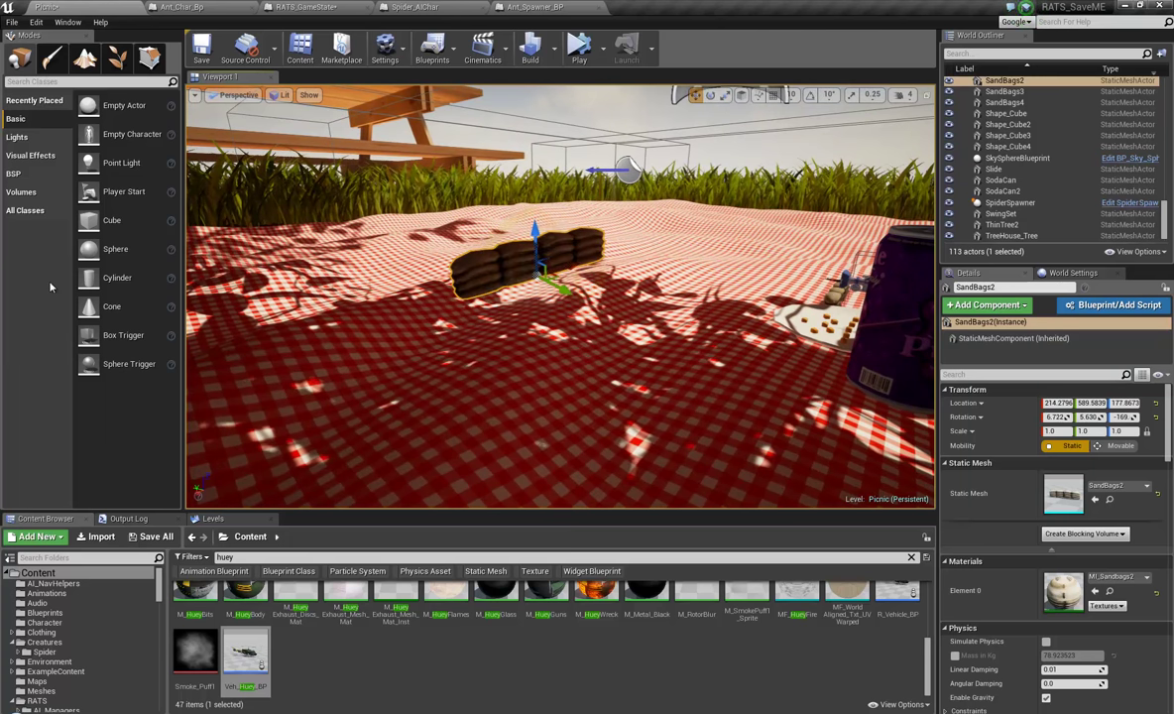
drag(536, 269, 527, 303)
key(e)
key(Escape)
Sink the sandbag wall near the purple can into the blanket, to a height of about Z 24.
right_drag(575, 426, 1169, 426)
key(w)
key(a)
key(w)
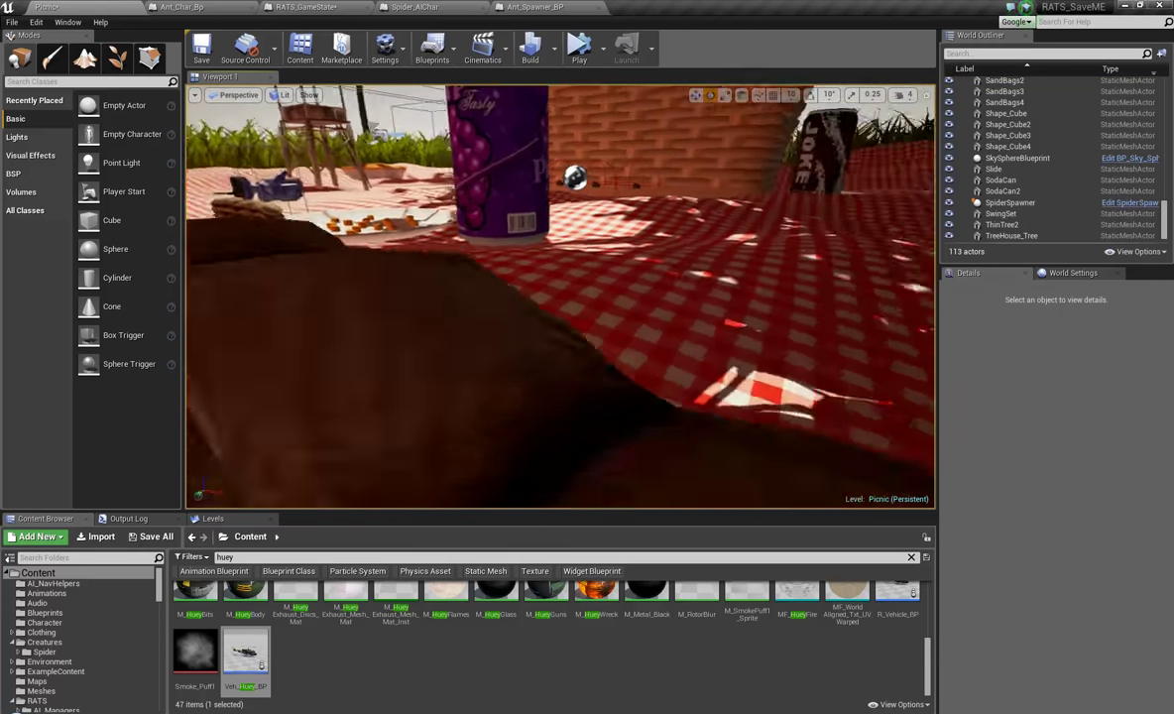
key(s)
right_drag(560, 298, 545, 252)
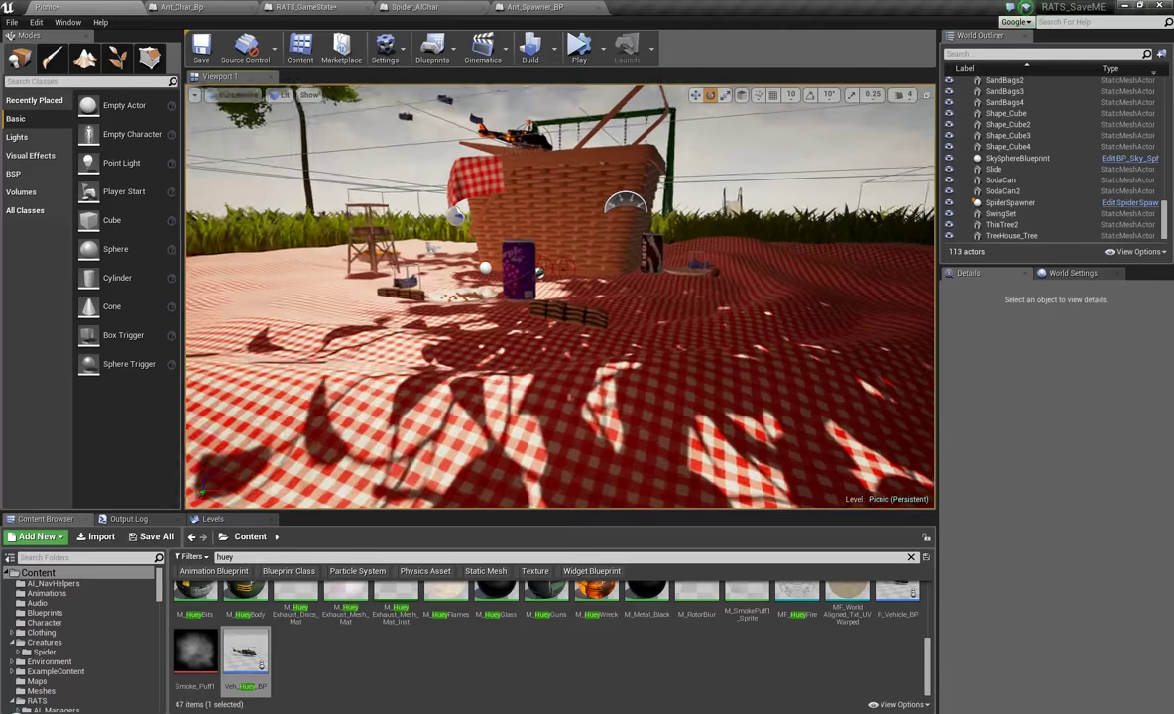
key(w)
right_drag(635, 347, 669, 385)
click(687, 352)
right_drag(753, 404, 799, 408)
key(s)
key(w)
drag(612, 281, 611, 314)
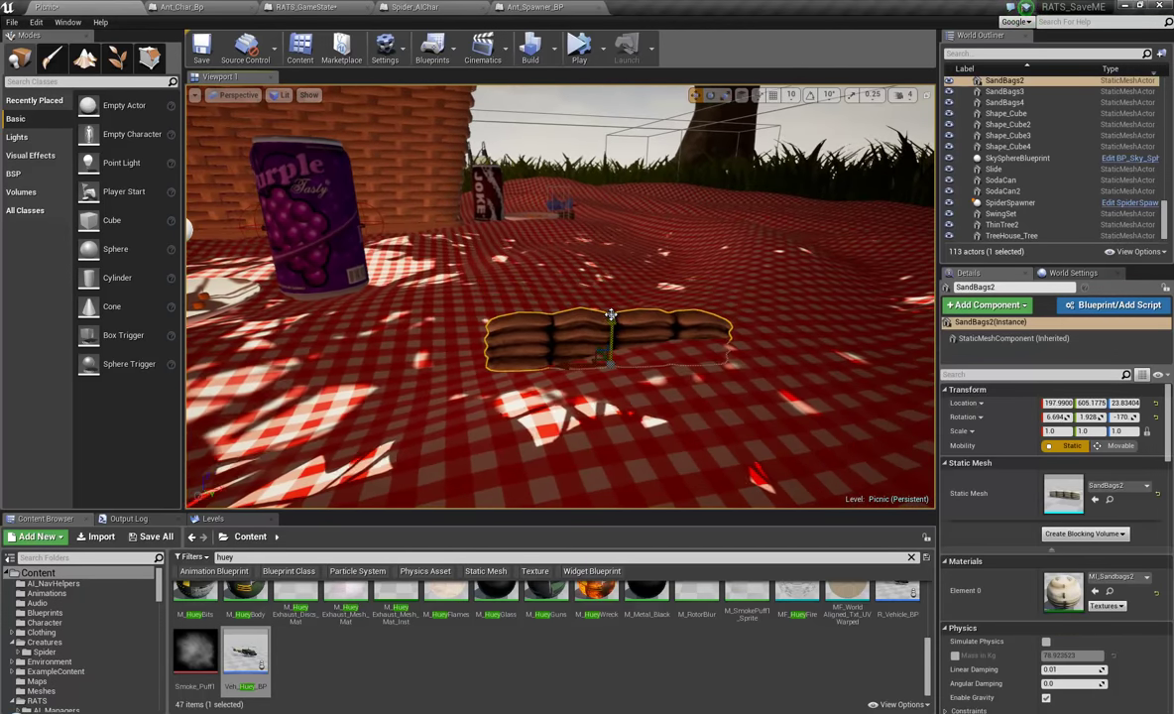
Tilt the sandbag wall near the purple can to about -10.4° on Y to follow the blanket's slope.
key(e)
drag(550, 361, 519, 329)
key(Escape)
Examine how the tilted sandbag wall sits on the blanket from both of its ends.
key(d)
right_drag(635, 401, 2, 407)
key(w)
key(a)
key(w)
key(d)
key(d)
key(d)
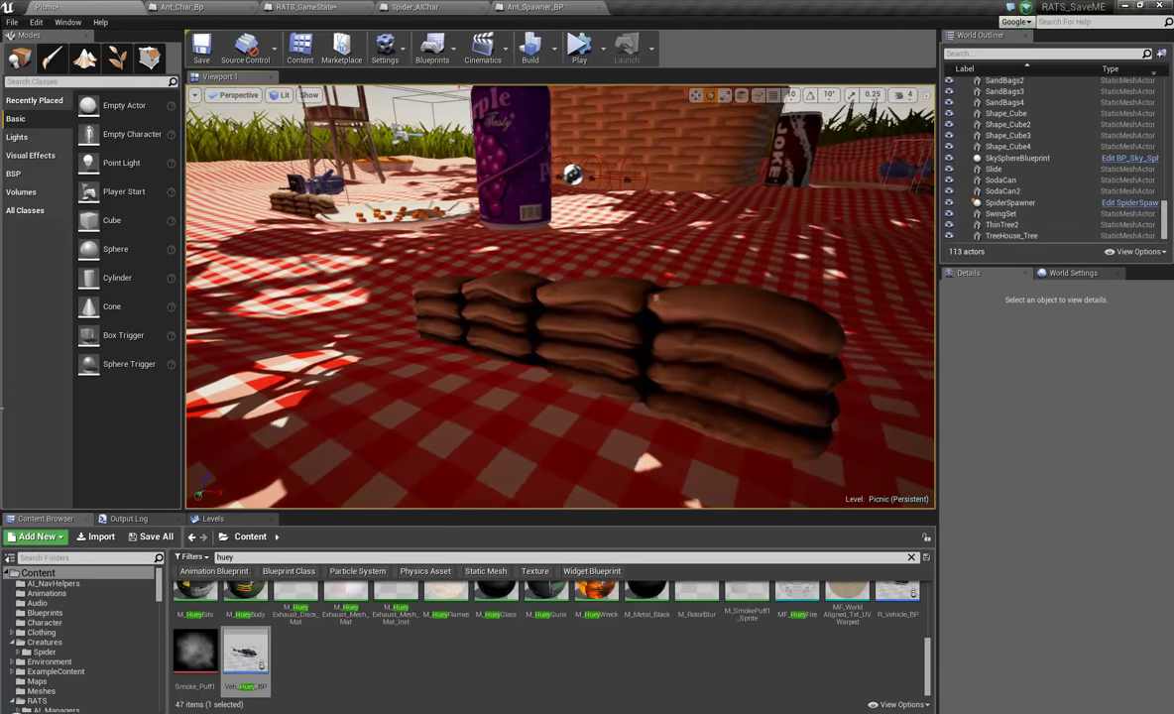
drag(540, 317, 663, 336)
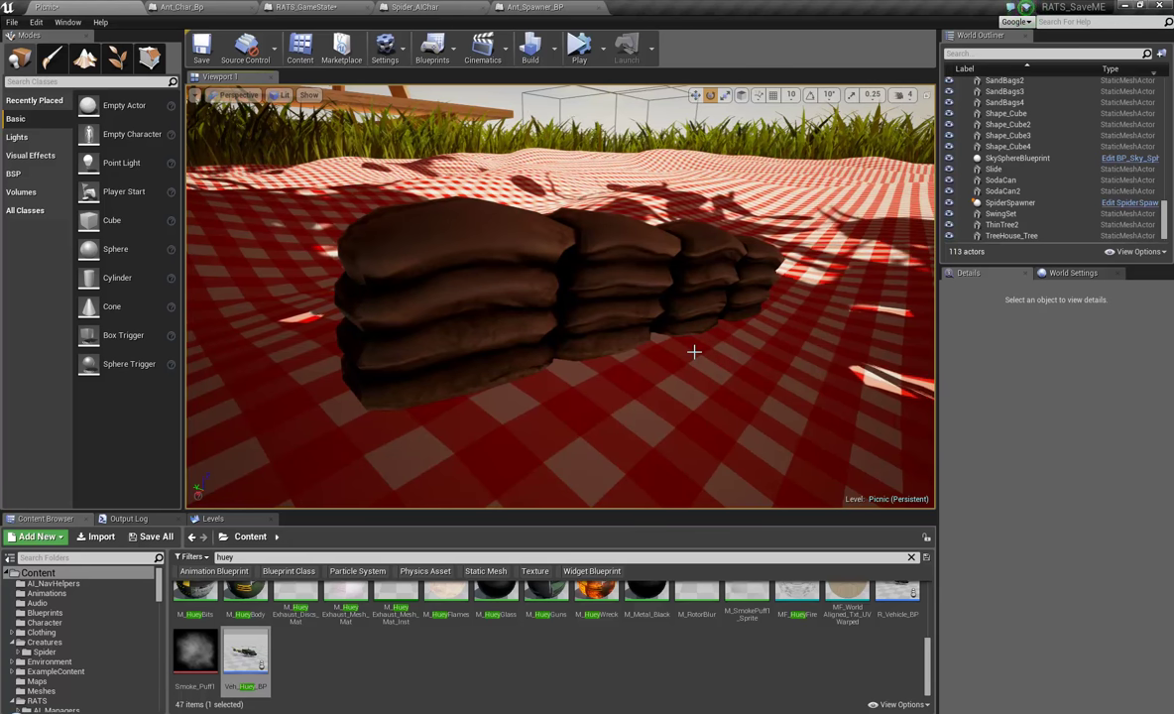
Search the project assets for "coin" and open the CheeseCoin static mesh.
scroll(297, 684, up, 5)
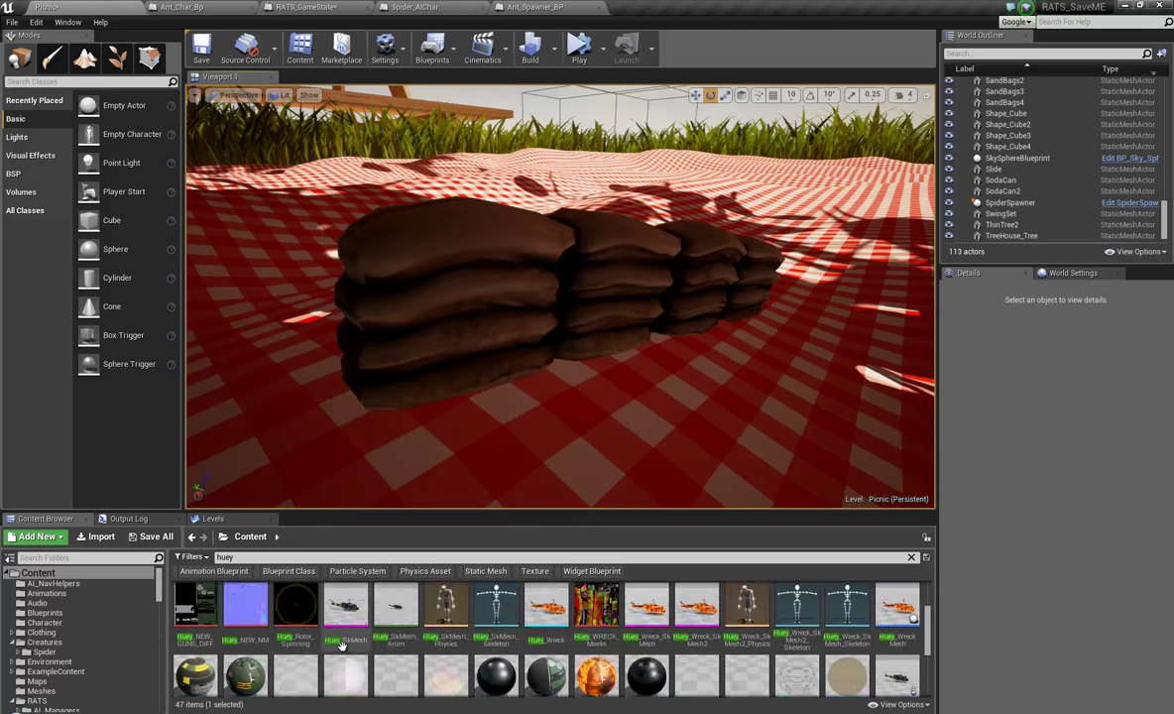
drag(268, 557, 111, 578)
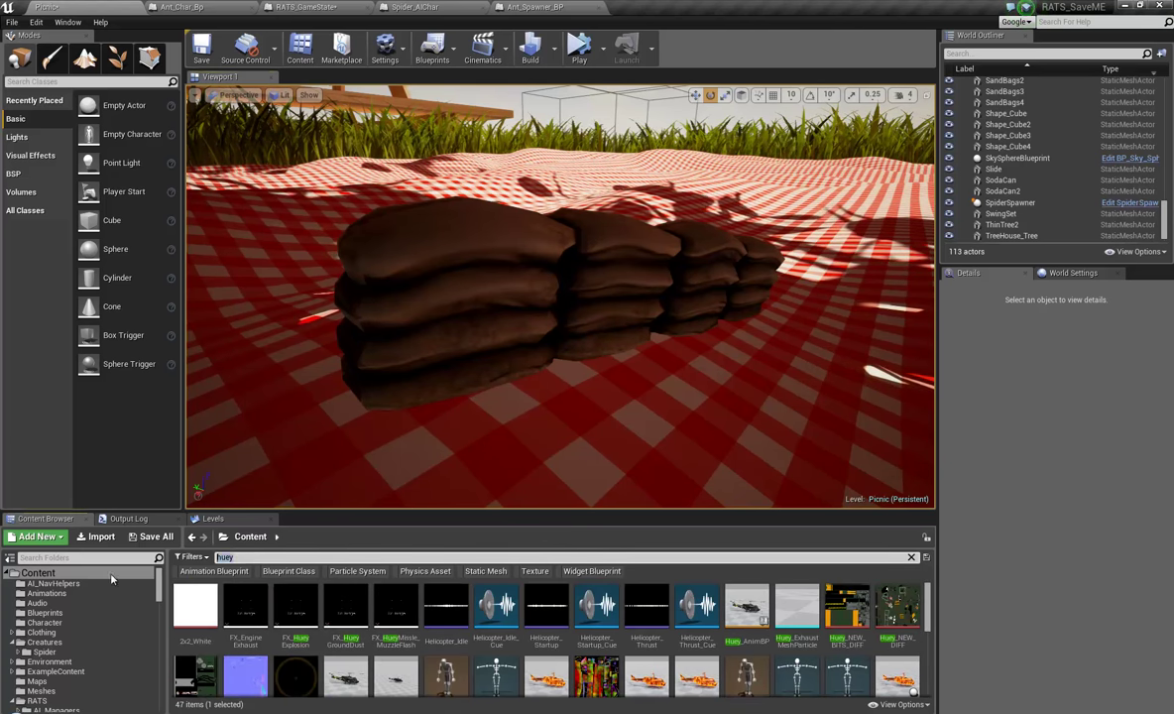
text(coin)
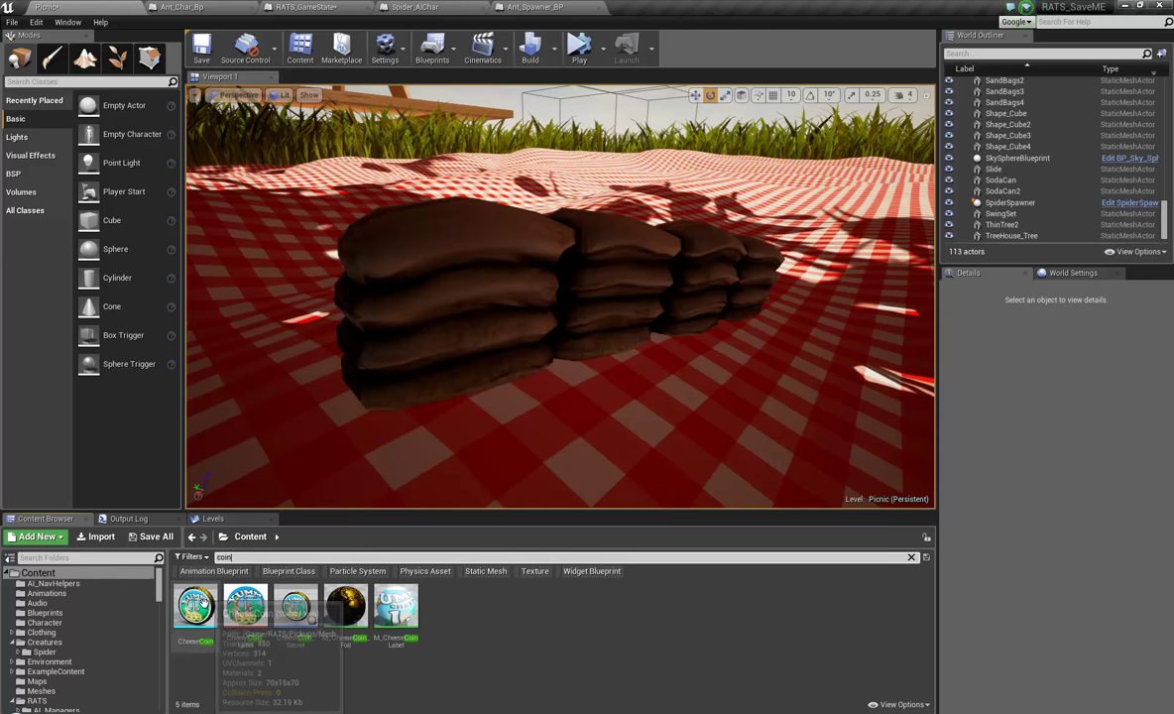
double_click(195, 607)
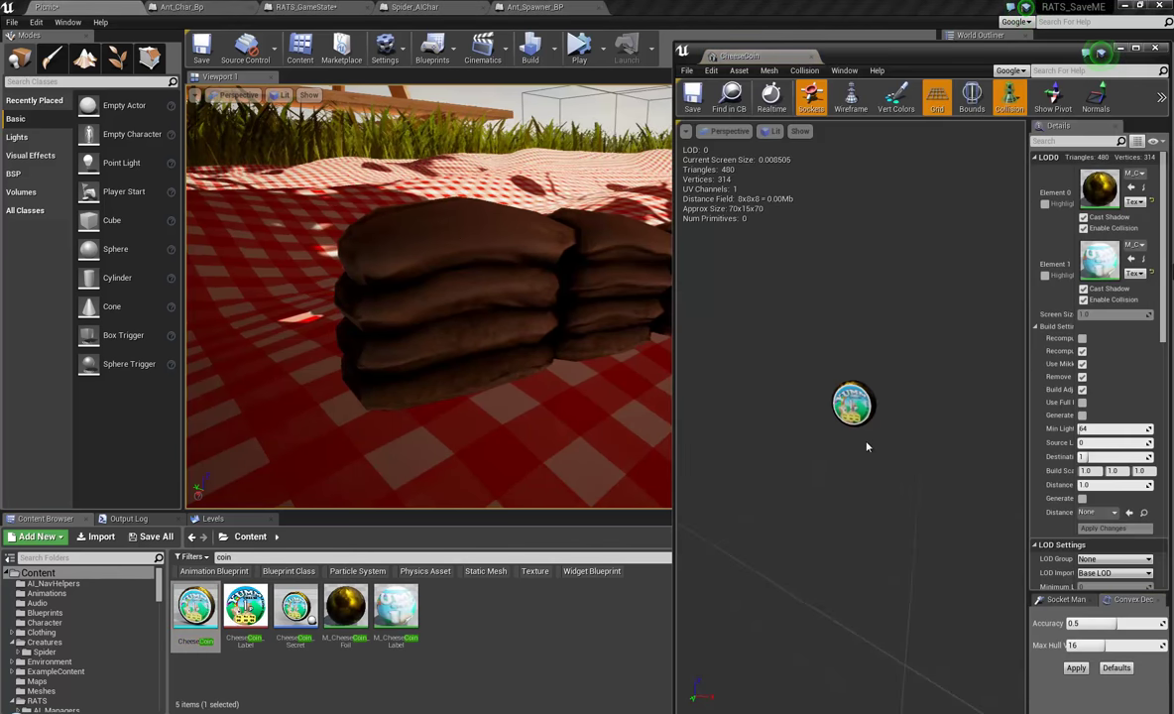
Inspect the CheeseCoin mesh's YUMM Cheese label up close and at a distance, and close its editor.
scroll(799, 404, up, 5)
scroll(885, 398, up, 4)
scroll(891, 387, down, 4)
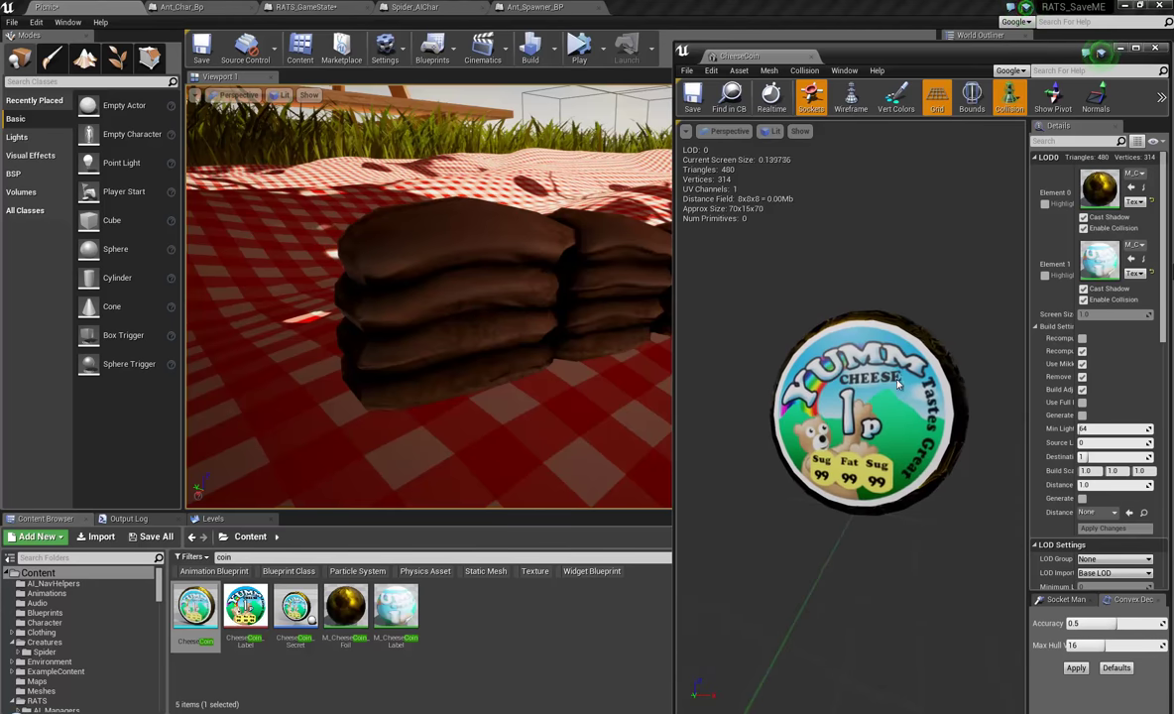
scroll(906, 383, up, 2)
scroll(876, 464, down, 5)
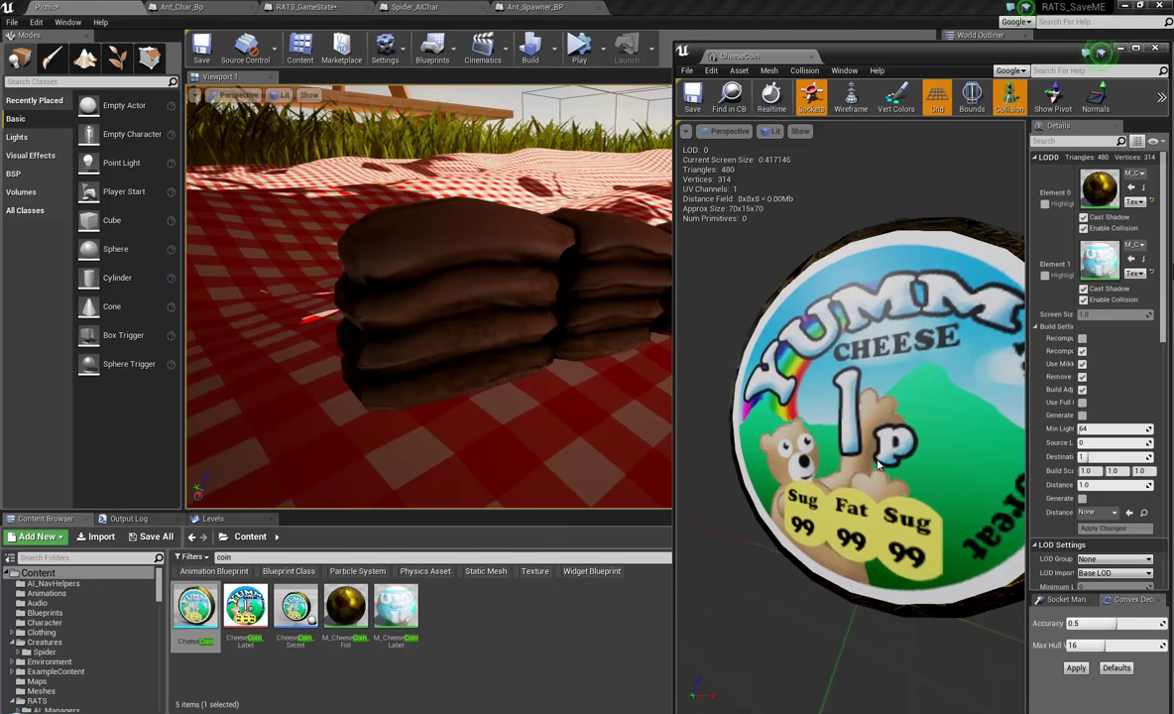
scroll(876, 464, up, 5)
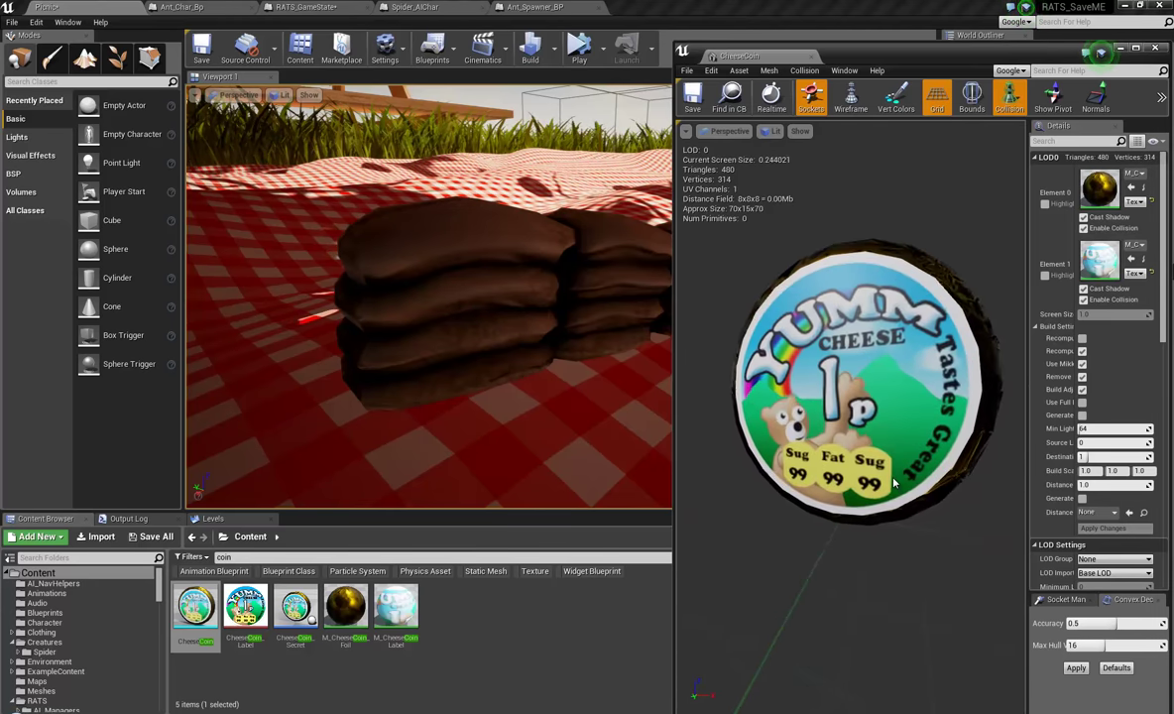
drag(590, 477, 932, 440)
scroll(909, 439, down, 3)
scroll(897, 426, up, 5)
scroll(862, 407, down, 2)
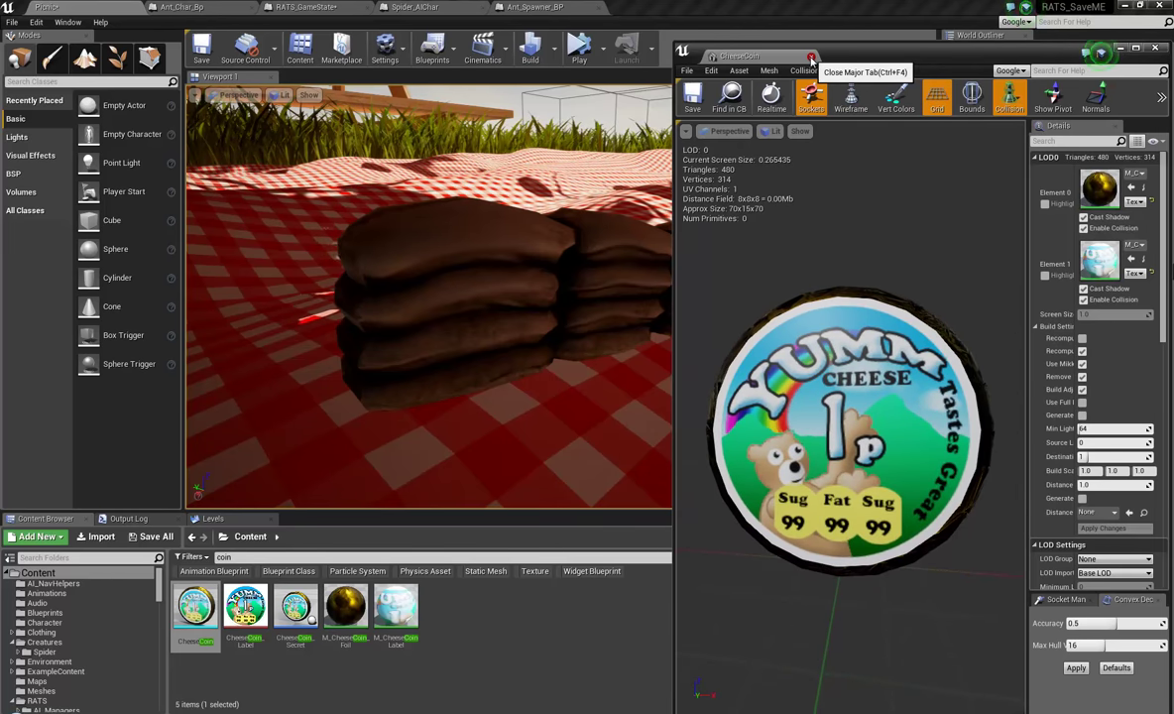
click(809, 58)
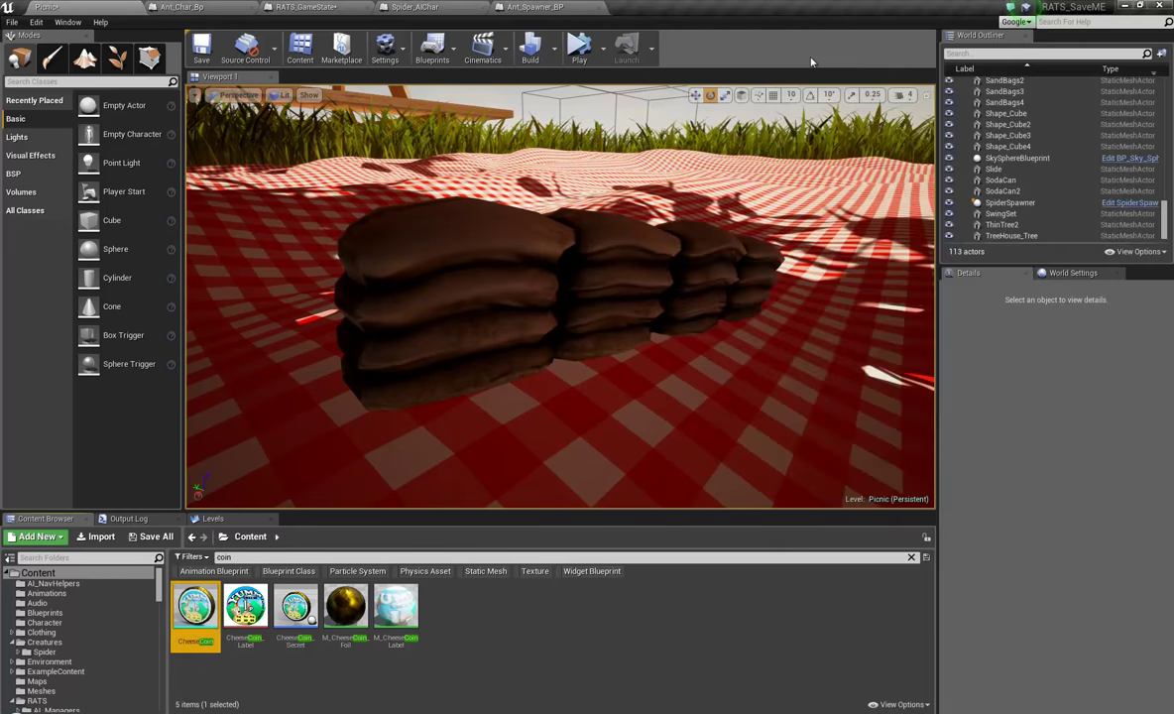
Reopen the CheeseCoin mesh, check the 1p lettering and bear artwork at close range, and close it again.
double_click(195, 607)
scroll(823, 460, up, 10)
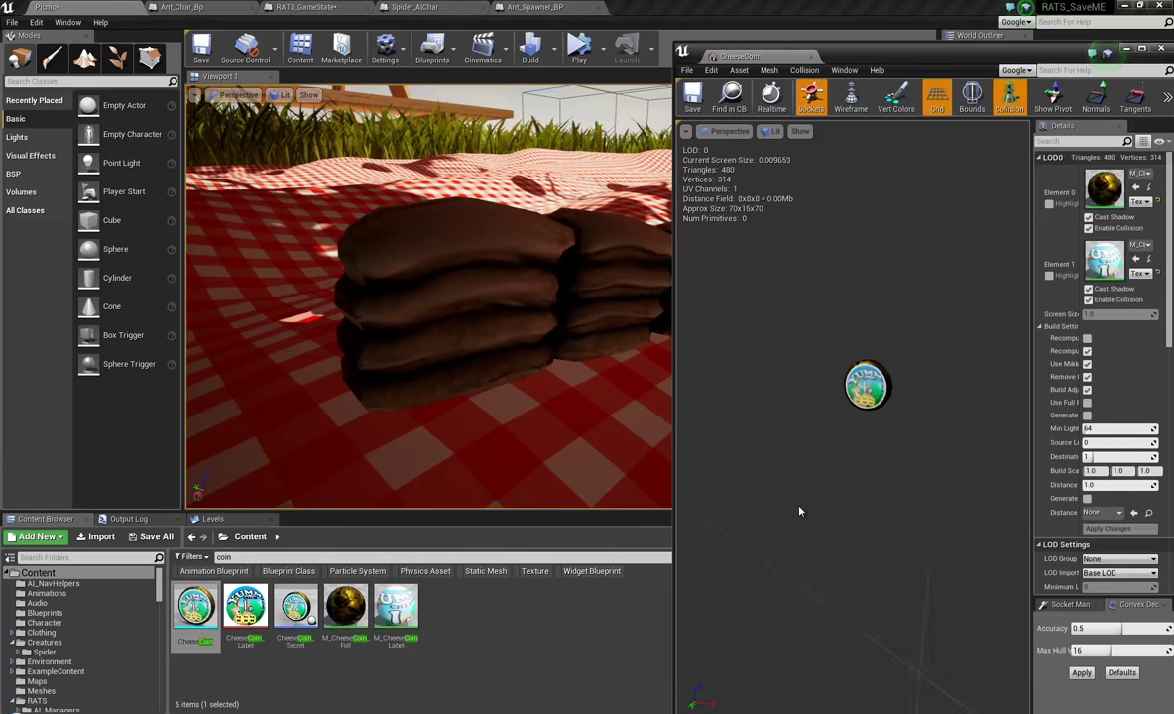
scroll(870, 381, down, 3)
scroll(875, 357, up, 5)
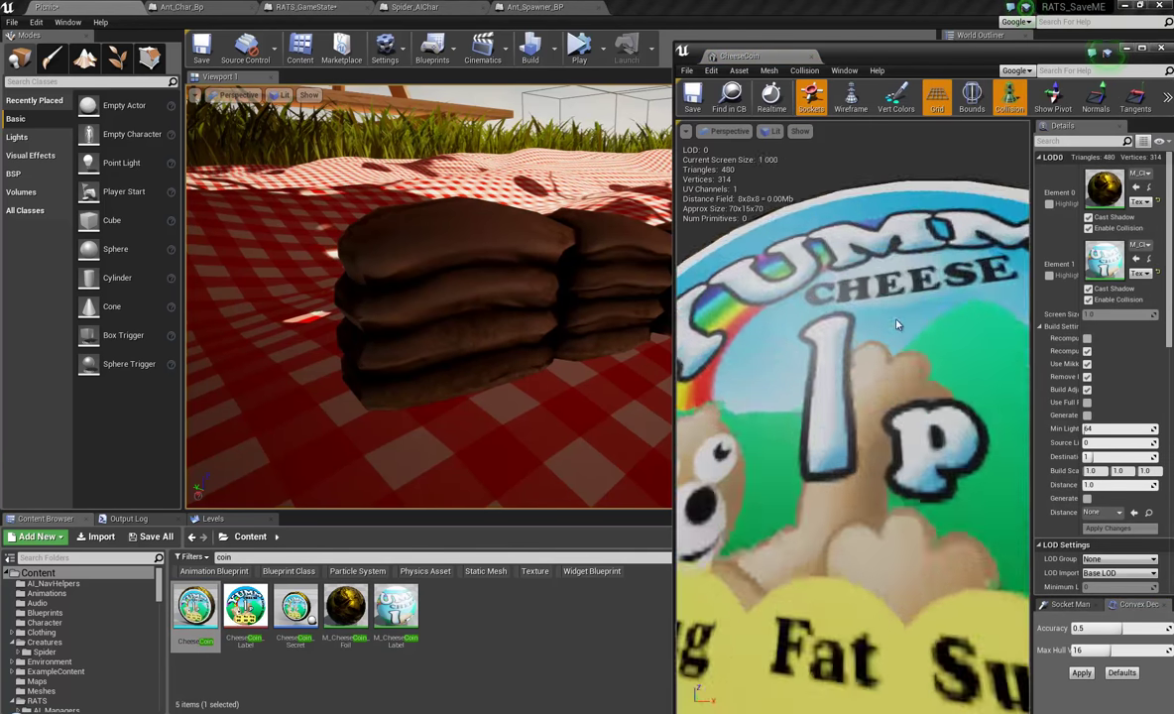
scroll(880, 332, down, 5)
scroll(883, 325, up, 8)
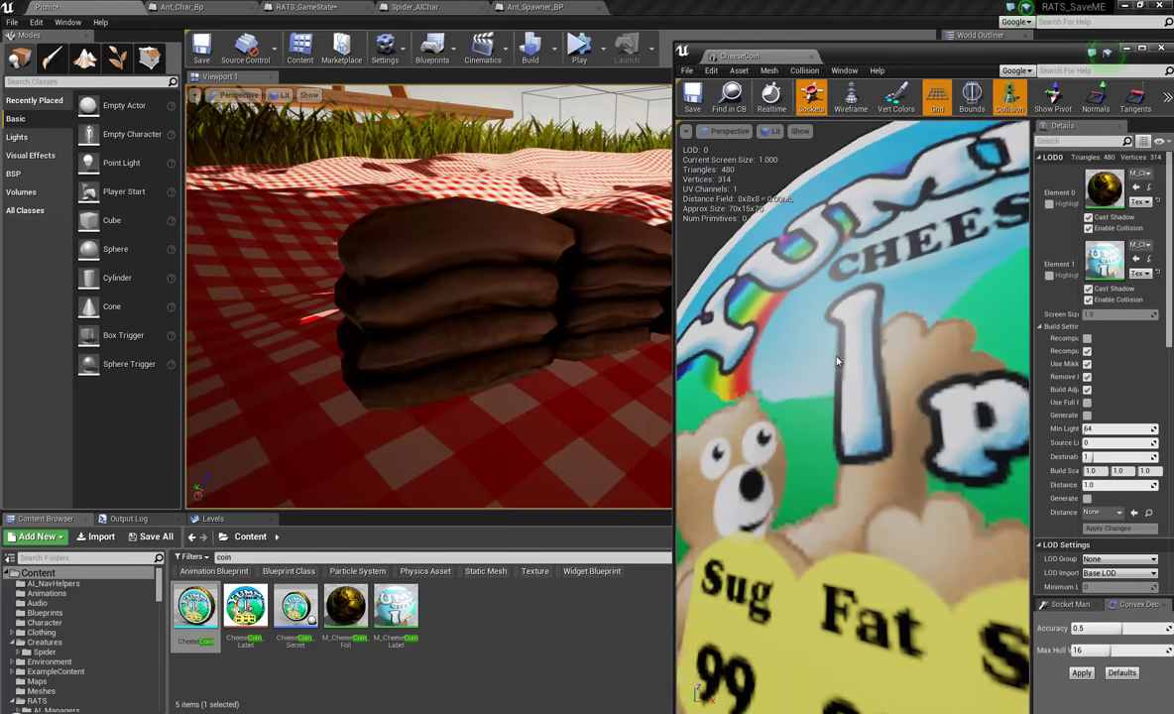
scroll(922, 317, down, 8)
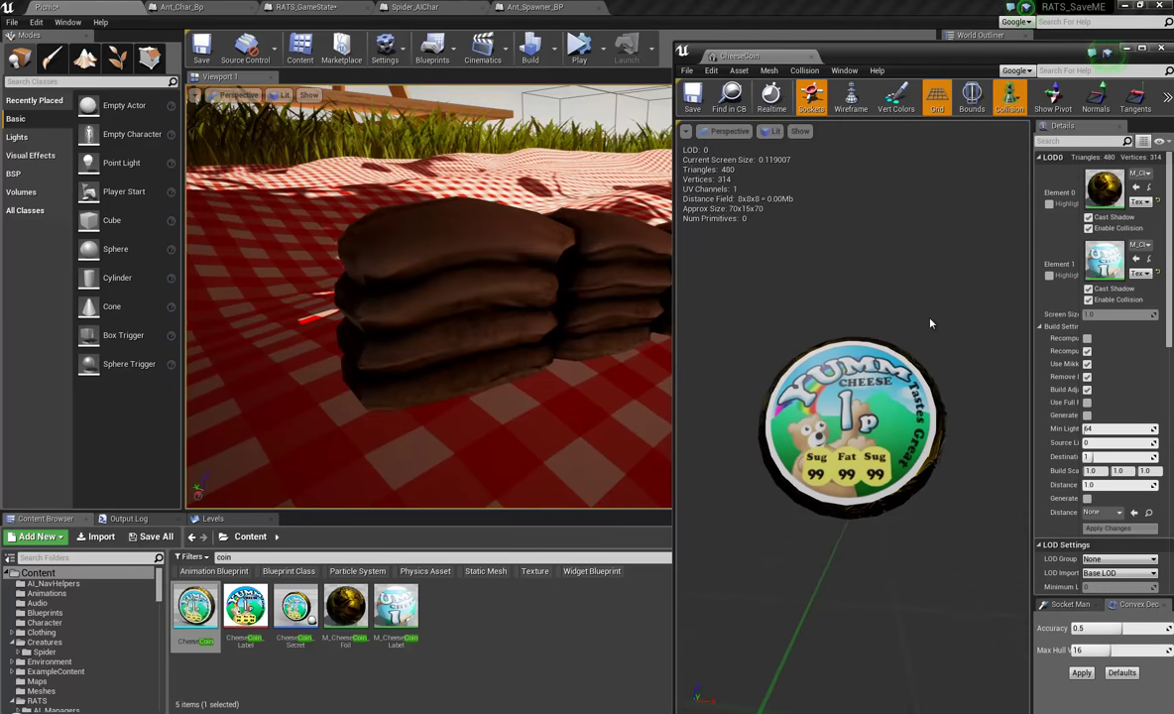
click(811, 57)
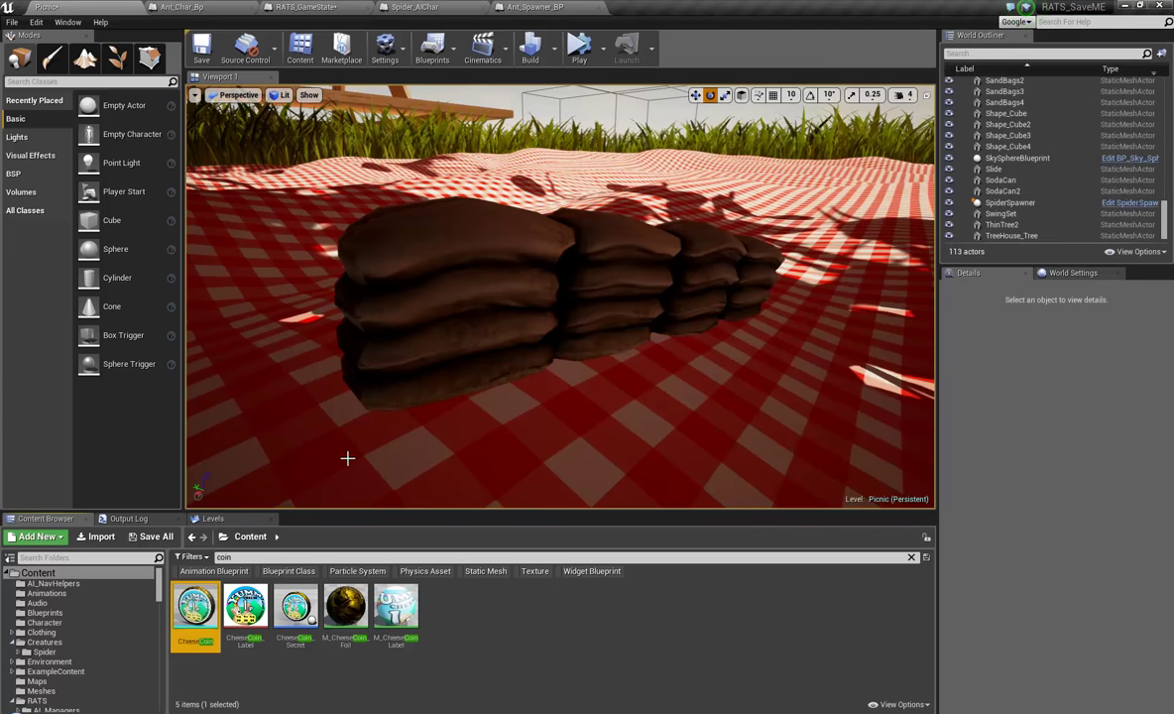
Select the sandbag wall on the open blanket and check its near end.
right_drag(563, 335, 434, 325)
click(617, 306)
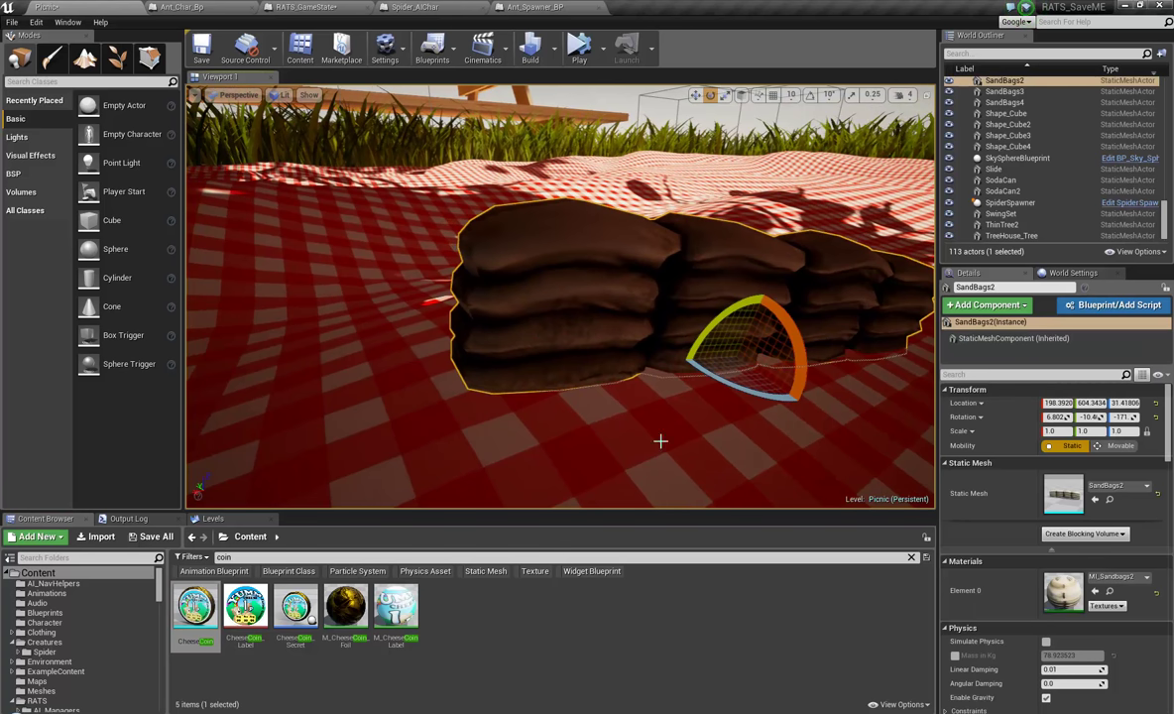
right_drag(693, 399, 831, 408)
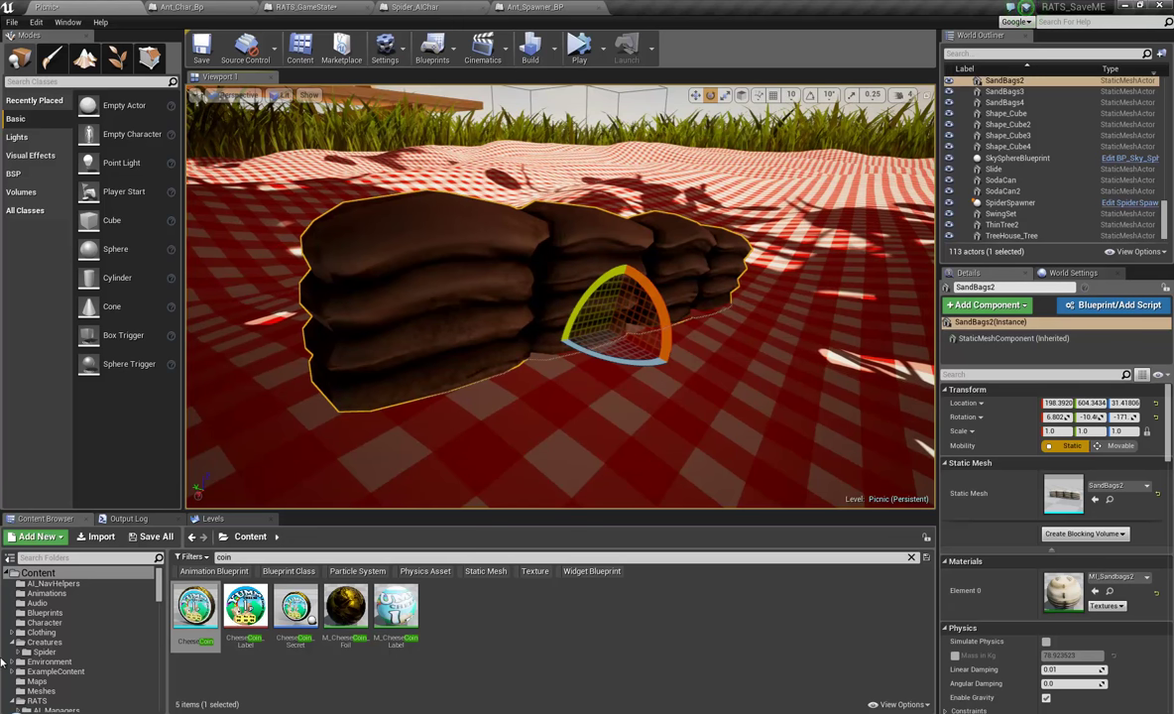
Open the Blueprints content folder and clear the "coin" search to list all its assets.
click(45, 613)
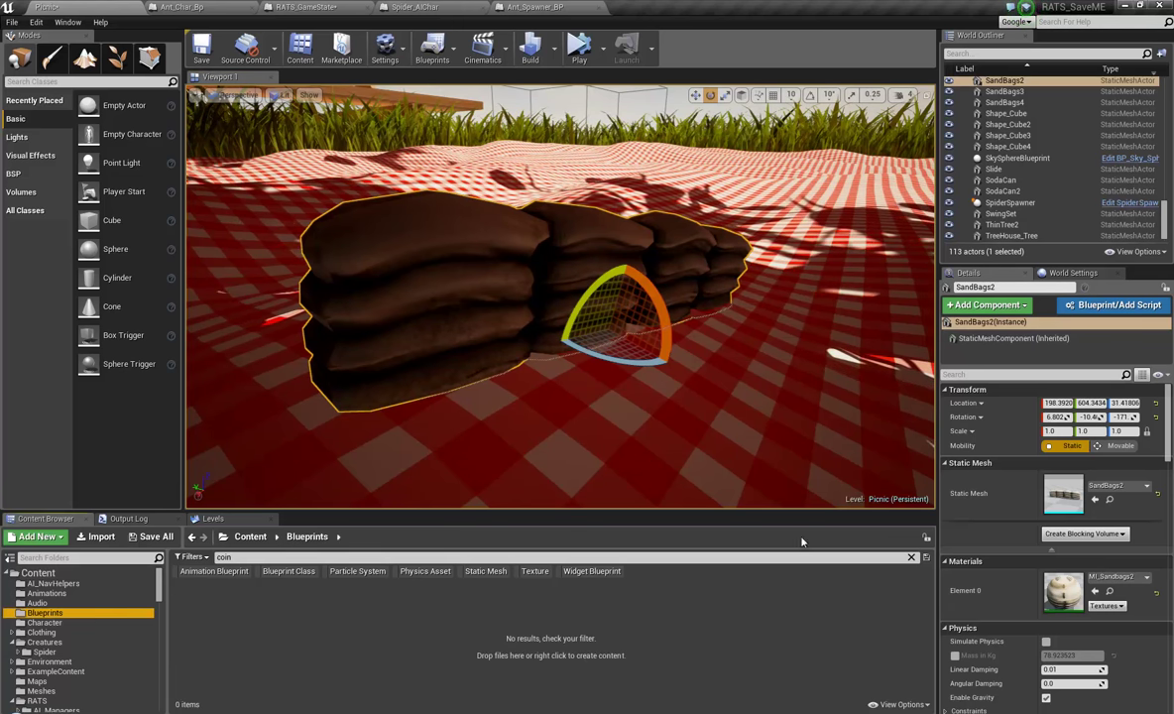
click(911, 557)
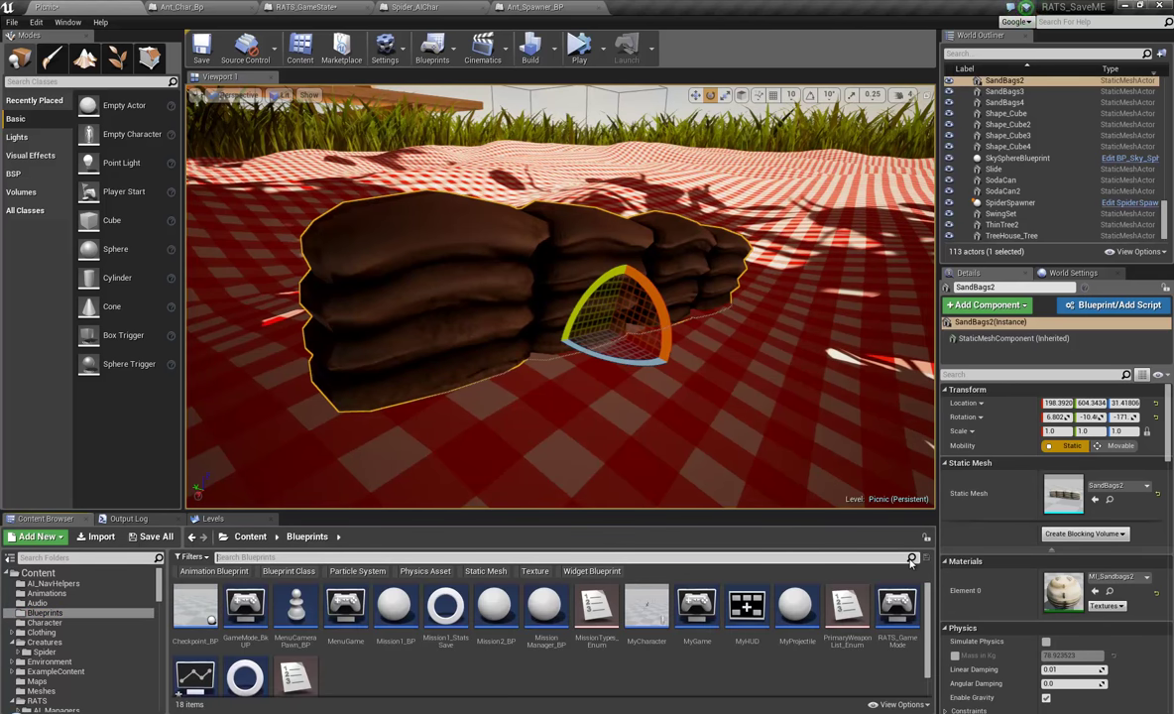
Open the MyCharacter blueprint and locate its Event Tick node in the EventGraph.
double_click(644, 609)
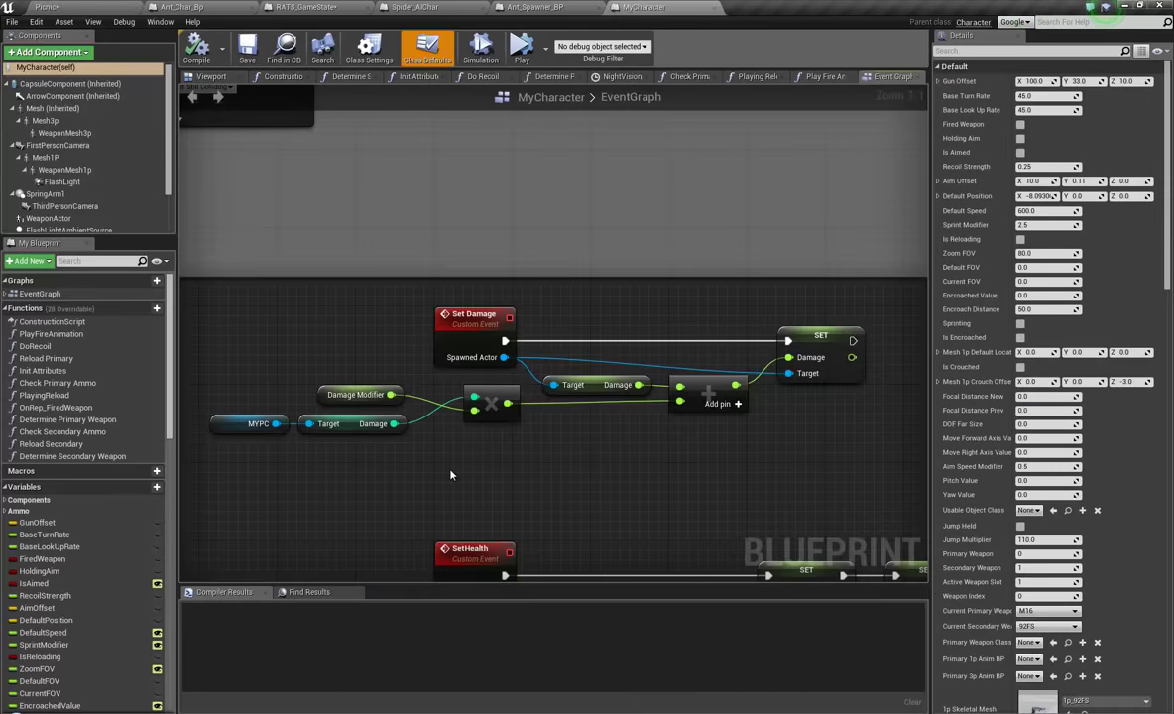
right_click(453, 475)
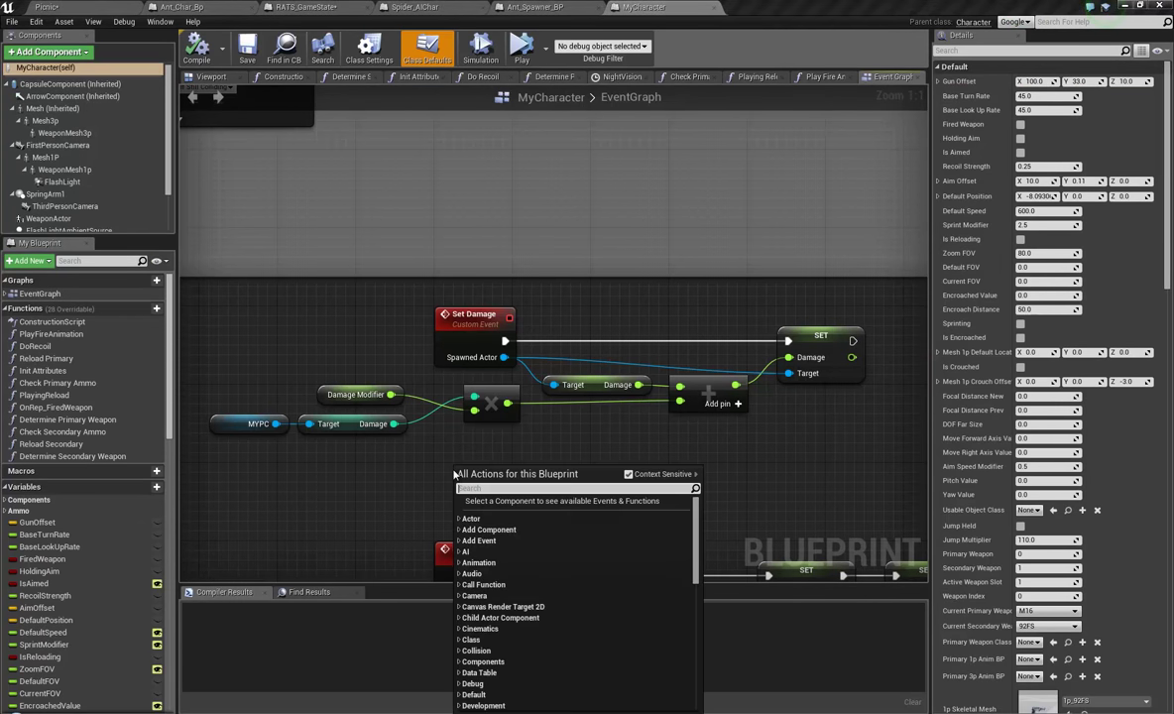
text(tick)
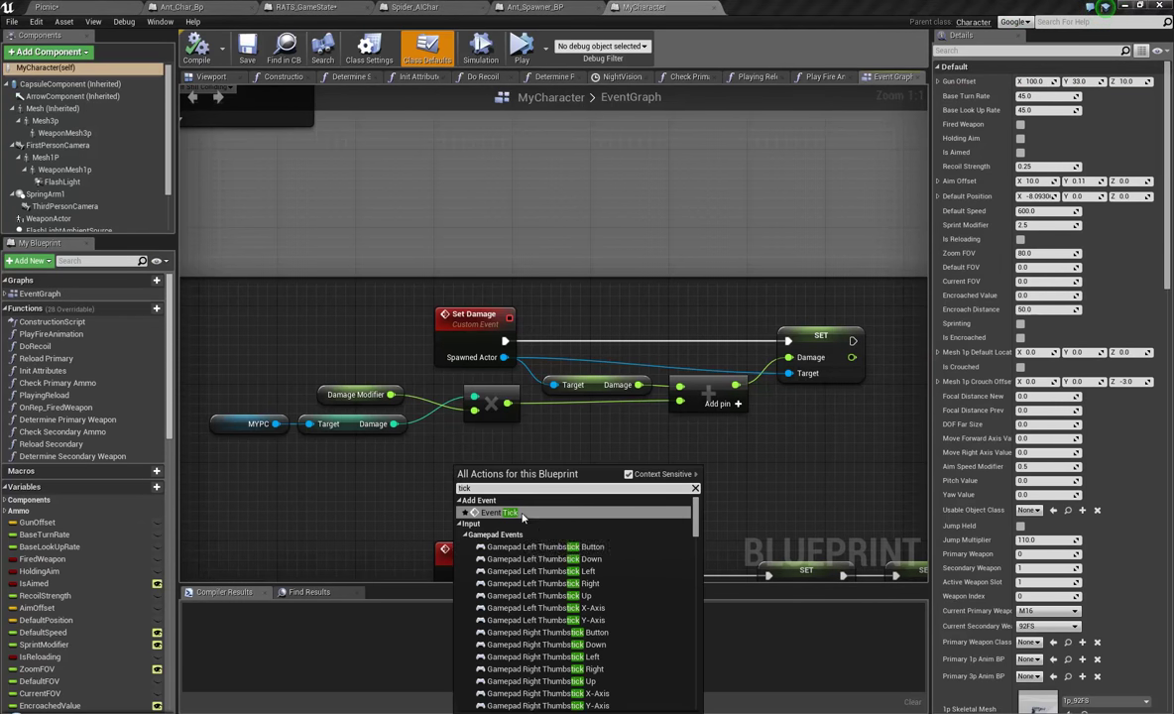
click(498, 511)
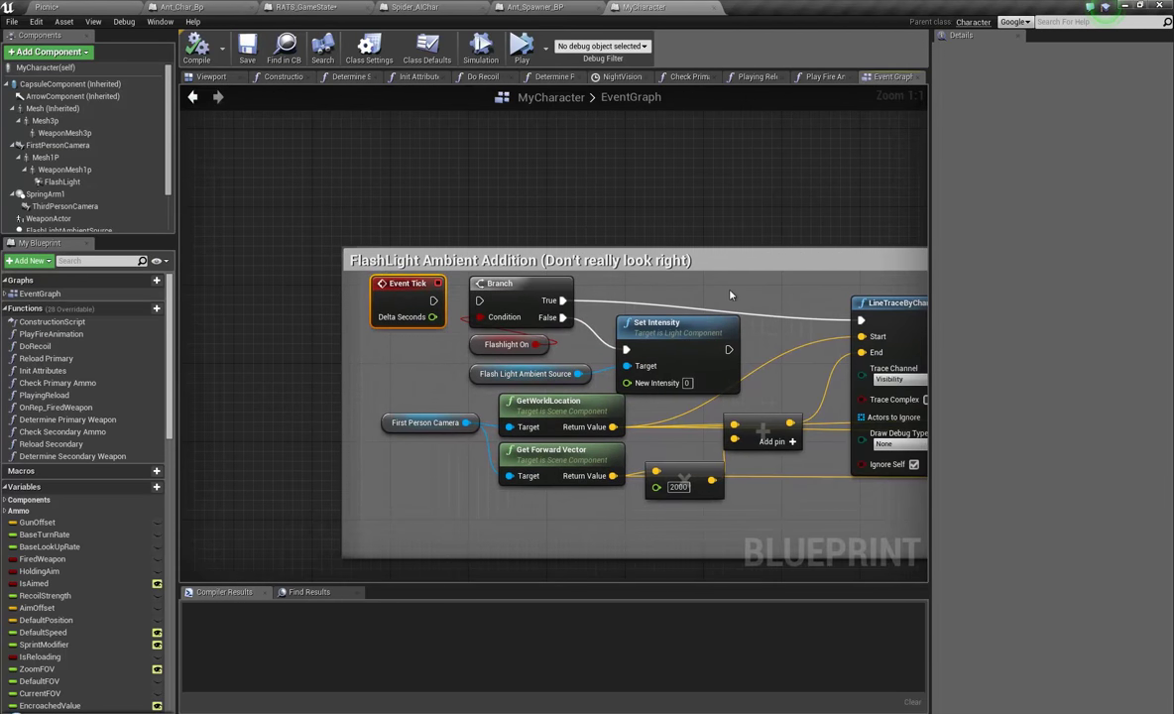
Examine the FlashLight Ambient Addition node chain from Event Tick through LineTraceByChannel and Break Hit Result to SetWorldLocation.
right_drag(734, 284, 631, 279)
scroll(575, 274, down, 3)
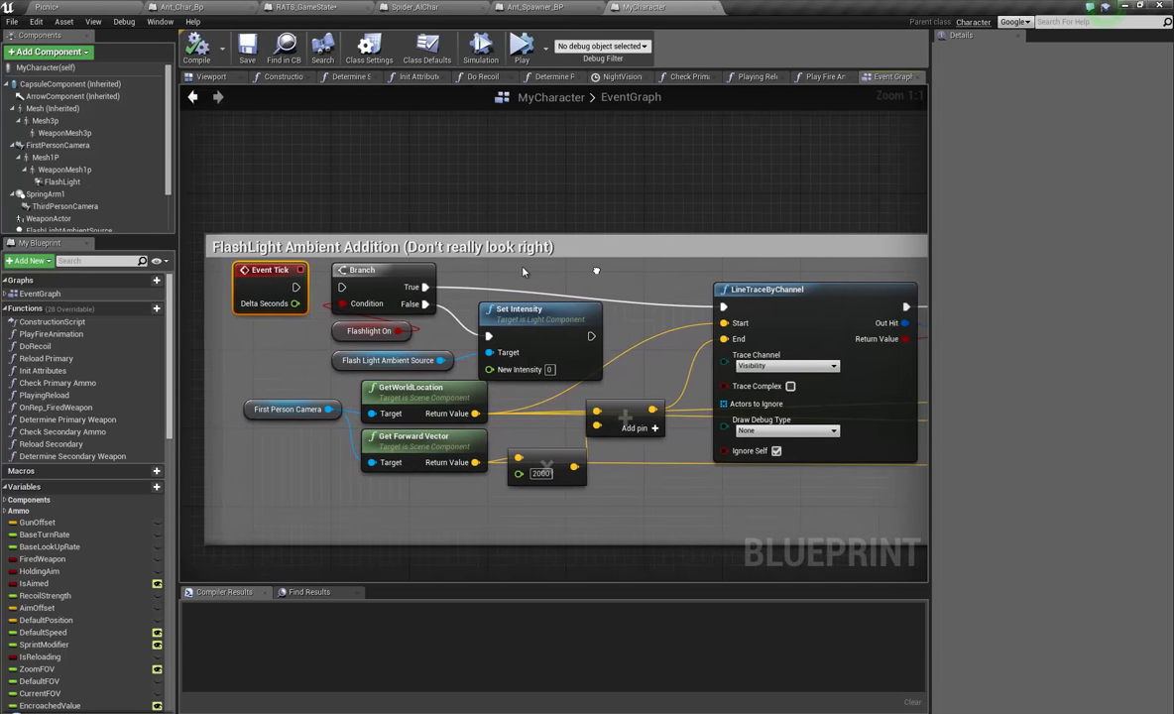
right_drag(662, 406, 557, 438)
scroll(572, 439, down, 2)
right_drag(685, 536, 649, 417)
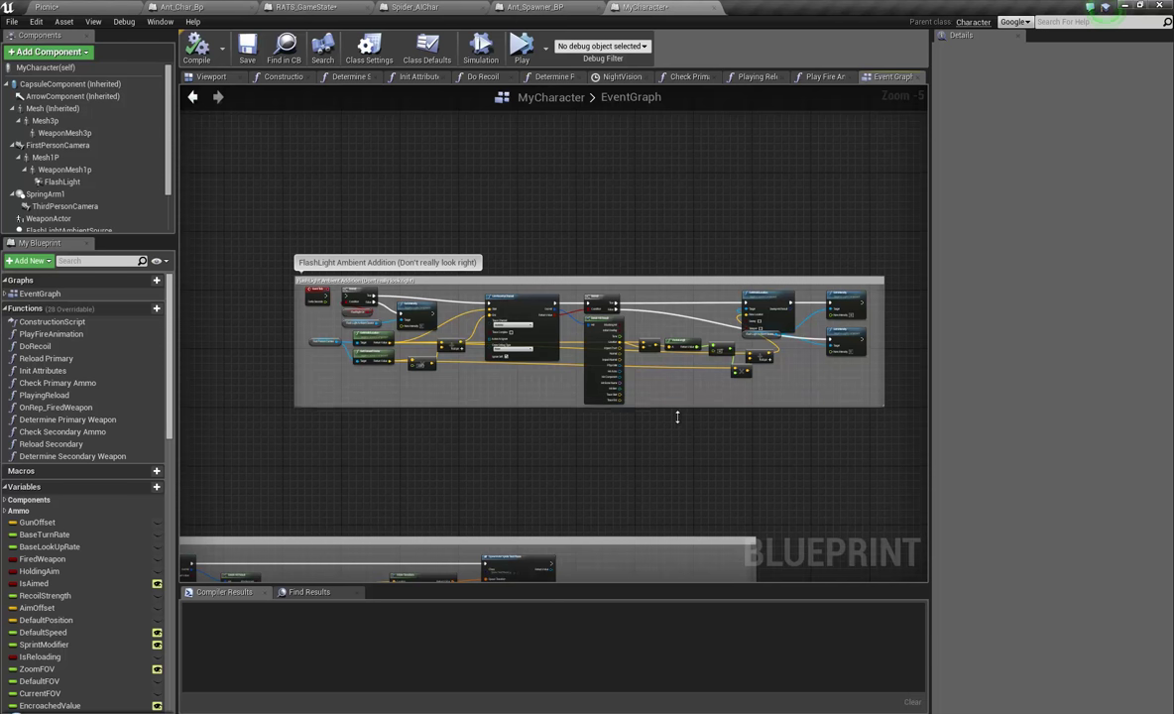
scroll(488, 269, up, 3)
click(500, 307)
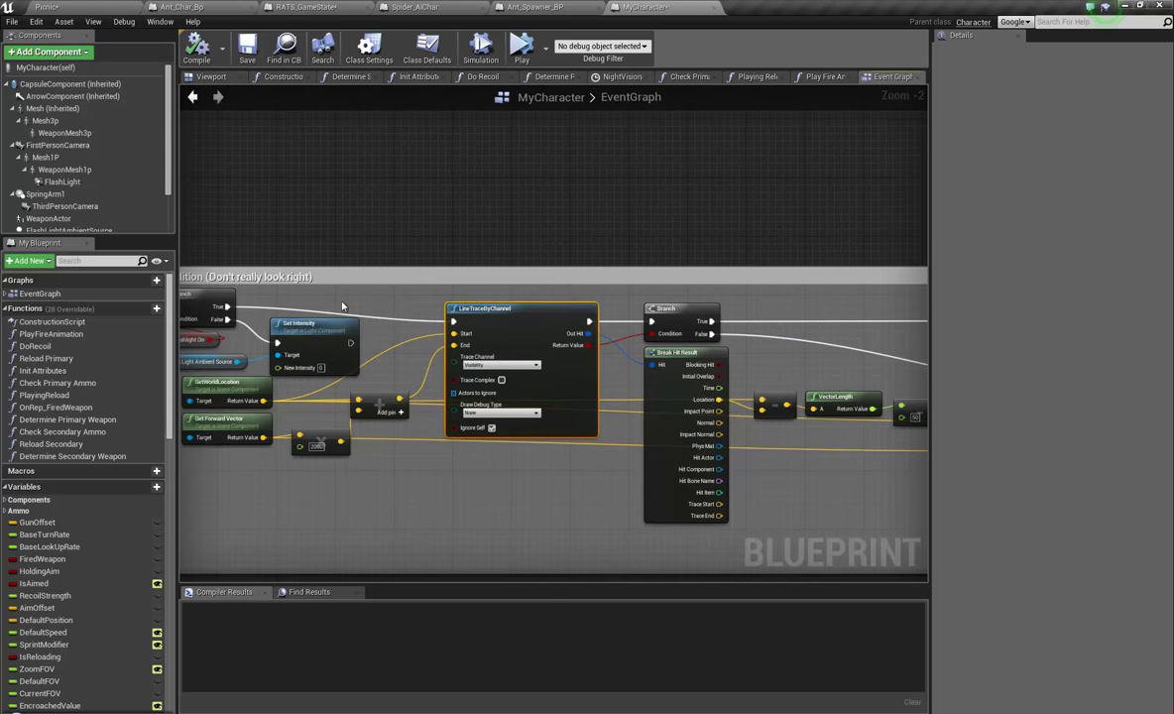
right_drag(341, 299, 182, 274)
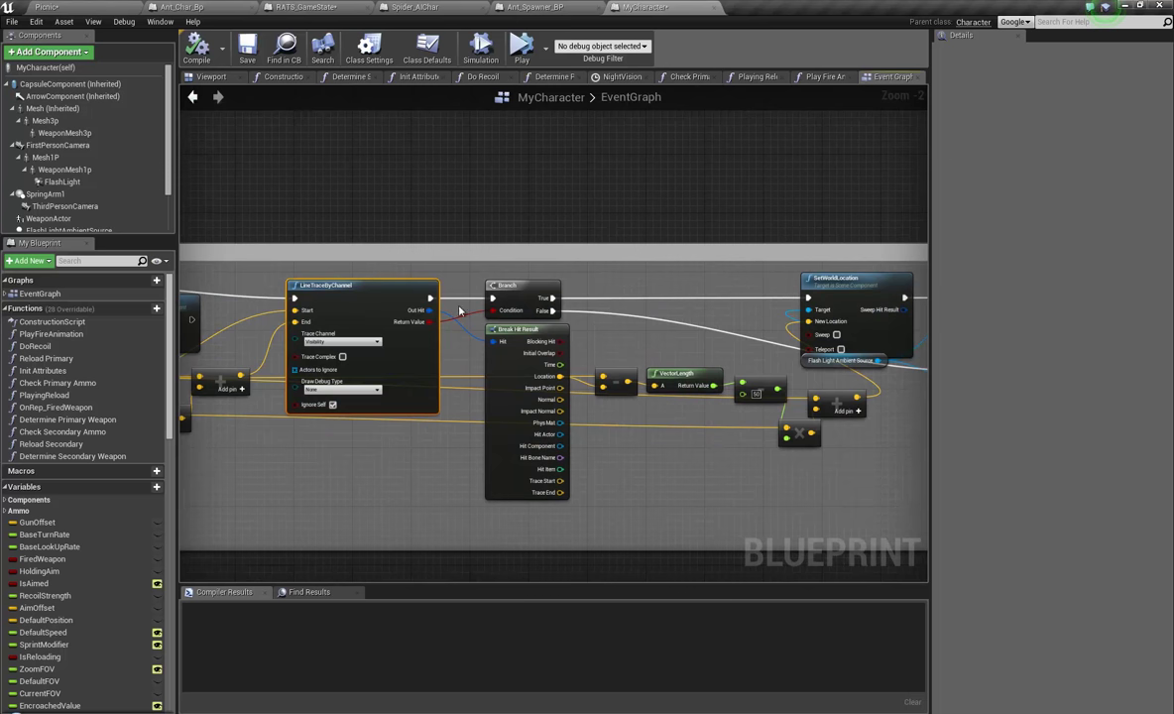
right_drag(234, 486, 556, 521)
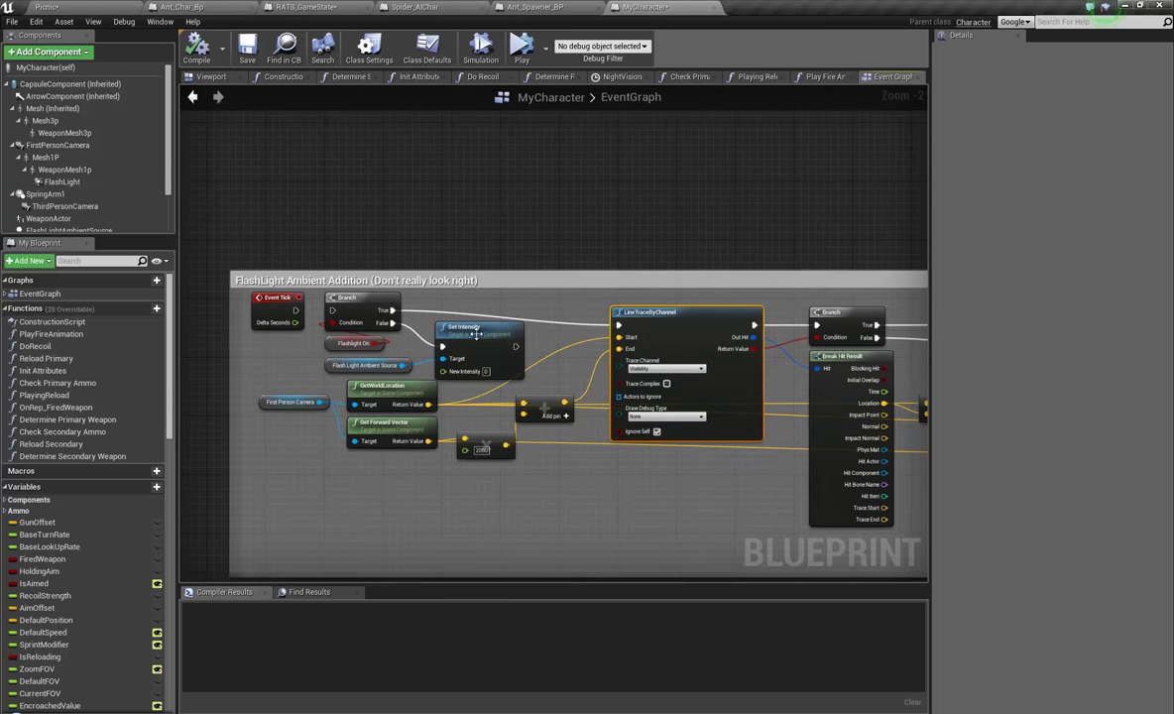